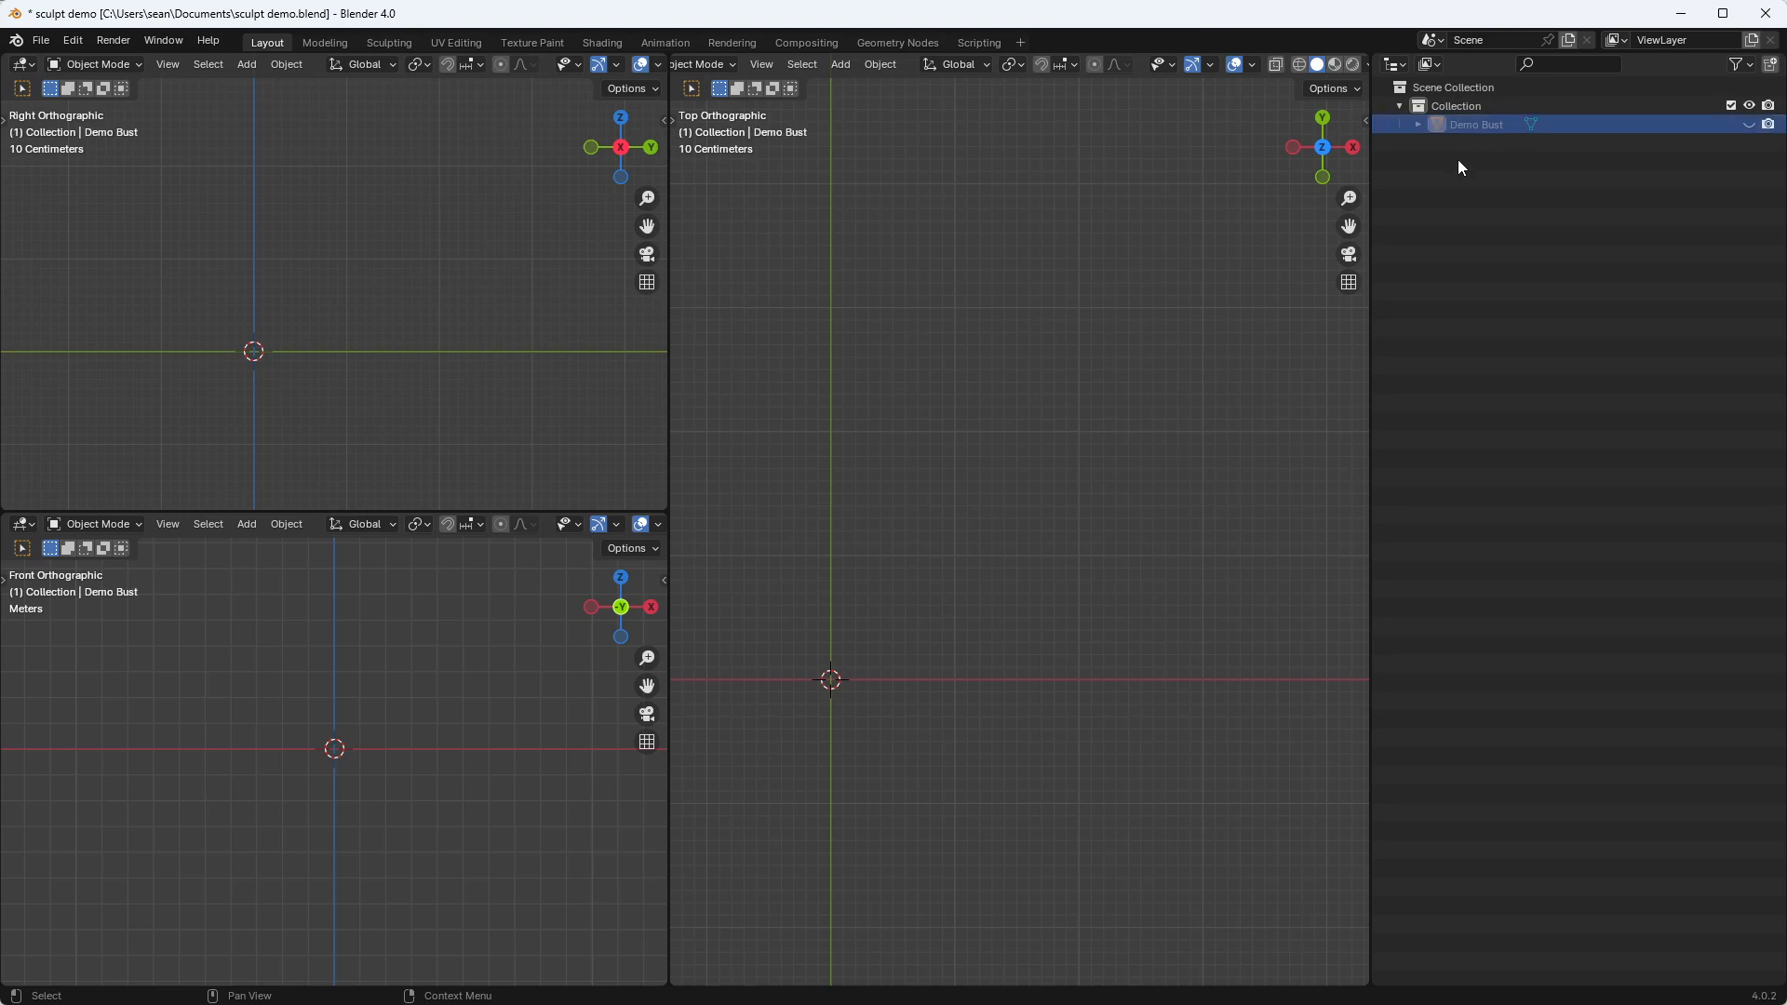
Unhide the Demo Bust and join the large 3D viewport over the Outliner area to enlarge it
{"action": "left_click", "coordinate": [1749, 124]}
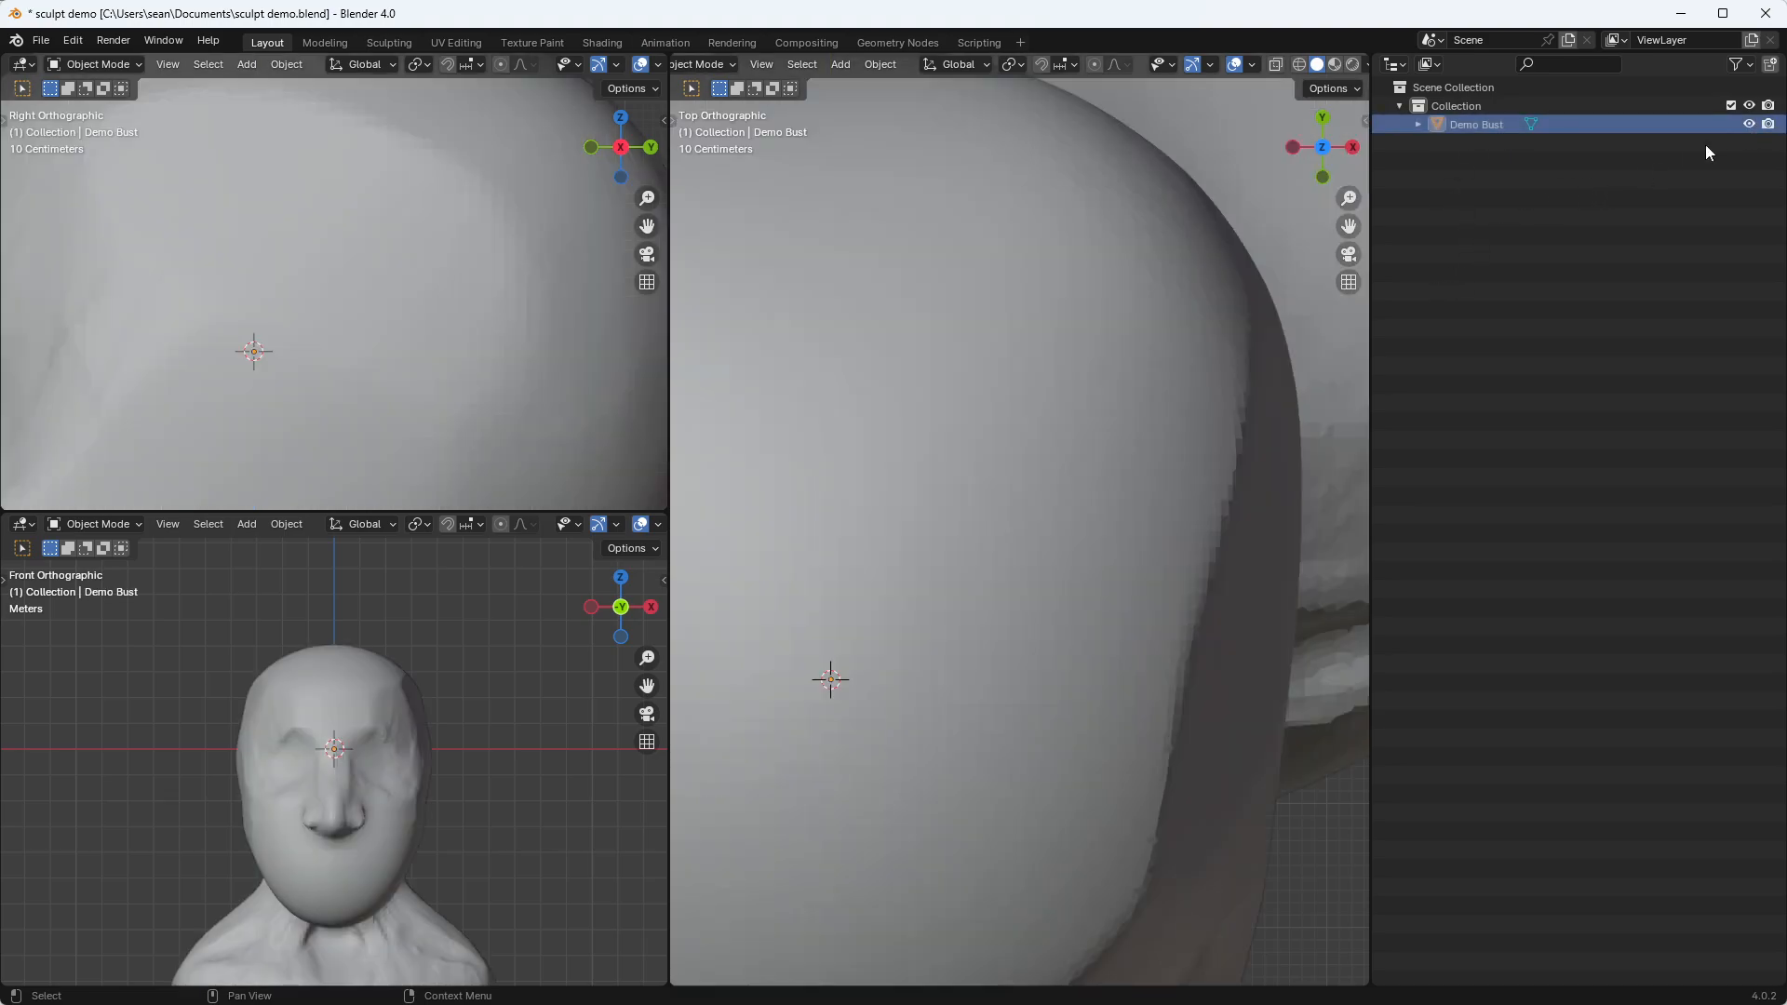
{"action": "right_click", "coordinate": [1370, 441]}
{"action": "left_click", "coordinate": [1372, 436]}
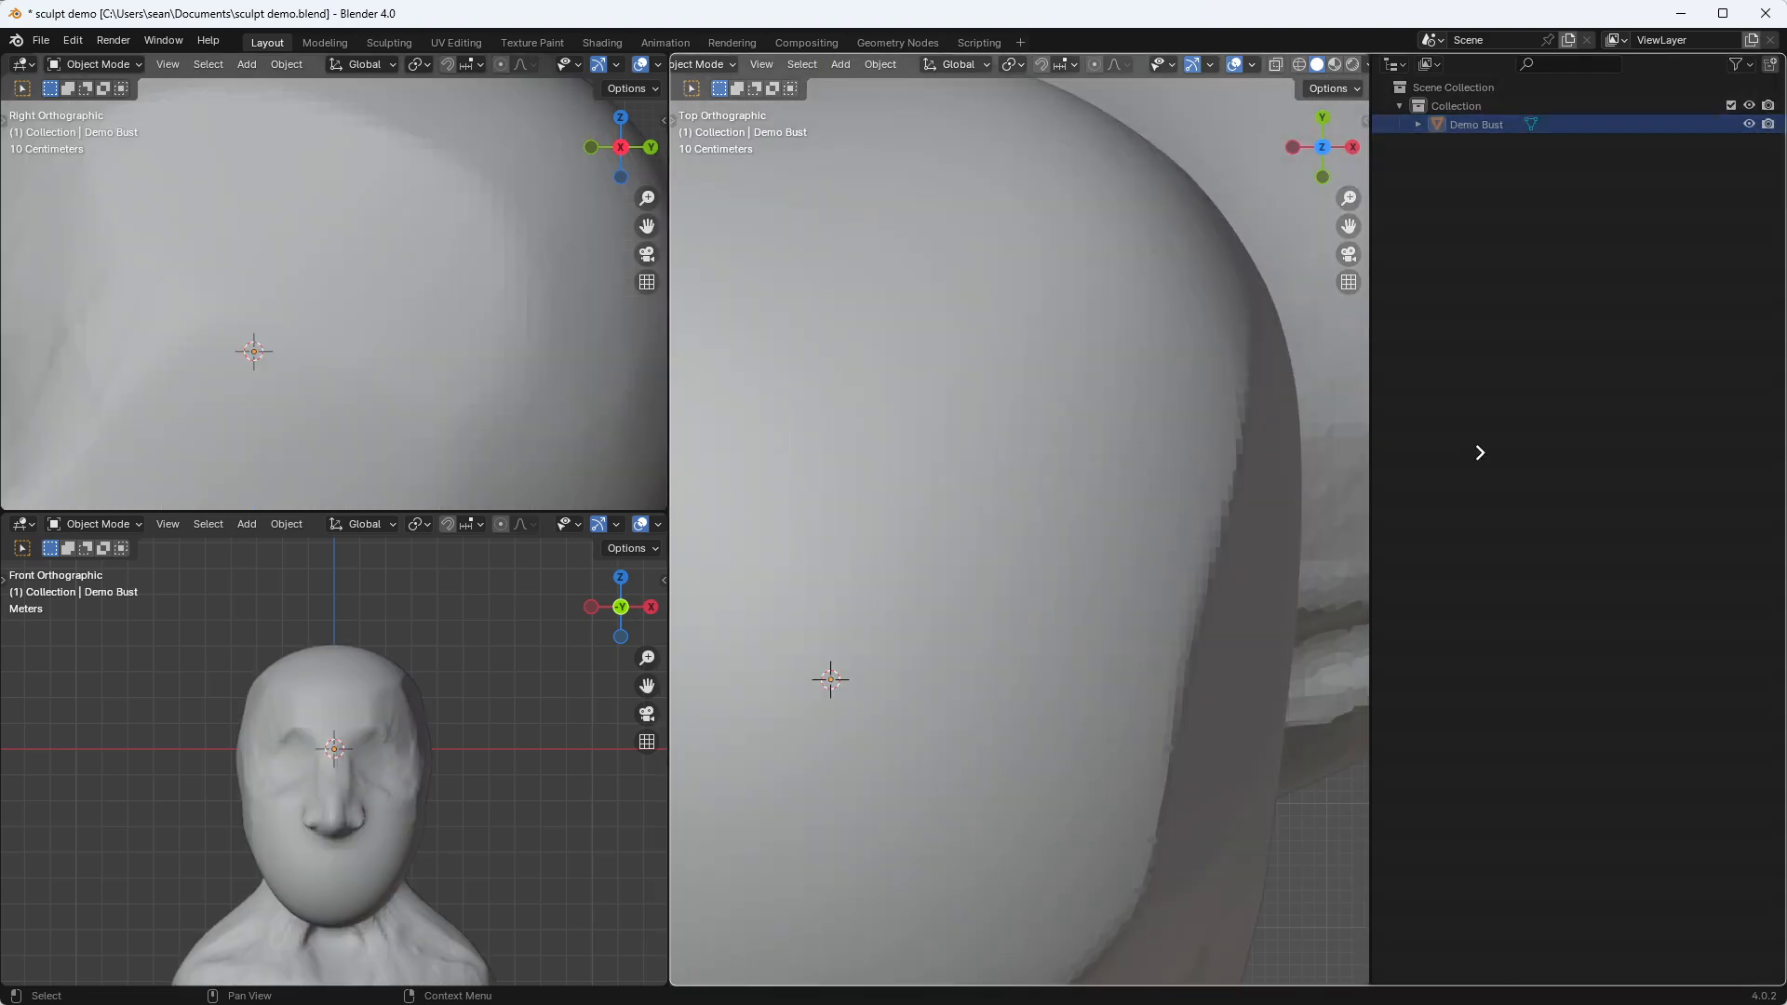
{"action": "left_click", "coordinate": [1368, 447]}
{"action": "middle_click_drag", "start_coordinate": [1287, 493], "coordinate": [1200, 537]}
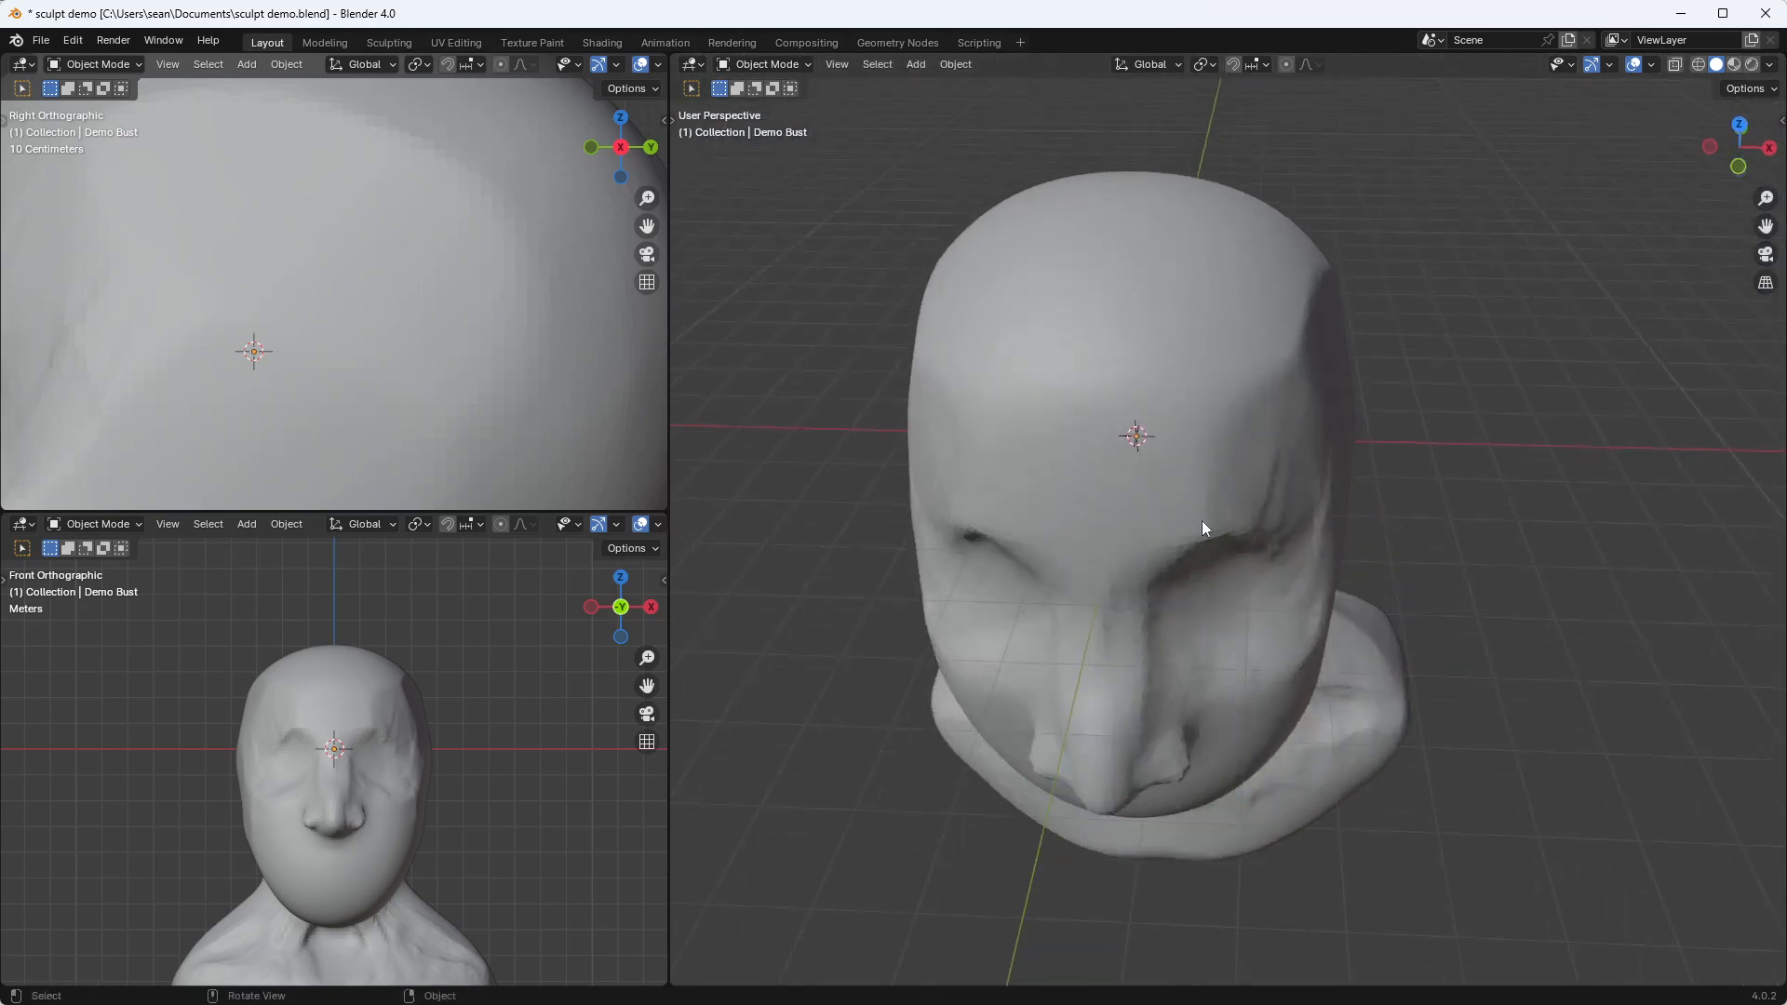
Switch the enlarged viewport to orthographic projection and examine the bust from several angles
{"action": "left_click", "coordinate": [1766, 284]}
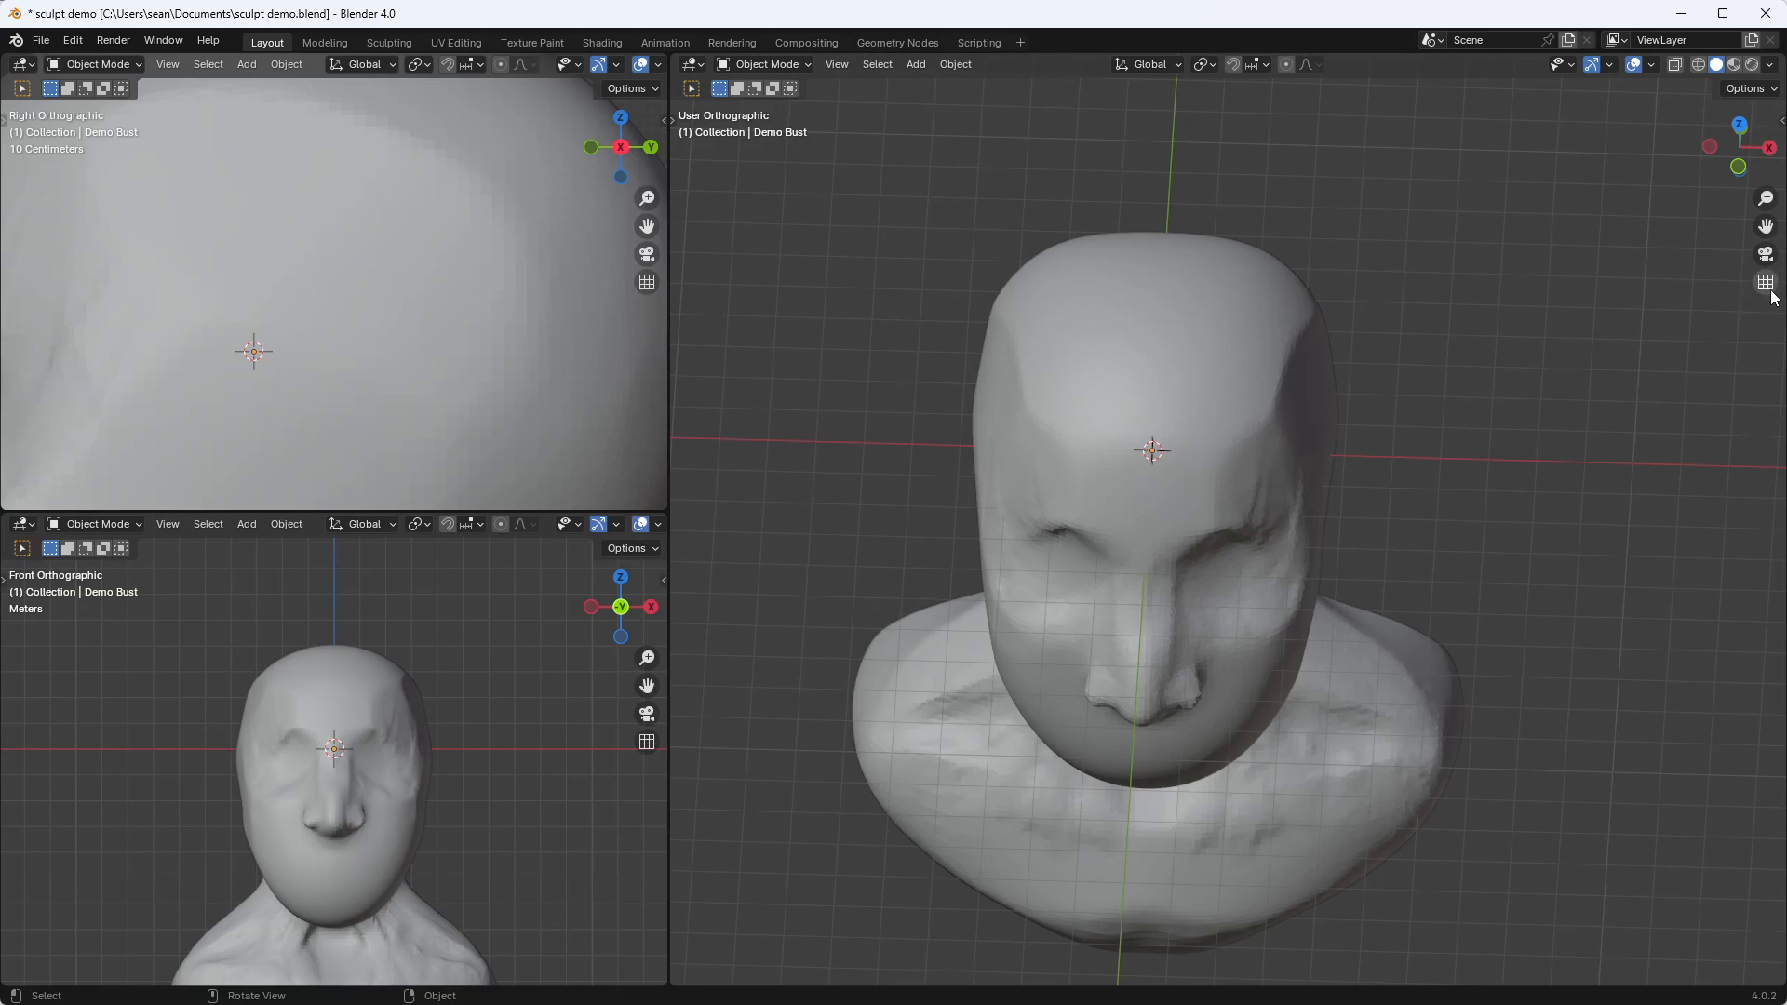
{"action": "left_click", "coordinate": [1768, 290]}
{"action": "left_click", "coordinate": [1768, 290]}
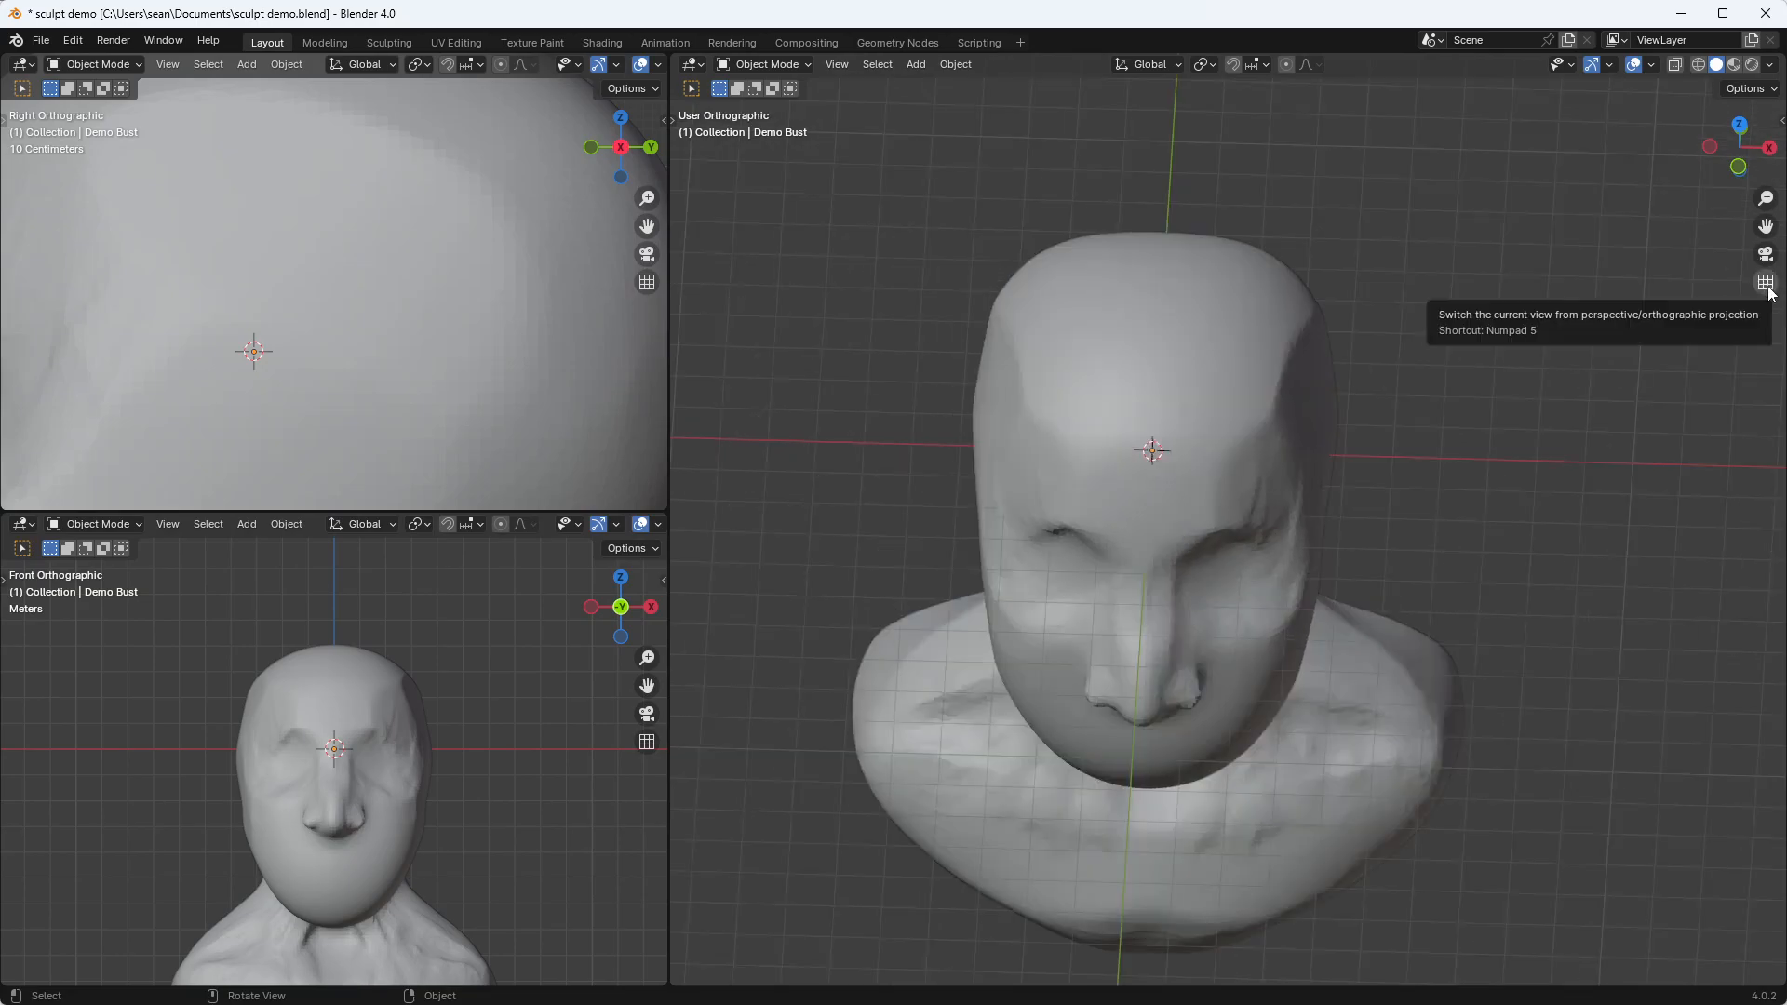
{"action": "middle_click_drag", "start_coordinate": [1210, 718], "coordinate": [1268, 588]}
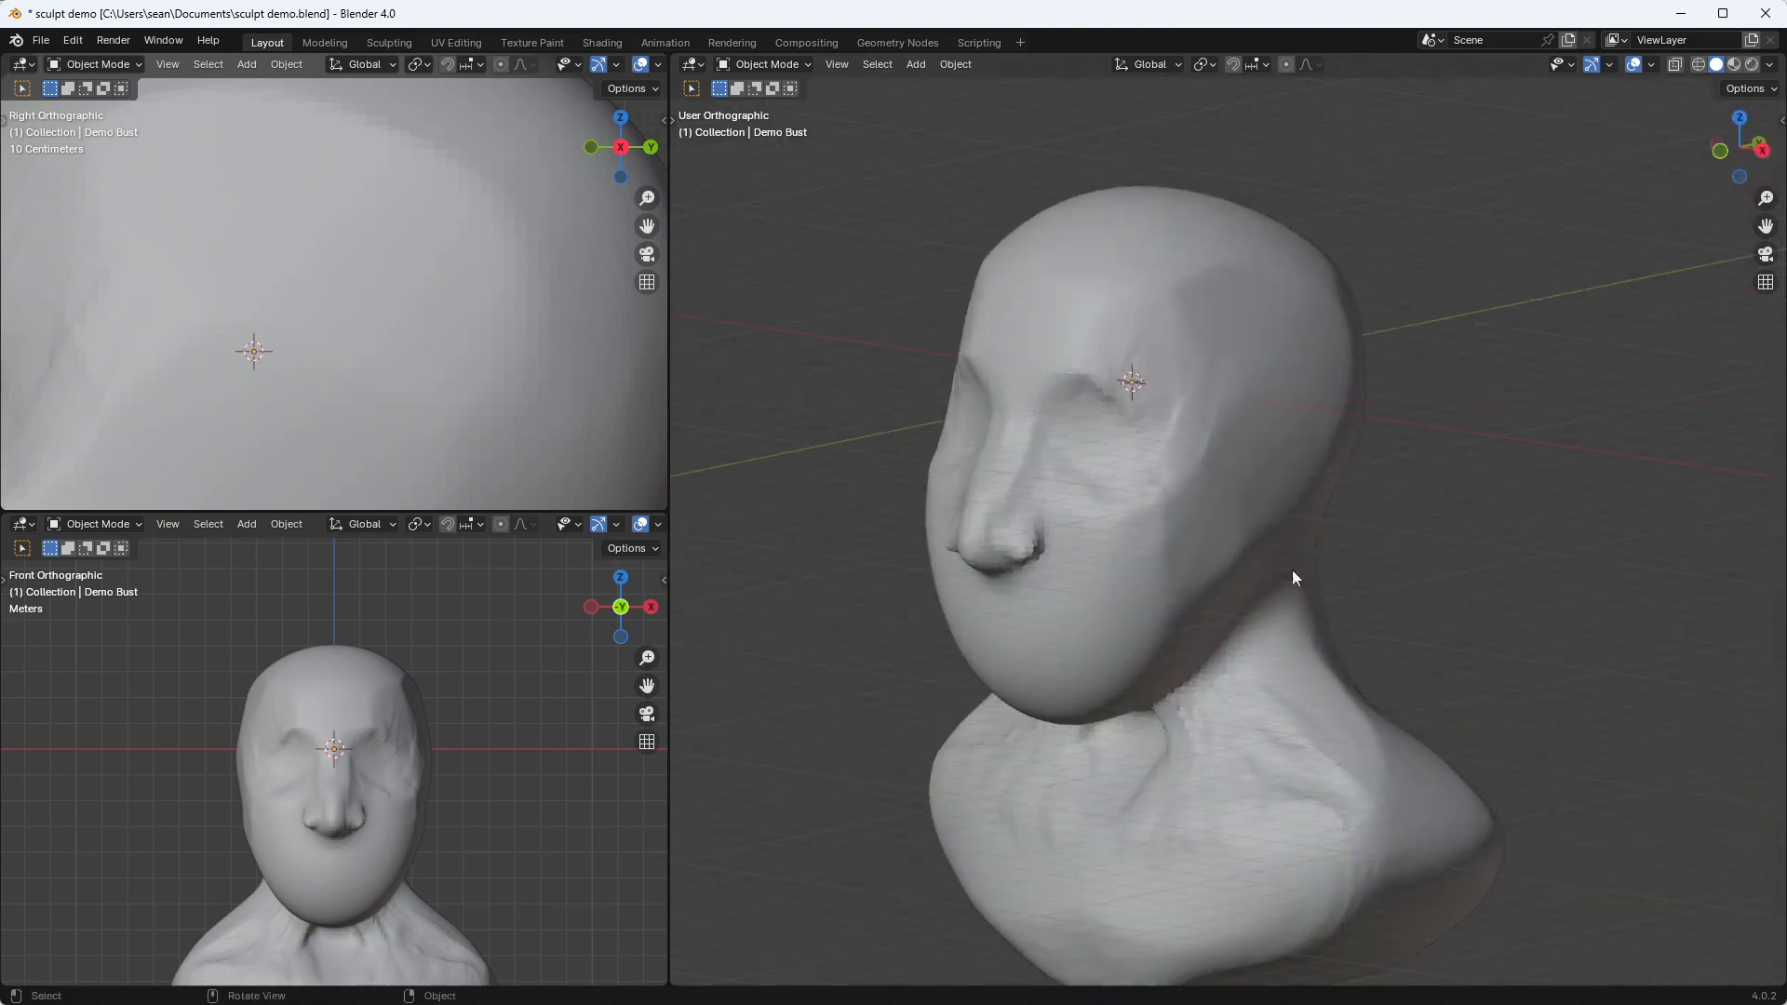
{"action": "middle_click_drag", "start_coordinate": [1384, 526], "coordinate": [1266, 533]}
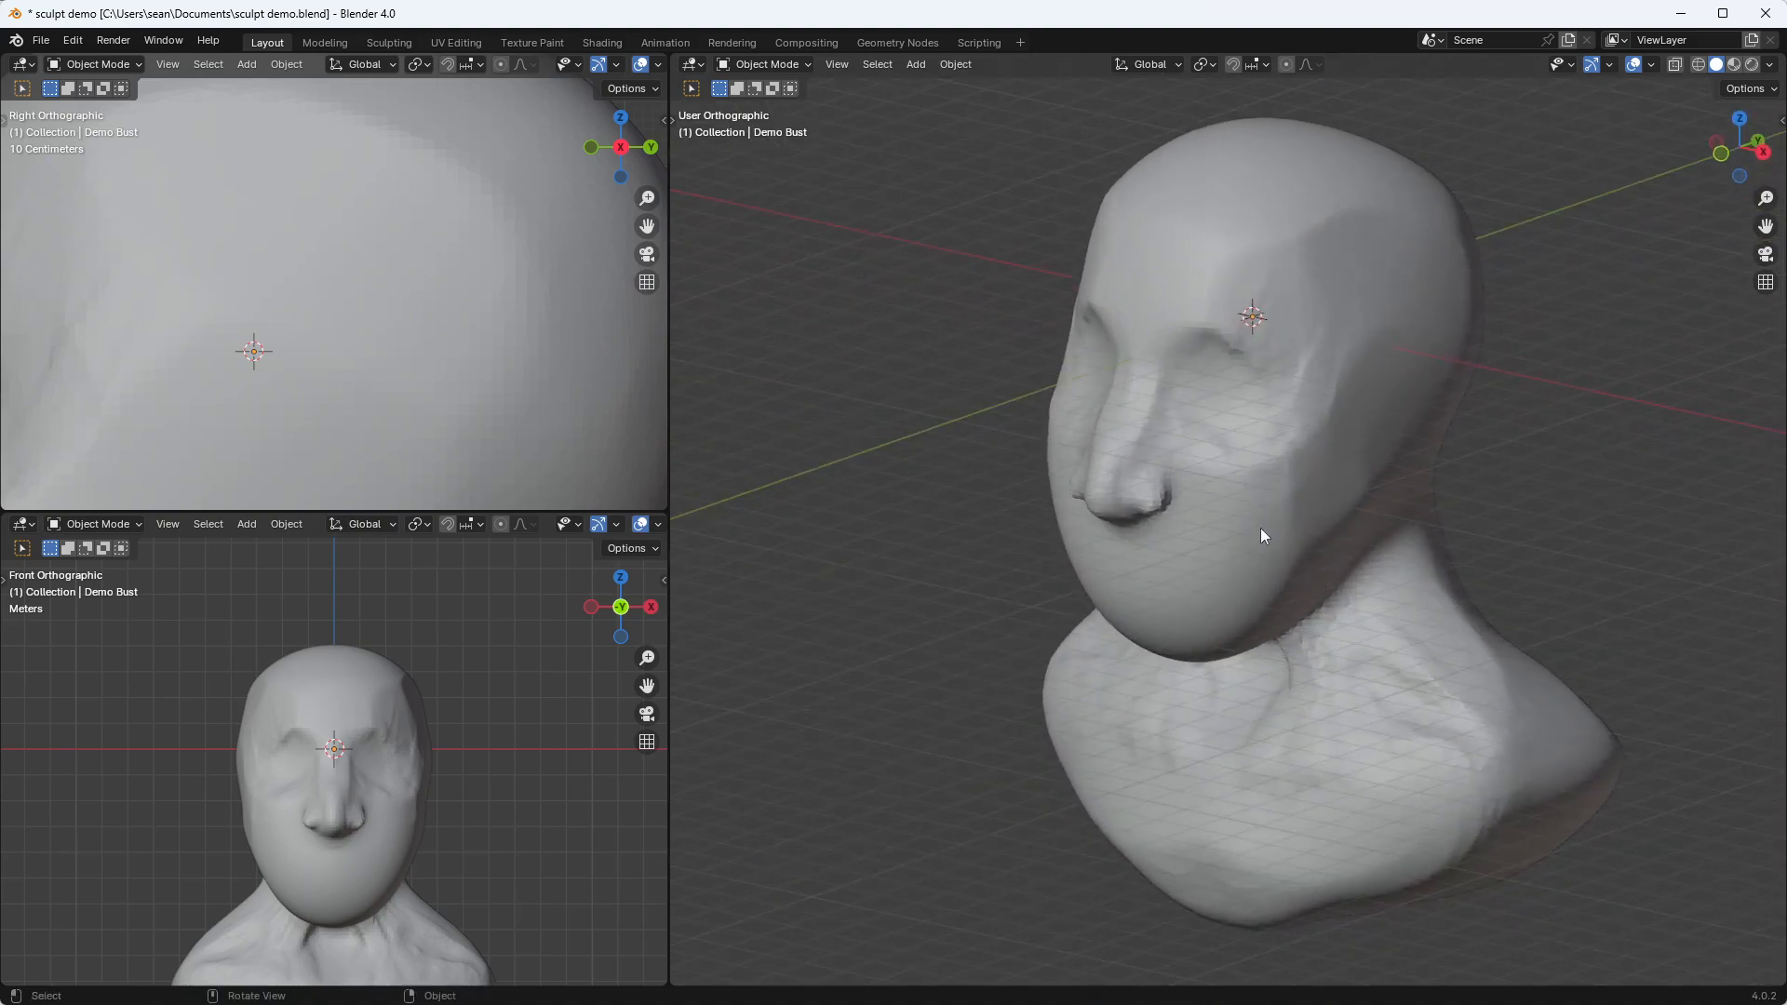
{"action": "middle_click_drag", "start_coordinate": [1157, 483], "coordinate": [1266, 510]}
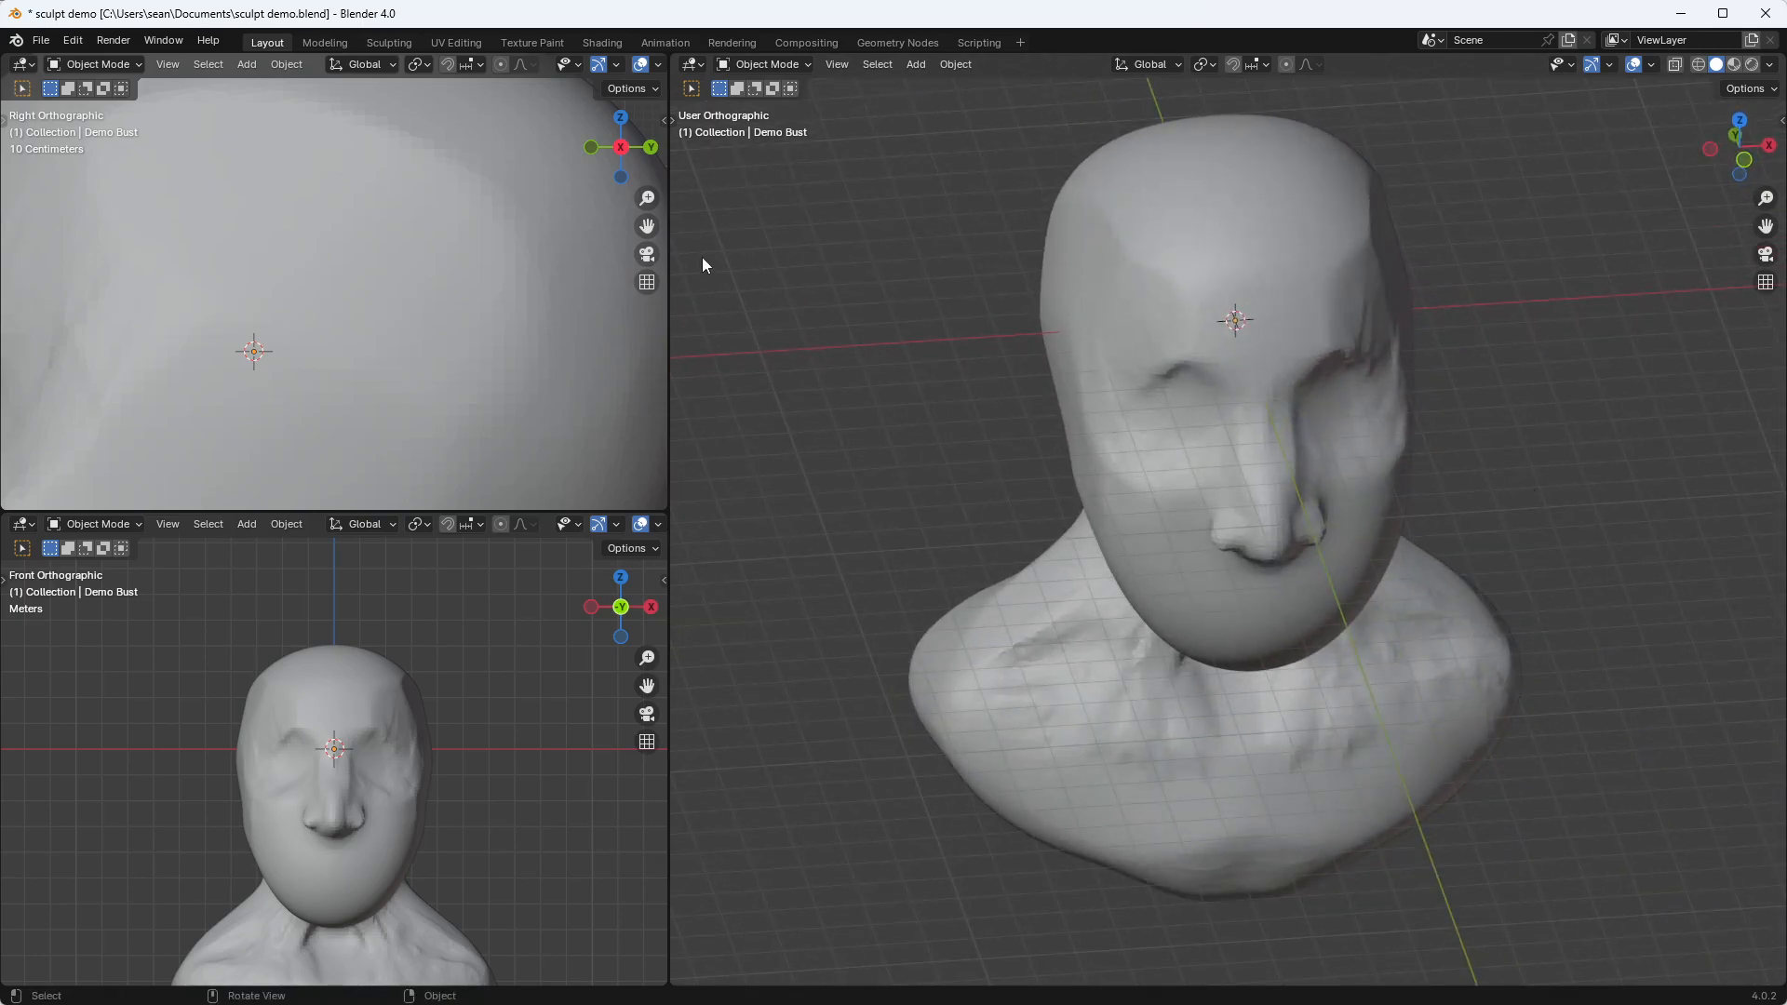
{"action": "middle_click_drag", "start_coordinate": [1124, 505], "coordinate": [1098, 559]}
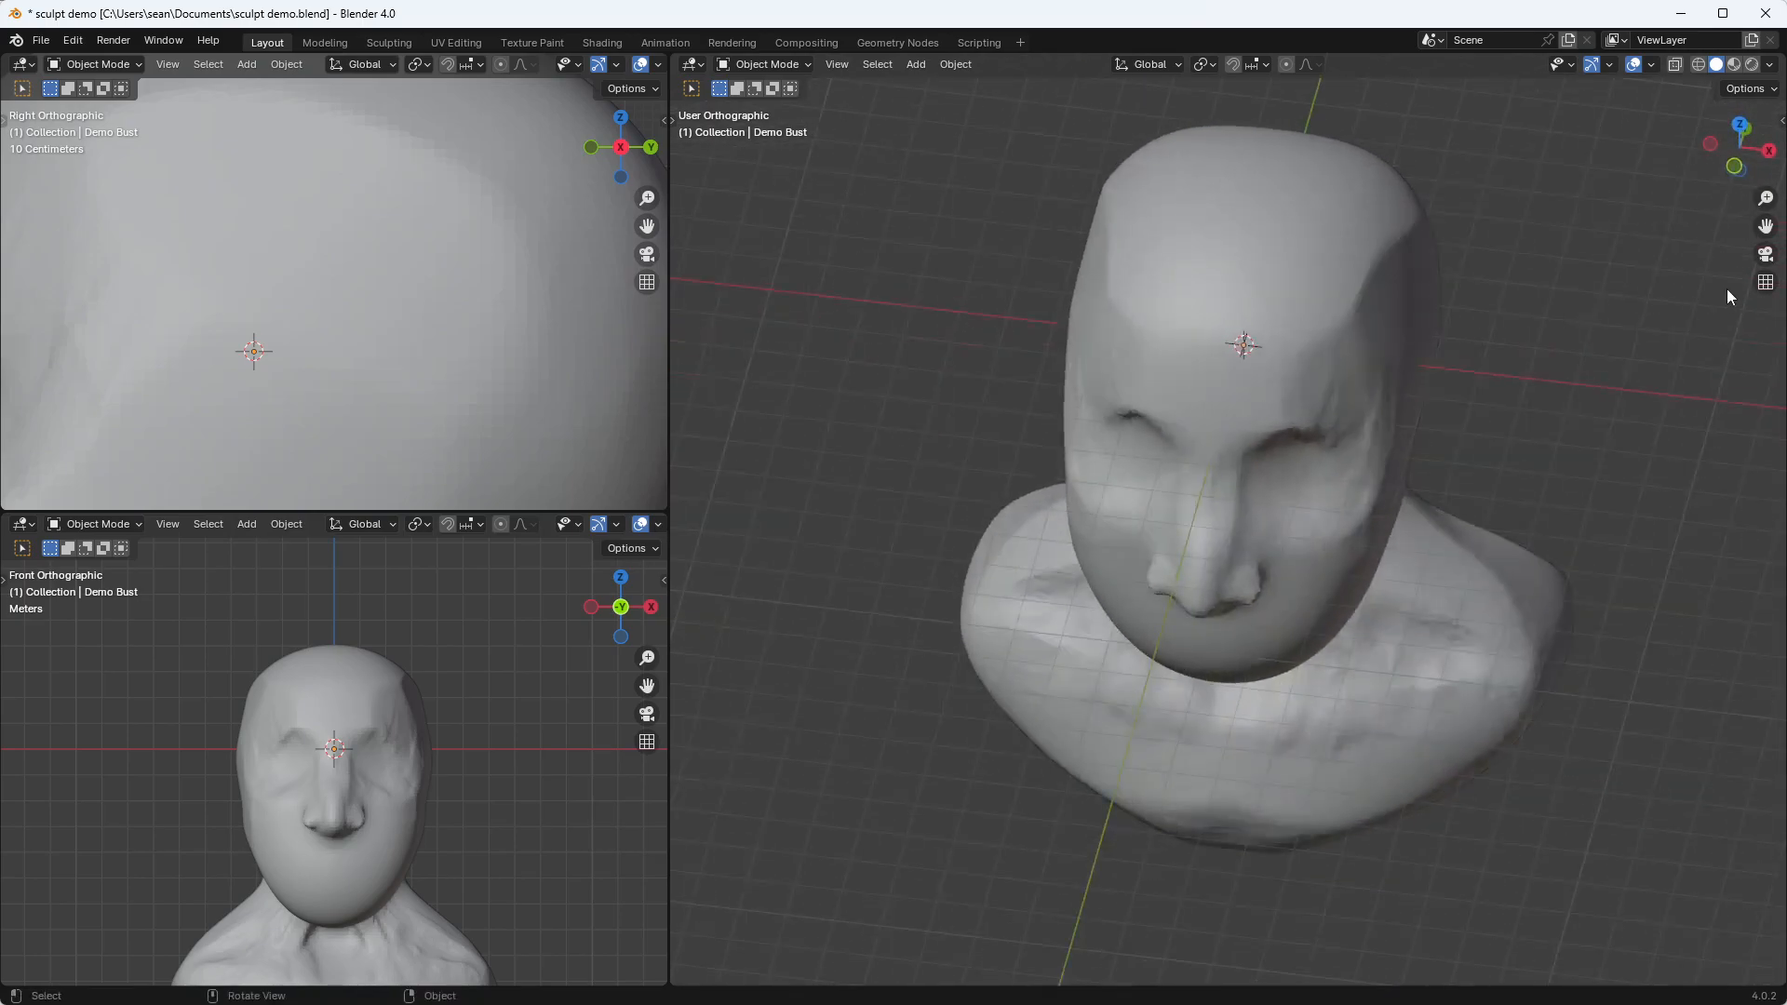
Return the enlarged viewport to perspective projection and examine the bust's face at eye level
{"action": "left_click", "coordinate": [1765, 282]}
{"action": "scroll", "coordinate": [1534, 380], "scroll_direction": "down", "scroll_amount": 3}
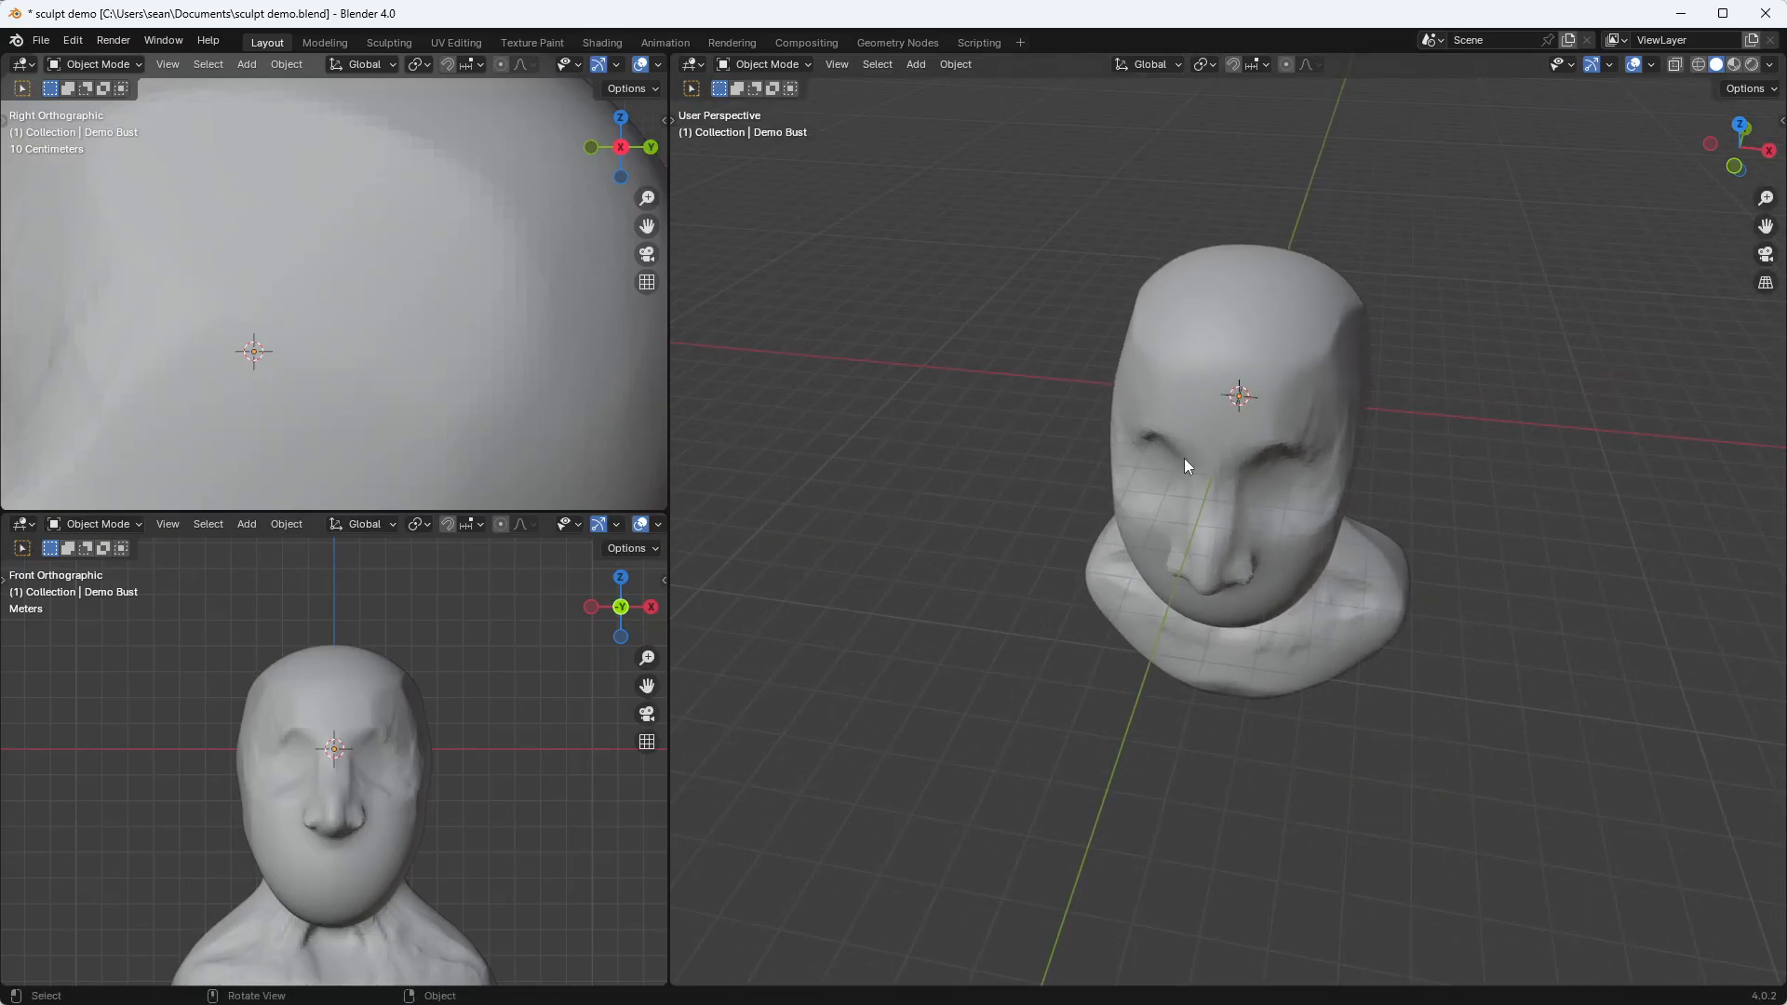
{"action": "middle_click_drag", "start_coordinate": [1124, 581], "coordinate": [1173, 391]}
{"action": "scroll", "coordinate": [1215, 538], "scroll_direction": "up", "scroll_amount": 2}
{"action": "middle_click_drag", "start_coordinate": [1236, 469], "coordinate": [1241, 428]}
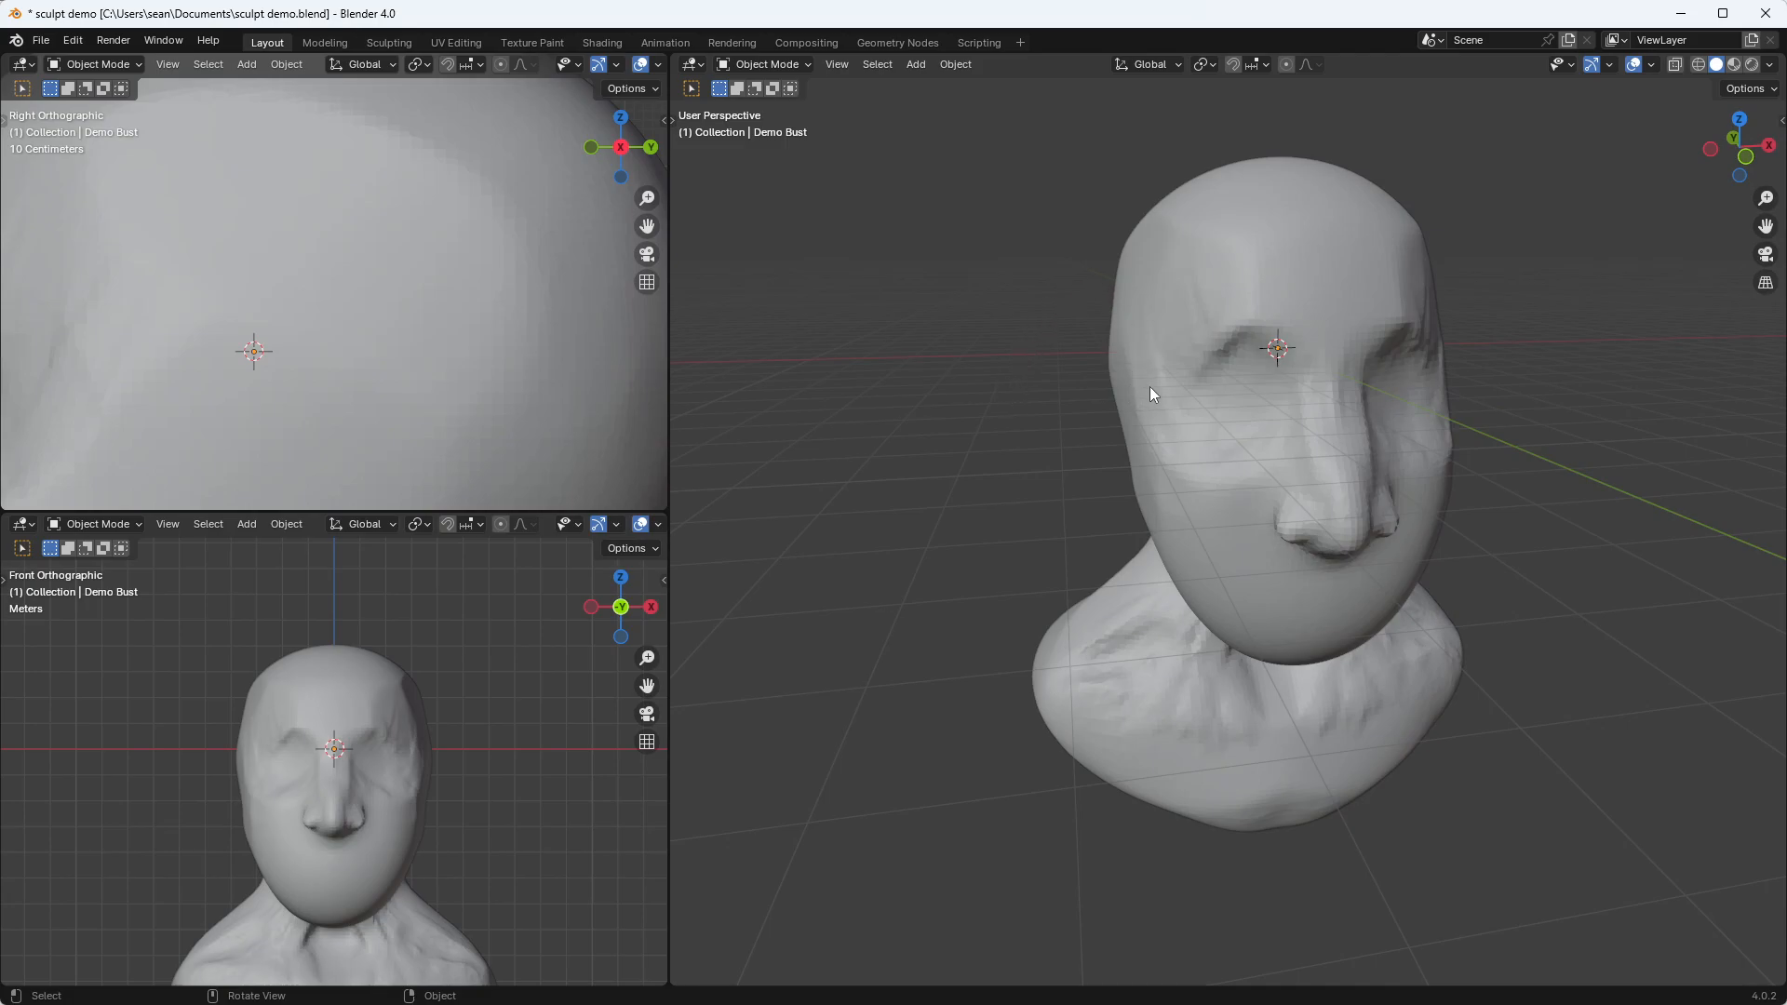
{"action": "middle_click_drag", "start_coordinate": [1363, 305], "coordinate": [1290, 349], "text": "shift"}
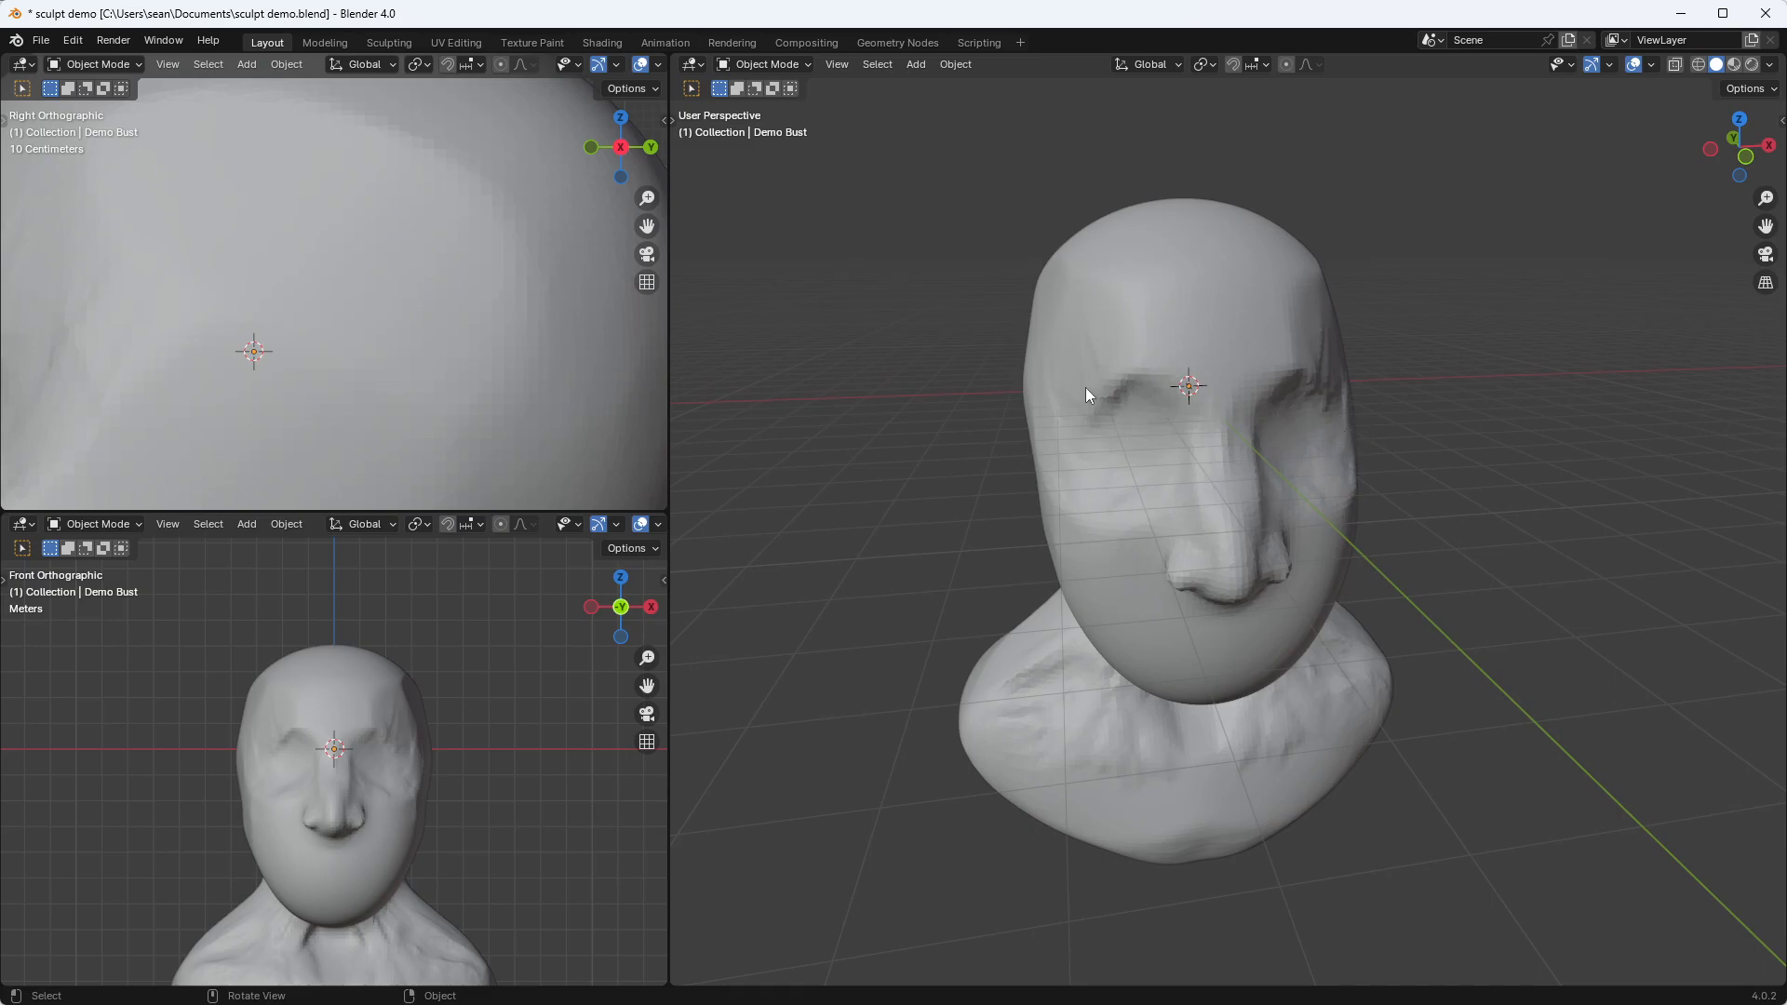
{"action": "key", "text": "t"}
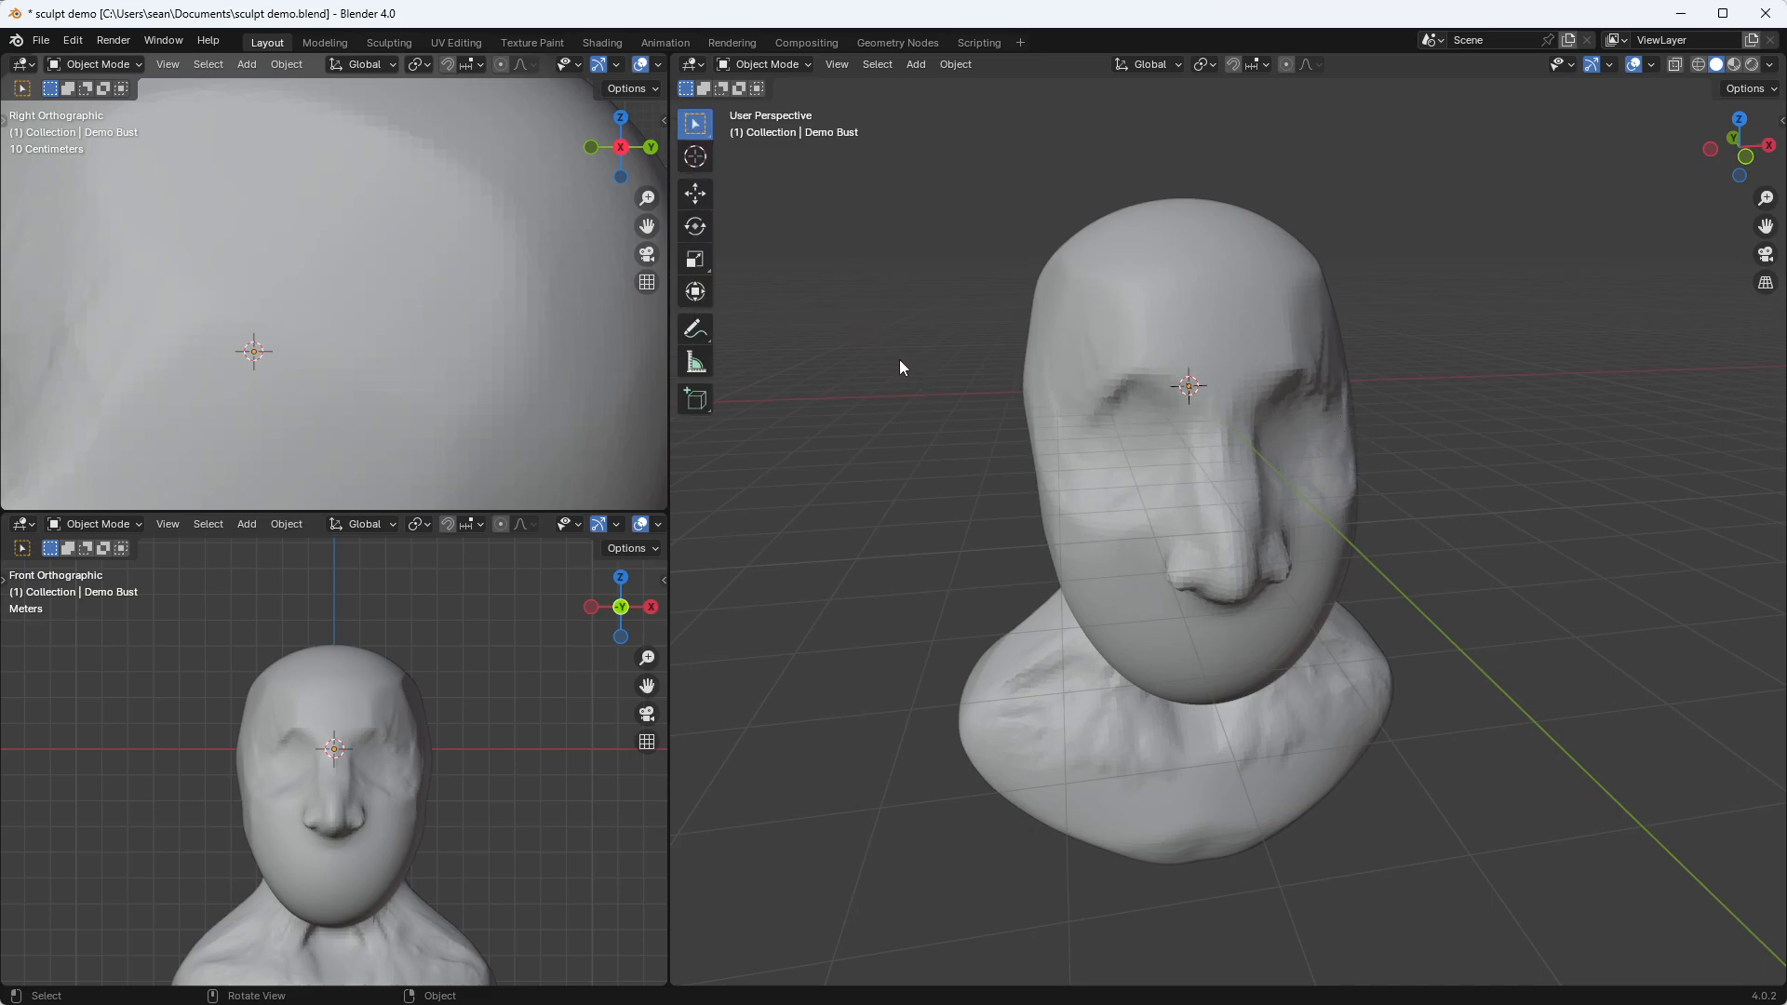
{"action": "key", "text": "t"}
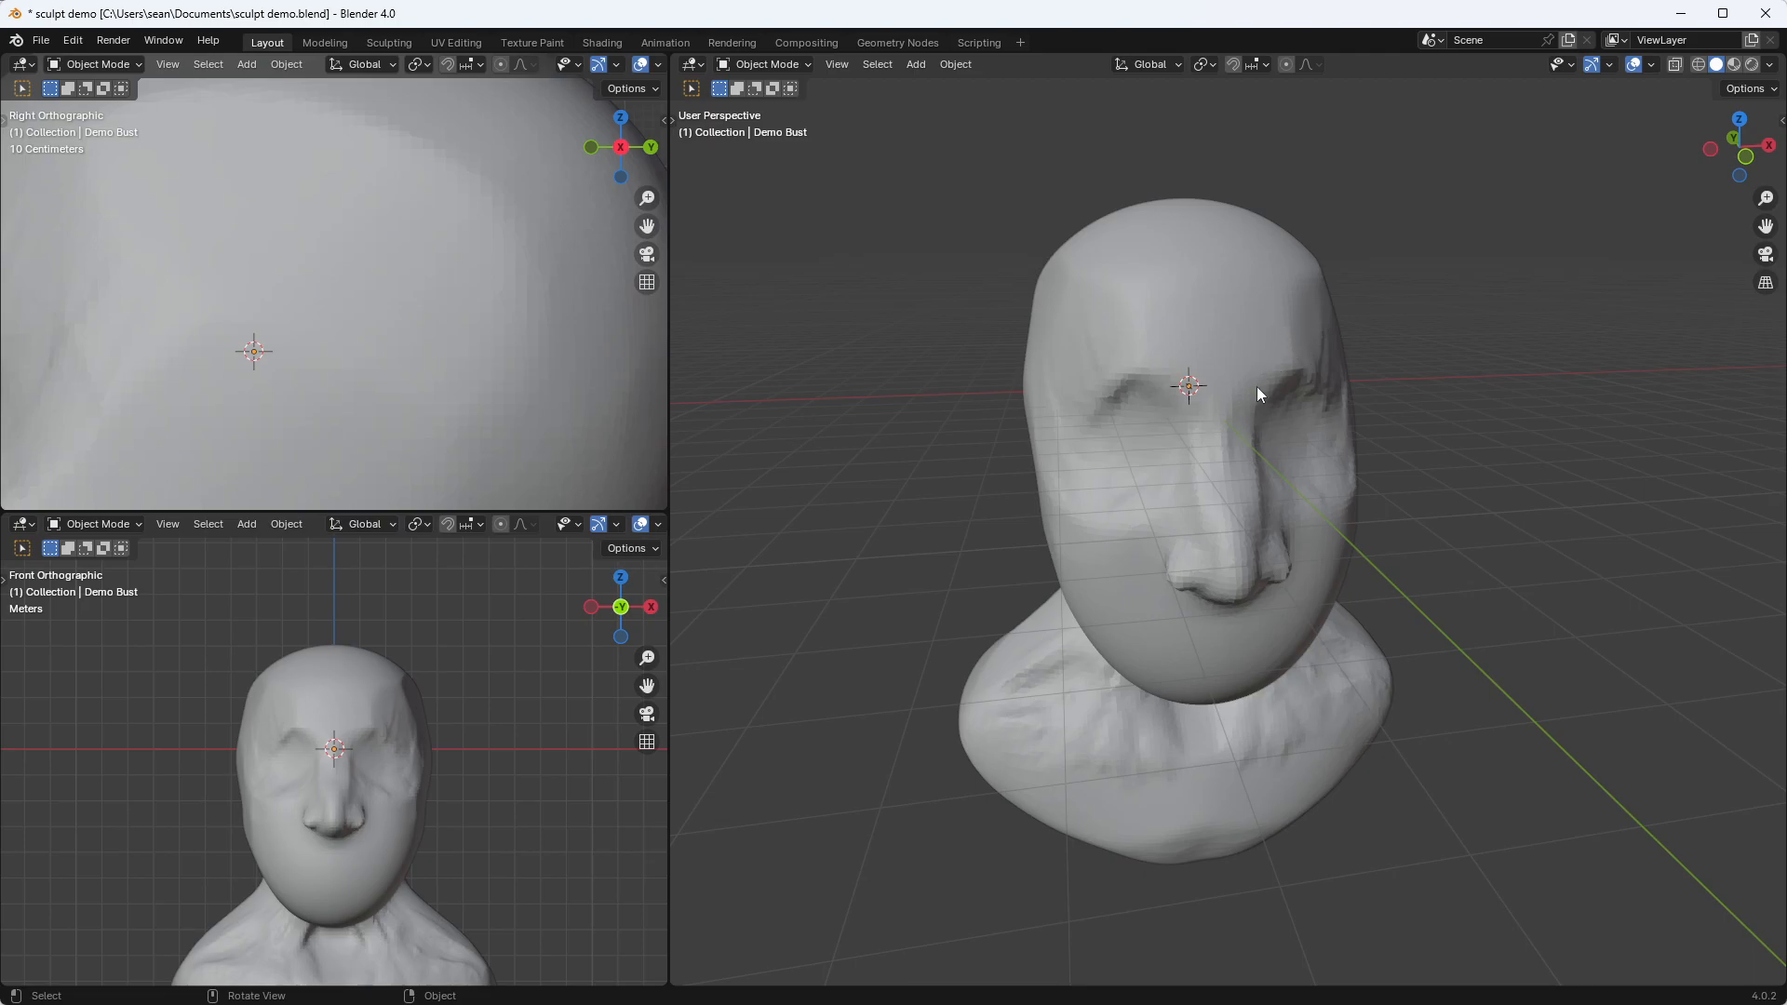
{"action": "middle_click_drag", "start_coordinate": [1296, 385], "coordinate": [1292, 564]}
{"action": "key", "text": "shift"}
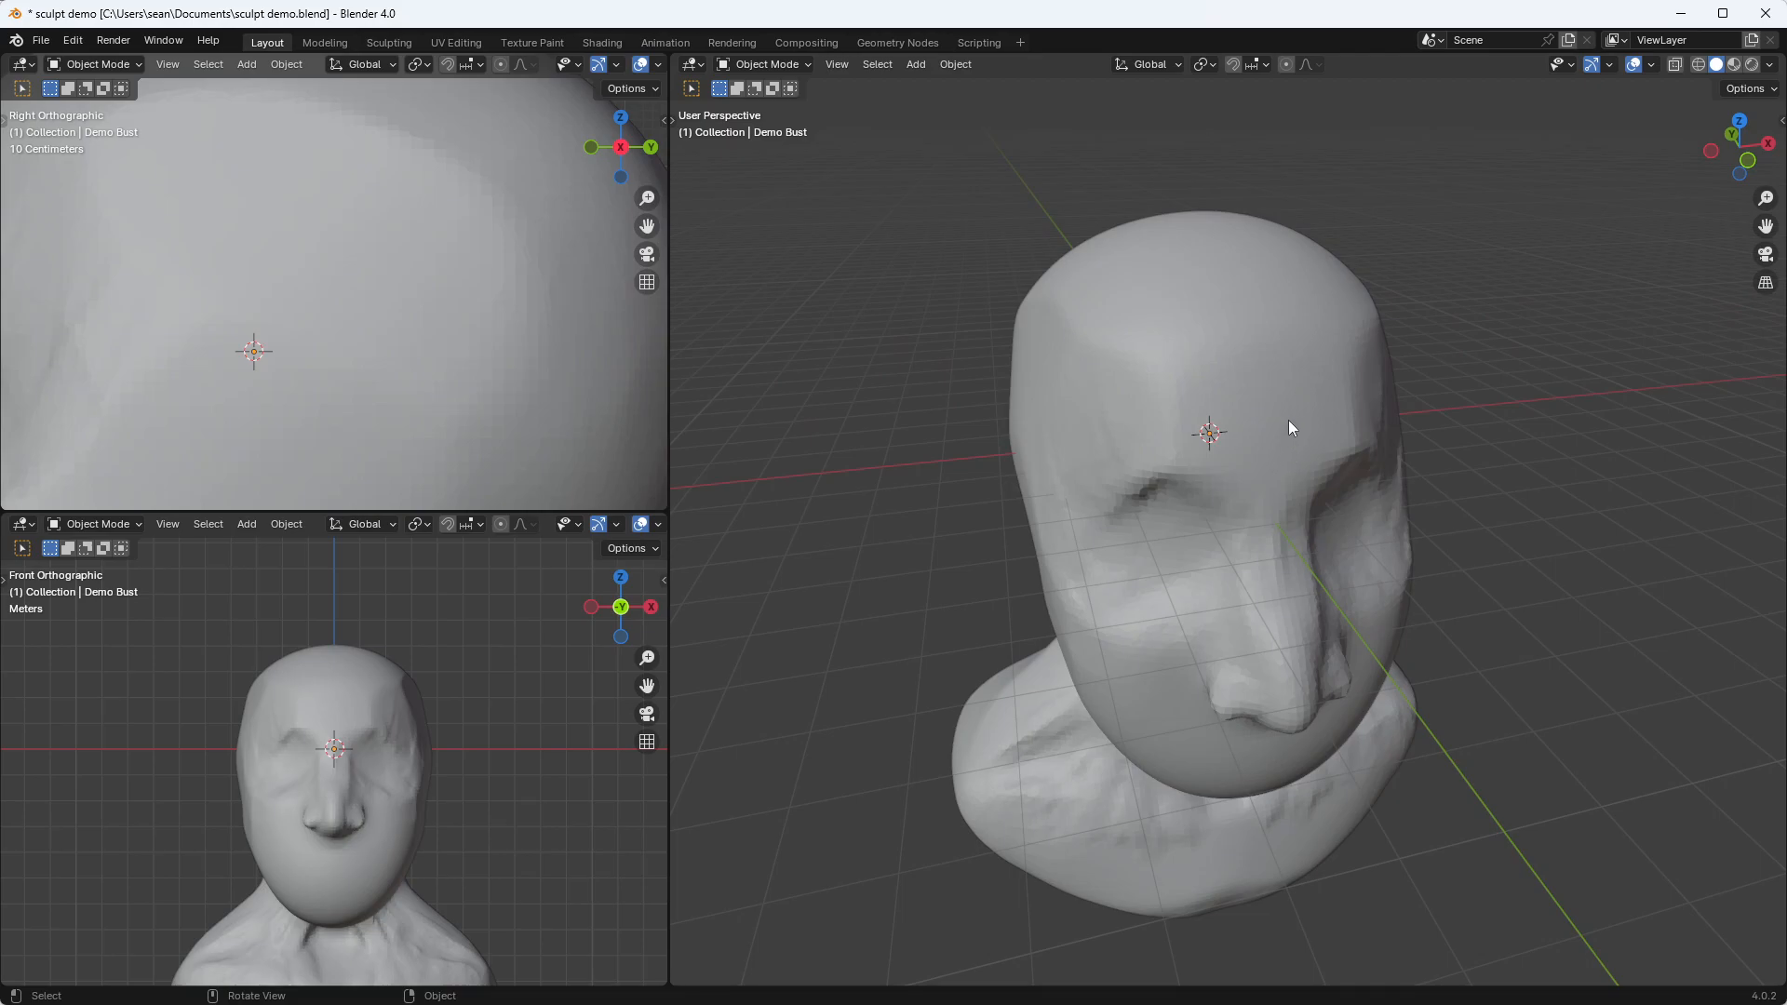
Select the bust and enter Sculpt Mode
{"action": "left_click", "coordinate": [1280, 486]}
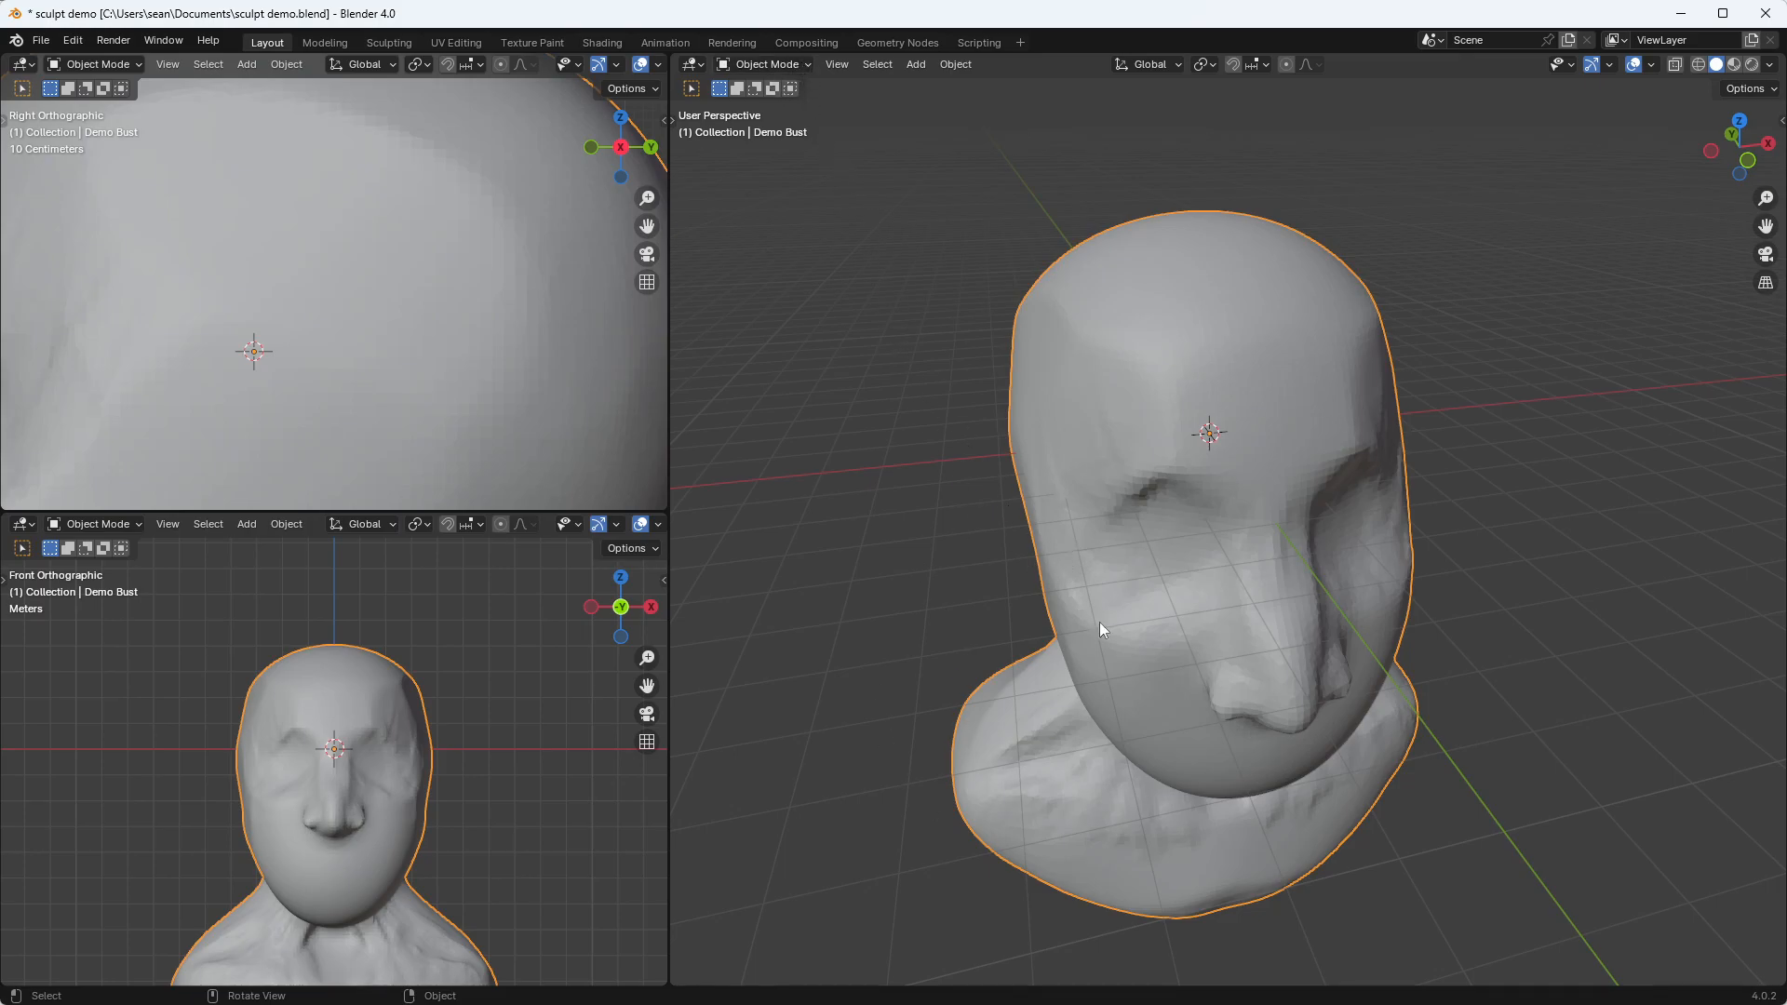
{"action": "key", "text": "ctrl+Tab"}
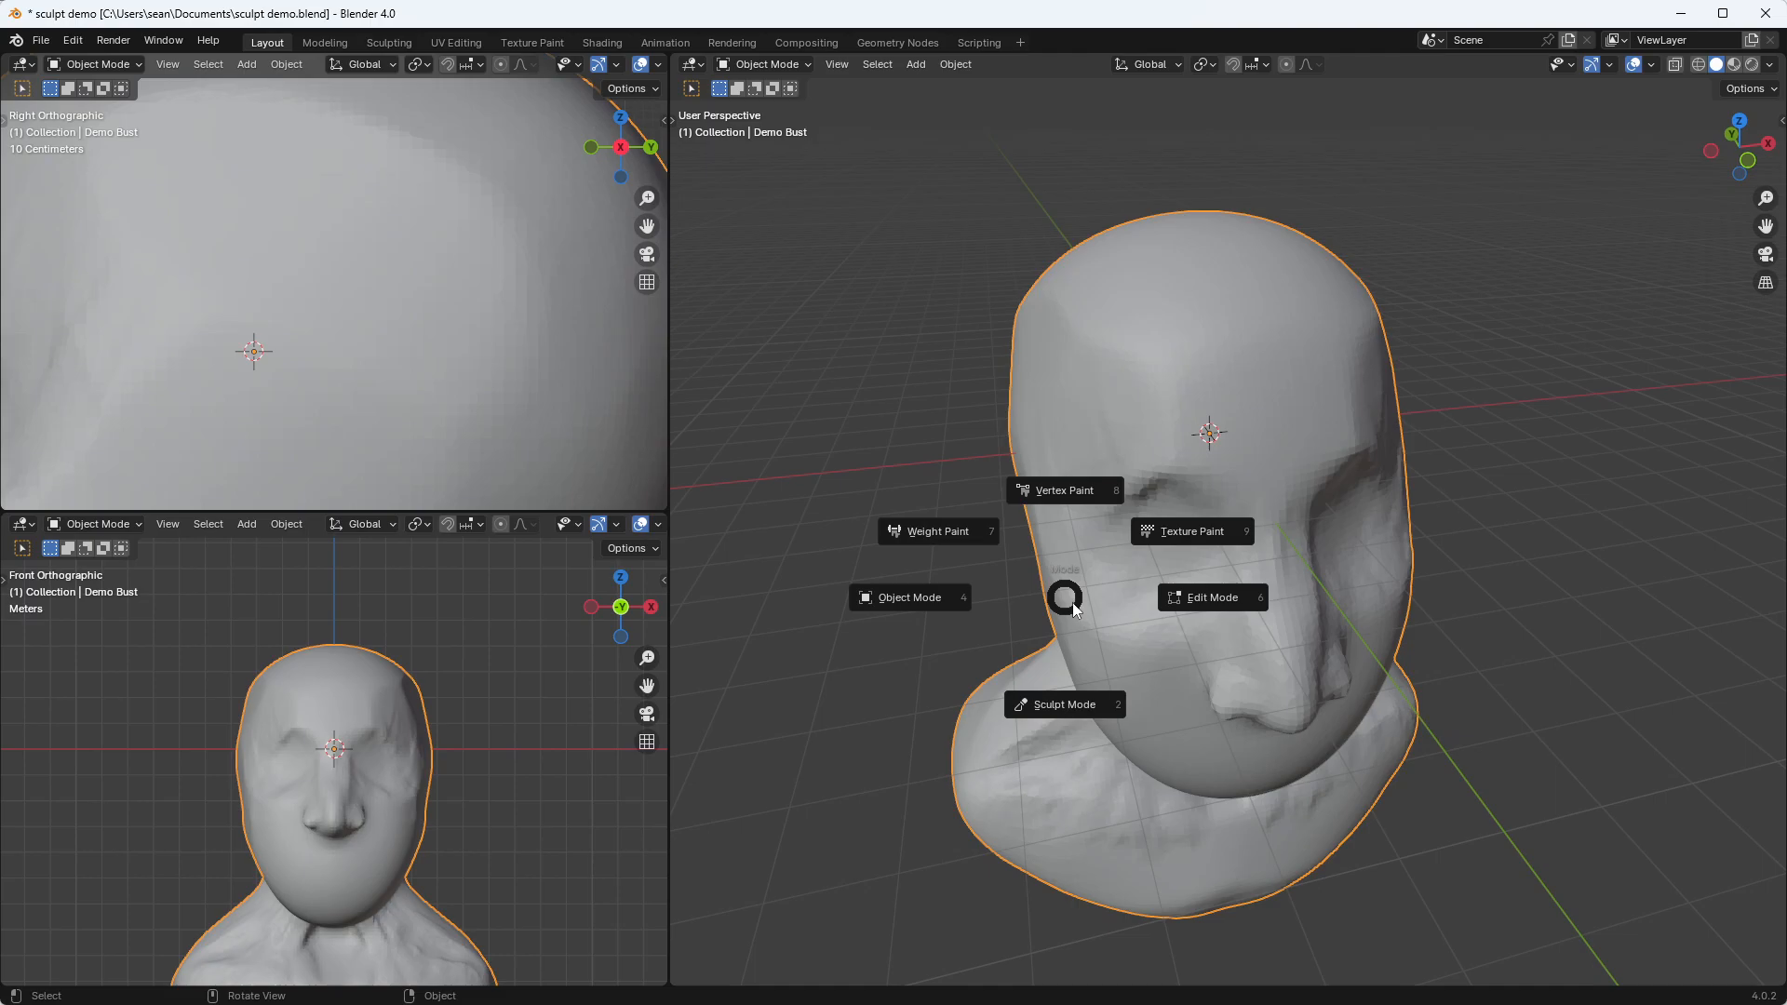
{"action": "key", "text": "2"}
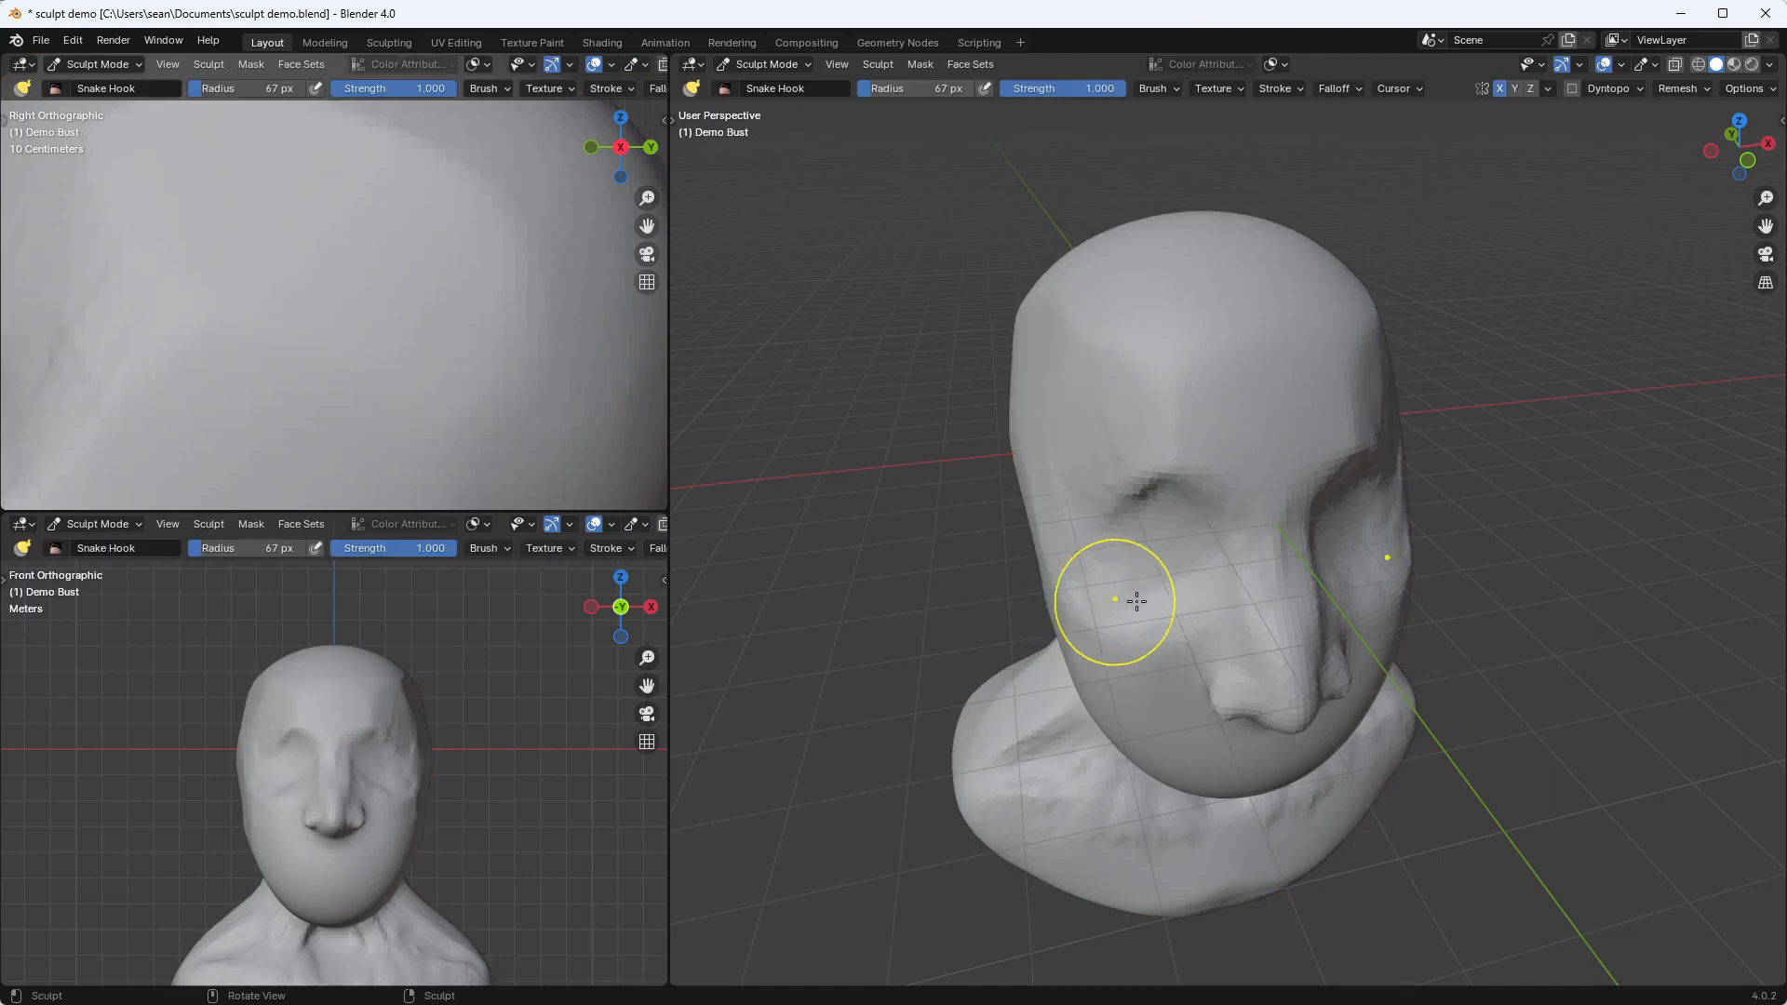
Enlarge the Snake Hook brush radius to 151 px
{"action": "mouse_move", "coordinate": [1112, 443]}
{"action": "left_mouse_down"}
{"action": "mouse_move", "coordinate": [1129, 469]}
{"action": "mouse_move", "coordinate": [1141, 443]}
{"action": "left_mouse_up"}
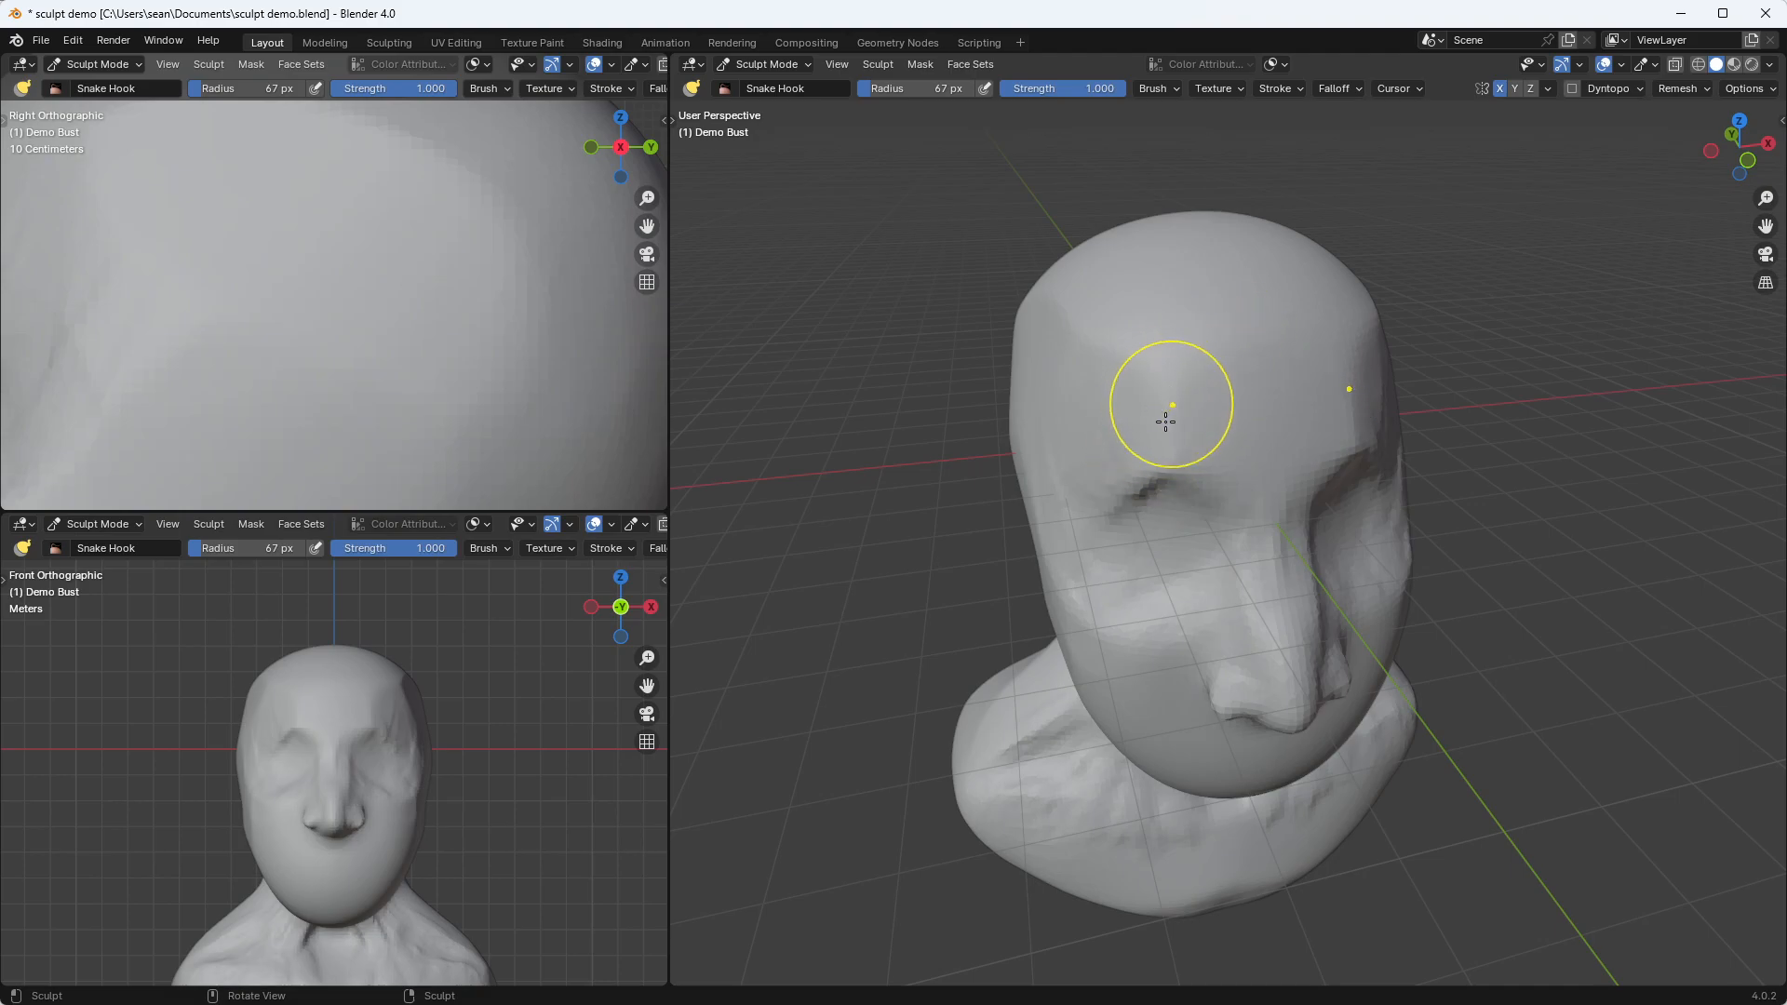
{"action": "key", "text": "f"}
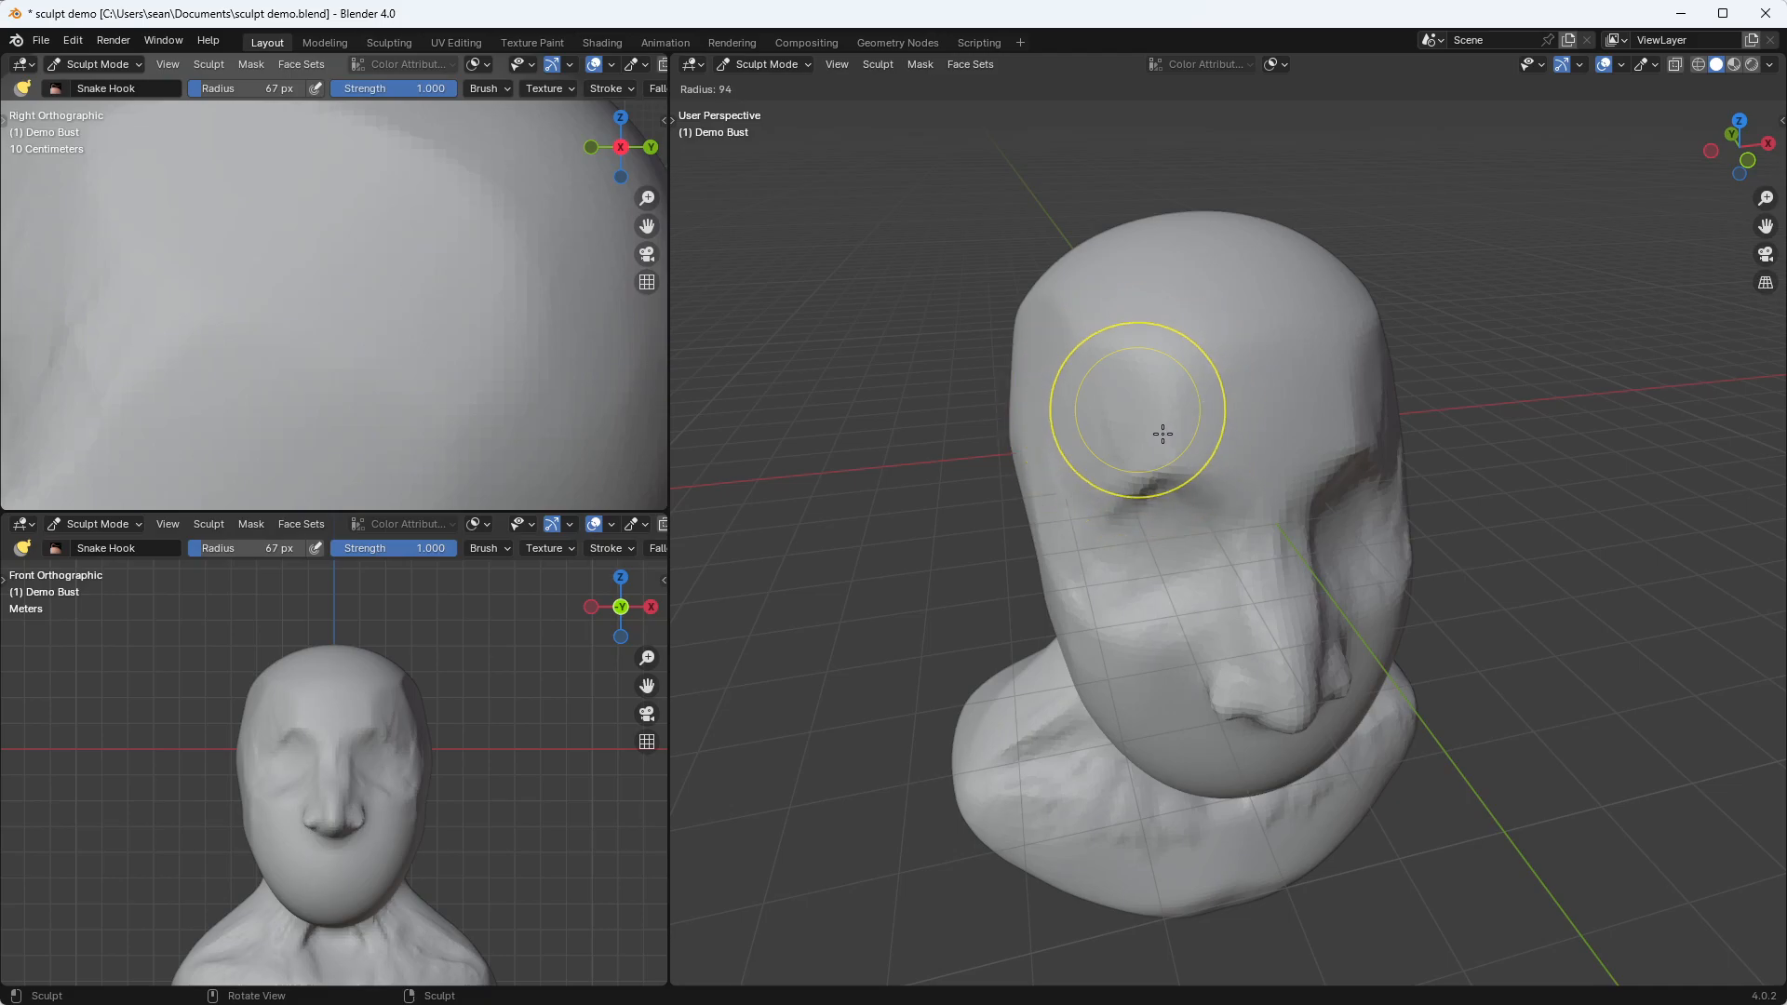
{"action": "key", "text": "Escape"}
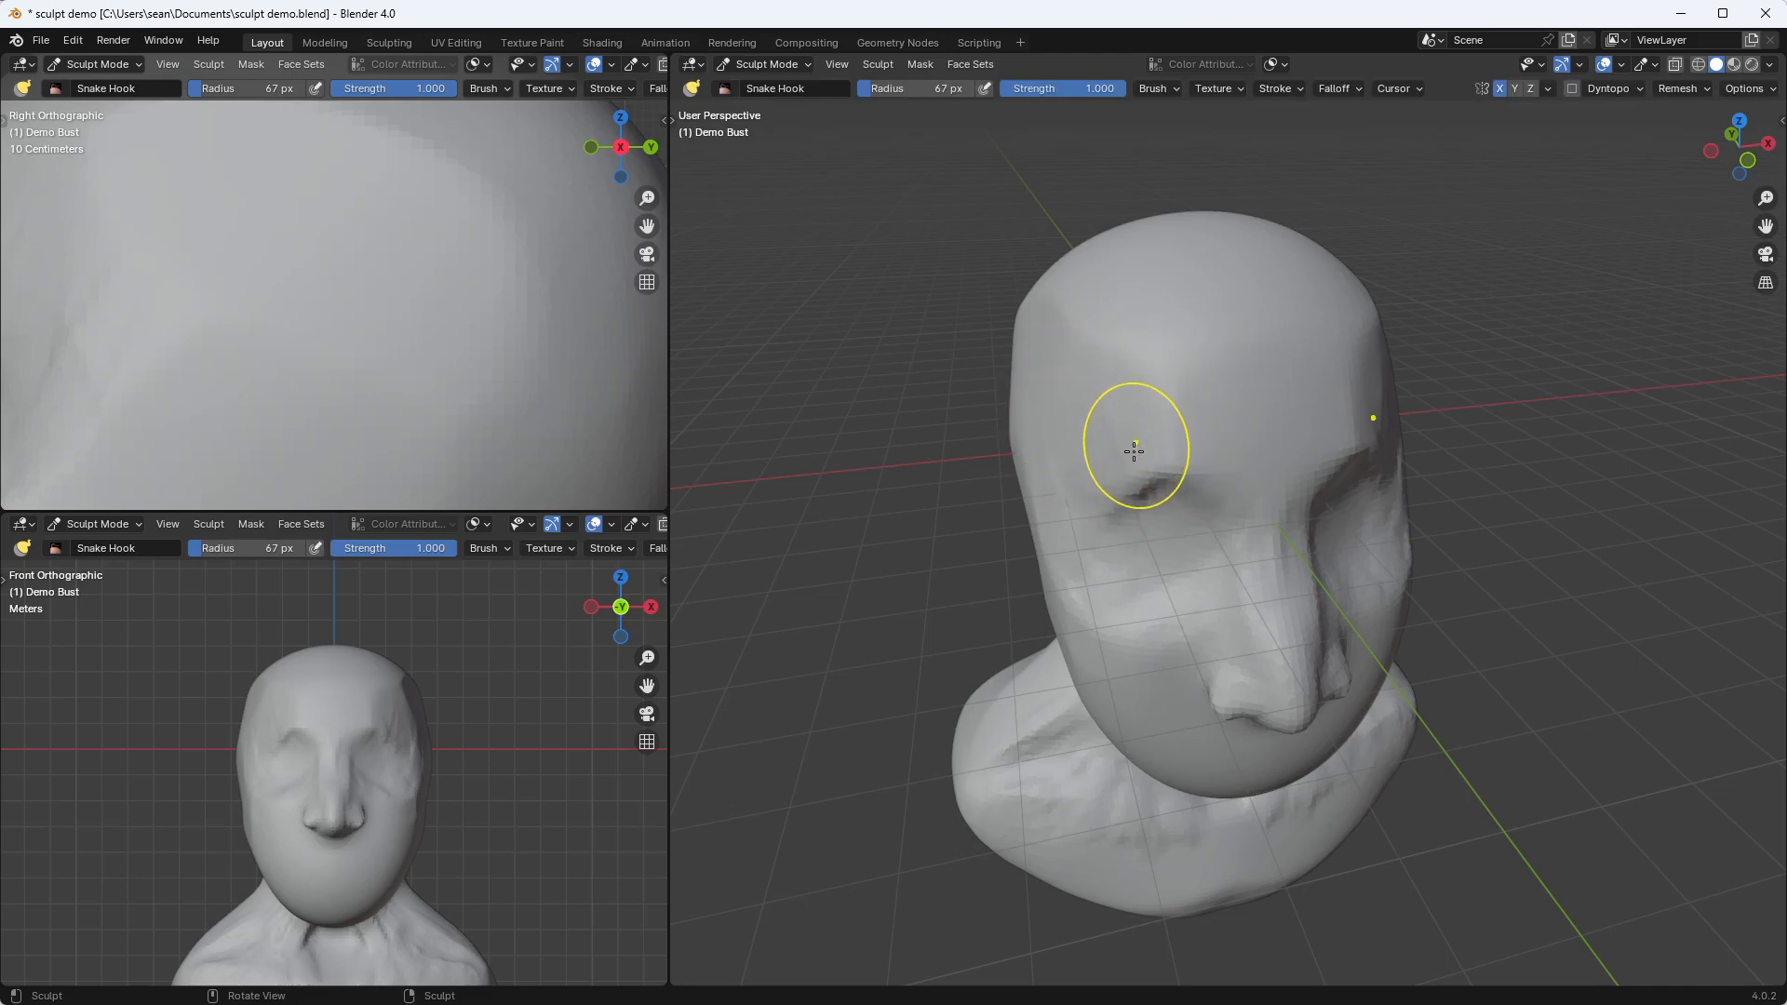
{"action": "key", "text": "f"}
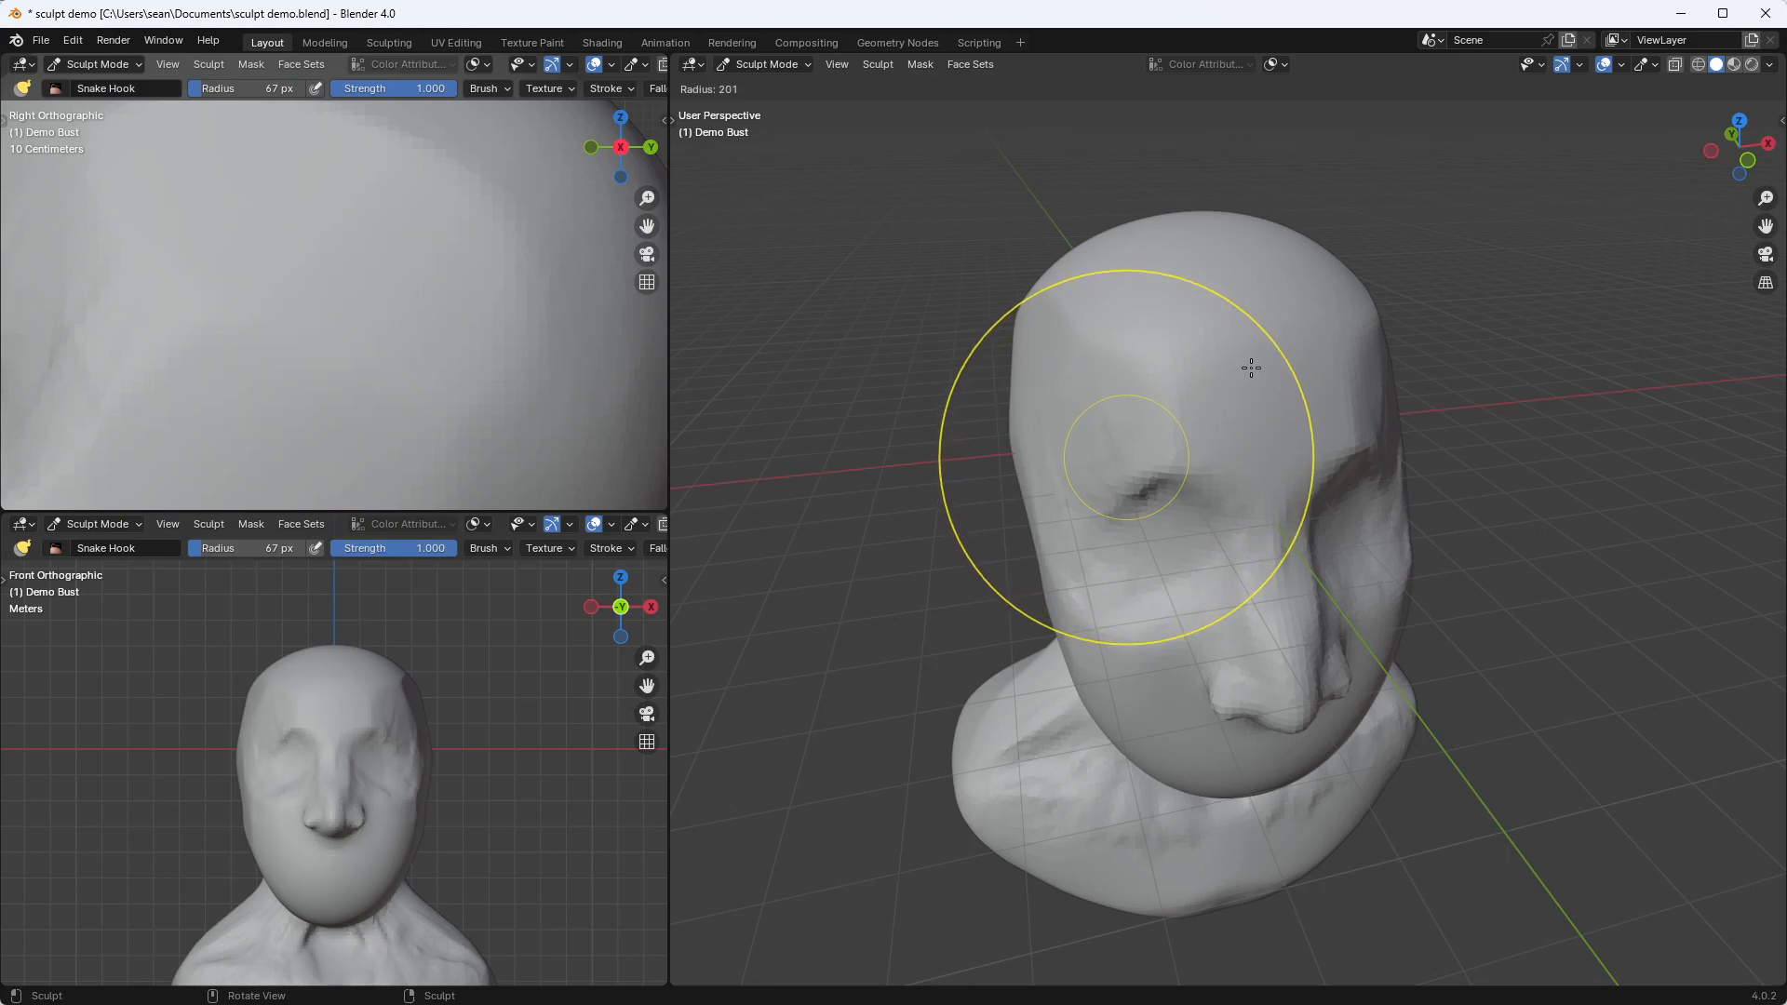
{"action": "key", "text": "Escape"}
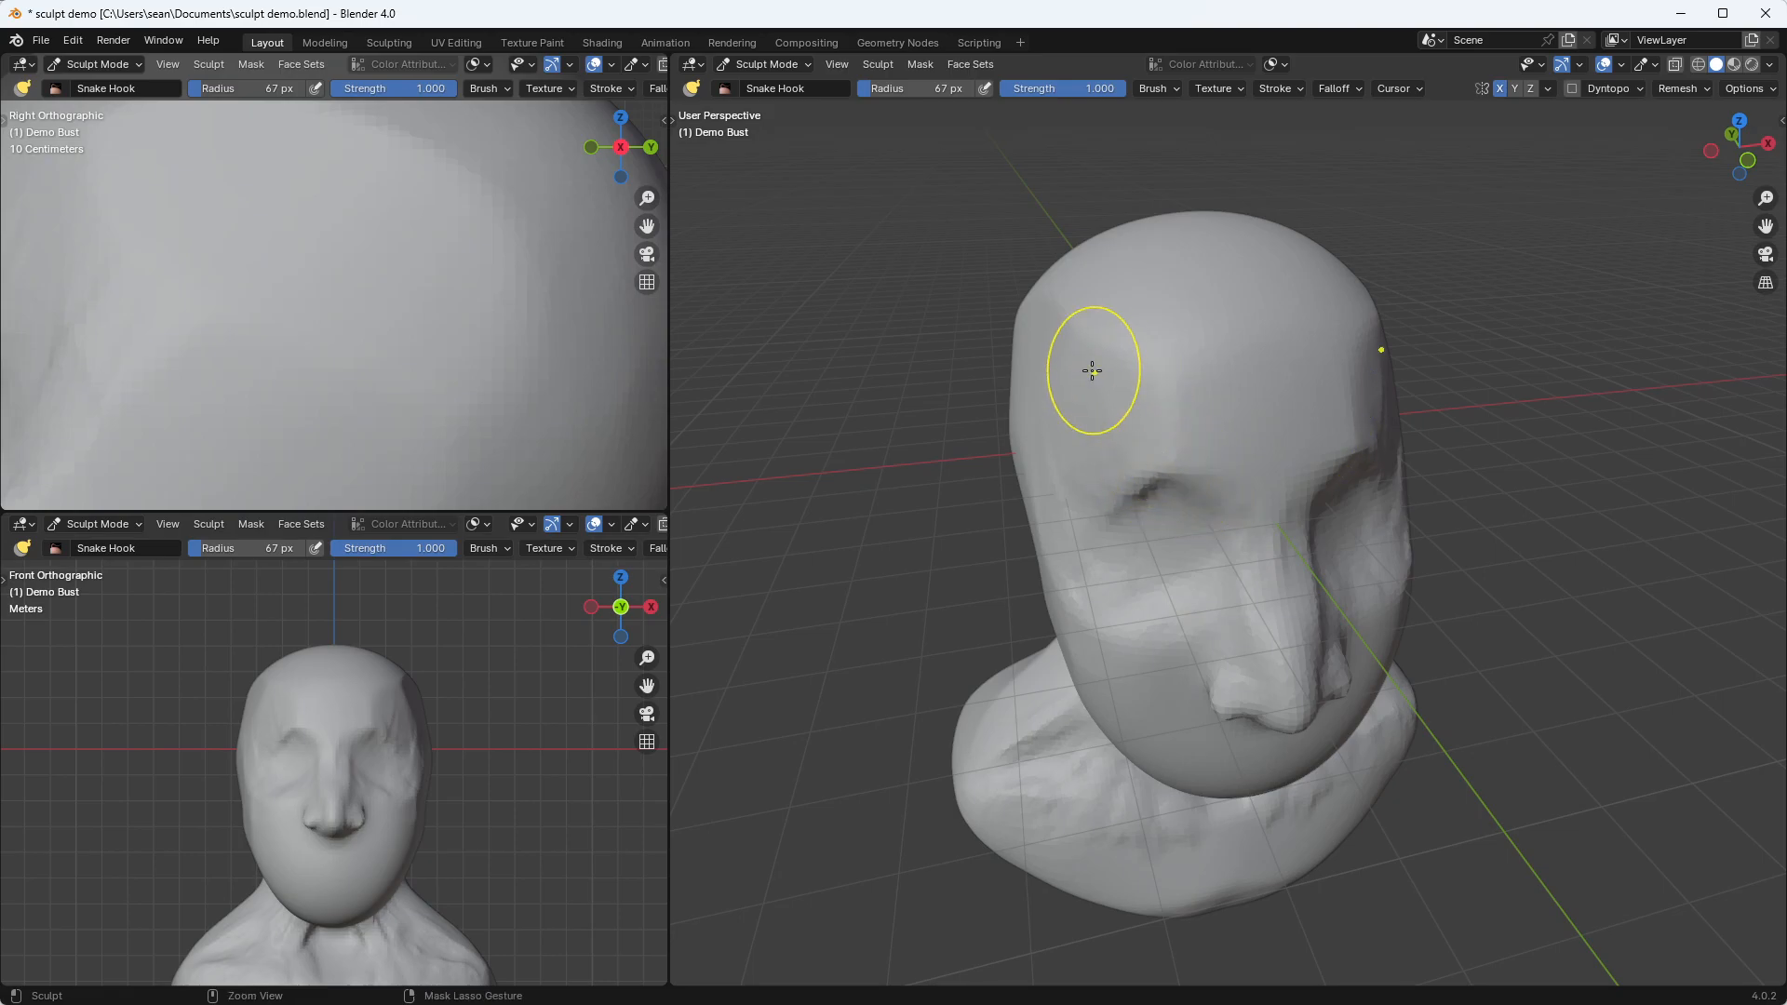
{"action": "mouse_move", "coordinate": [1067, 368]}
{"action": "middle_mouse_down", "text": "ctrl"}
{"action": "mouse_move", "coordinate": [1085, 344]}
{"action": "mouse_move", "coordinate": [1085, 370]}
{"action": "middle_mouse_up", "text": "ctrl"}
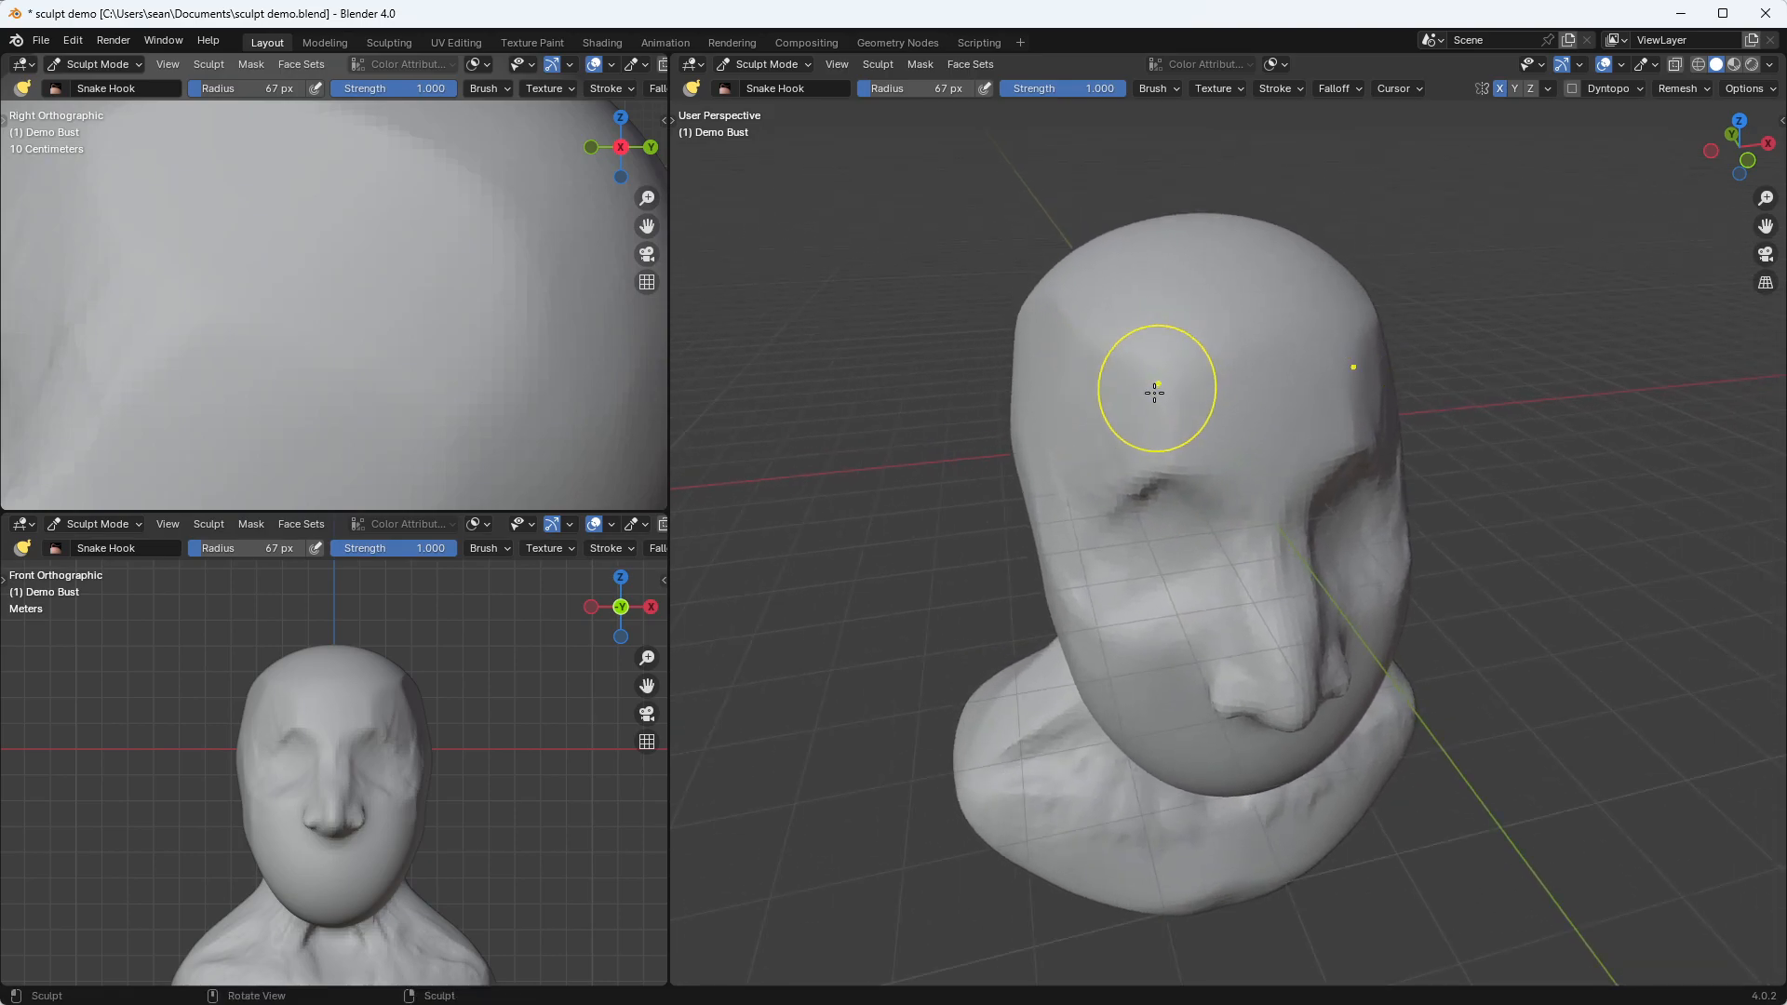
{"action": "key", "text": "f"}
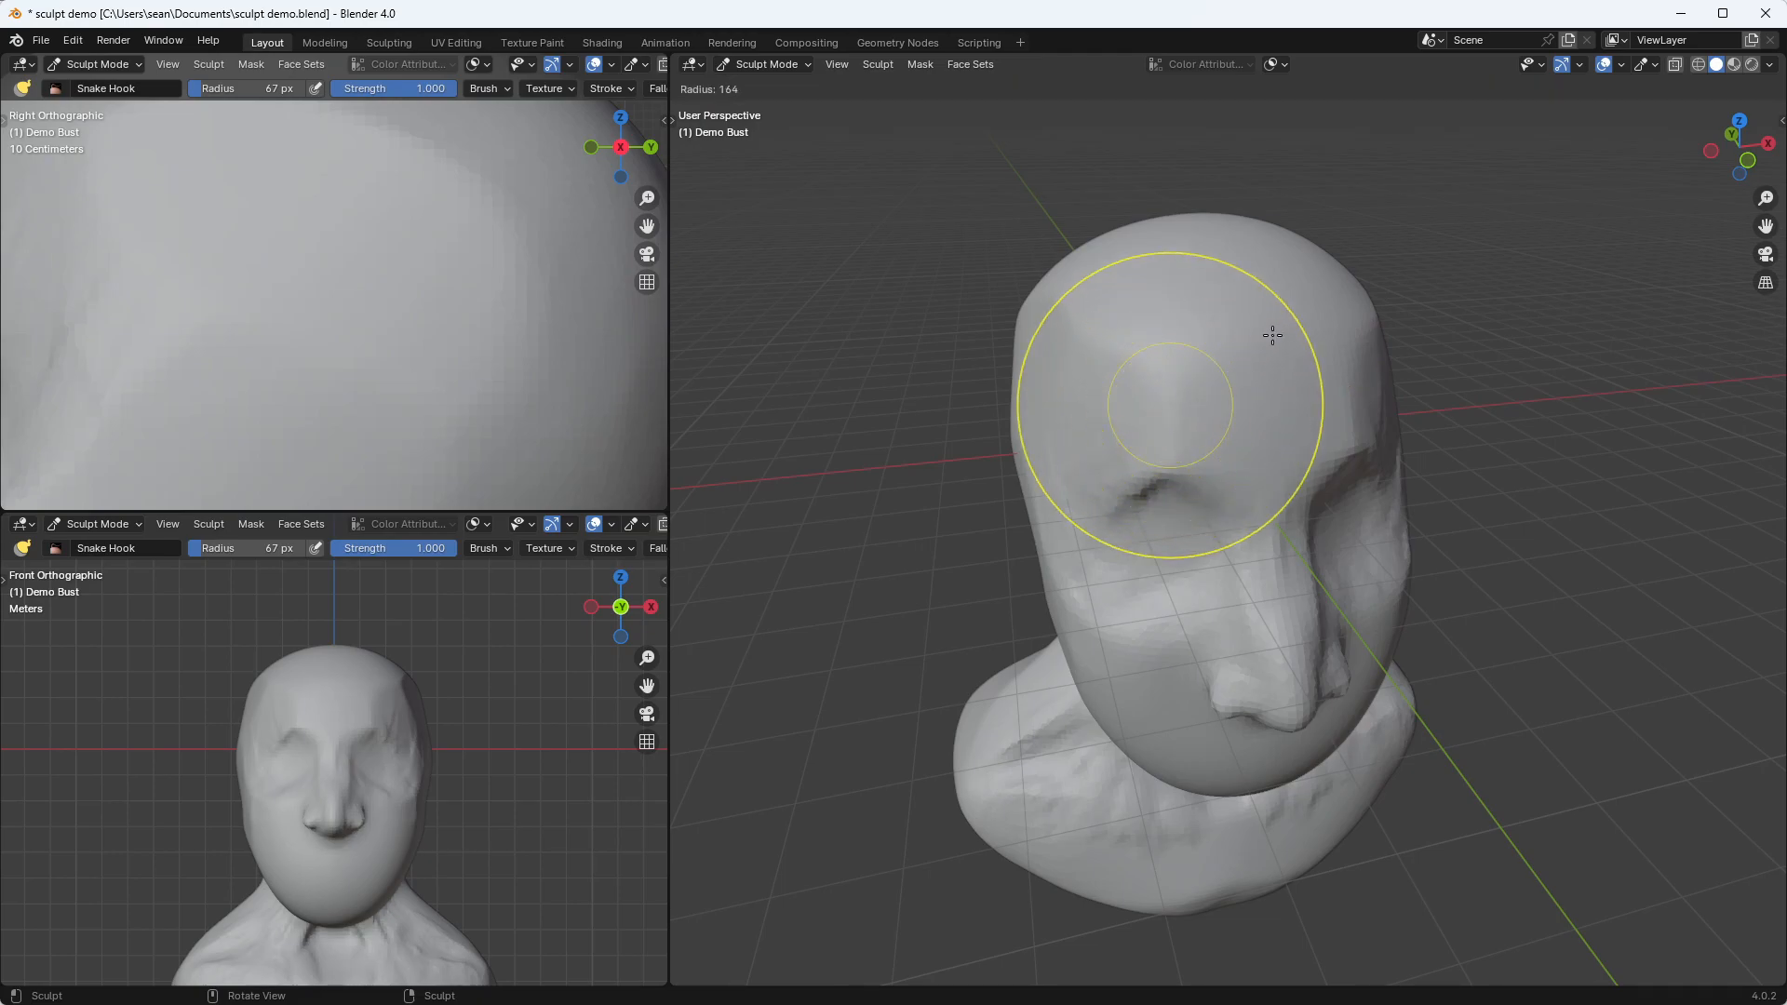
{"action": "left_click", "coordinate": [1236, 376]}
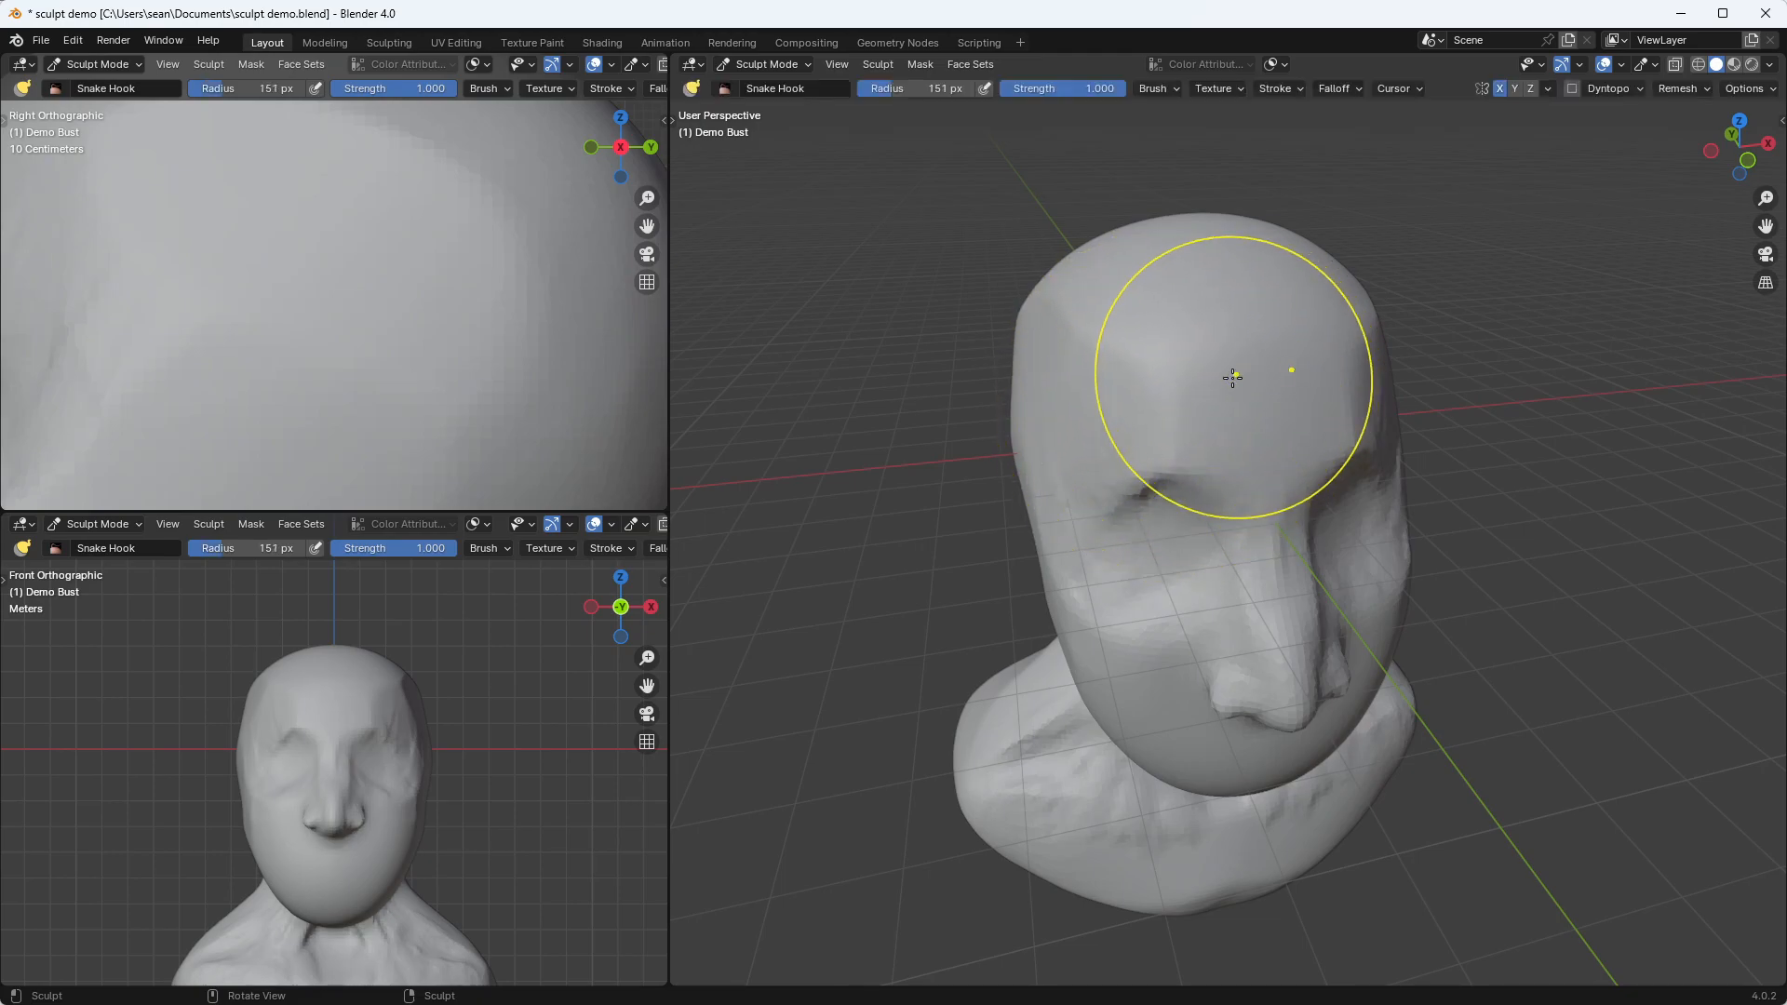
Choose the Clay Strips brush from the displayed sculpting tools and set its radius to 72 px
{"action": "key", "text": "t"}
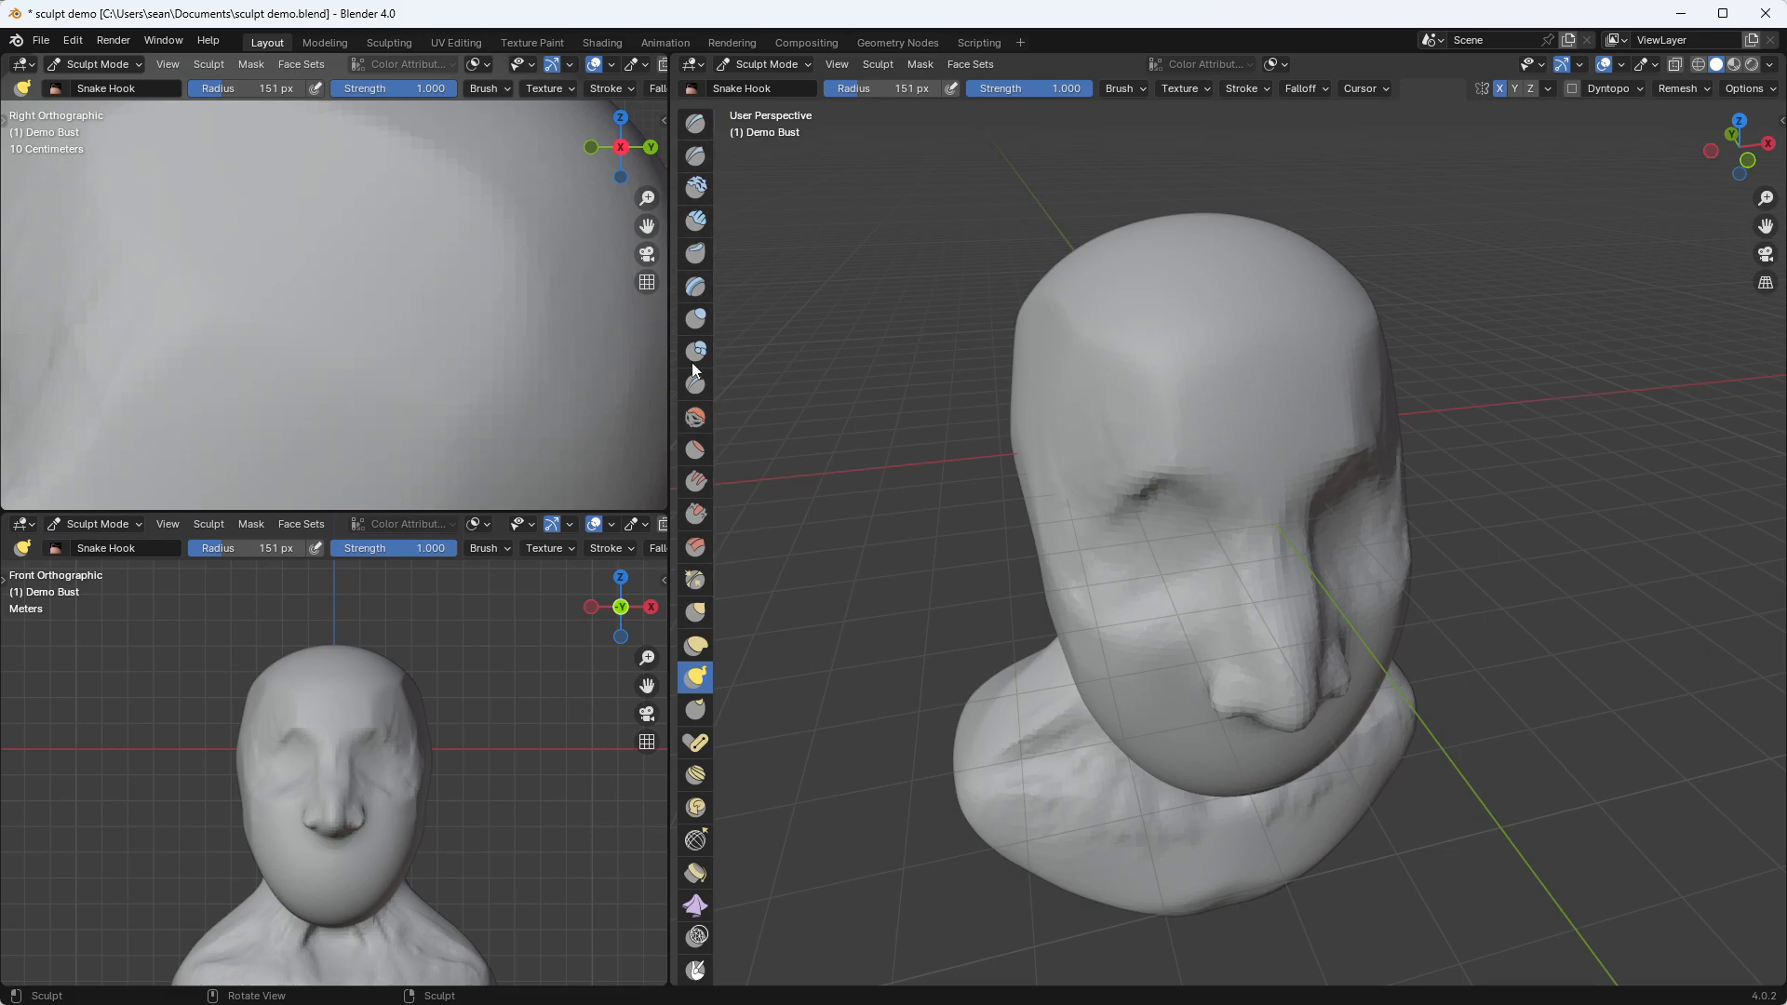
{"action": "left_click", "coordinate": [698, 223]}
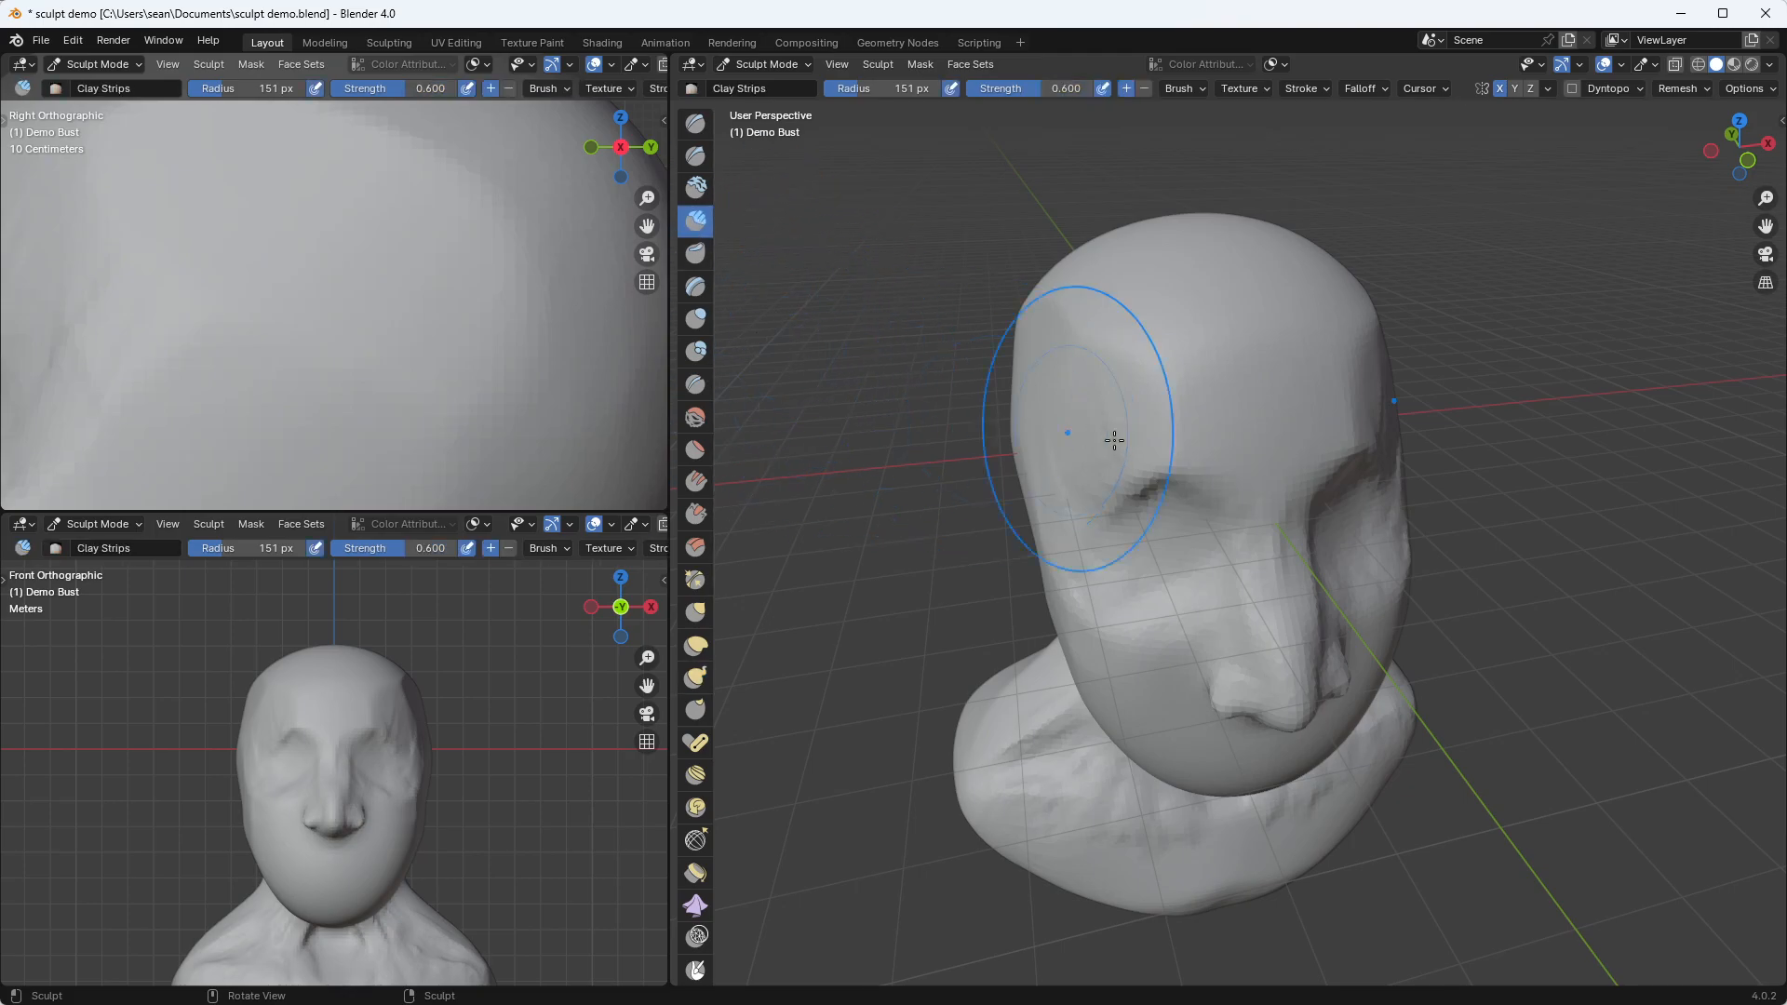
{"action": "key", "text": "f"}
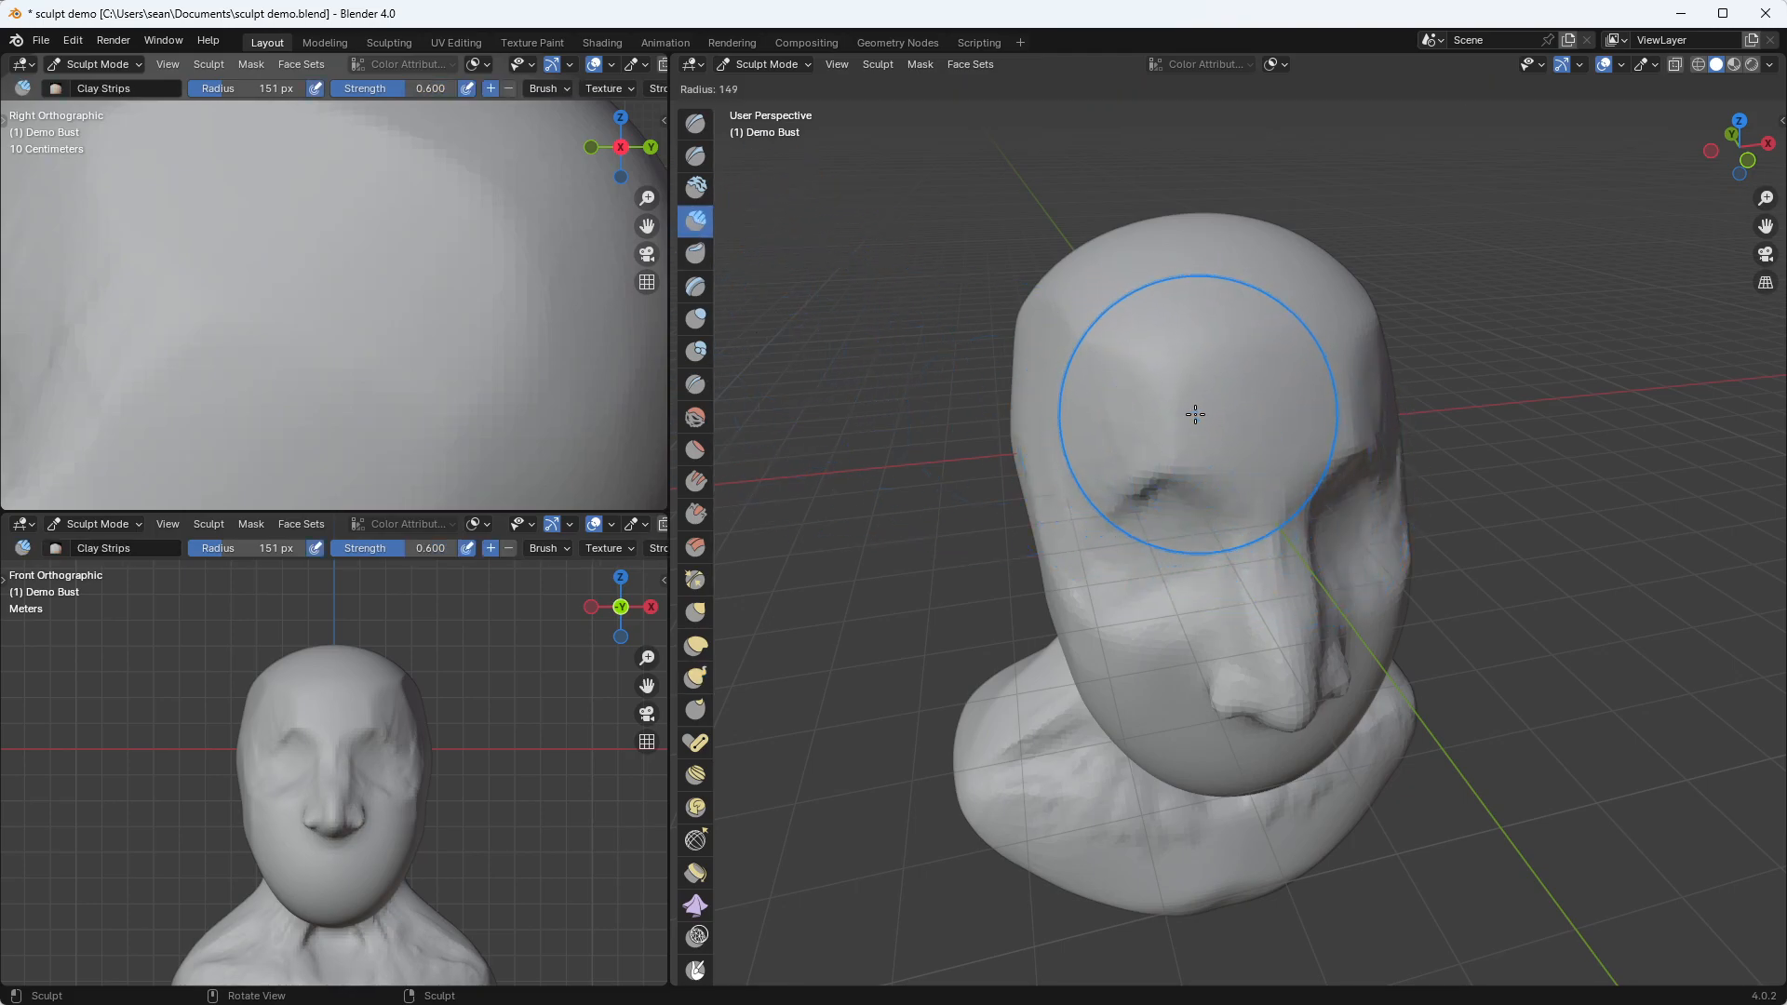
{"action": "left_click", "coordinate": [1147, 461]}
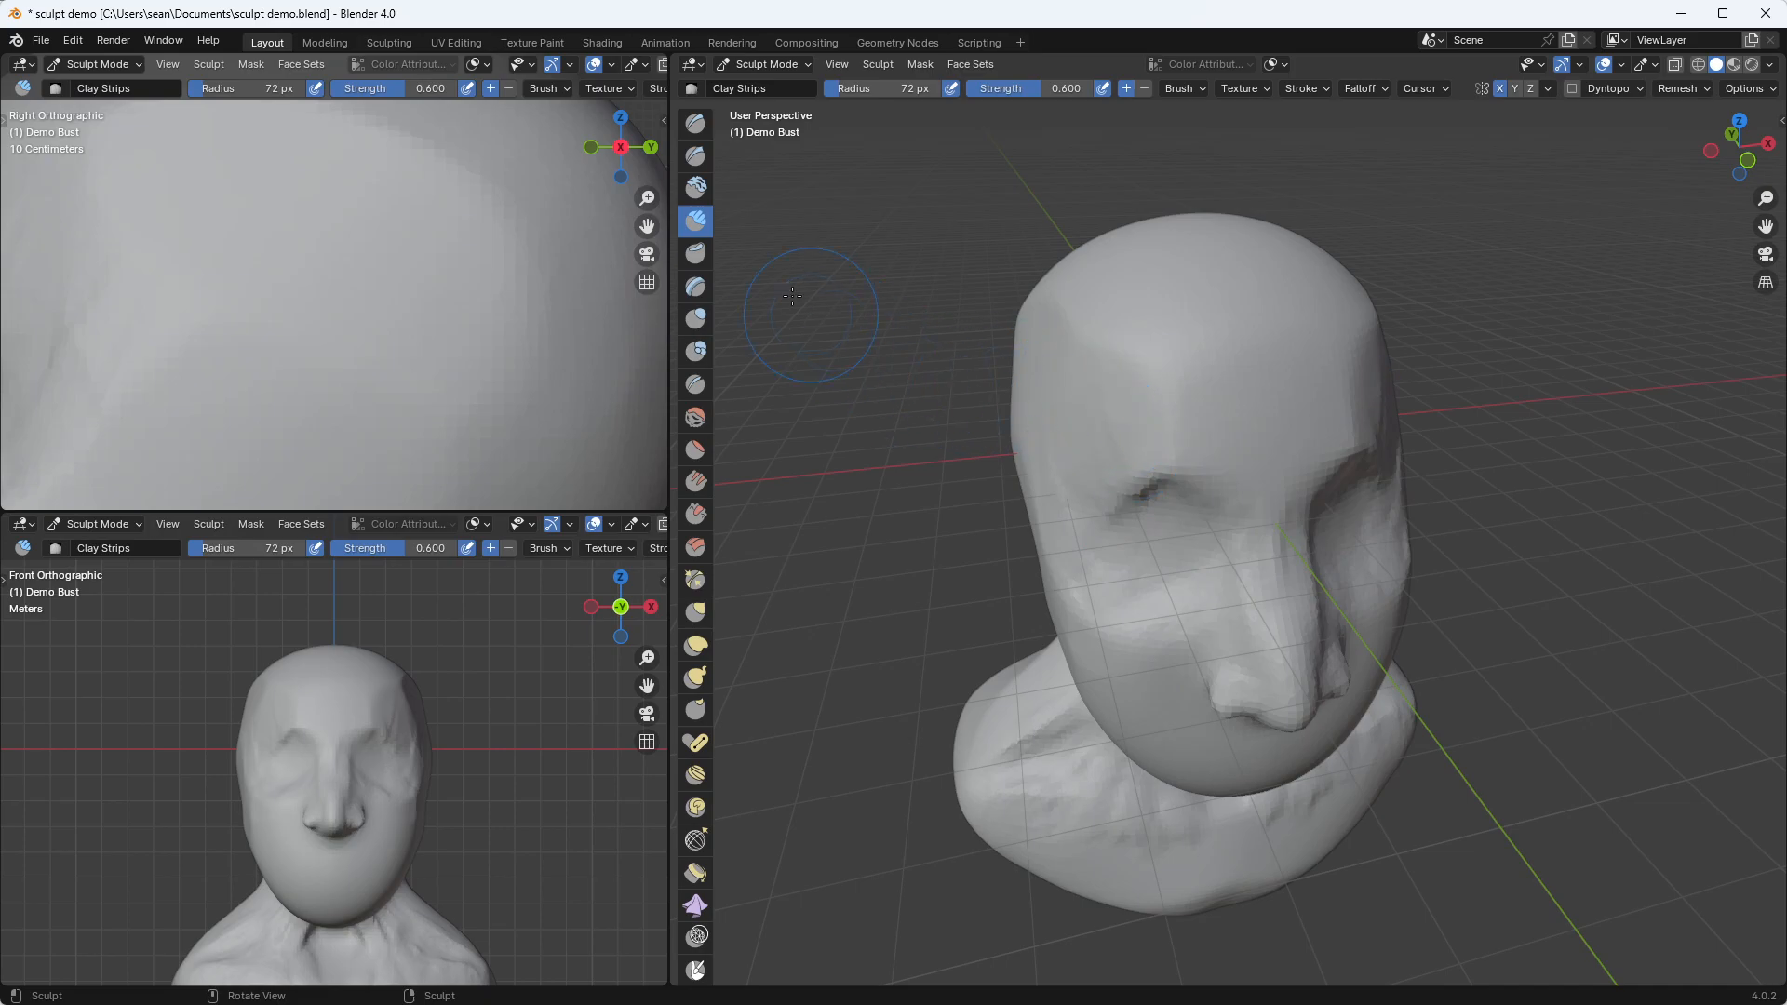
Try Clay Strips strokes across the bust's forehead above the eyes, and undo them
{"action": "middle_click_drag", "start_coordinate": [1147, 458], "coordinate": [1248, 450]}
{"action": "middle_click_drag", "start_coordinate": [1169, 387], "coordinate": [1143, 420]}
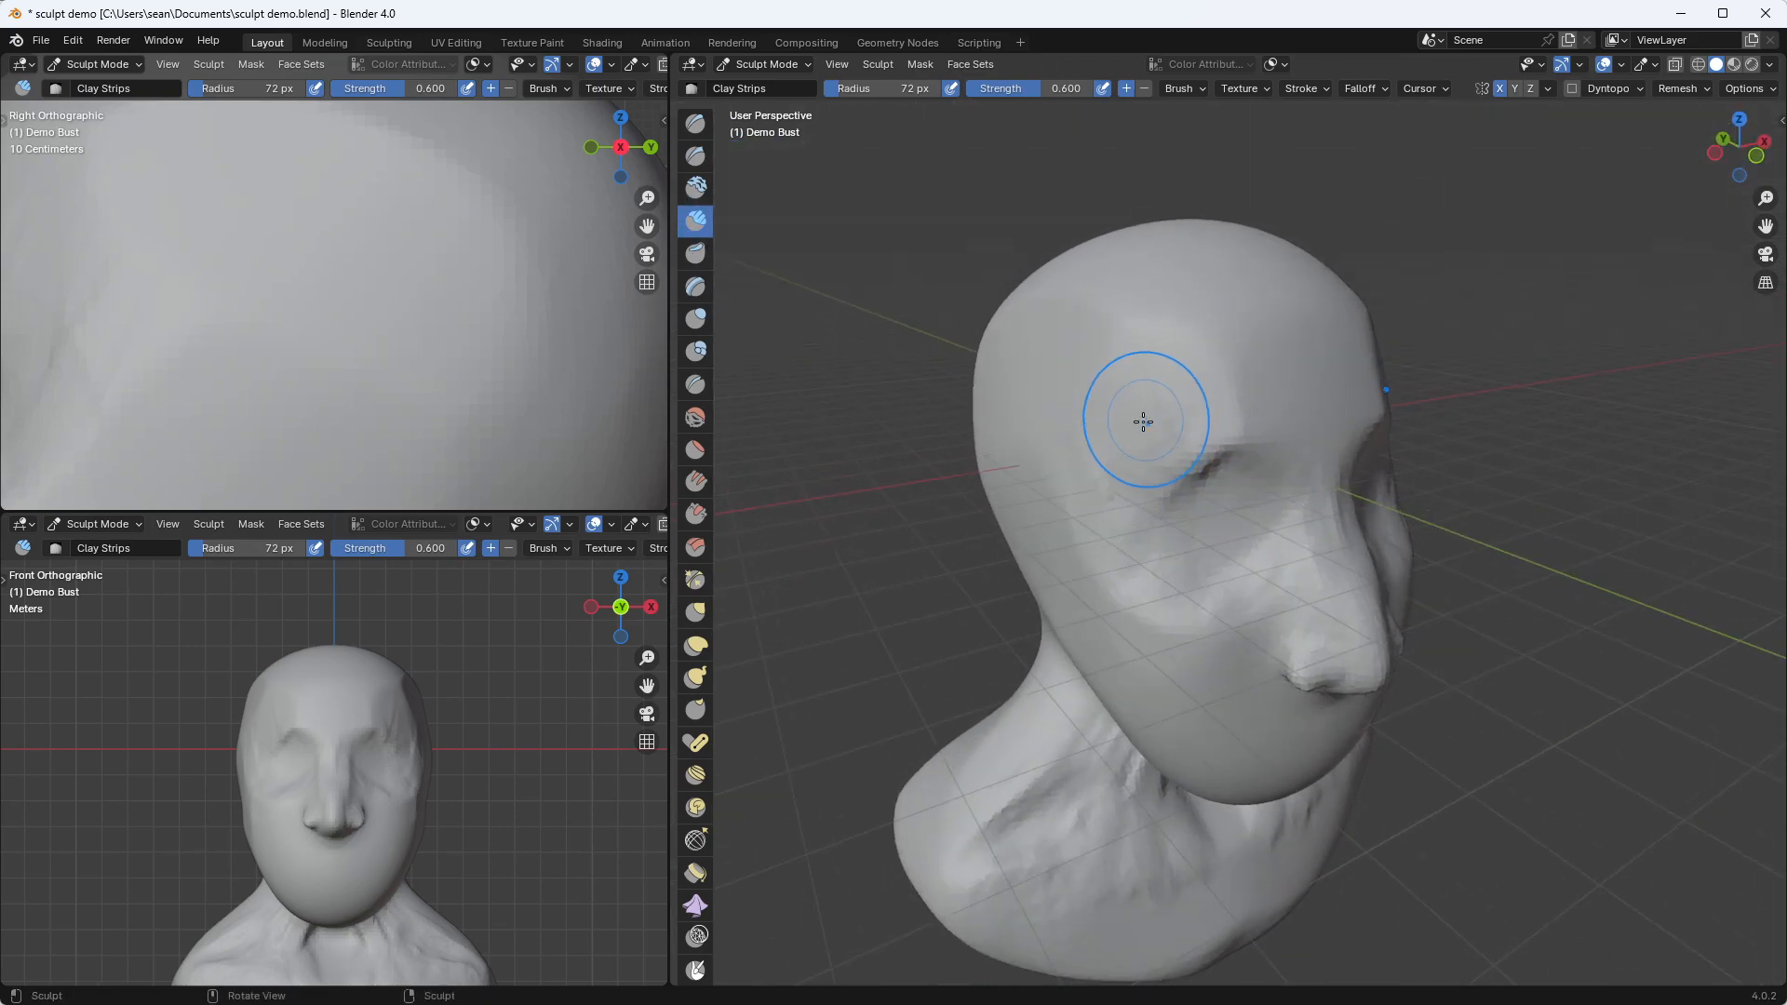
{"action": "middle_click_drag", "start_coordinate": [1209, 478], "coordinate": [1185, 478]}
{"action": "middle_click_drag", "start_coordinate": [1107, 382], "coordinate": [1124, 384]}
{"action": "mouse_move", "coordinate": [1124, 384]}
{"action": "left_mouse_down"}
{"action": "mouse_move", "coordinate": [1368, 372]}
{"action": "mouse_move", "coordinate": [1210, 270]}
{"action": "mouse_move", "coordinate": [1191, 307]}
{"action": "left_mouse_up"}
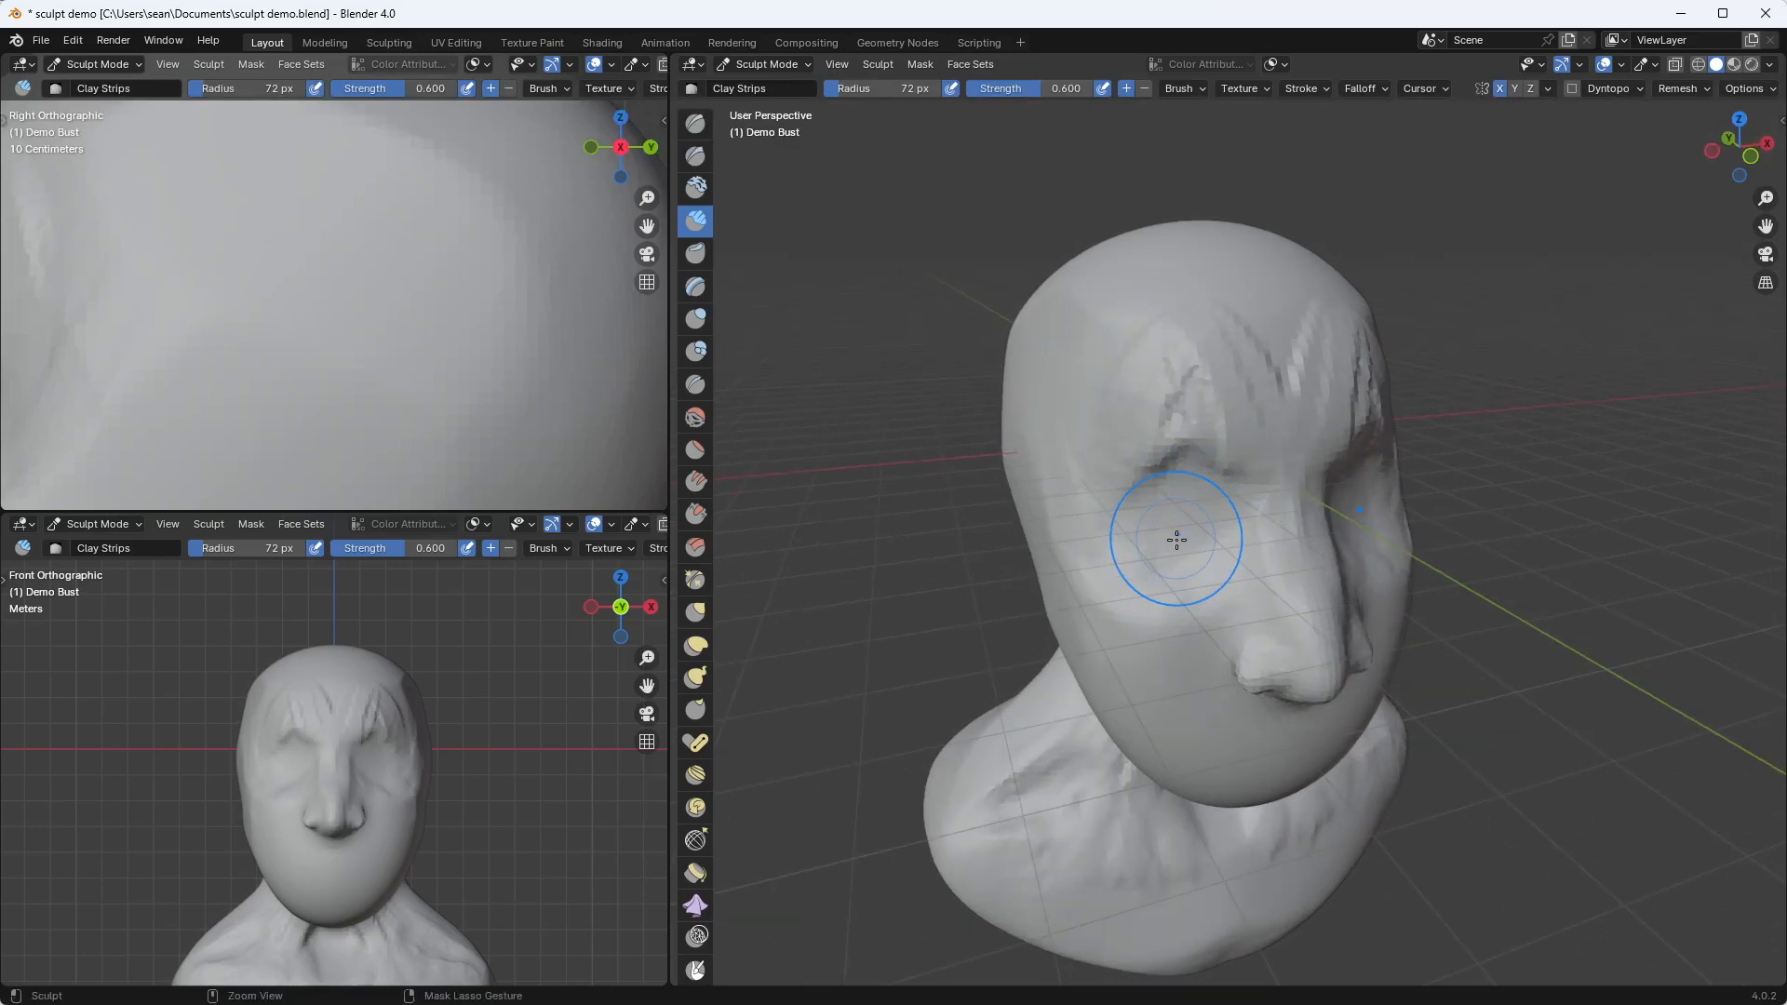
{"action": "key", "text": "ctrl+z"}
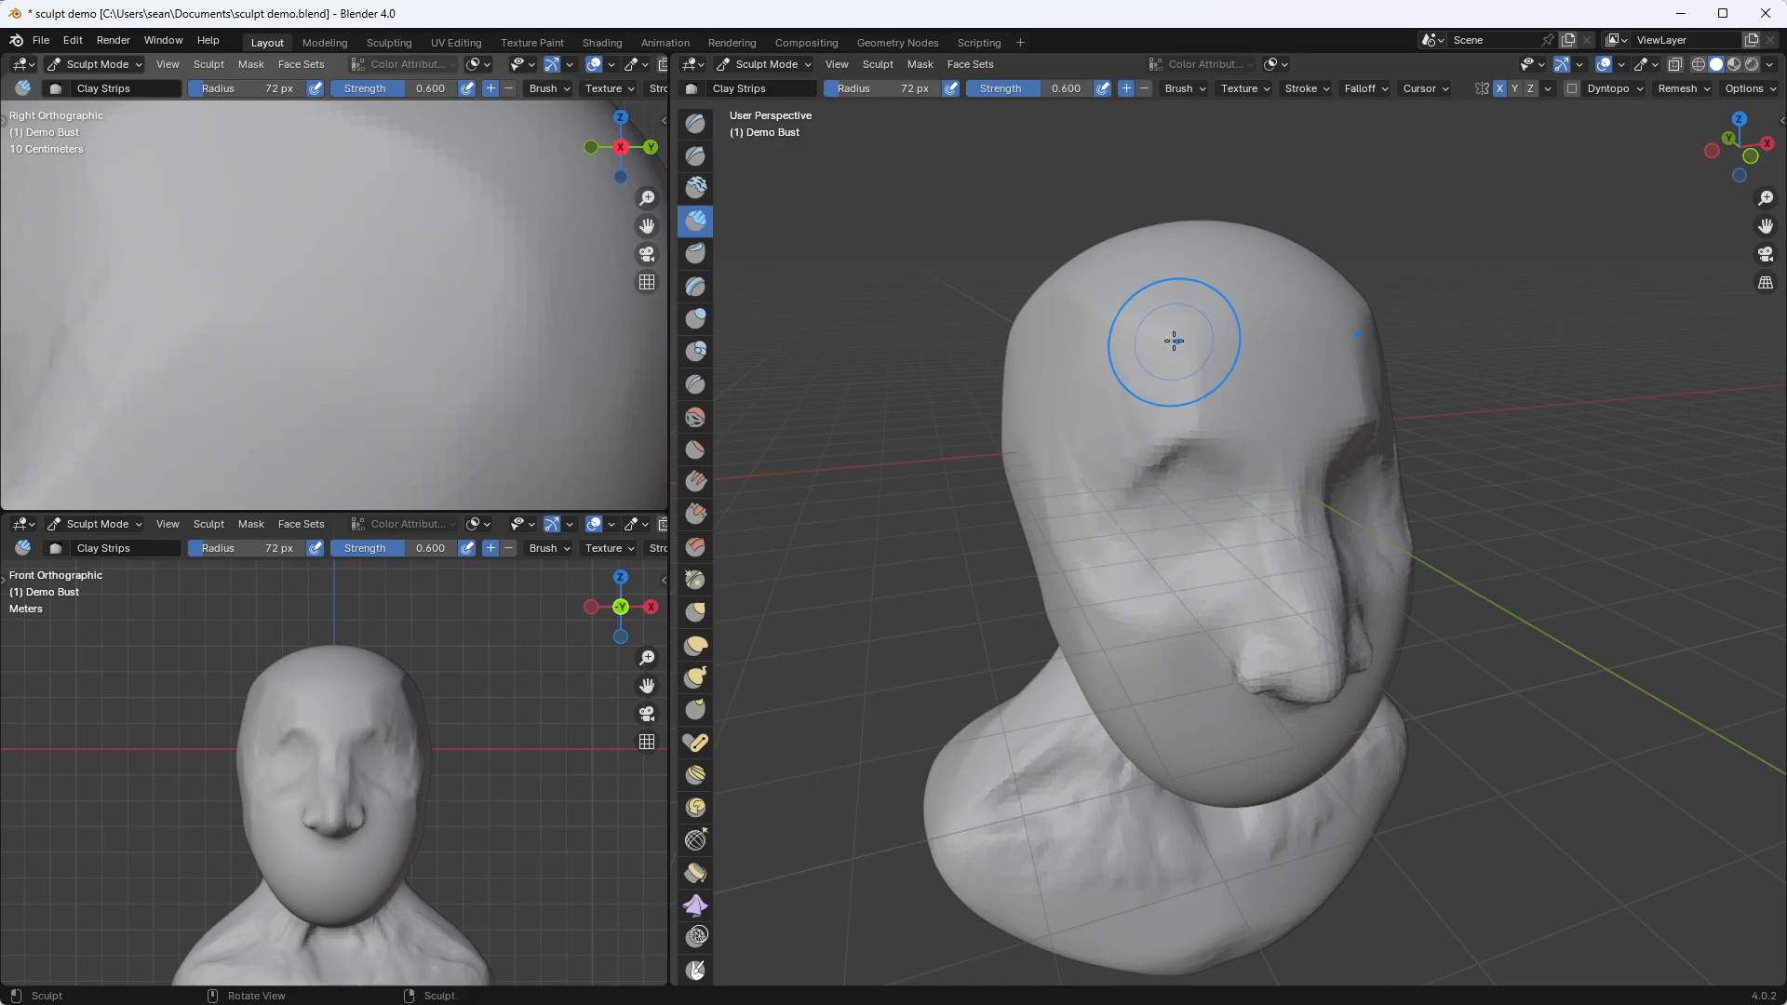
Set the Clay Strips brush strength to 0.164
{"action": "key", "text": "shift+f"}
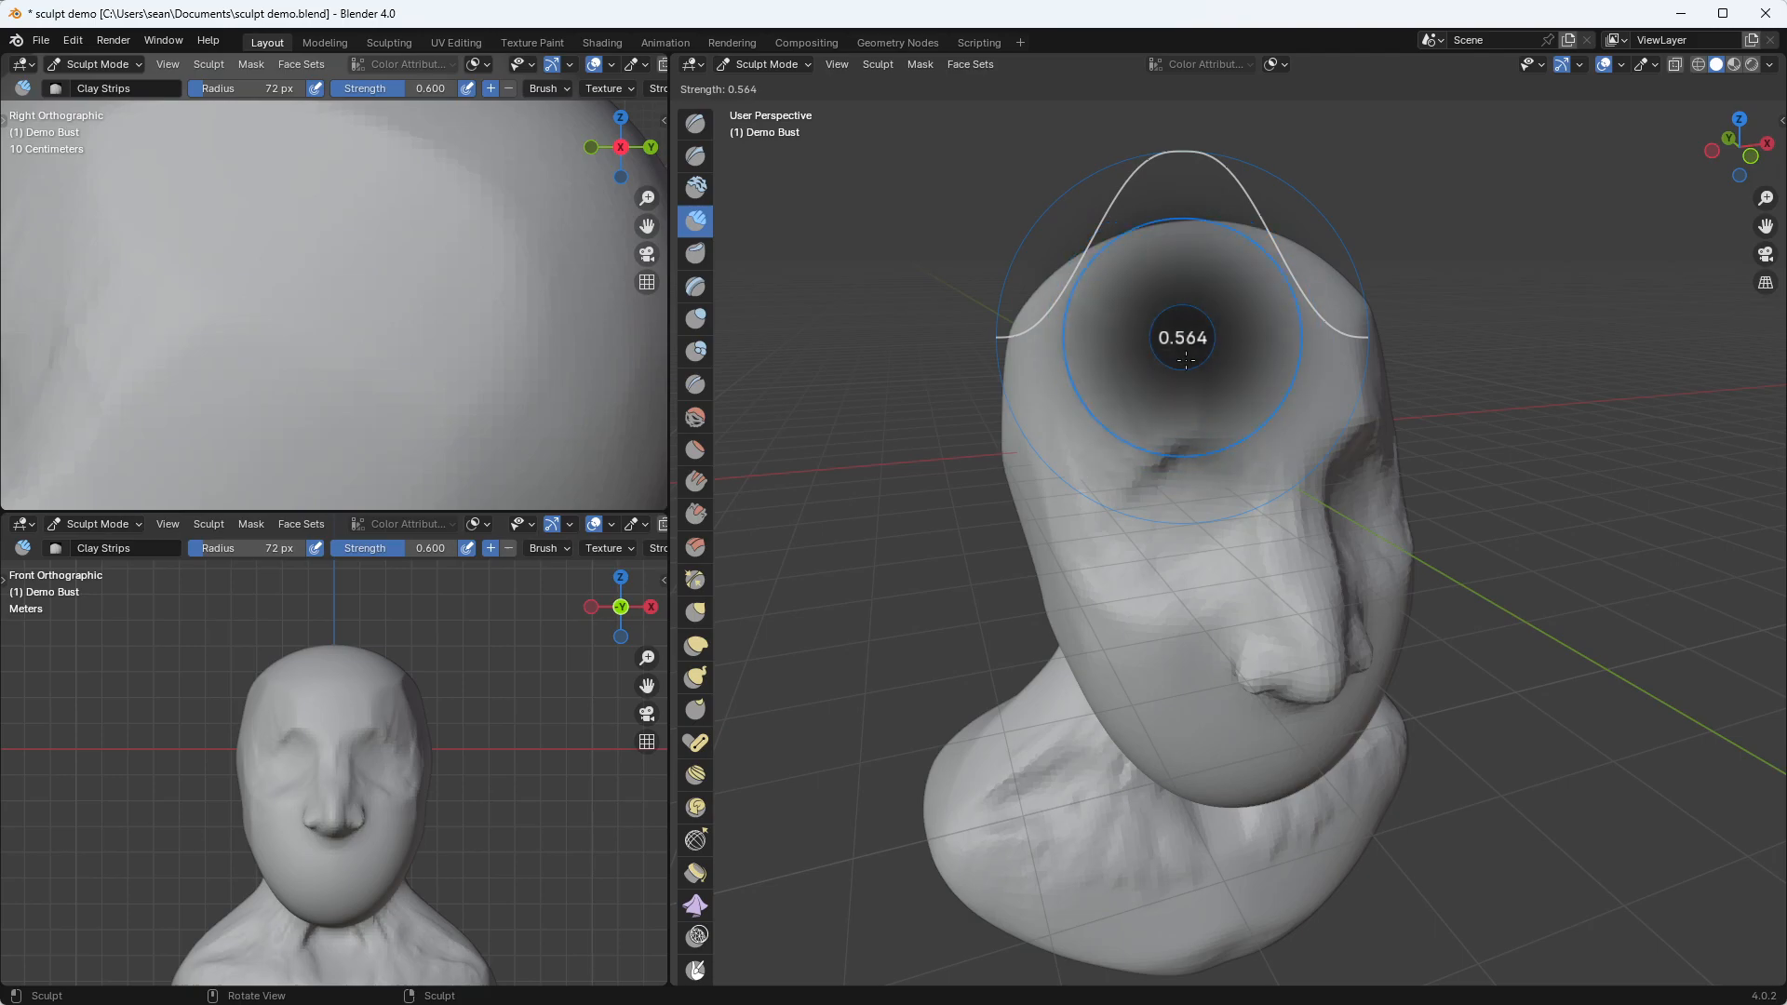
{"action": "left_click", "coordinate": [1113, 443]}
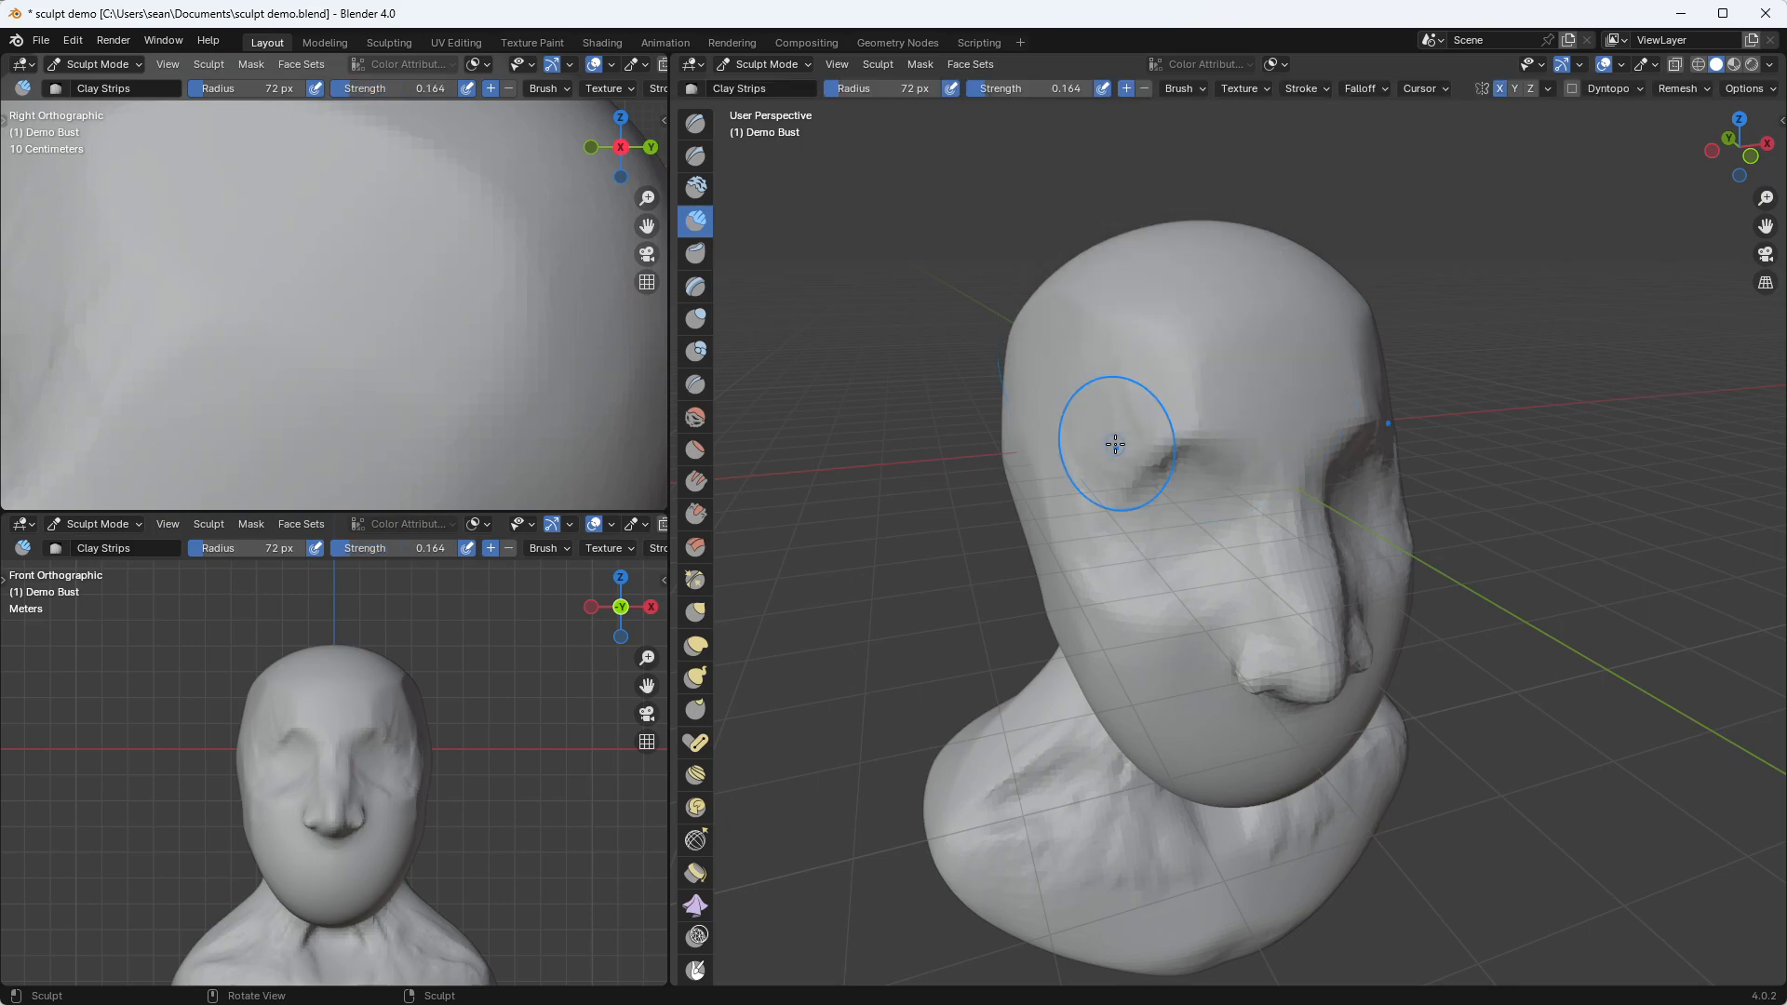
Try light Clay Strips strokes across the bust's forehead and brow at the 0.164 strength
{"action": "left_click_drag", "start_coordinate": [1280, 356], "coordinate": [1188, 404]}
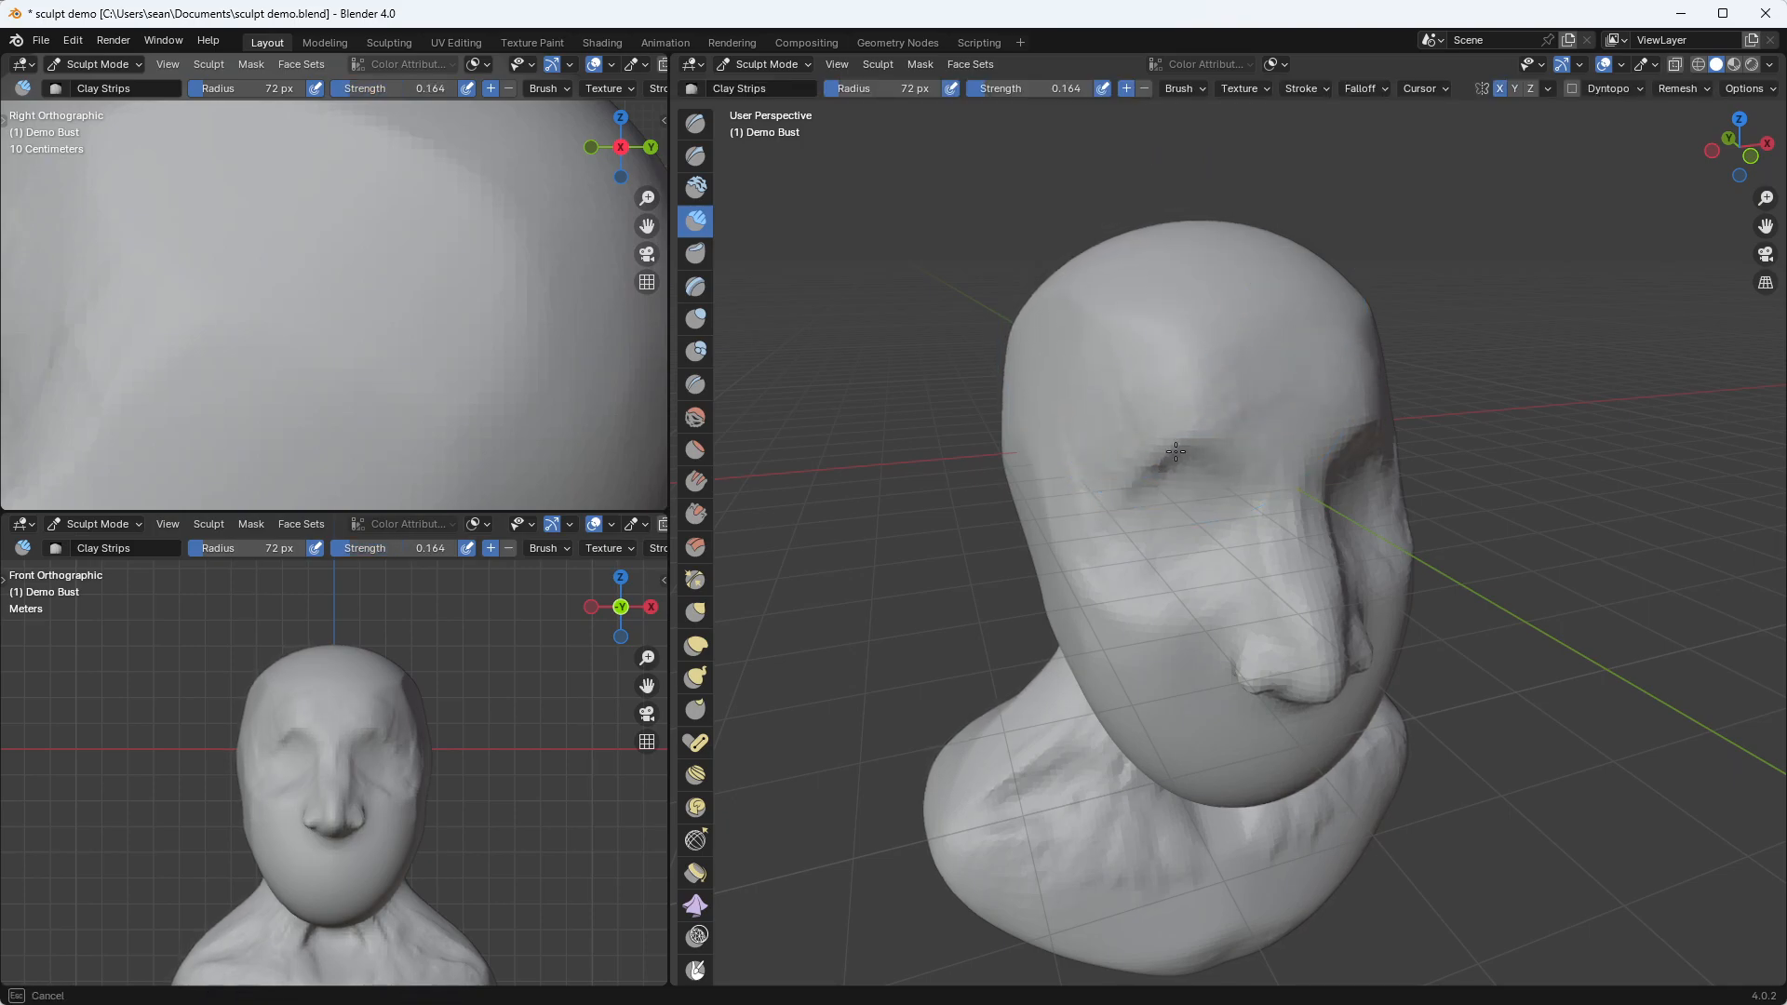
{"action": "mouse_move", "coordinate": [1185, 403]}
{"action": "left_mouse_down"}
{"action": "mouse_move", "coordinate": [1227, 356]}
{"action": "mouse_move", "coordinate": [1164, 451]}
{"action": "mouse_move", "coordinate": [1244, 339]}
{"action": "mouse_move", "coordinate": [1165, 467]}
{"action": "mouse_move", "coordinate": [1248, 351]}
{"action": "mouse_move", "coordinate": [1177, 452]}
{"action": "mouse_move", "coordinate": [1237, 372]}
{"action": "mouse_move", "coordinate": [1181, 482]}
{"action": "mouse_move", "coordinate": [1272, 319]}
{"action": "left_mouse_up"}
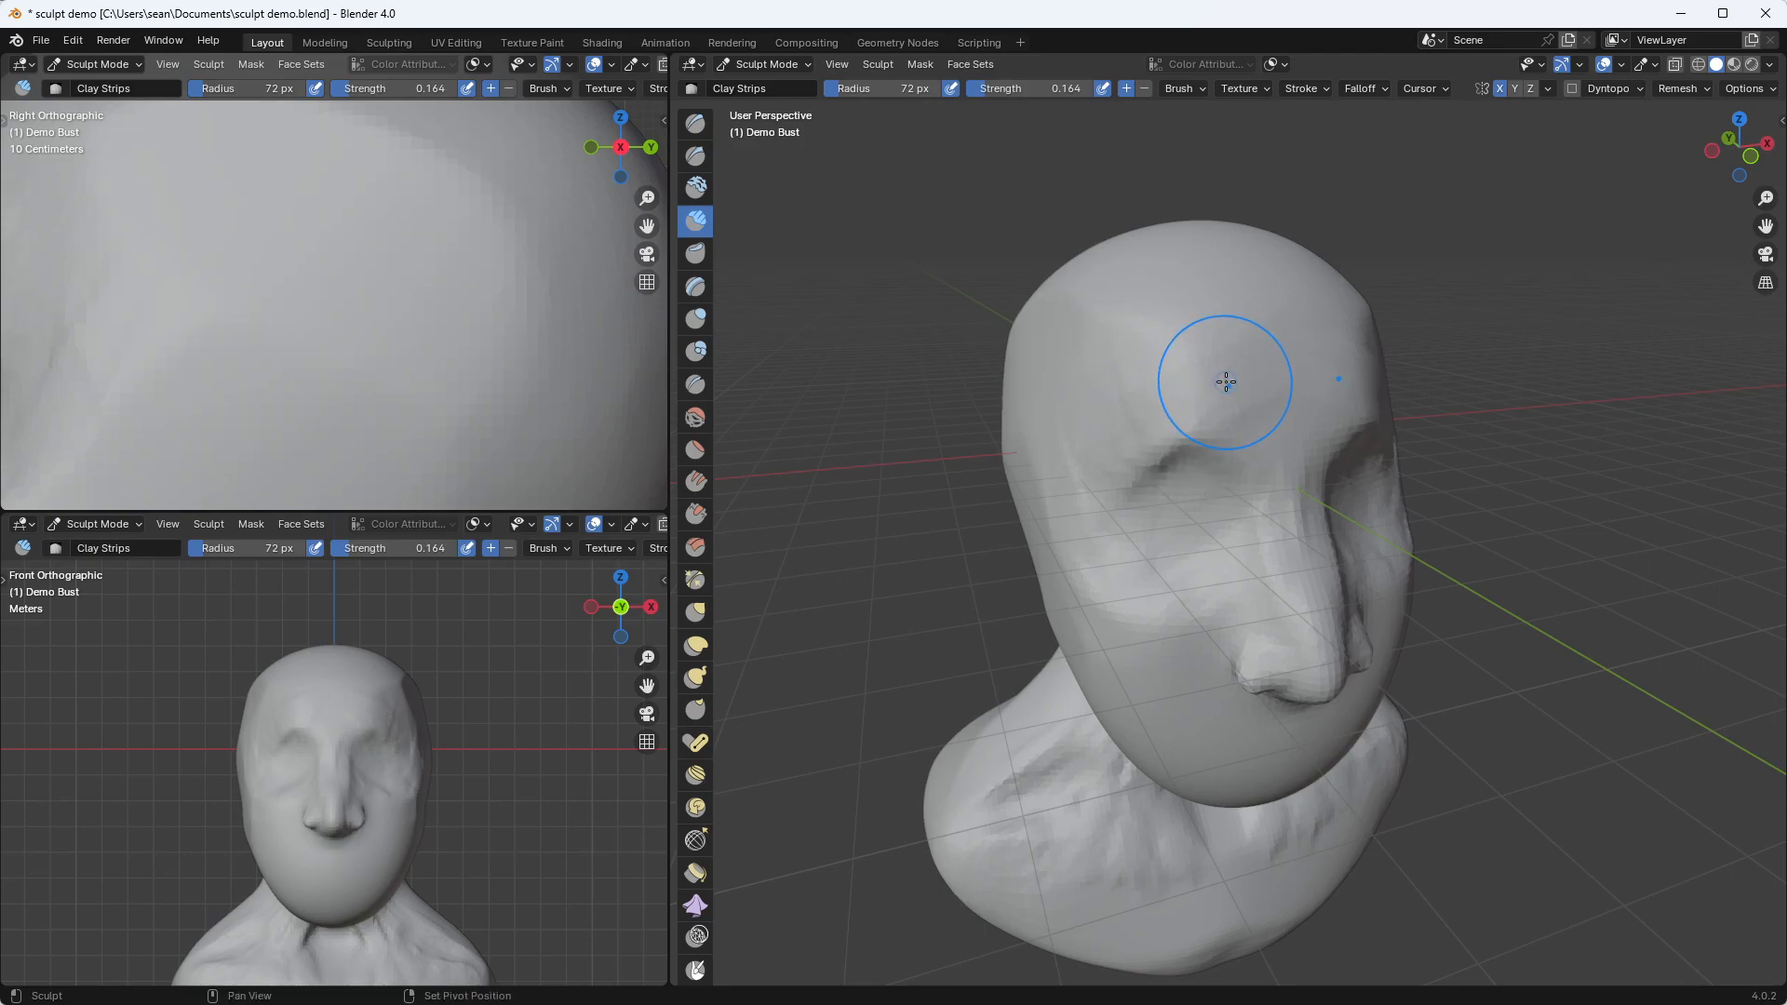
Set the Clay Strips strength to 0.745 and try strokes on the forehead, undoing and redoing them for comparison
{"action": "key", "text": "shift+f"}
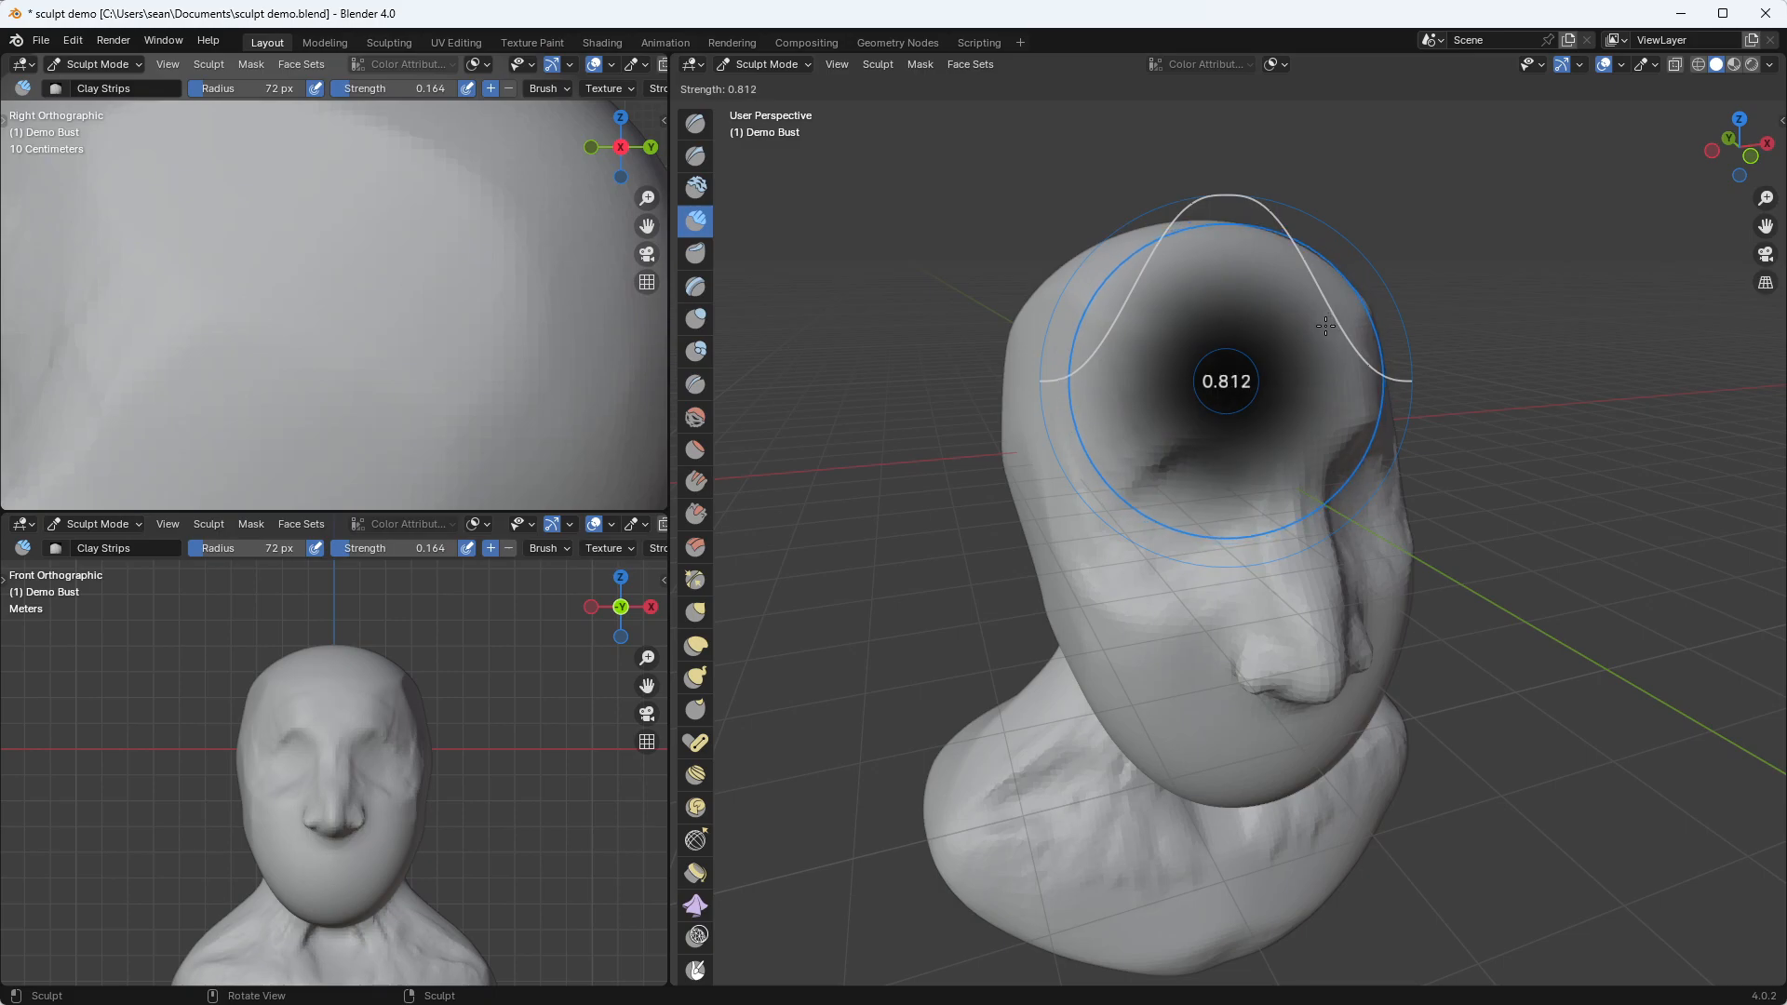
{"action": "left_click", "coordinate": [1315, 345]}
{"action": "left_click_drag", "start_coordinate": [1227, 369], "coordinate": [1228, 375]}
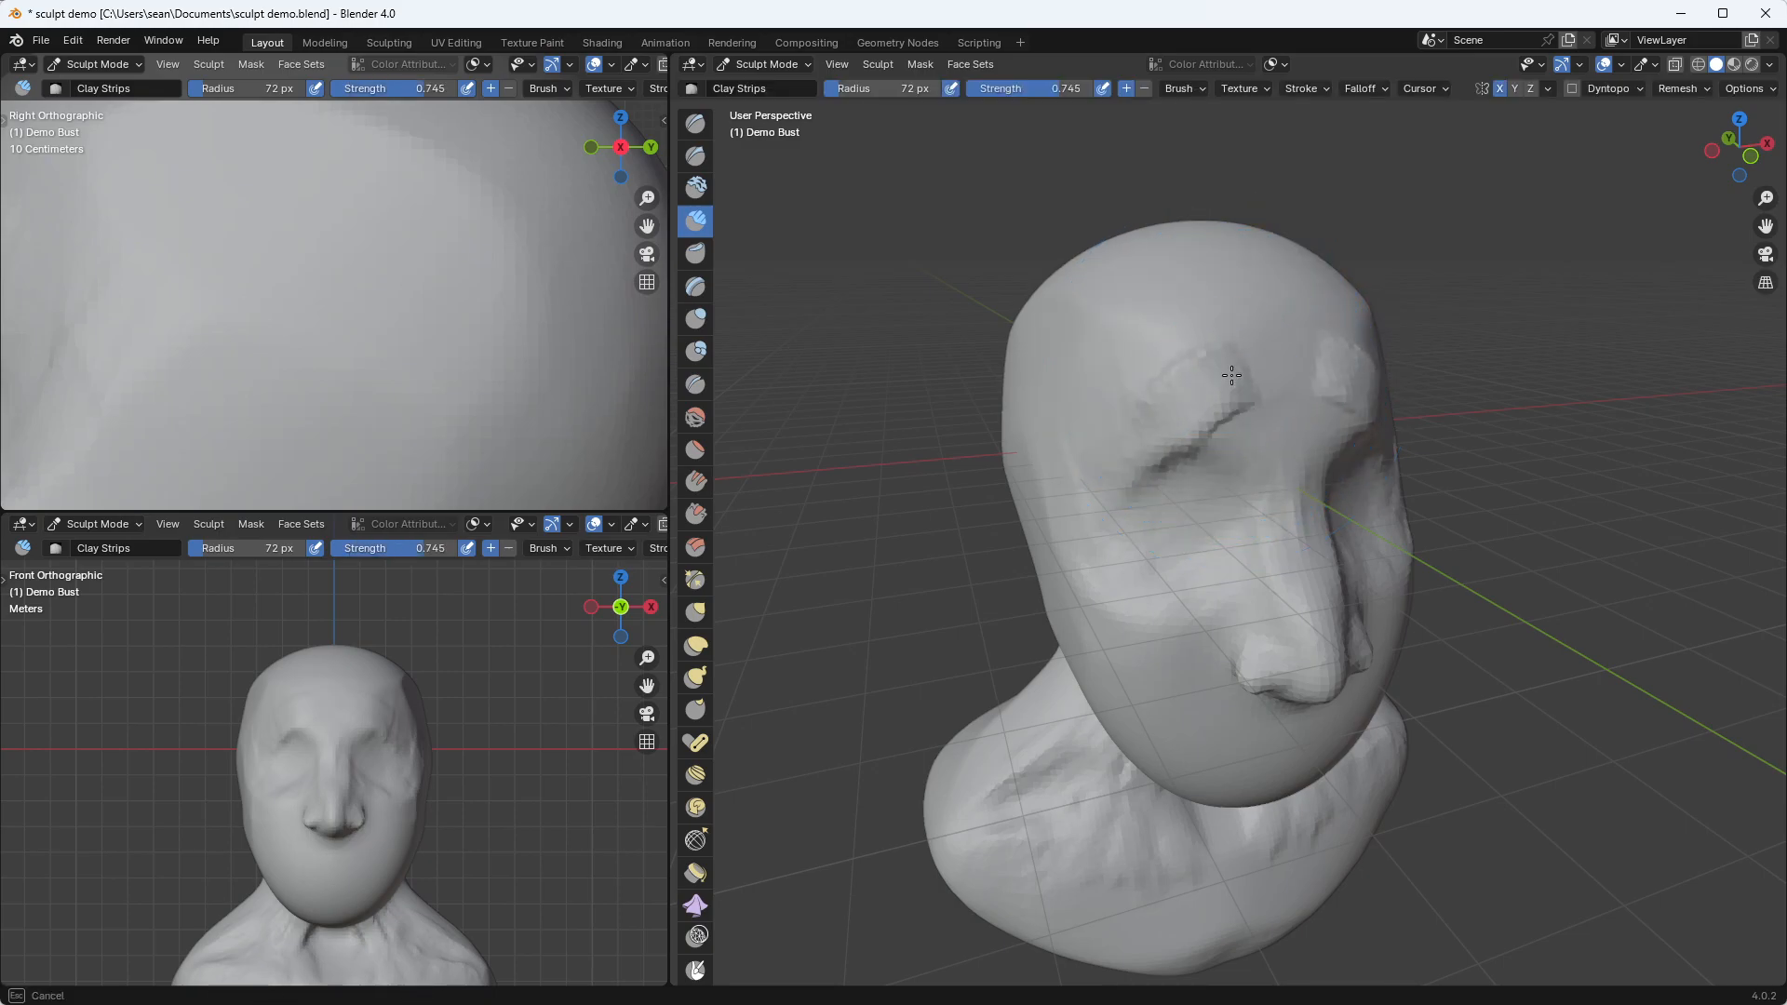
{"action": "mouse_move", "coordinate": [1106, 414]}
{"action": "left_mouse_down"}
{"action": "mouse_move", "coordinate": [1154, 582]}
{"action": "mouse_move", "coordinate": [1159, 688]}
{"action": "mouse_move", "coordinate": [1232, 713]}
{"action": "left_mouse_up"}
{"action": "key", "text": "ctrl+z"}
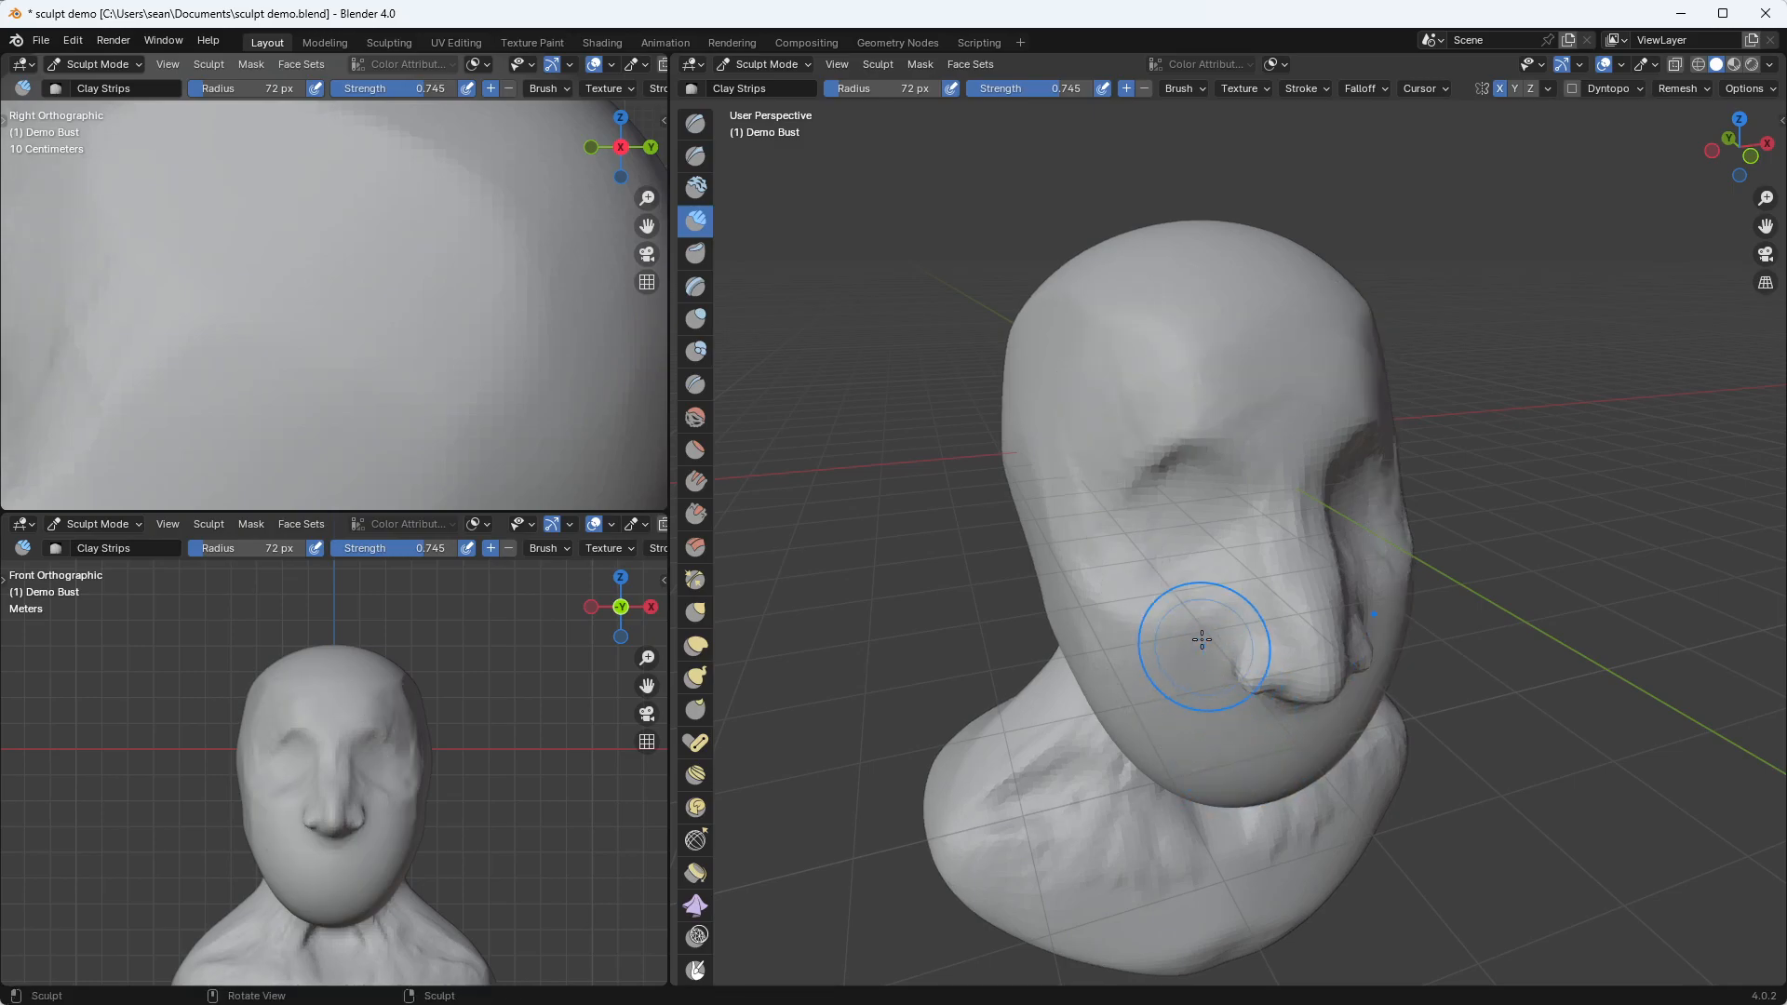
{"action": "key", "text": "ctrl+shift+z"}
{"action": "key", "text": "ctrl+z"}
{"action": "key", "text": "ctrl+shift+z"}
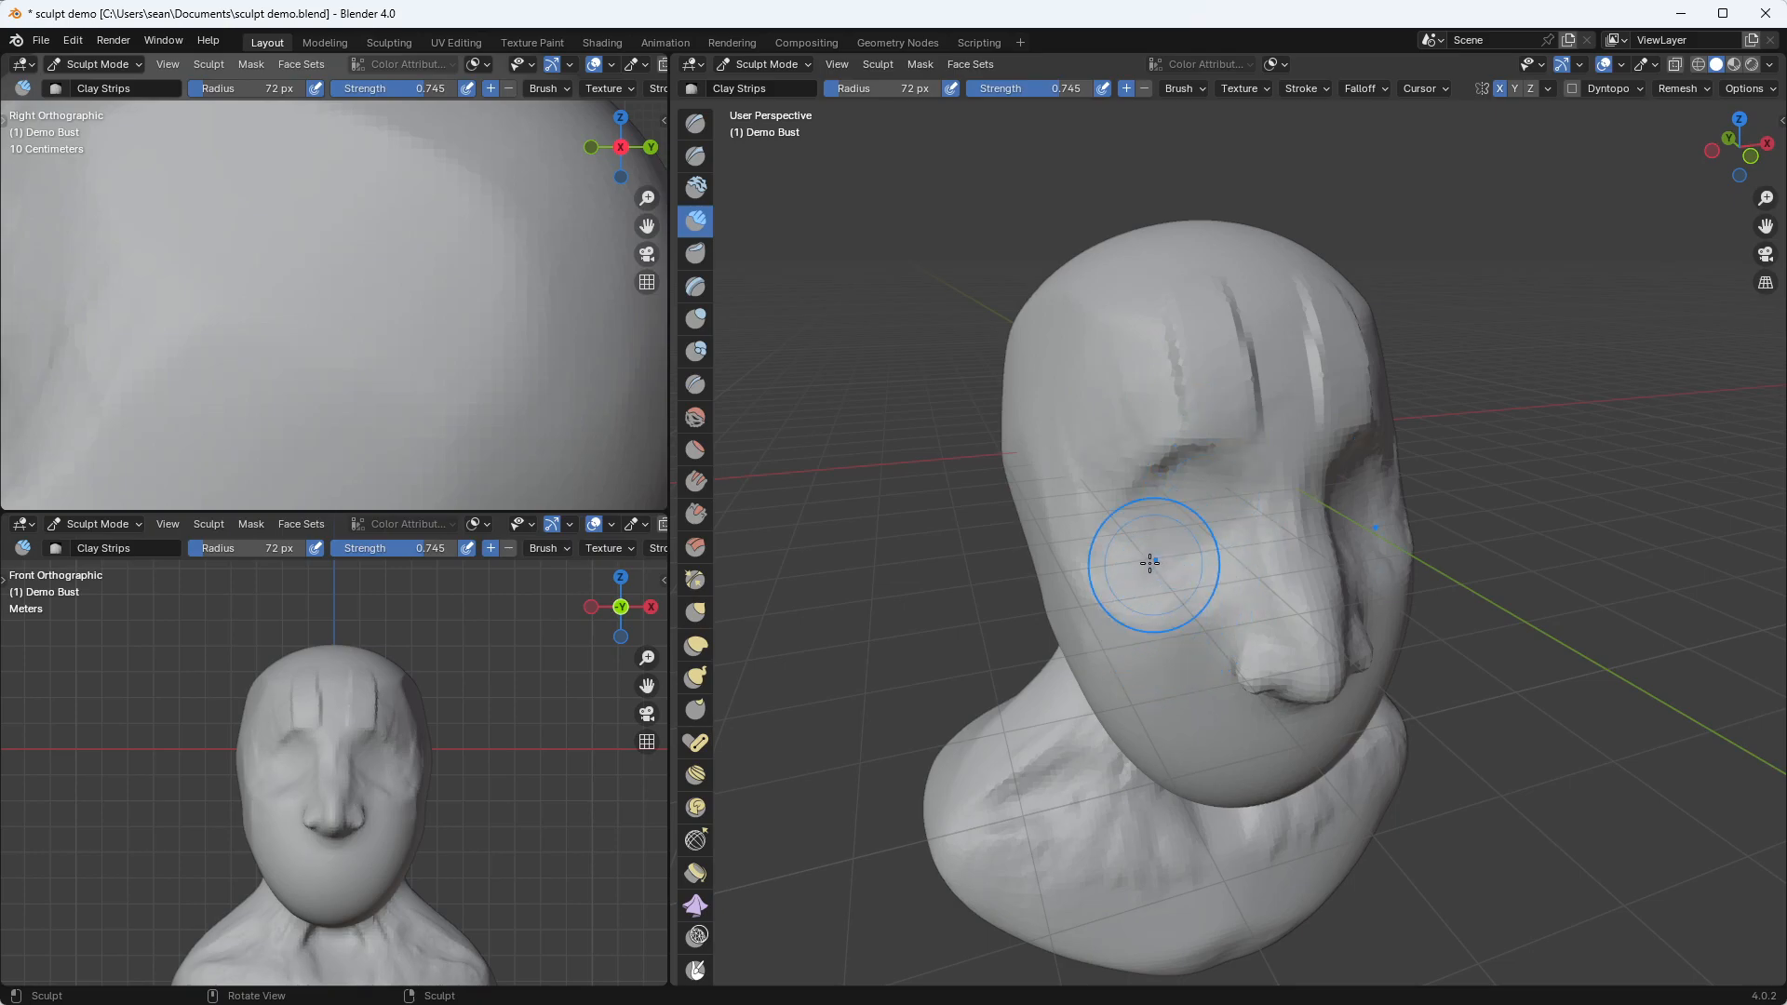
Set the Clay Strips strength to 1.000, try a stroke from the forehead down over the eye, and undo the test strokes
{"action": "key", "text": "shift+f"}
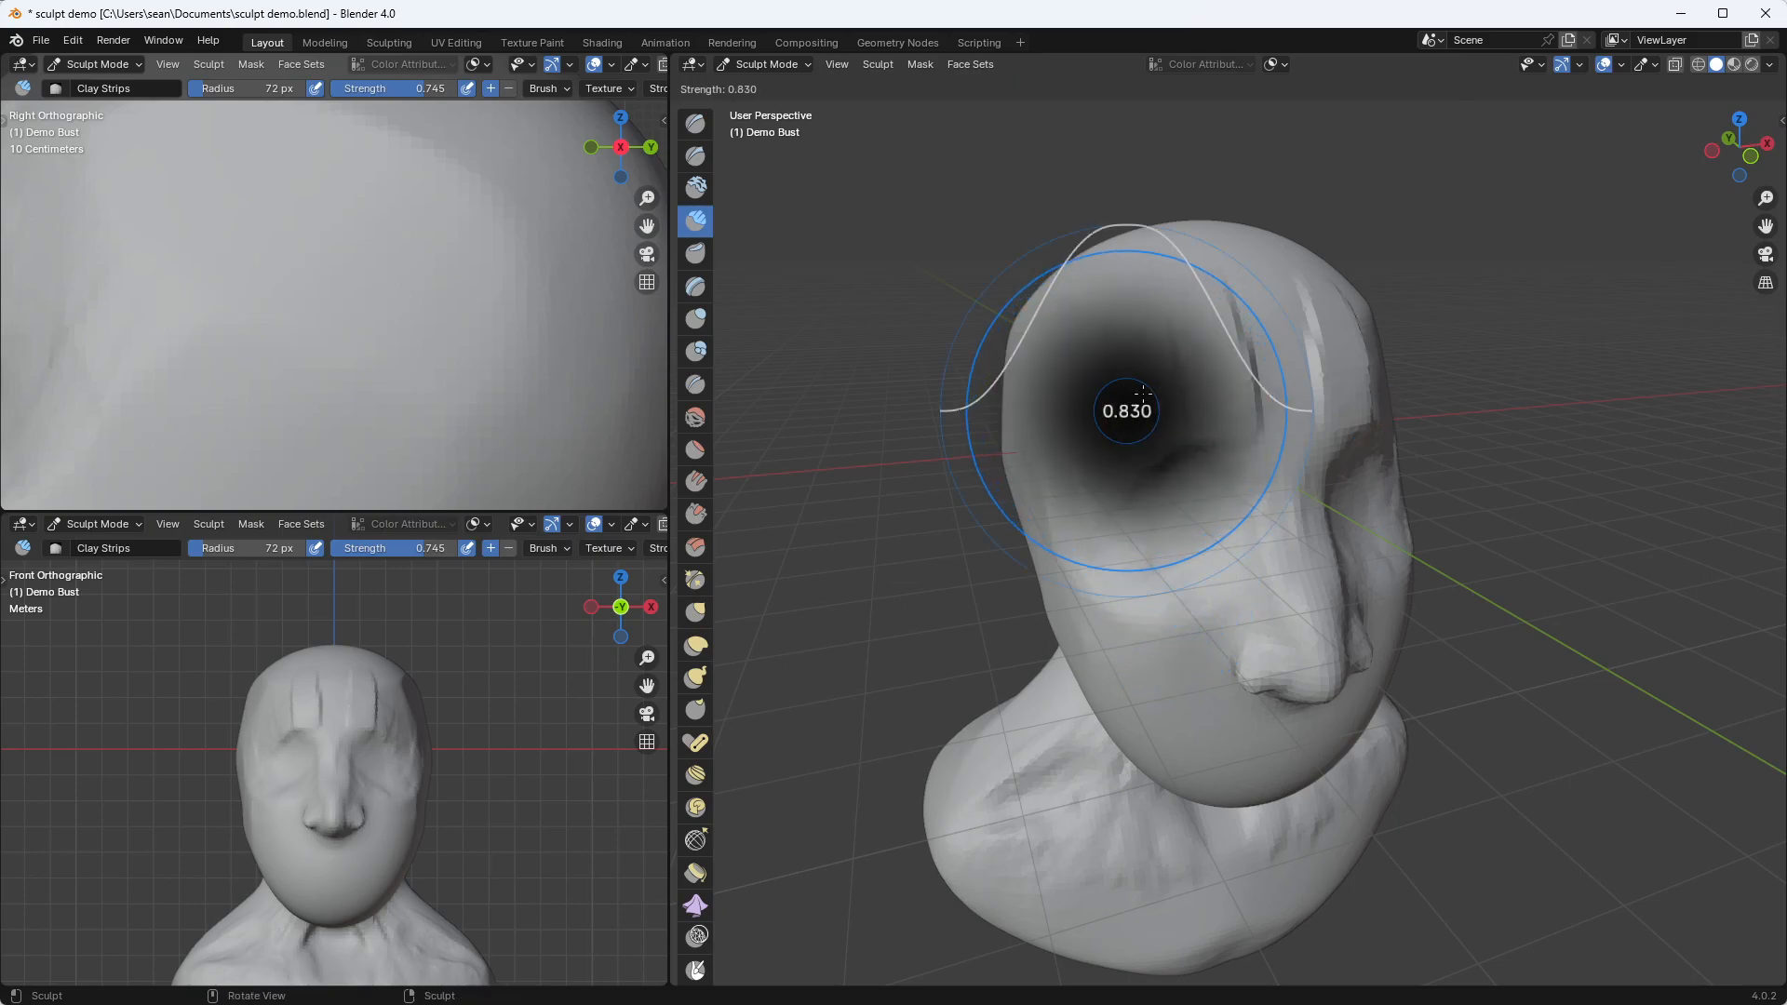
{"action": "left_click", "coordinate": [945, 400]}
{"action": "left_click_drag", "start_coordinate": [1128, 326], "coordinate": [1148, 592]}
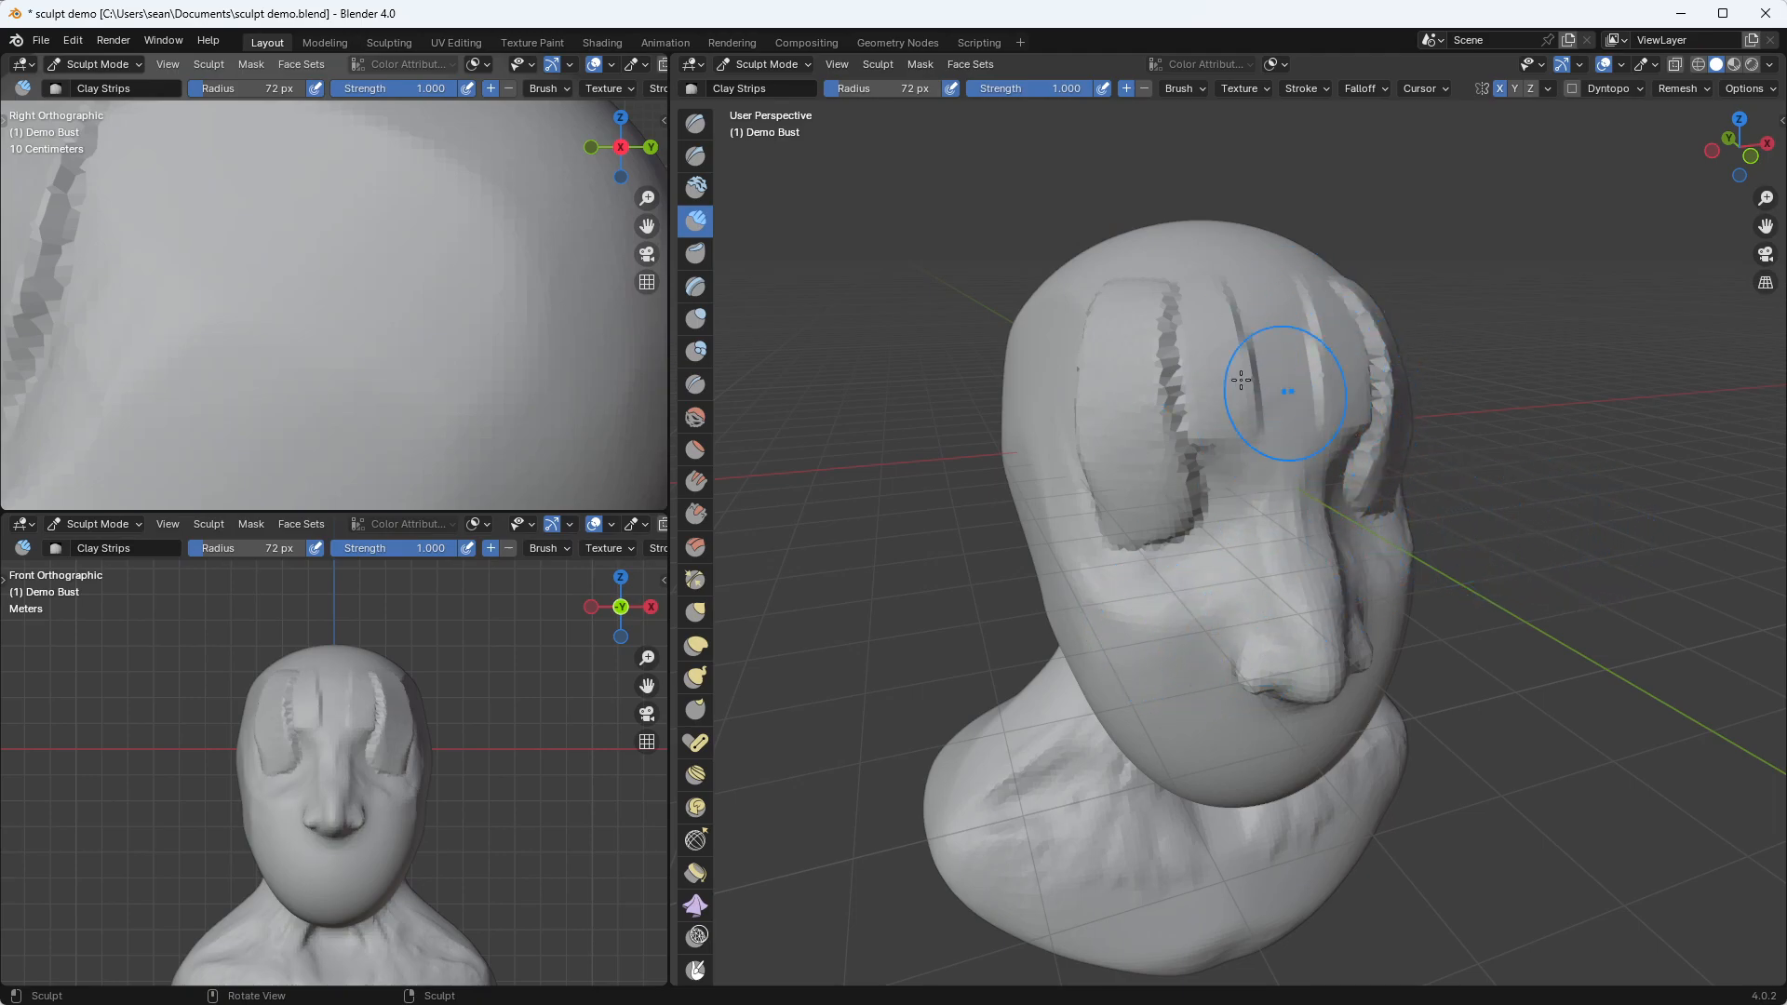
{"action": "key", "text": "ctrl+z"}
{"action": "key", "text": "ctrl+z"}
{"action": "key", "text": "ctrl+z"}
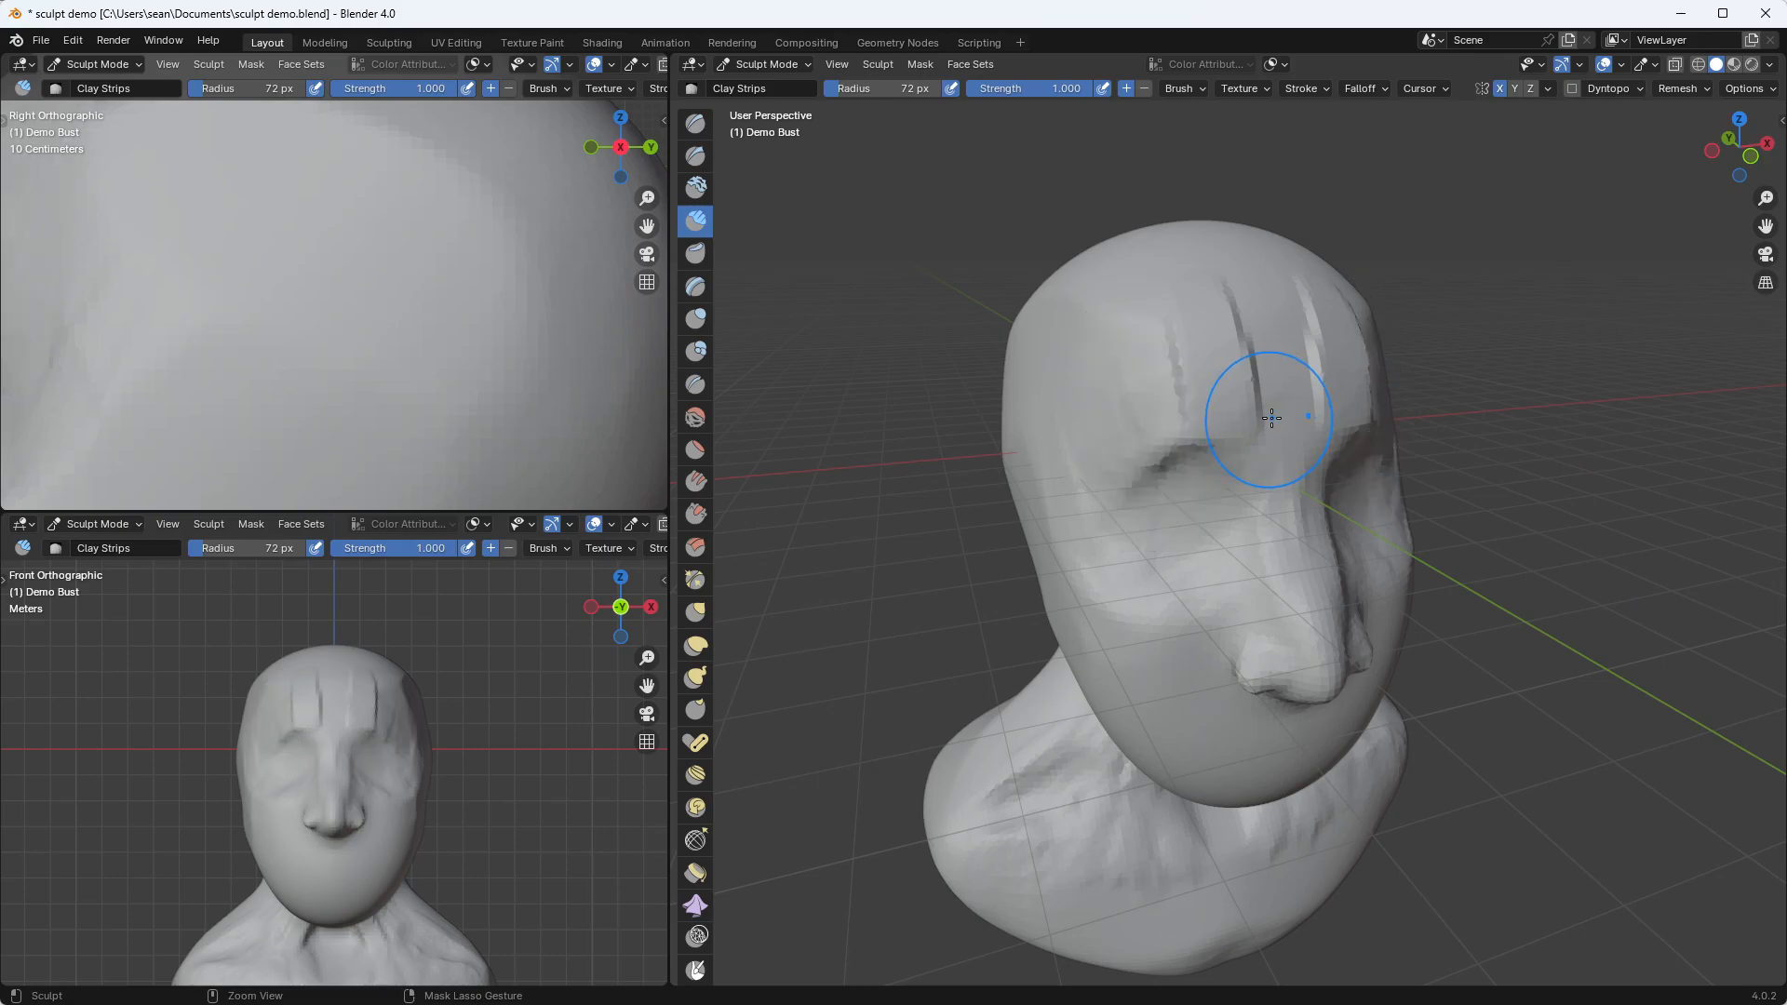
Show the active tool's Symmetry settings and try an X-mirrored Clay Strips stroke over the eye, undoing it
{"action": "key", "text": "n"}
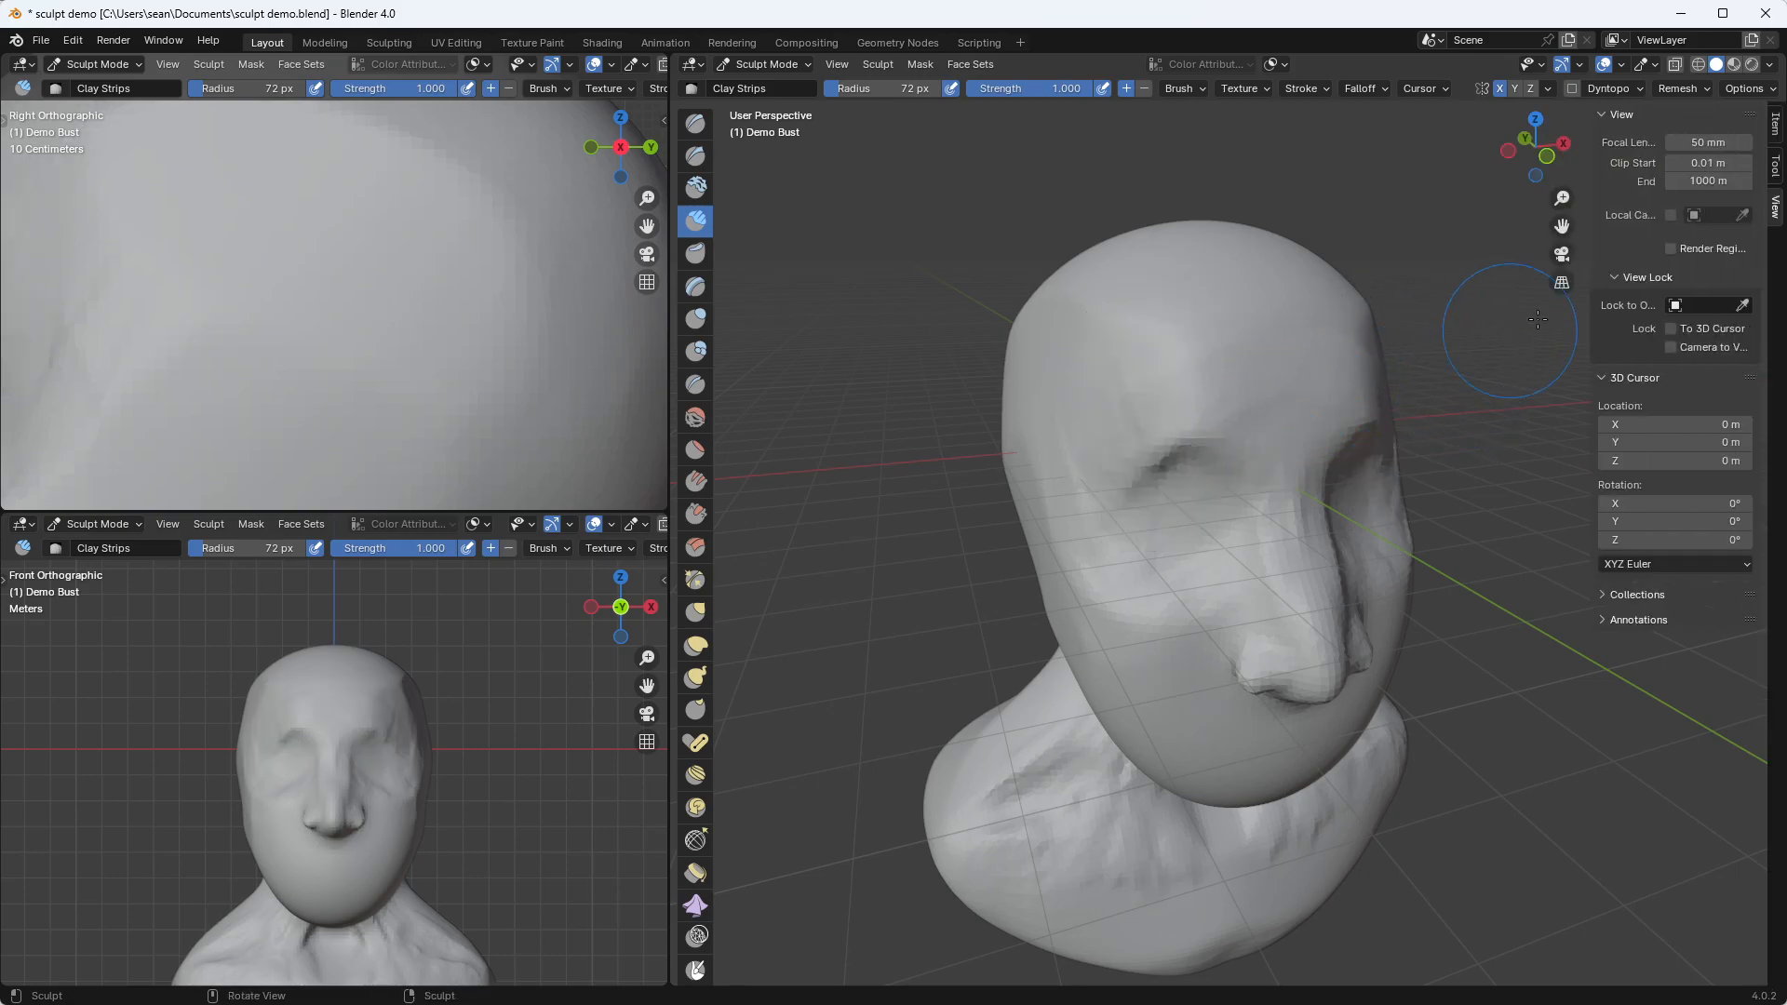
{"action": "left_click", "coordinate": [1775, 168]}
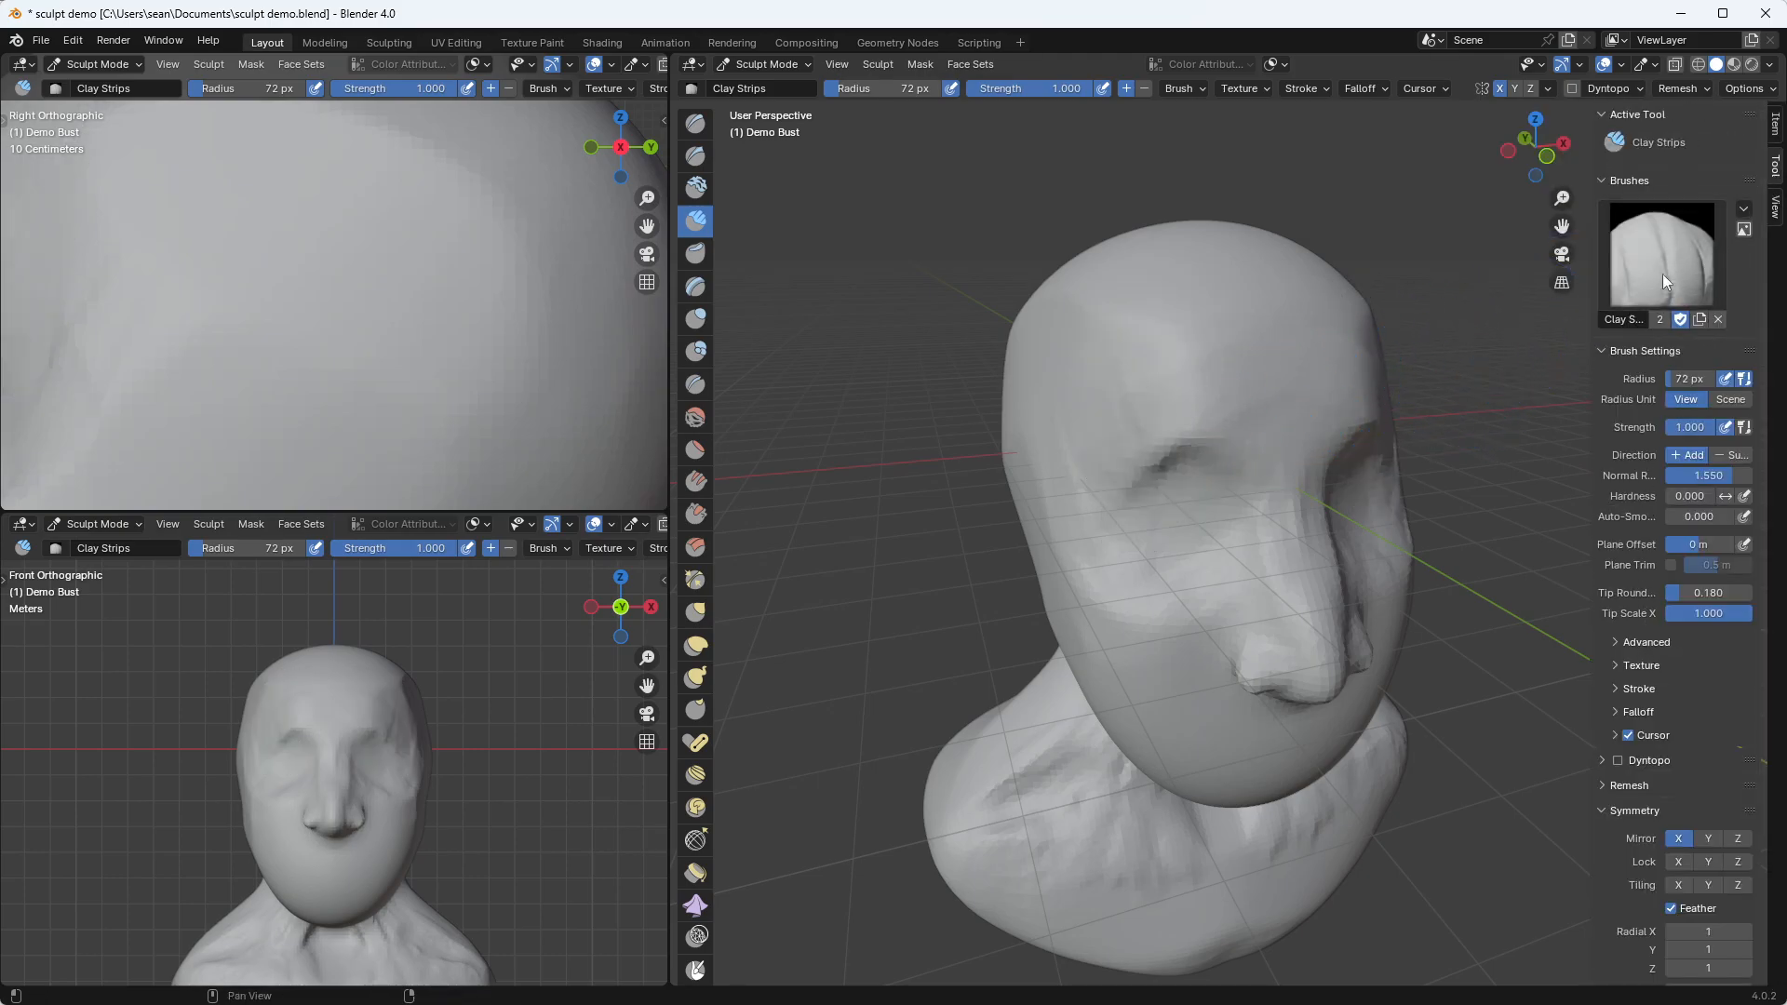
{"action": "scroll", "coordinate": [1651, 611], "scroll_direction": "down", "scroll_amount": 5}
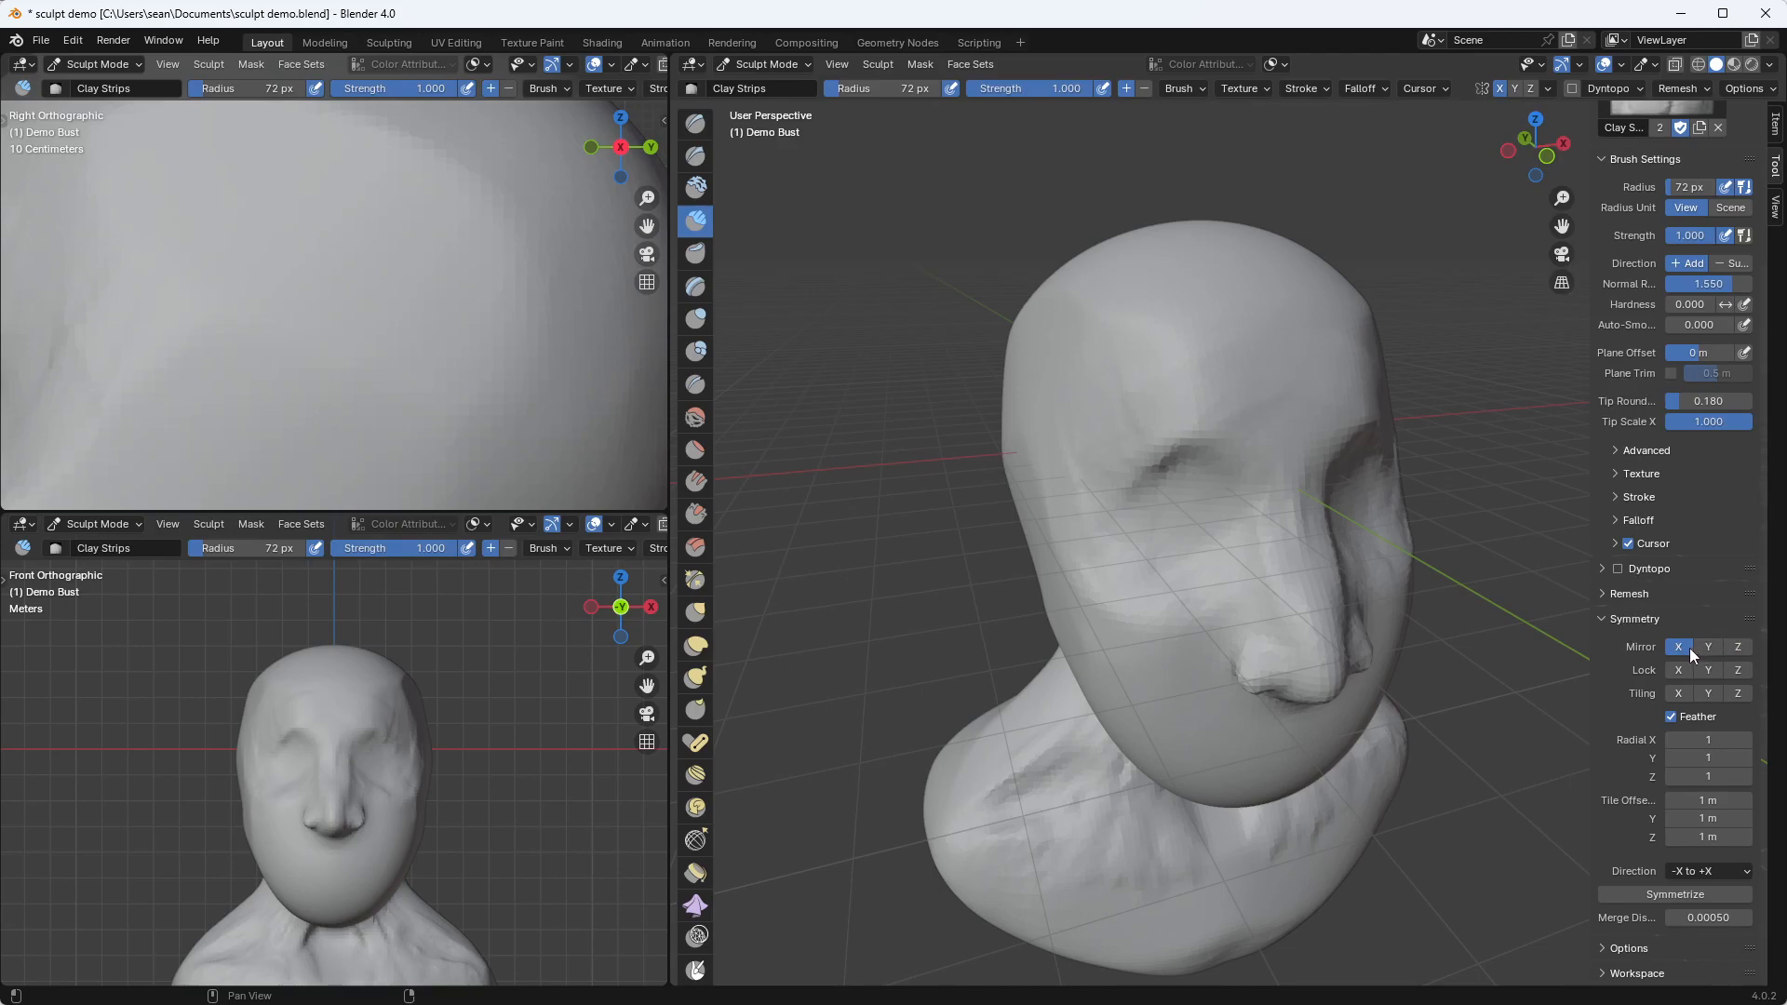
{"action": "mouse_move", "coordinate": [1121, 348]}
{"action": "left_mouse_down"}
{"action": "mouse_move", "coordinate": [1102, 410]}
{"action": "mouse_move", "coordinate": [1193, 470]}
{"action": "left_mouse_up"}
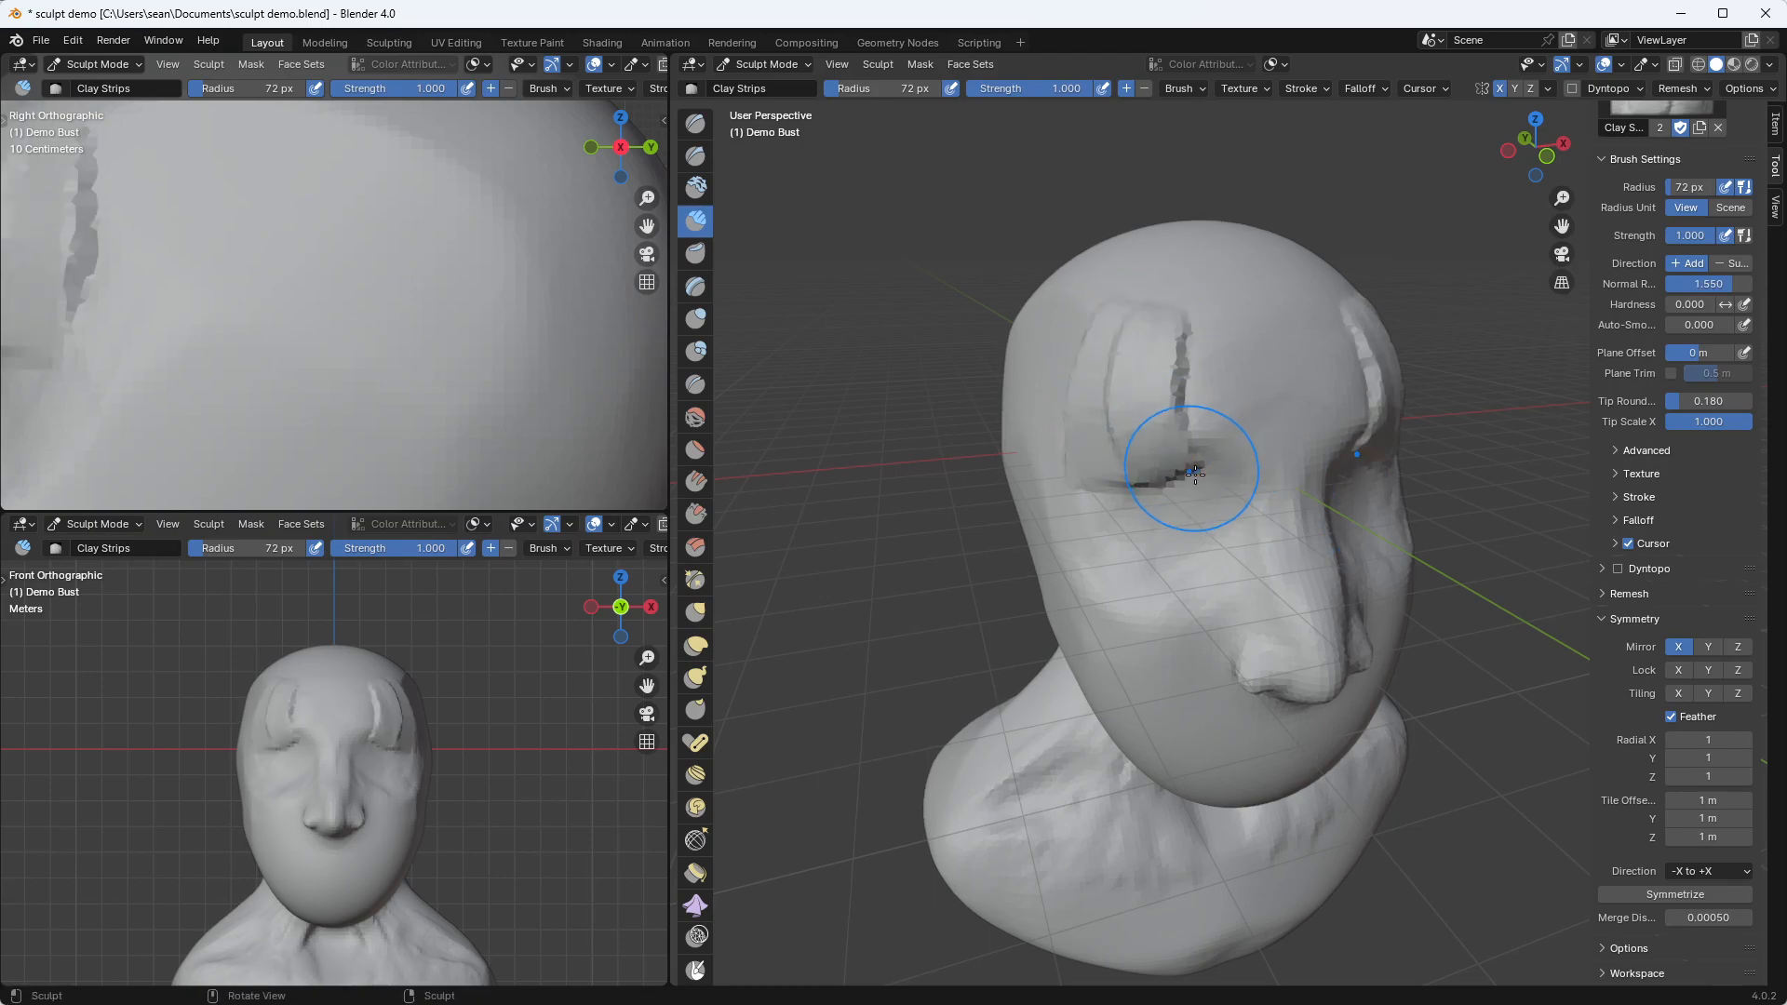
{"action": "key", "text": "ctrl+z"}
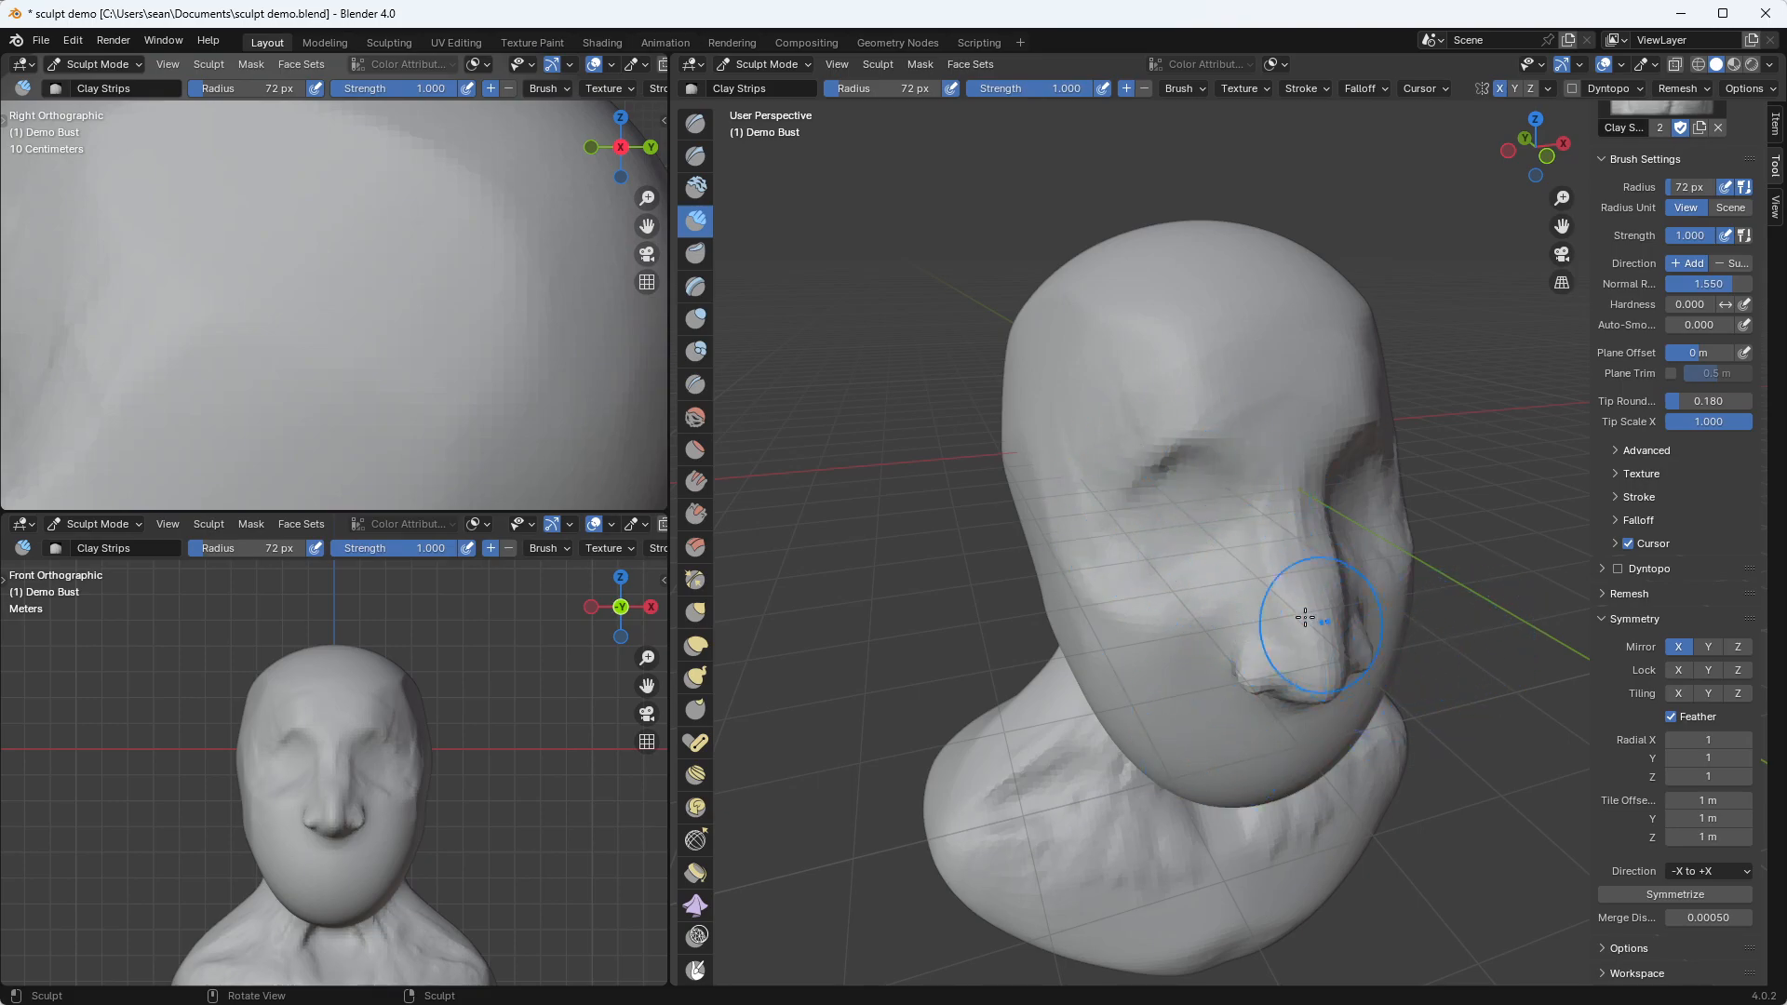
Try a one-sided Clay Strips stroke down the face with X mirroring off, undo it, and turn X mirroring back on
{"action": "mouse_move", "coordinate": [1178, 331]}
{"action": "left_mouse_down"}
{"action": "mouse_move", "coordinate": [1131, 447]}
{"action": "mouse_move", "coordinate": [1247, 810]}
{"action": "mouse_move", "coordinate": [1134, 645]}
{"action": "mouse_move", "coordinate": [1105, 355]}
{"action": "mouse_move", "coordinate": [1219, 838]}
{"action": "left_mouse_up"}
{"action": "key", "text": "Escape"}
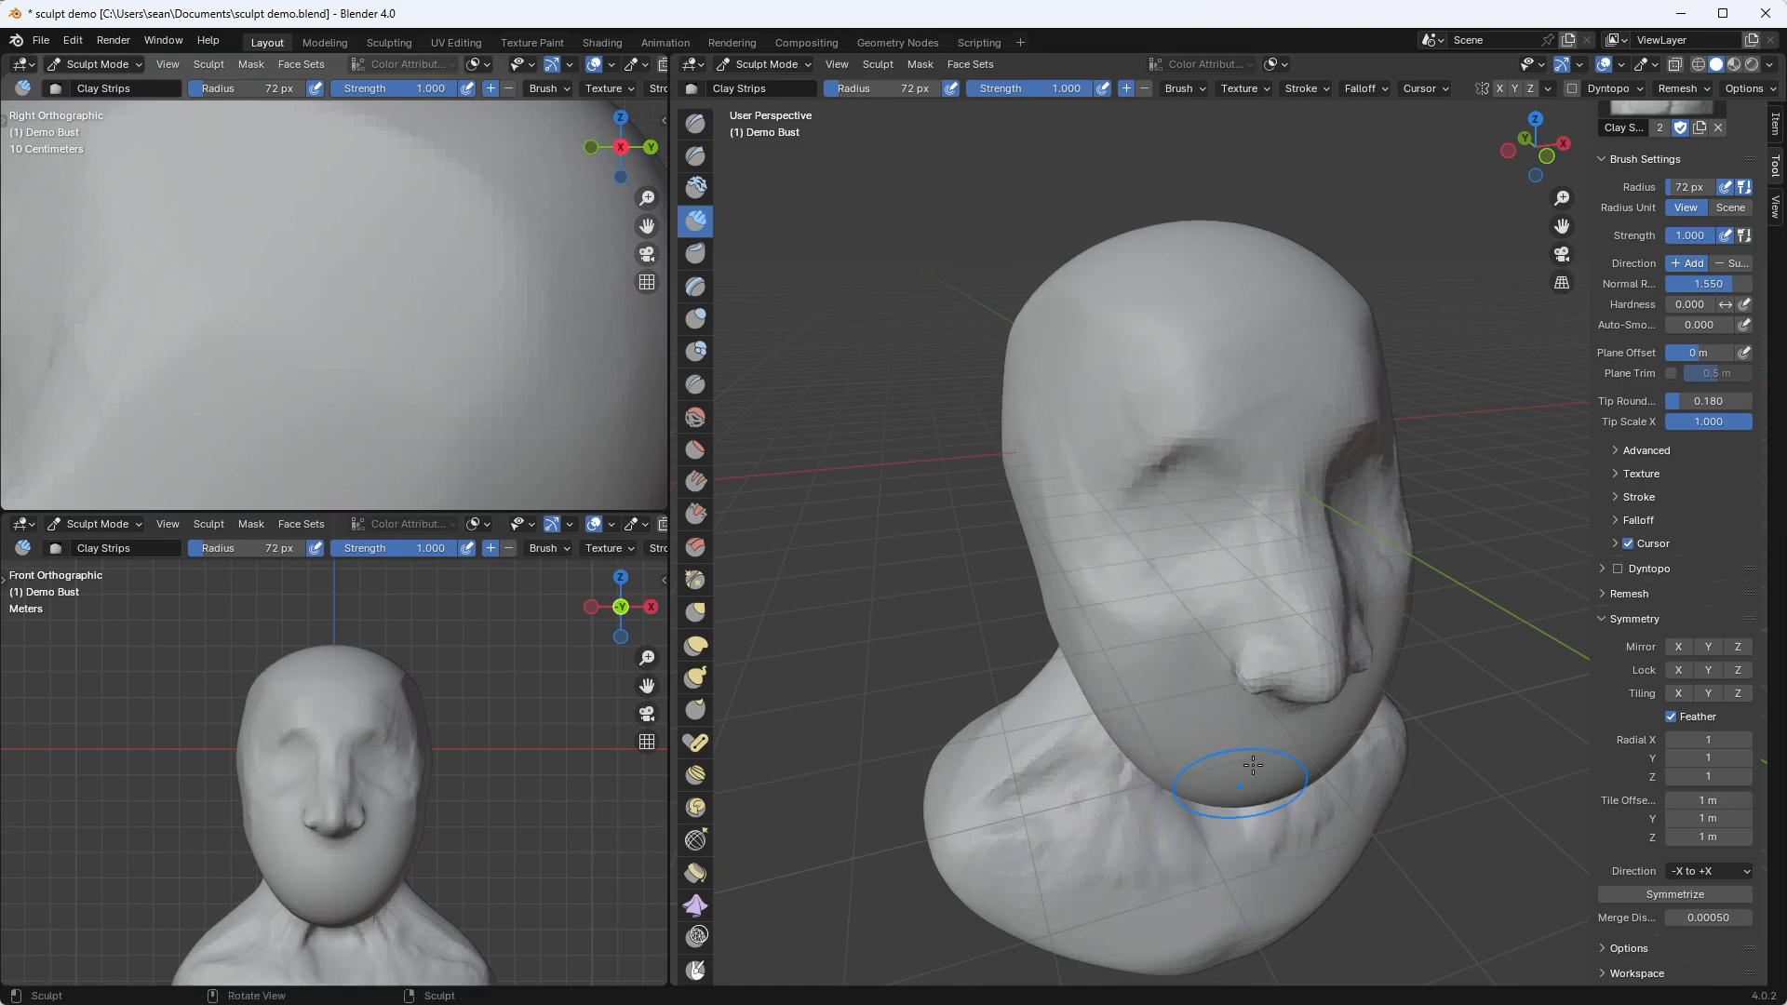
{"action": "left_click", "coordinate": [1681, 648]}
Try a stroke on the side of the head with X and Z mirroring, undo it, and return to X mirroring only
{"action": "middle_click_drag", "start_coordinate": [1141, 689], "coordinate": [1284, 686]}
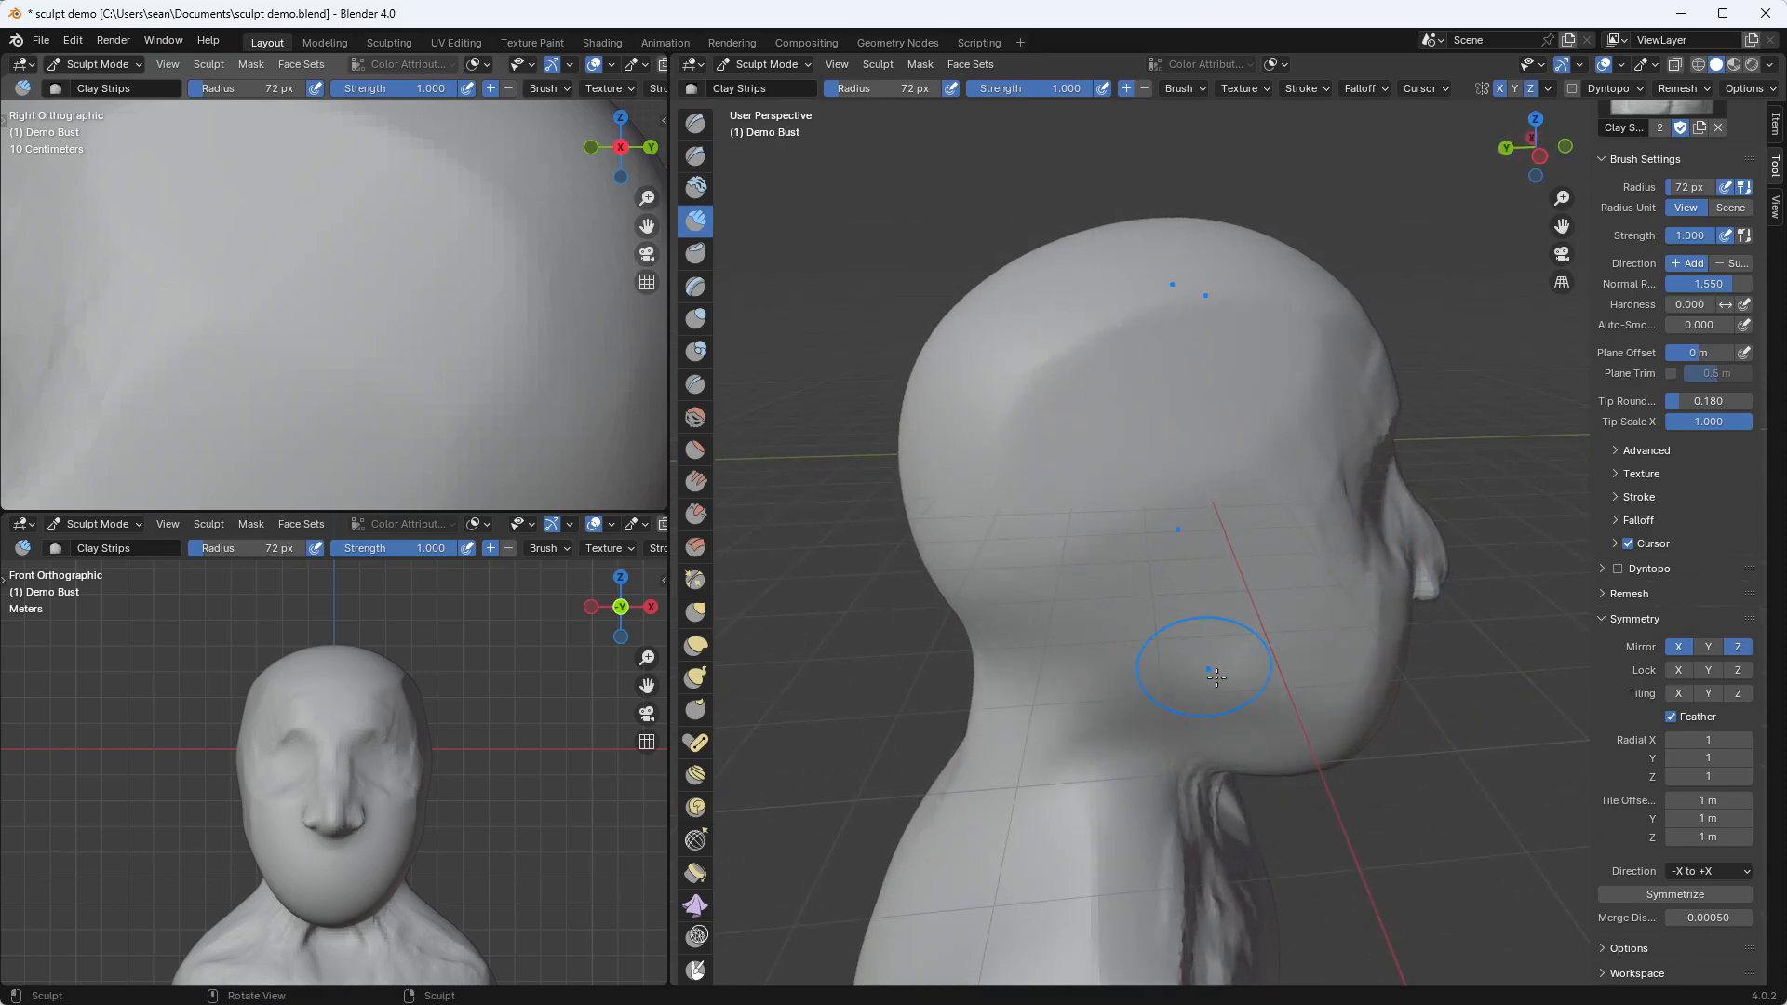
{"action": "mouse_move", "coordinate": [1321, 691]}
{"action": "left_mouse_down"}
{"action": "mouse_move", "coordinate": [1075, 656]}
{"action": "mouse_move", "coordinate": [1317, 679]}
{"action": "mouse_move", "coordinate": [1154, 652]}
{"action": "left_mouse_up"}
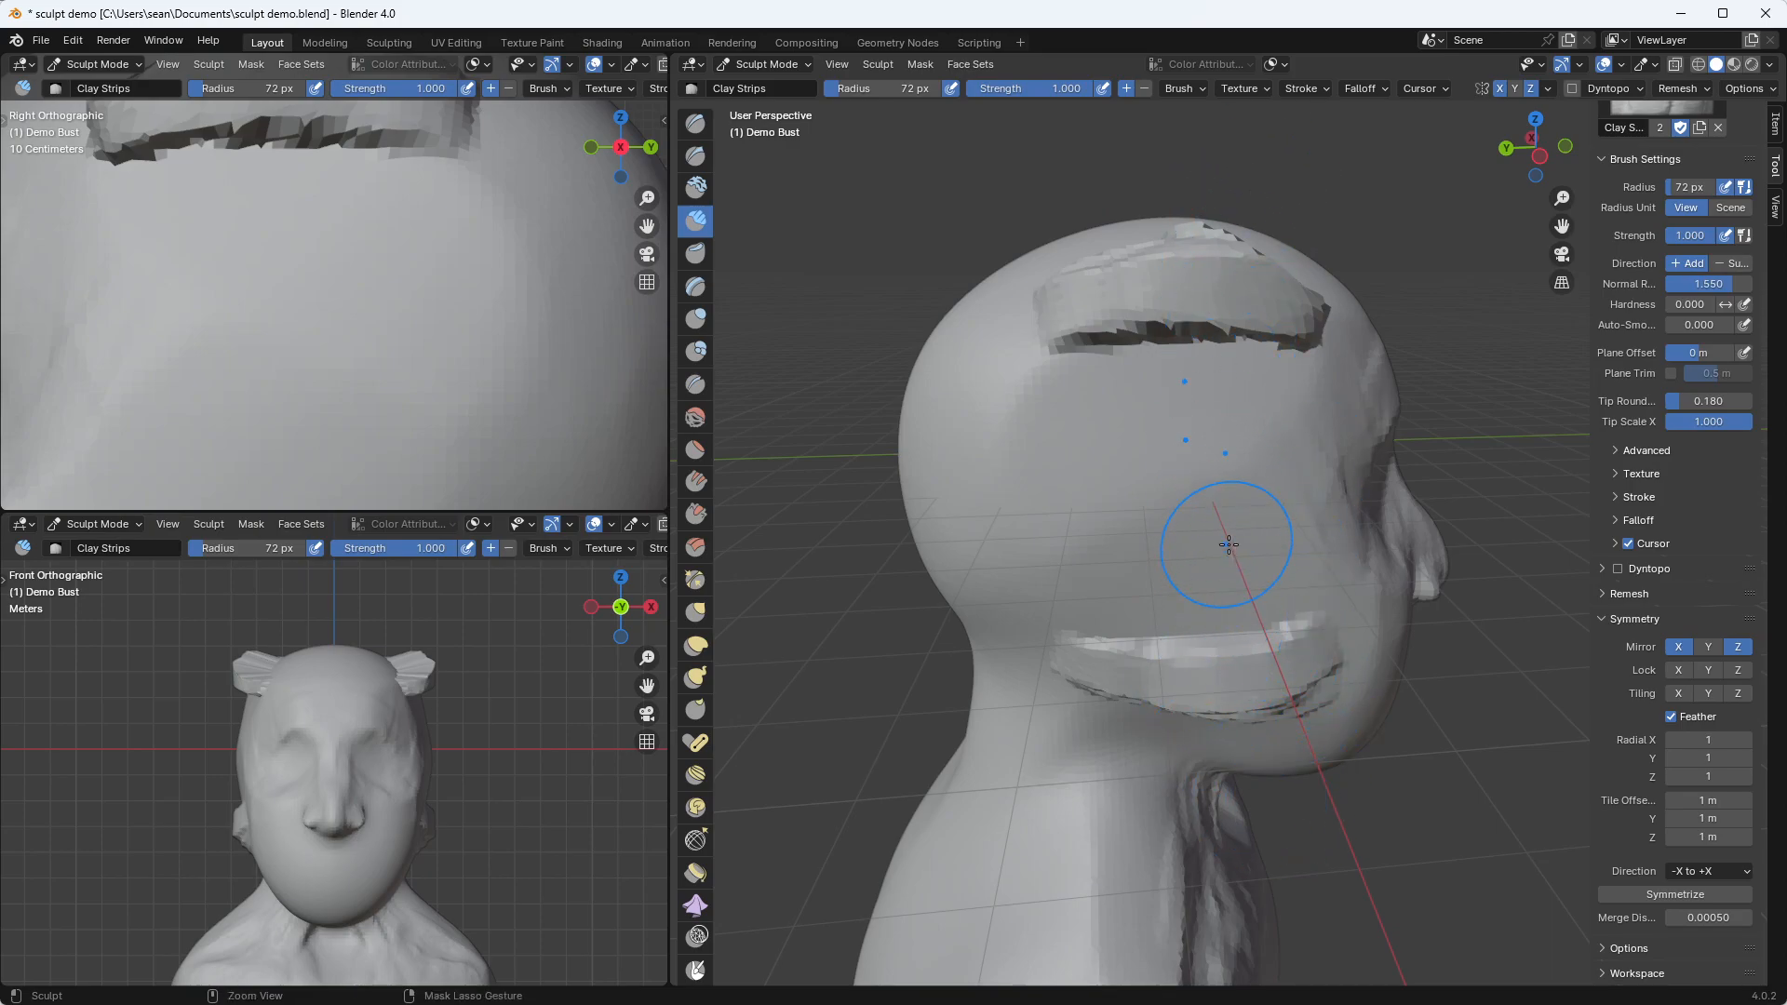
{"action": "key", "text": "ctrl+z"}
{"action": "middle_click_drag", "start_coordinate": [1228, 547], "coordinate": [1416, 618]}
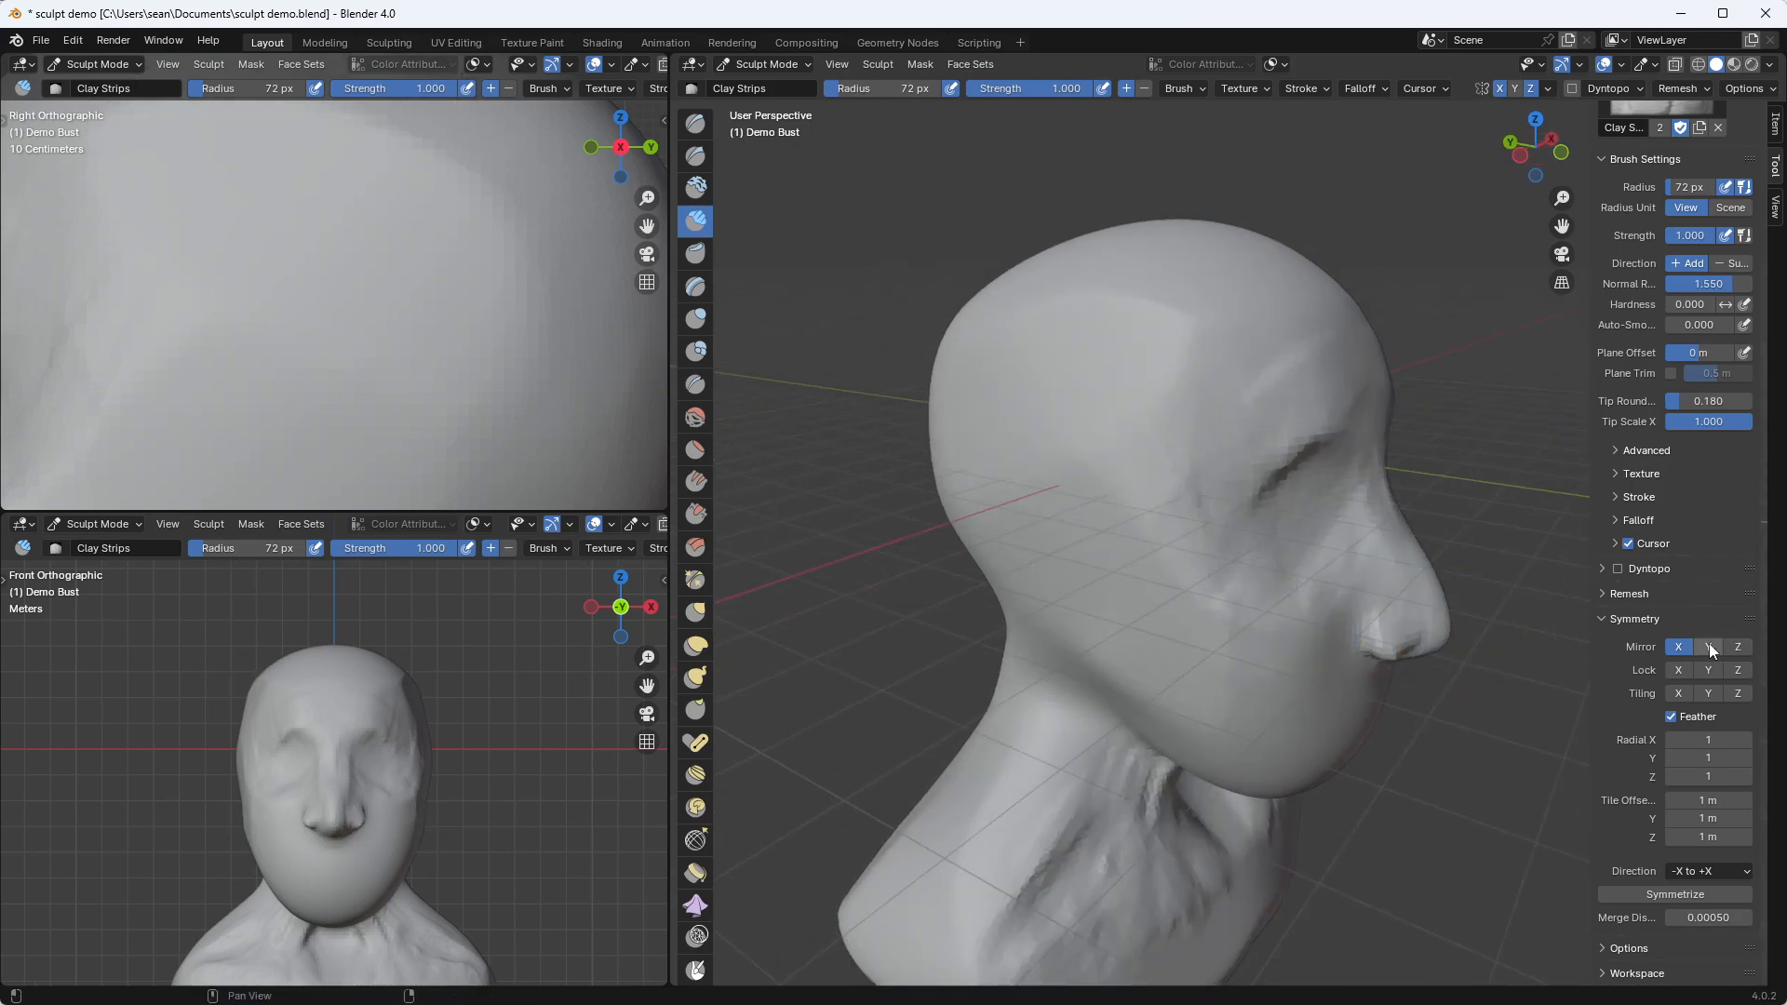
{"action": "key", "text": "n"}
Try building up a heavy brow across the forehead with Clay Strips, and undo it
{"action": "middle_click_drag", "start_coordinate": [1477, 519], "coordinate": [1238, 512]}
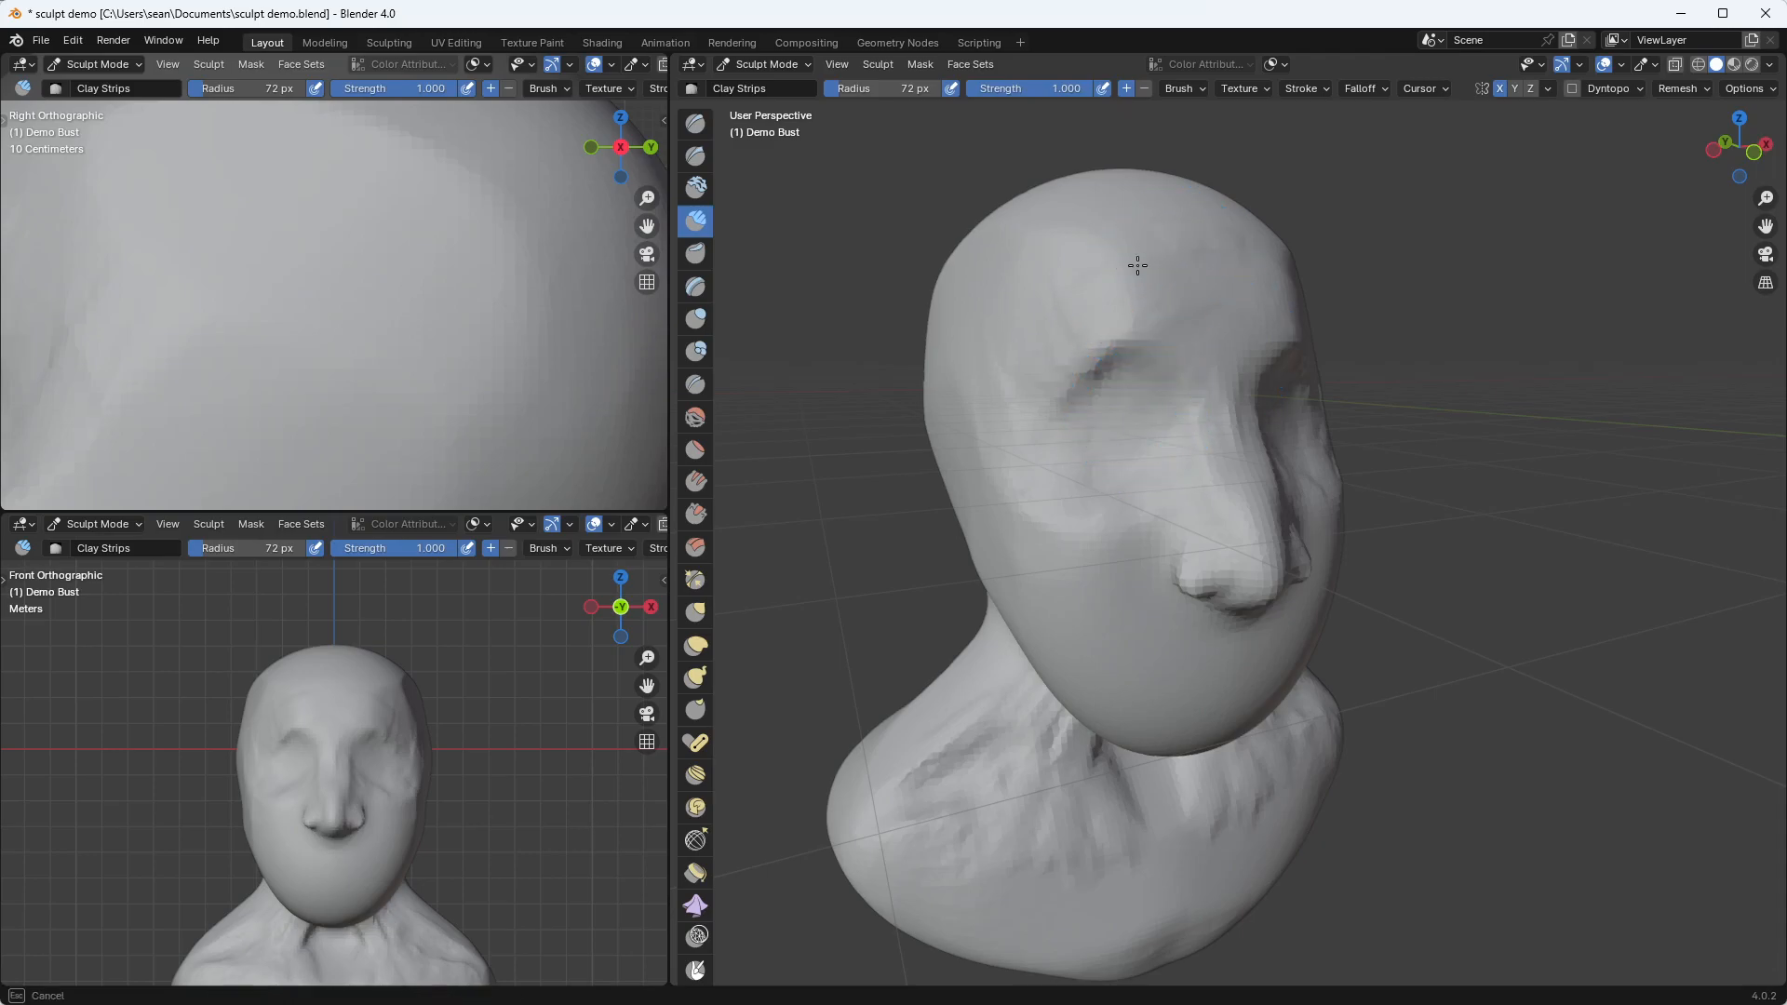
{"action": "mouse_move", "coordinate": [1162, 270]}
{"action": "left_mouse_down"}
{"action": "mouse_move", "coordinate": [1275, 256]}
{"action": "mouse_move", "coordinate": [1086, 271]}
{"action": "mouse_move", "coordinate": [1289, 247]}
{"action": "mouse_move", "coordinate": [1133, 287]}
{"action": "mouse_move", "coordinate": [1157, 382]}
{"action": "left_mouse_up"}
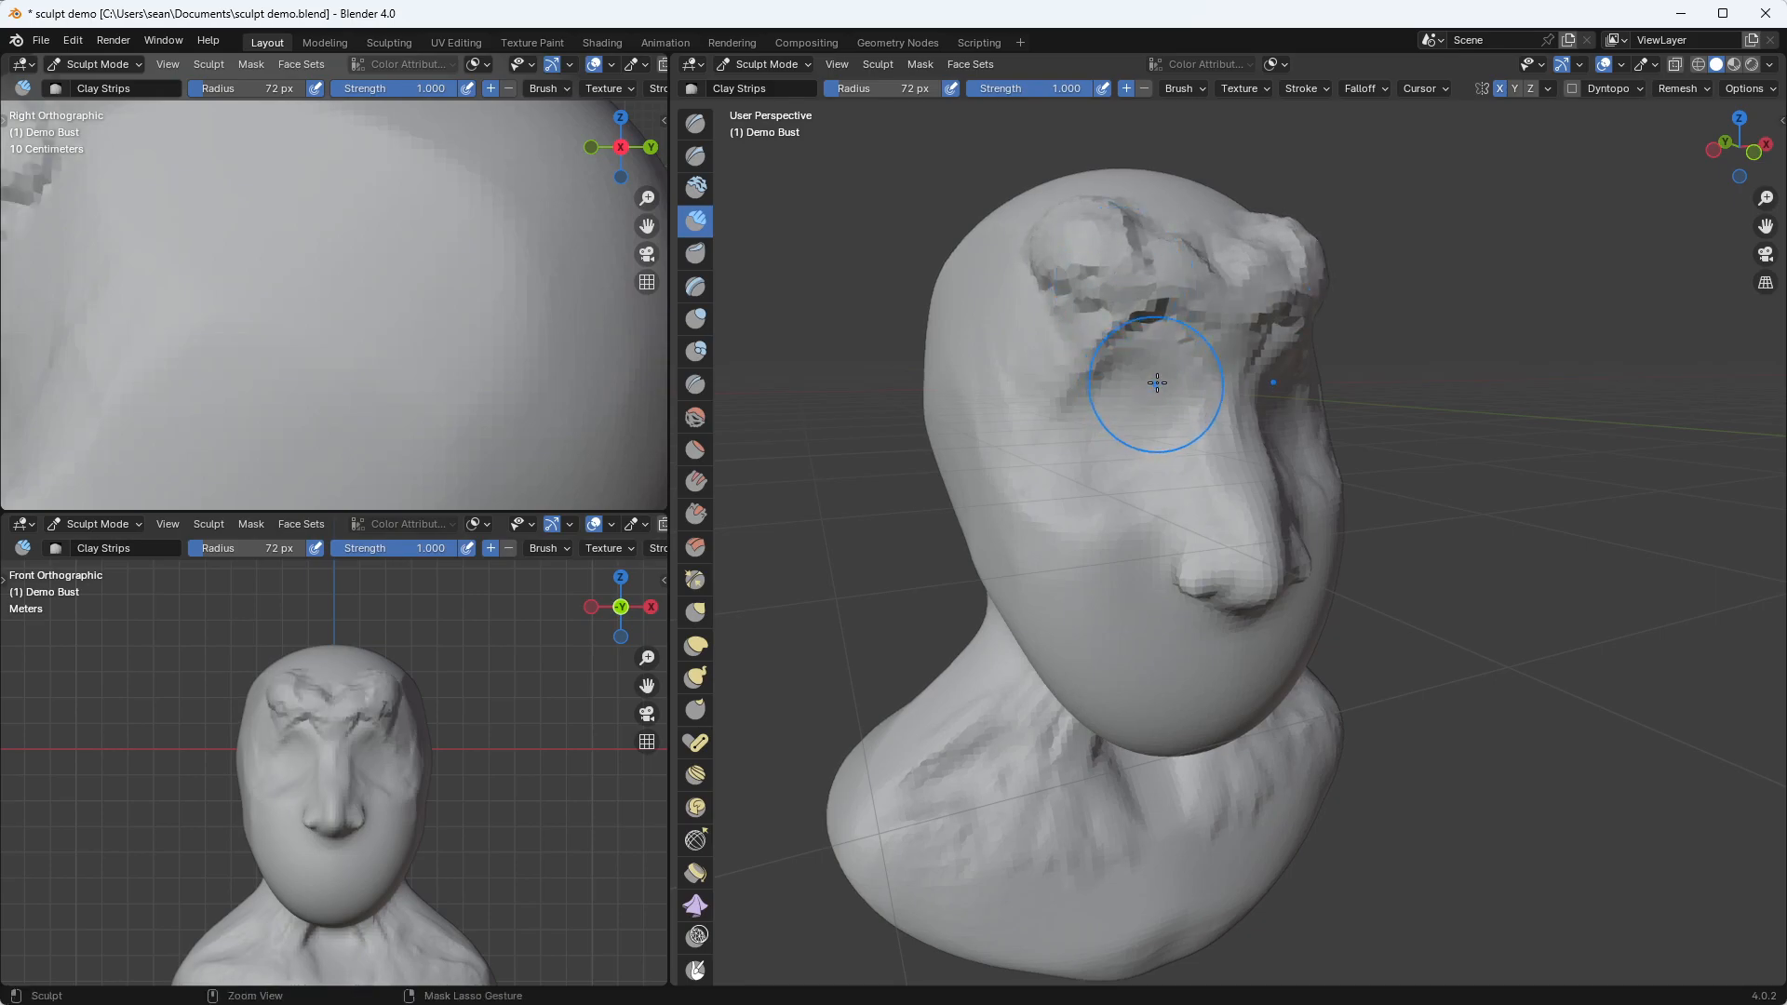
{"action": "key", "text": "ctrl+z"}
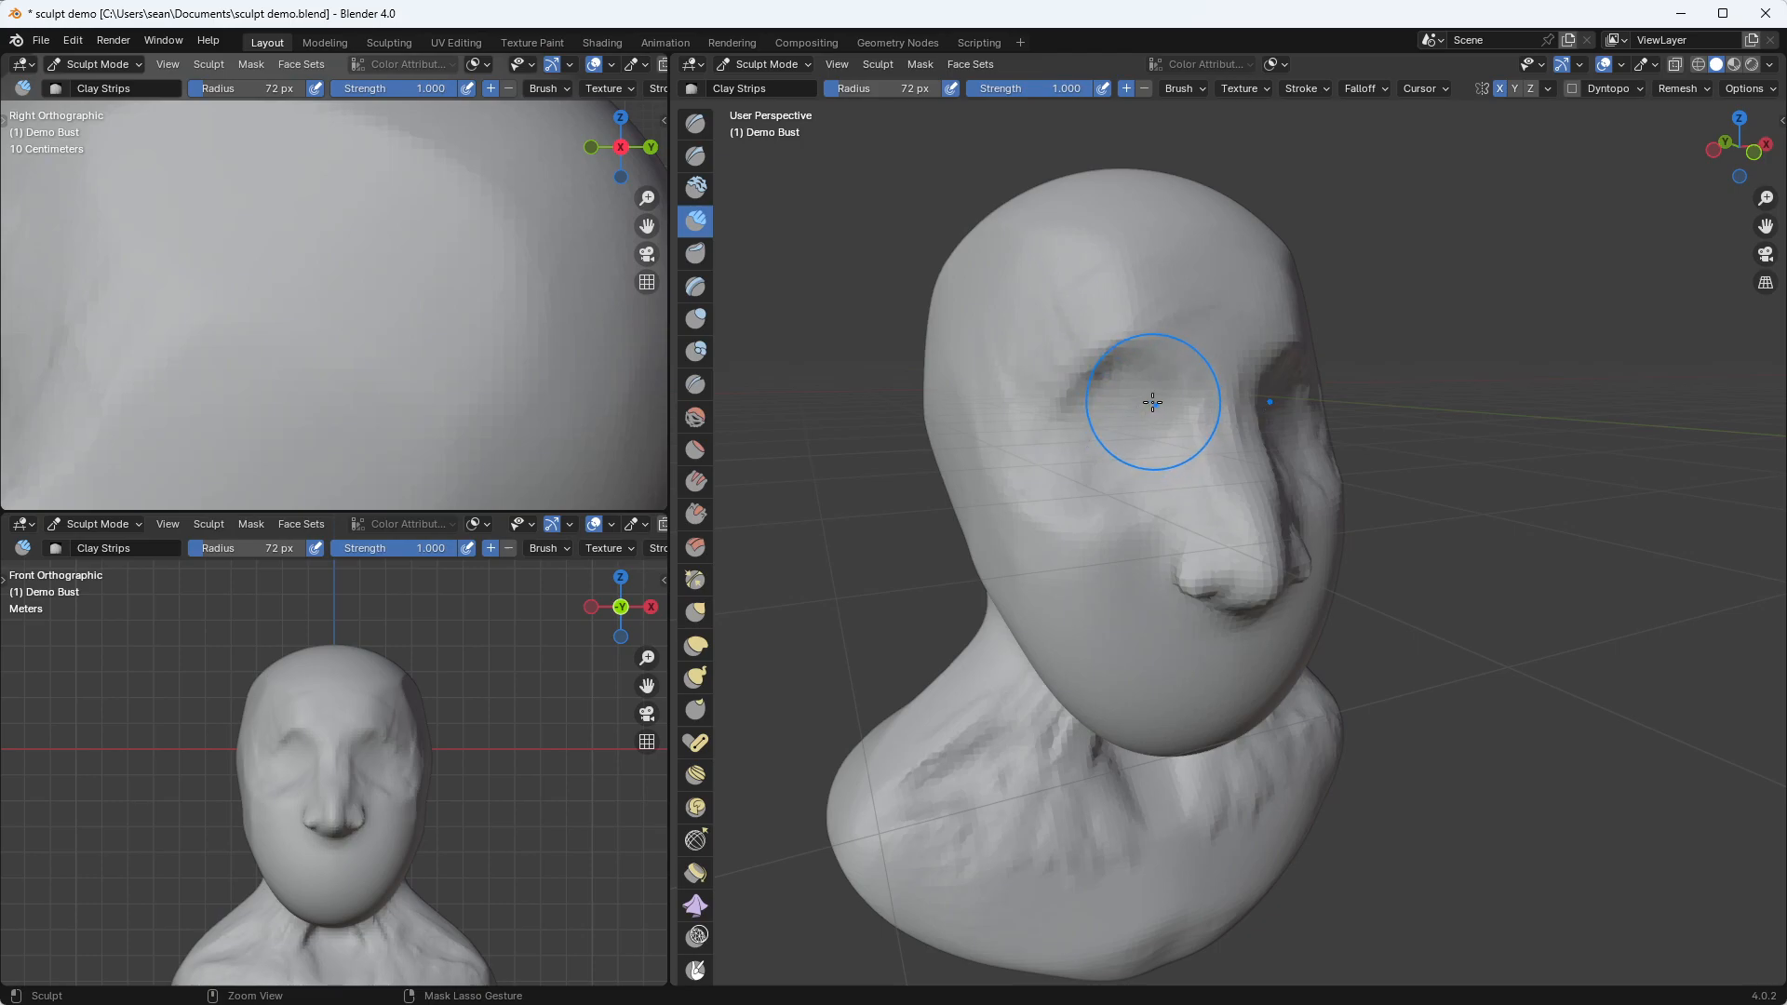
Carve both eye sockets deeper with inverted, X-mirrored Clay Strips strokes
{"action": "mouse_move", "coordinate": [1140, 408]}
{"action": "left_mouse_down"}
{"action": "mouse_move", "coordinate": [1160, 396]}
{"action": "mouse_move", "coordinate": [1158, 422]}
{"action": "left_mouse_up"}
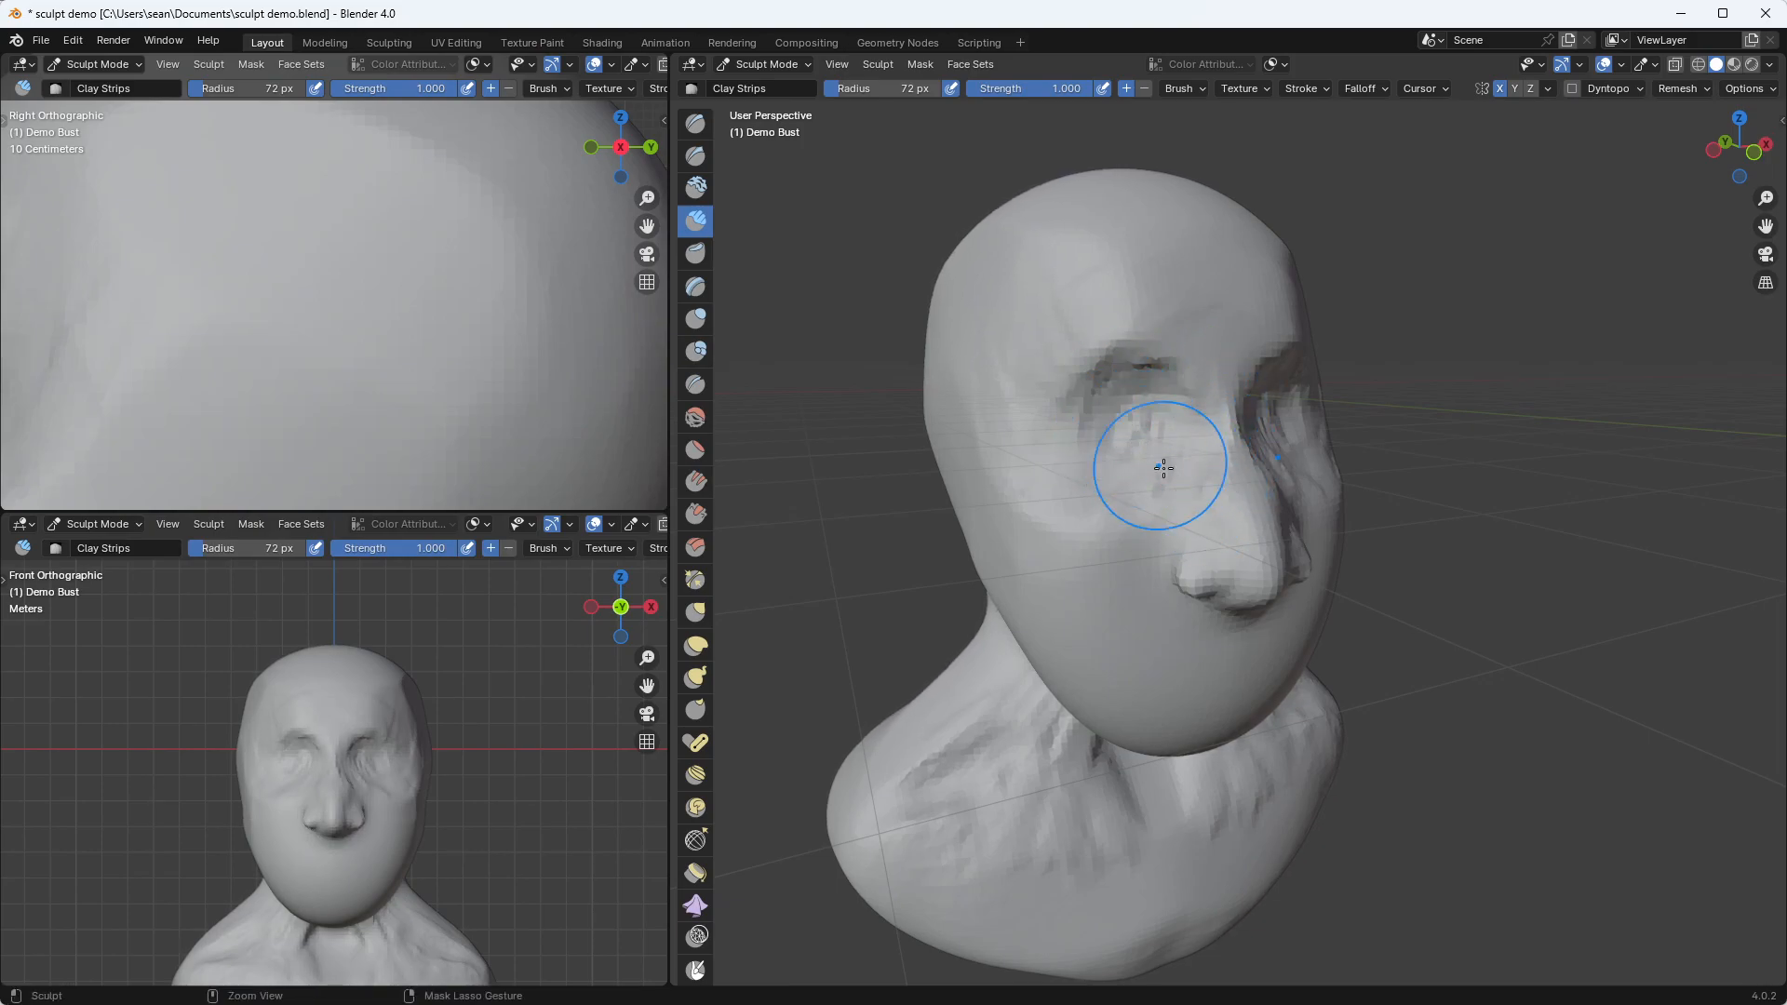
{"action": "mouse_move", "coordinate": [1139, 413]}
{"action": "left_mouse_down", "text": "ctrl"}
{"action": "mouse_move", "coordinate": [1113, 410]}
{"action": "mouse_move", "coordinate": [1064, 471]}
{"action": "mouse_move", "coordinate": [1133, 451]}
{"action": "left_mouse_up", "text": "ctrl"}
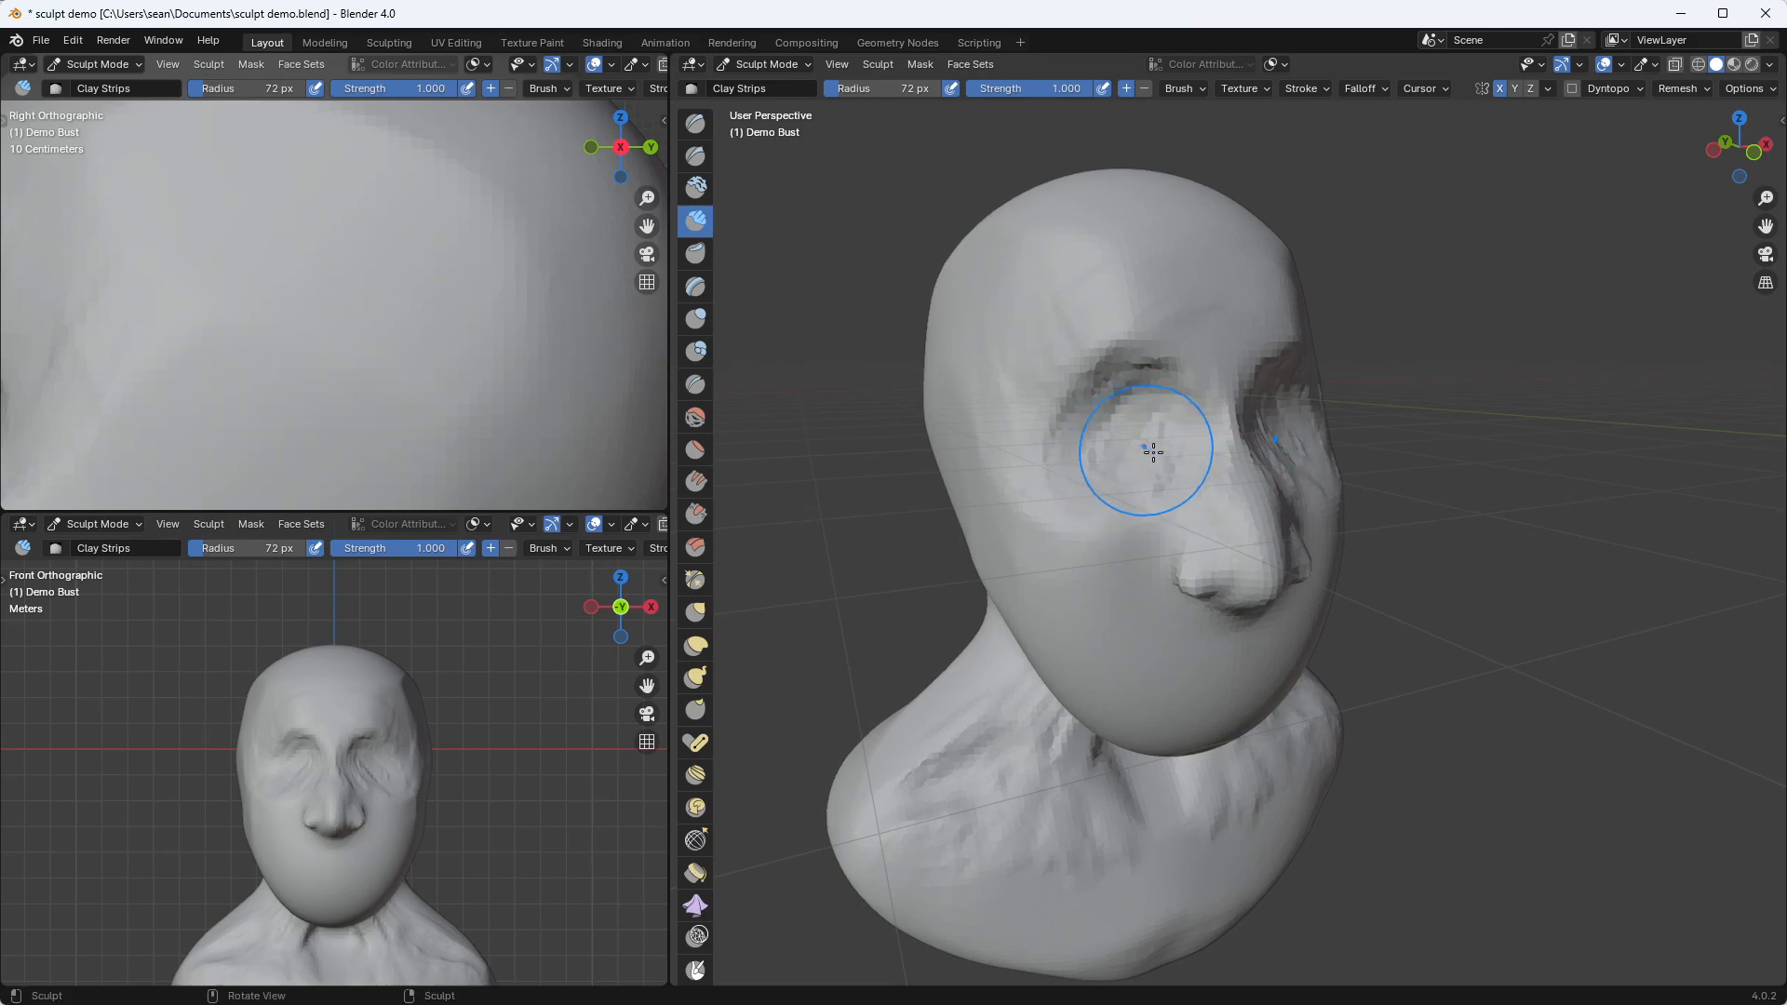
{"action": "middle_click_drag", "start_coordinate": [1133, 450], "coordinate": [1195, 475]}
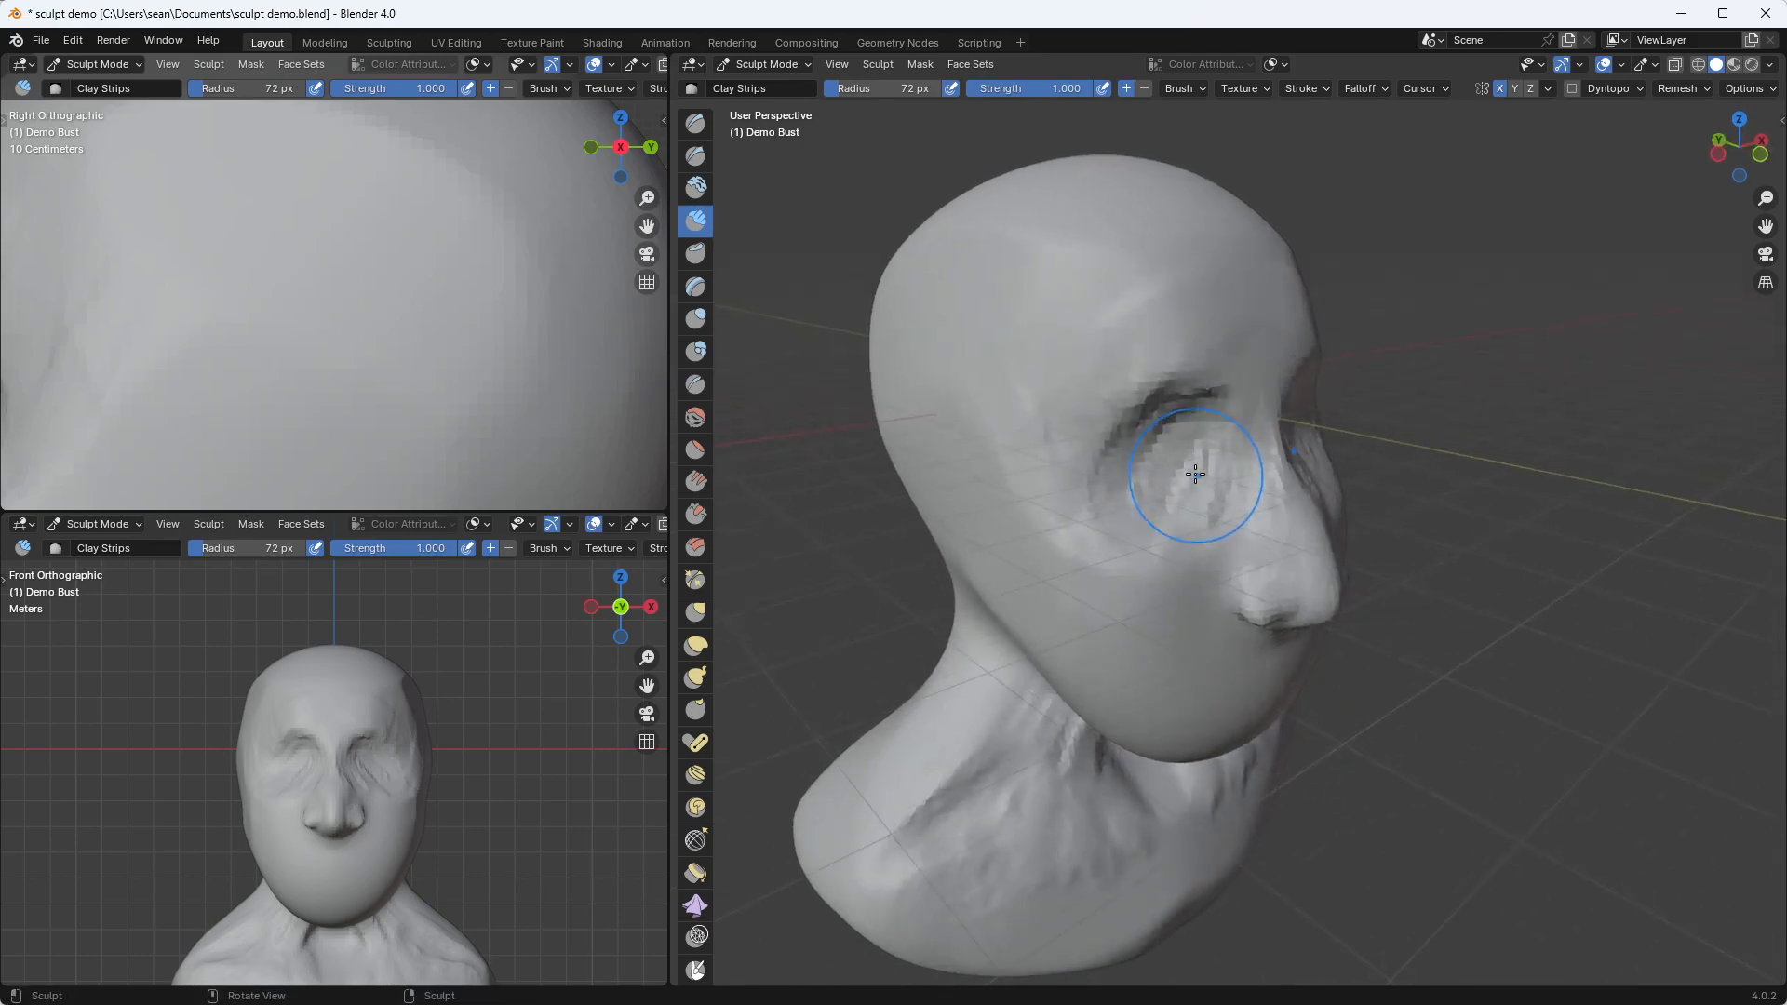
Choose the Snake Hook brush and enlarge its radius to 243 px
{"action": "left_click", "coordinate": [699, 681]}
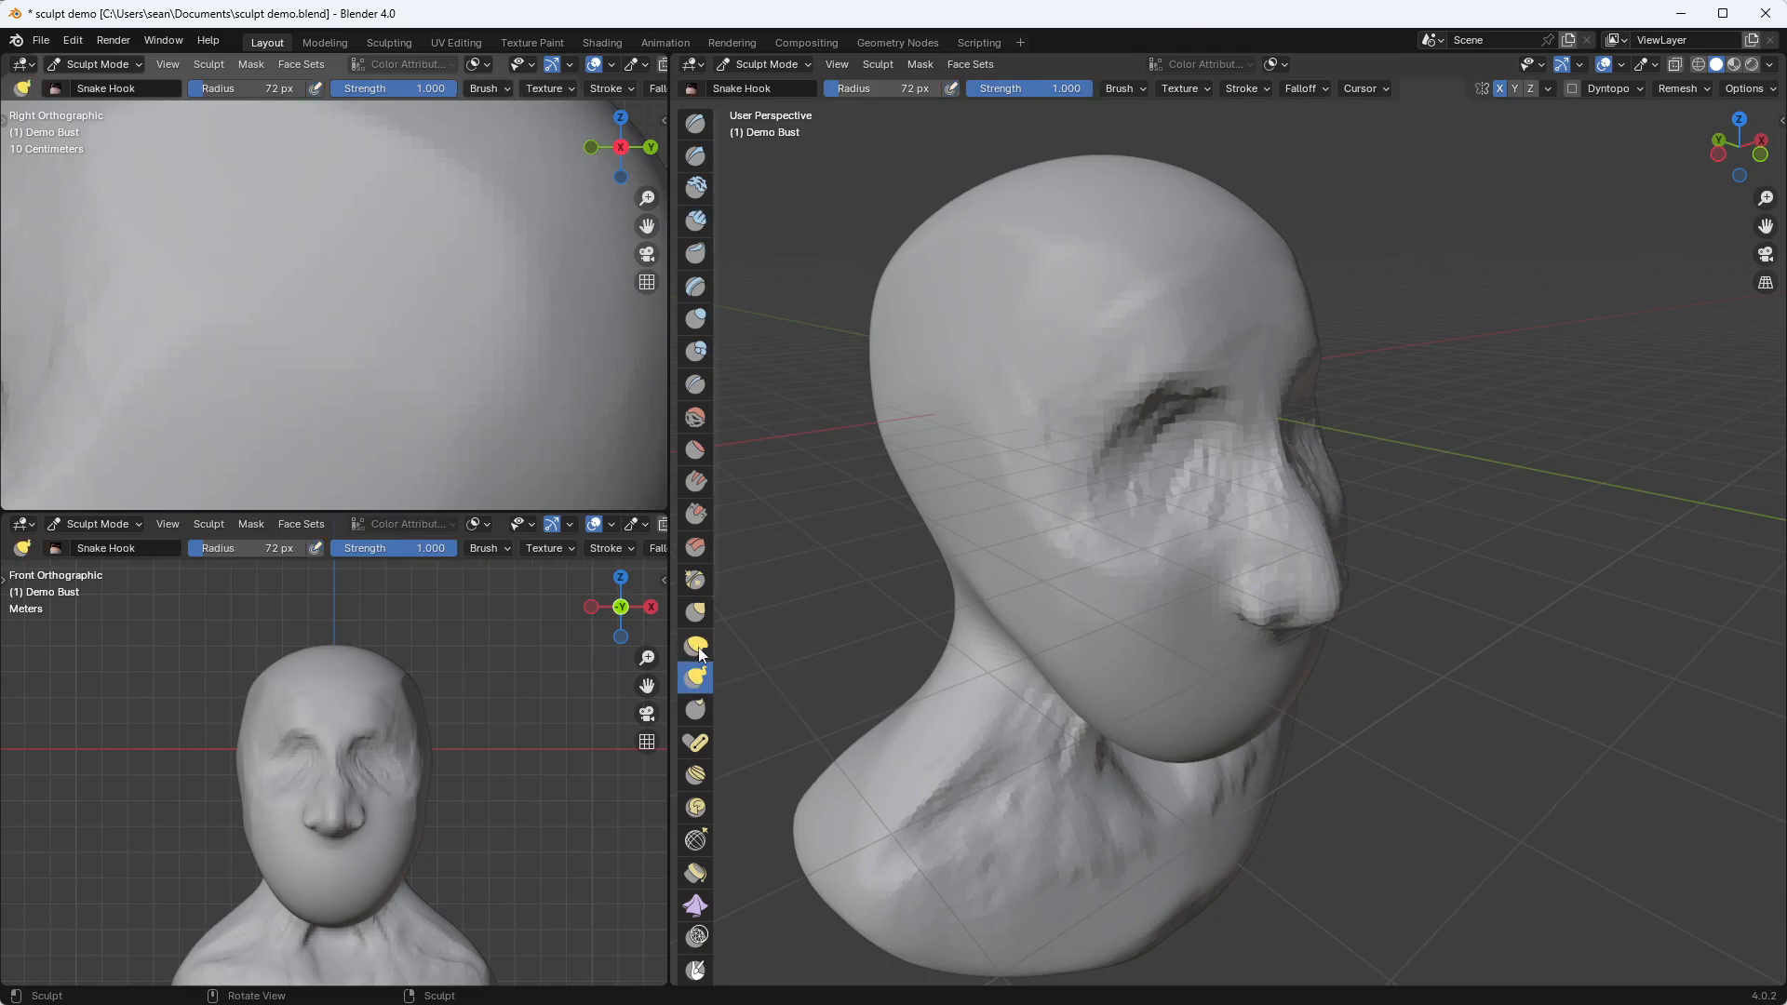
{"action": "middle_click_drag", "start_coordinate": [985, 812], "coordinate": [1021, 651], "text": "shift"}
{"action": "middle_click_drag", "start_coordinate": [926, 695], "coordinate": [1017, 611], "text": "shift"}
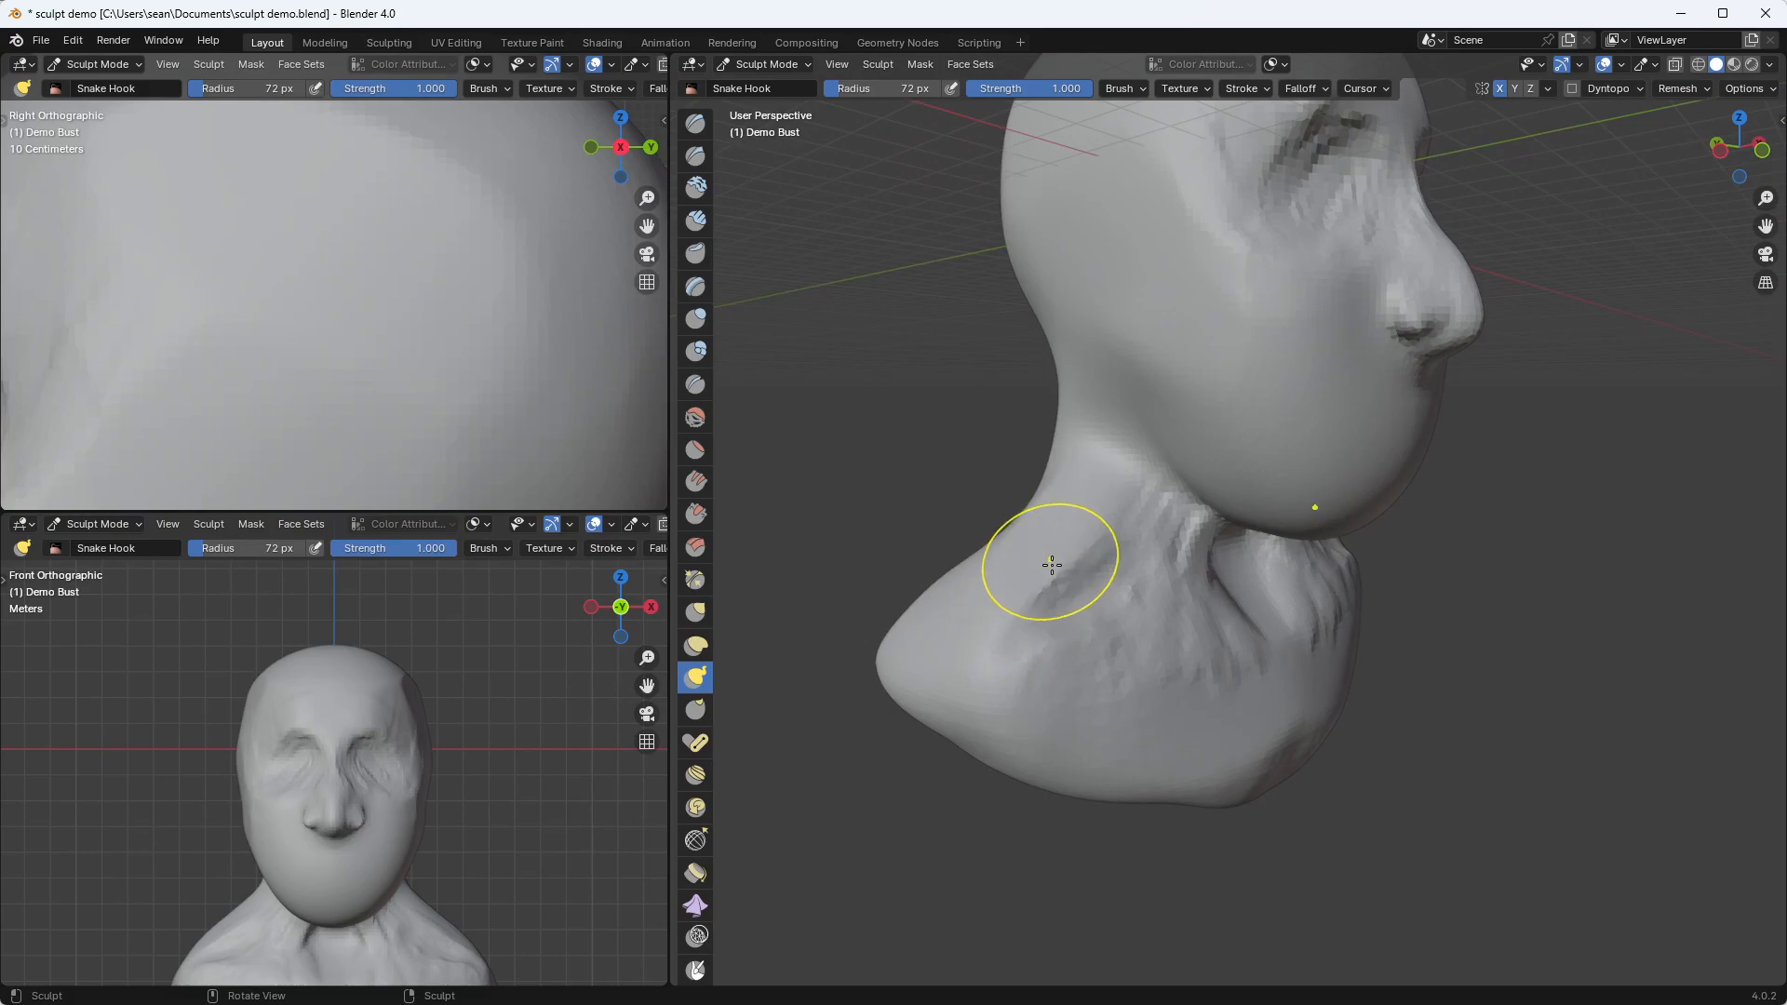
{"action": "scroll", "coordinate": [1051, 560], "scroll_direction": "down", "scroll_amount": 3}
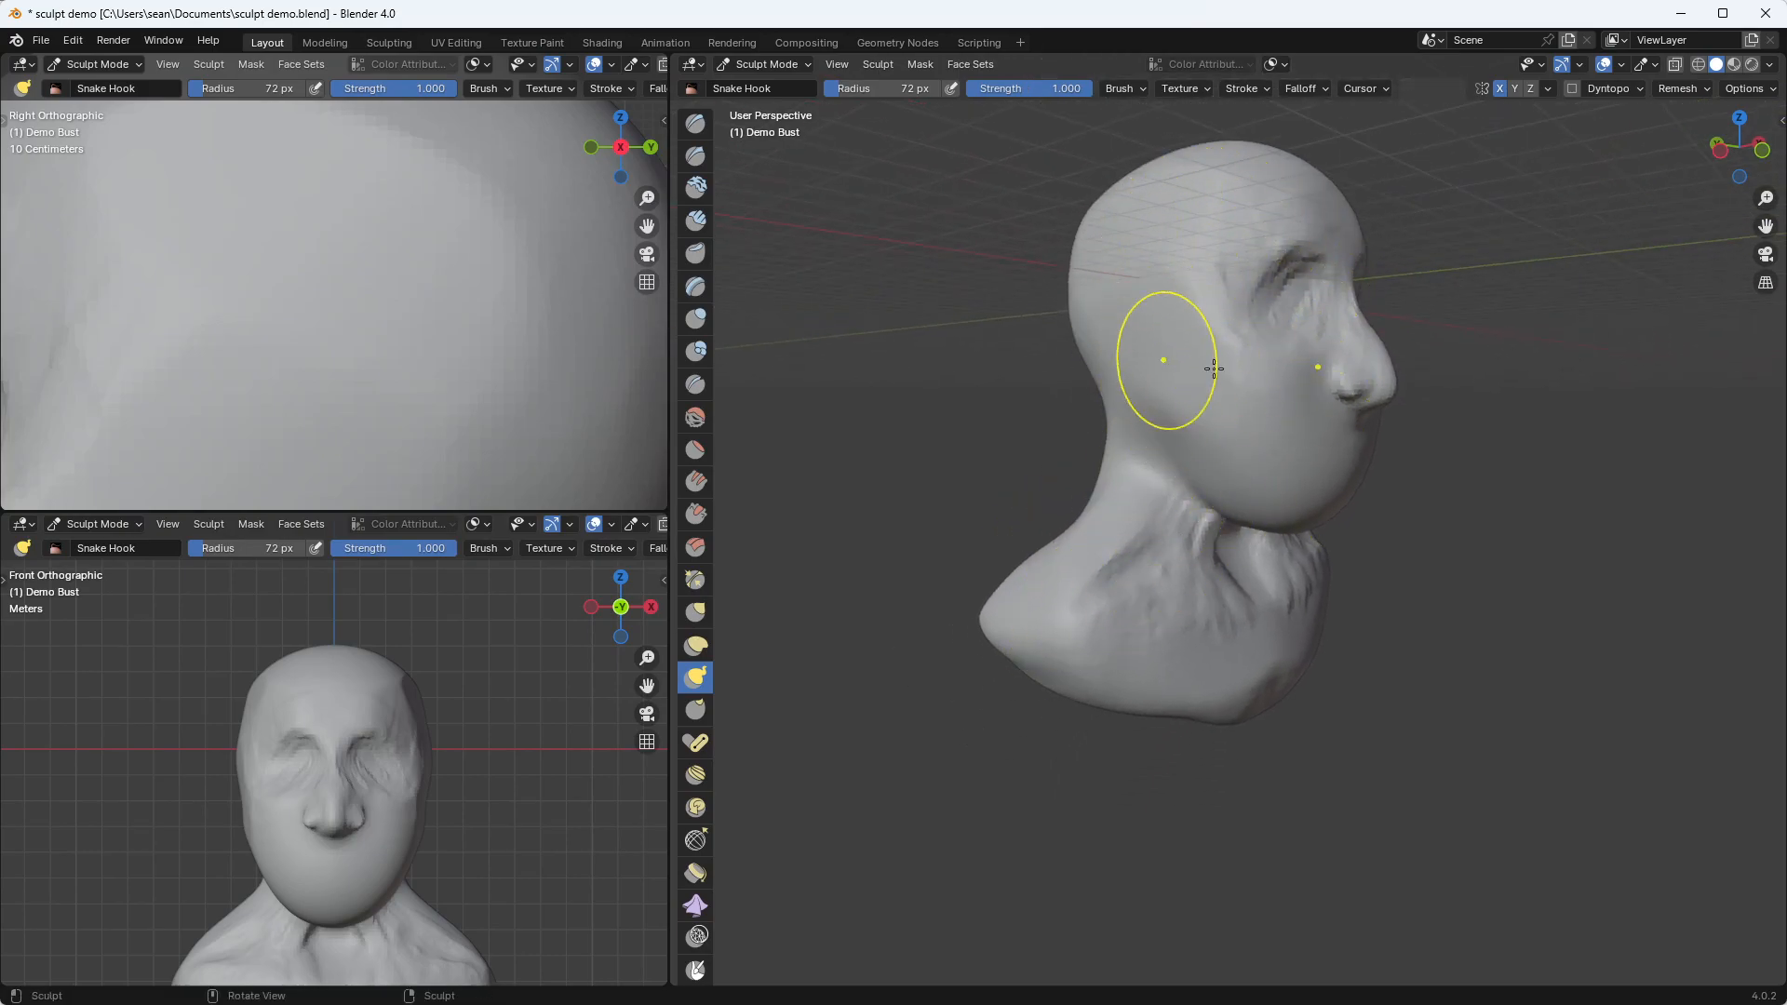
{"action": "middle_click_drag", "start_coordinate": [1137, 590], "coordinate": [1109, 431]}
{"action": "key", "text": "f"}
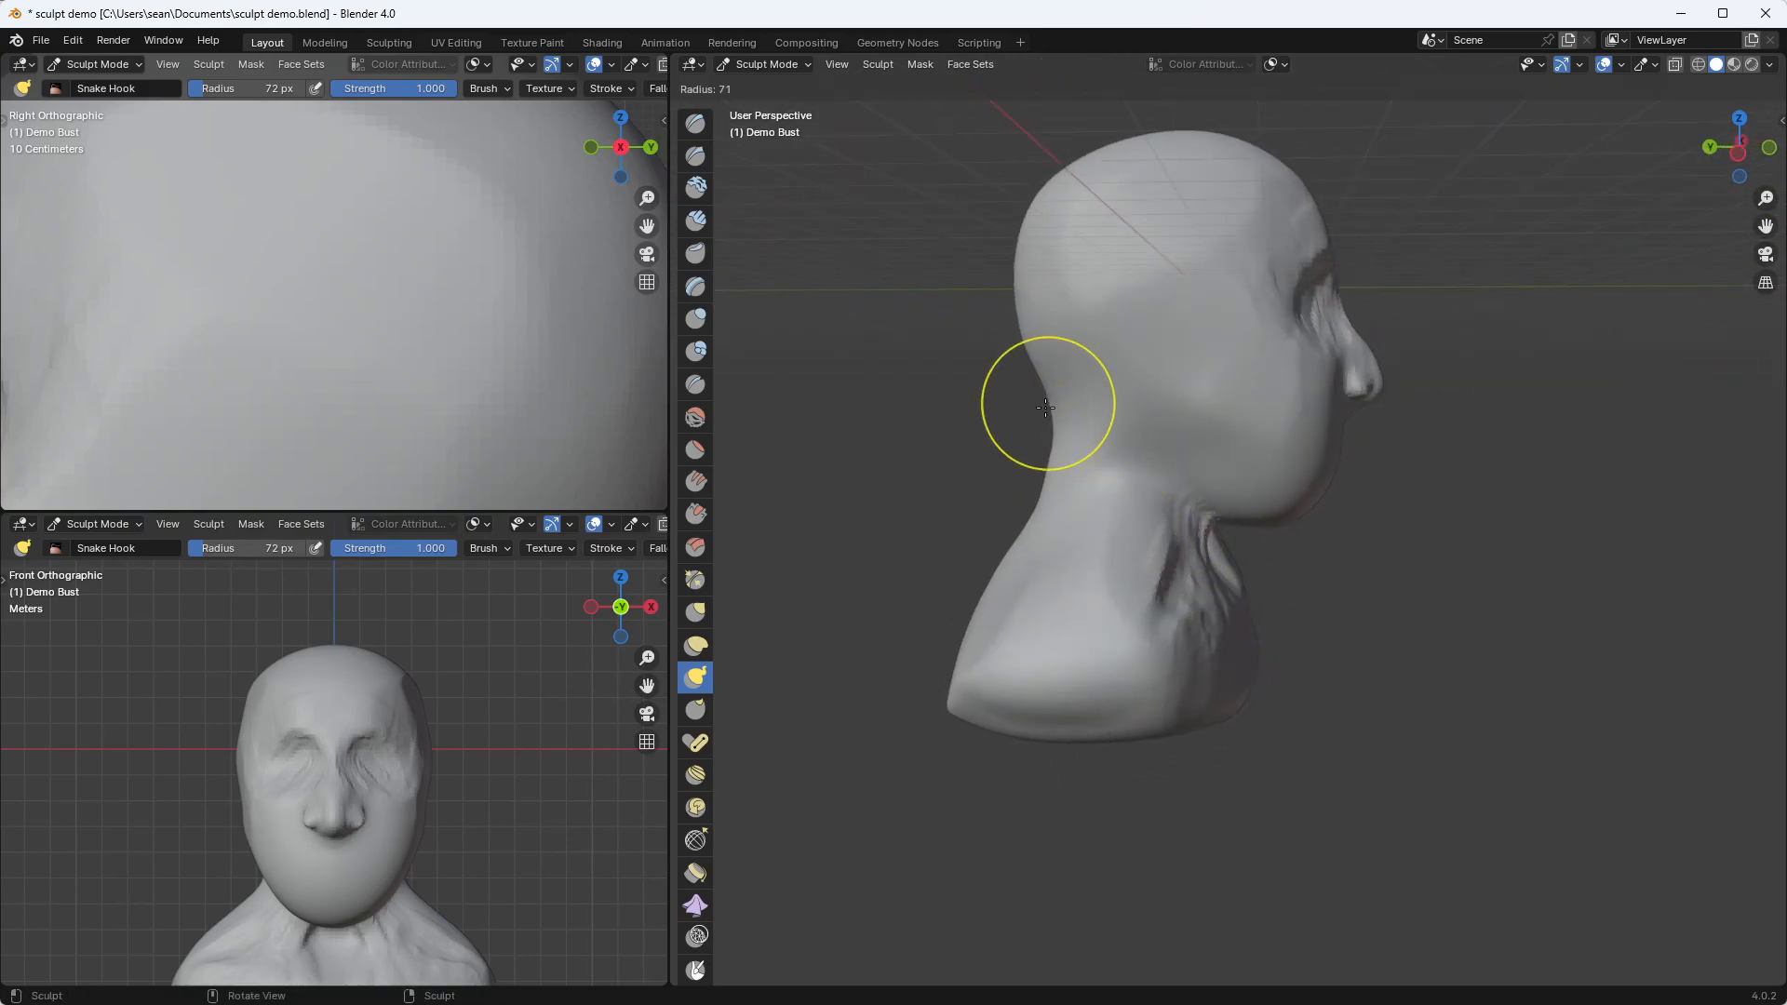
{"action": "left_click", "coordinate": [1266, 347]}
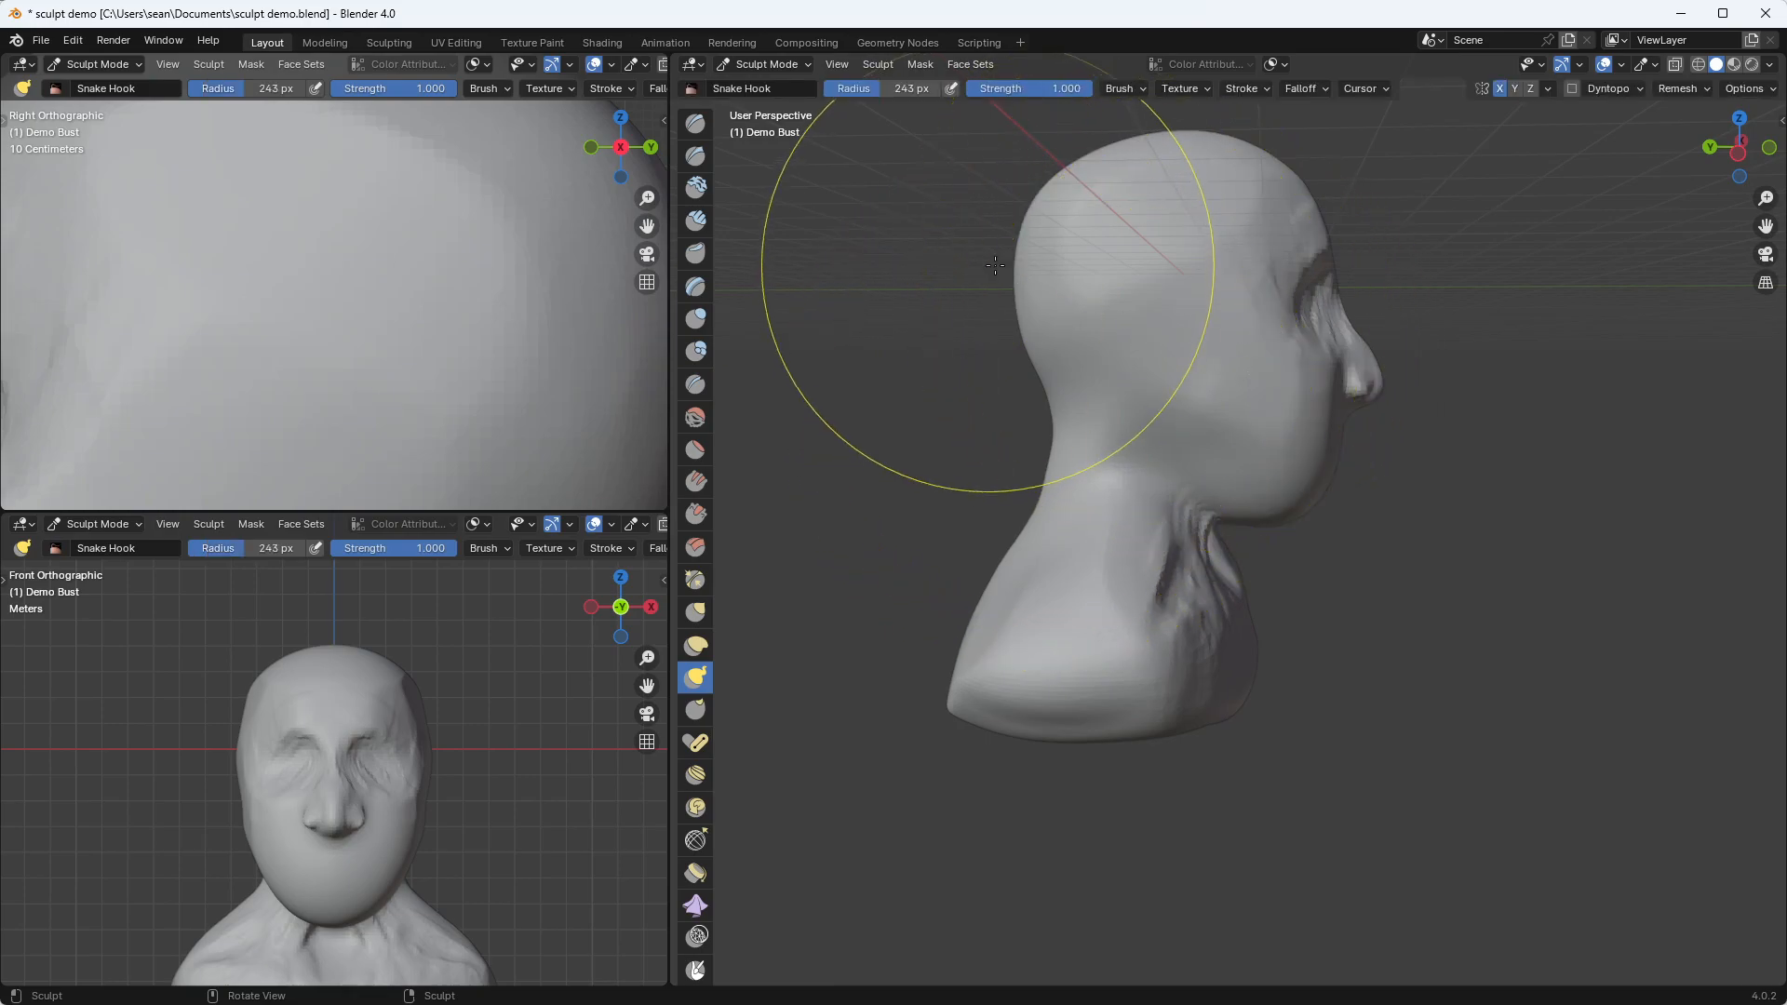
Try pulling the back of the head far outward with mirrored Snake Hook strokes
{"action": "mouse_move", "coordinate": [1029, 272]}
{"action": "left_mouse_down"}
{"action": "mouse_move", "coordinate": [1012, 228]}
{"action": "mouse_move", "coordinate": [959, 228]}
{"action": "left_mouse_up"}
{"action": "left_click_drag", "start_coordinate": [1005, 279], "coordinate": [940, 246]}
{"action": "mouse_move", "coordinate": [978, 307]}
{"action": "left_mouse_down"}
{"action": "mouse_move", "coordinate": [942, 398]}
{"action": "mouse_move", "coordinate": [958, 247]}
{"action": "mouse_move", "coordinate": [908, 270]}
{"action": "mouse_move", "coordinate": [964, 434]}
{"action": "left_mouse_up"}
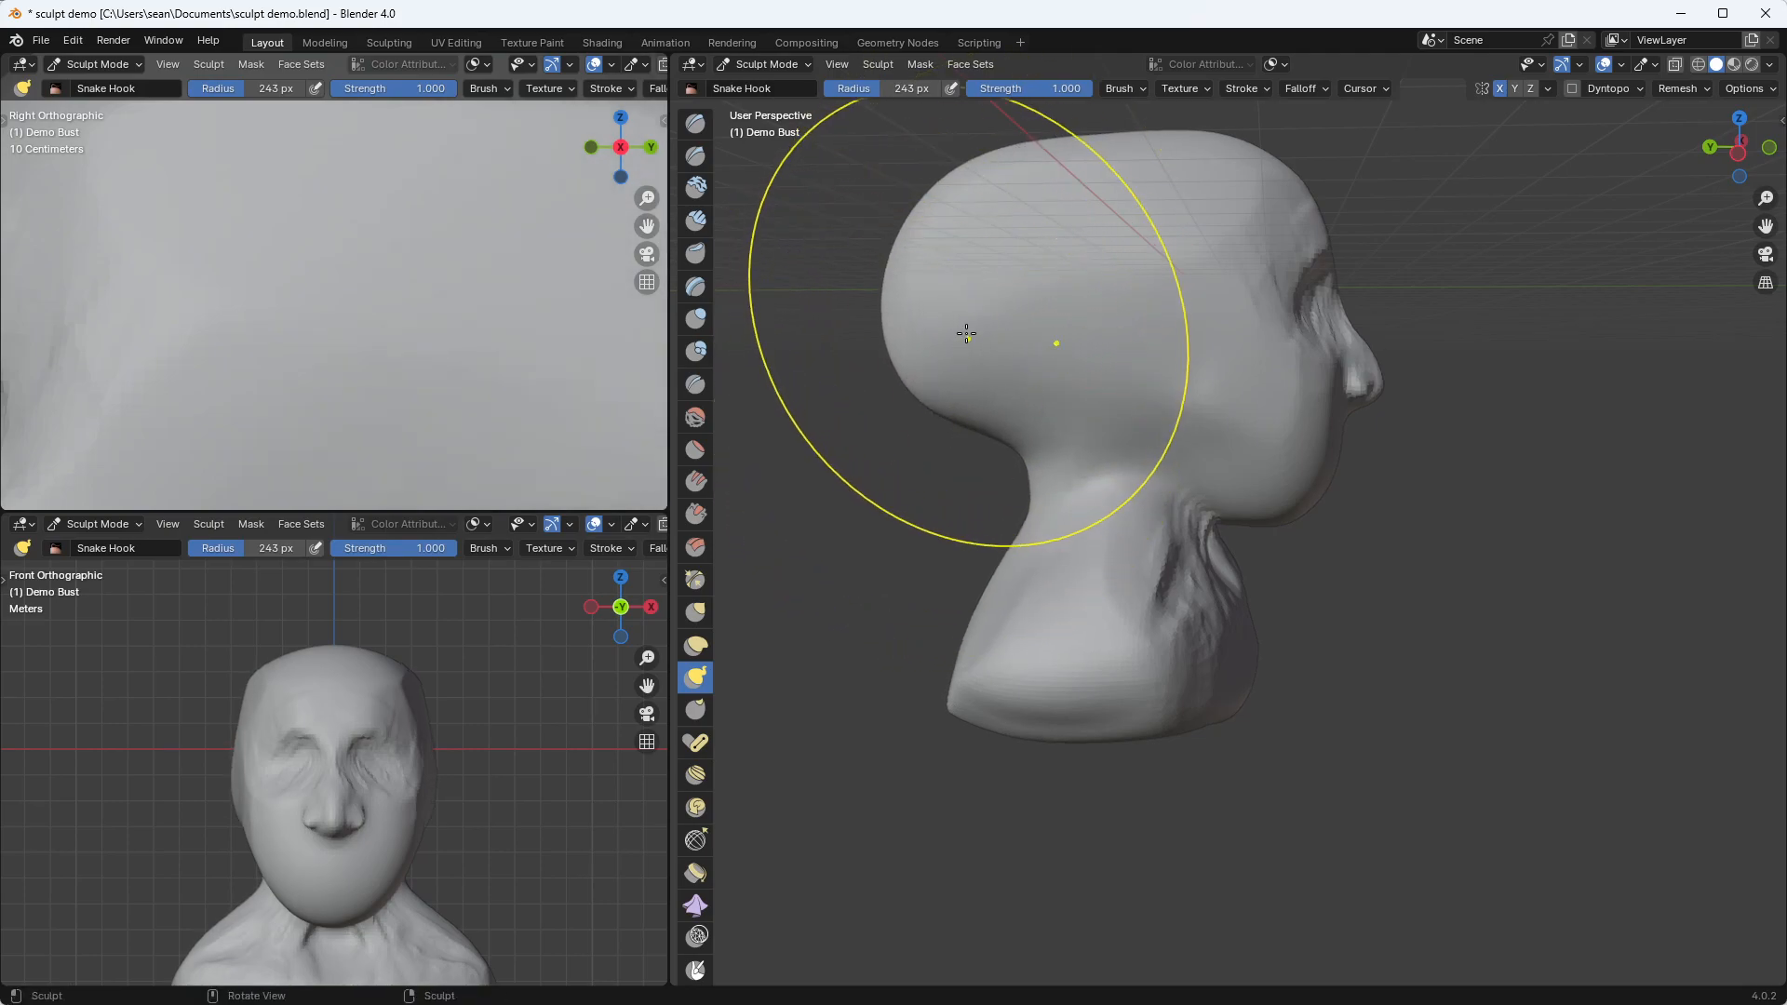
{"action": "middle_click_drag", "start_coordinate": [996, 338], "coordinate": [1241, 331], "text": "shift"}
{"action": "mouse_move", "coordinate": [1240, 331]}
{"action": "left_mouse_down"}
{"action": "mouse_move", "coordinate": [1129, 287]}
{"action": "mouse_move", "coordinate": [932, 285]}
{"action": "mouse_move", "coordinate": [985, 406]}
{"action": "mouse_move", "coordinate": [1021, 311]}
{"action": "left_mouse_up"}
{"action": "middle_click_drag", "start_coordinate": [1033, 363], "coordinate": [1084, 453]}
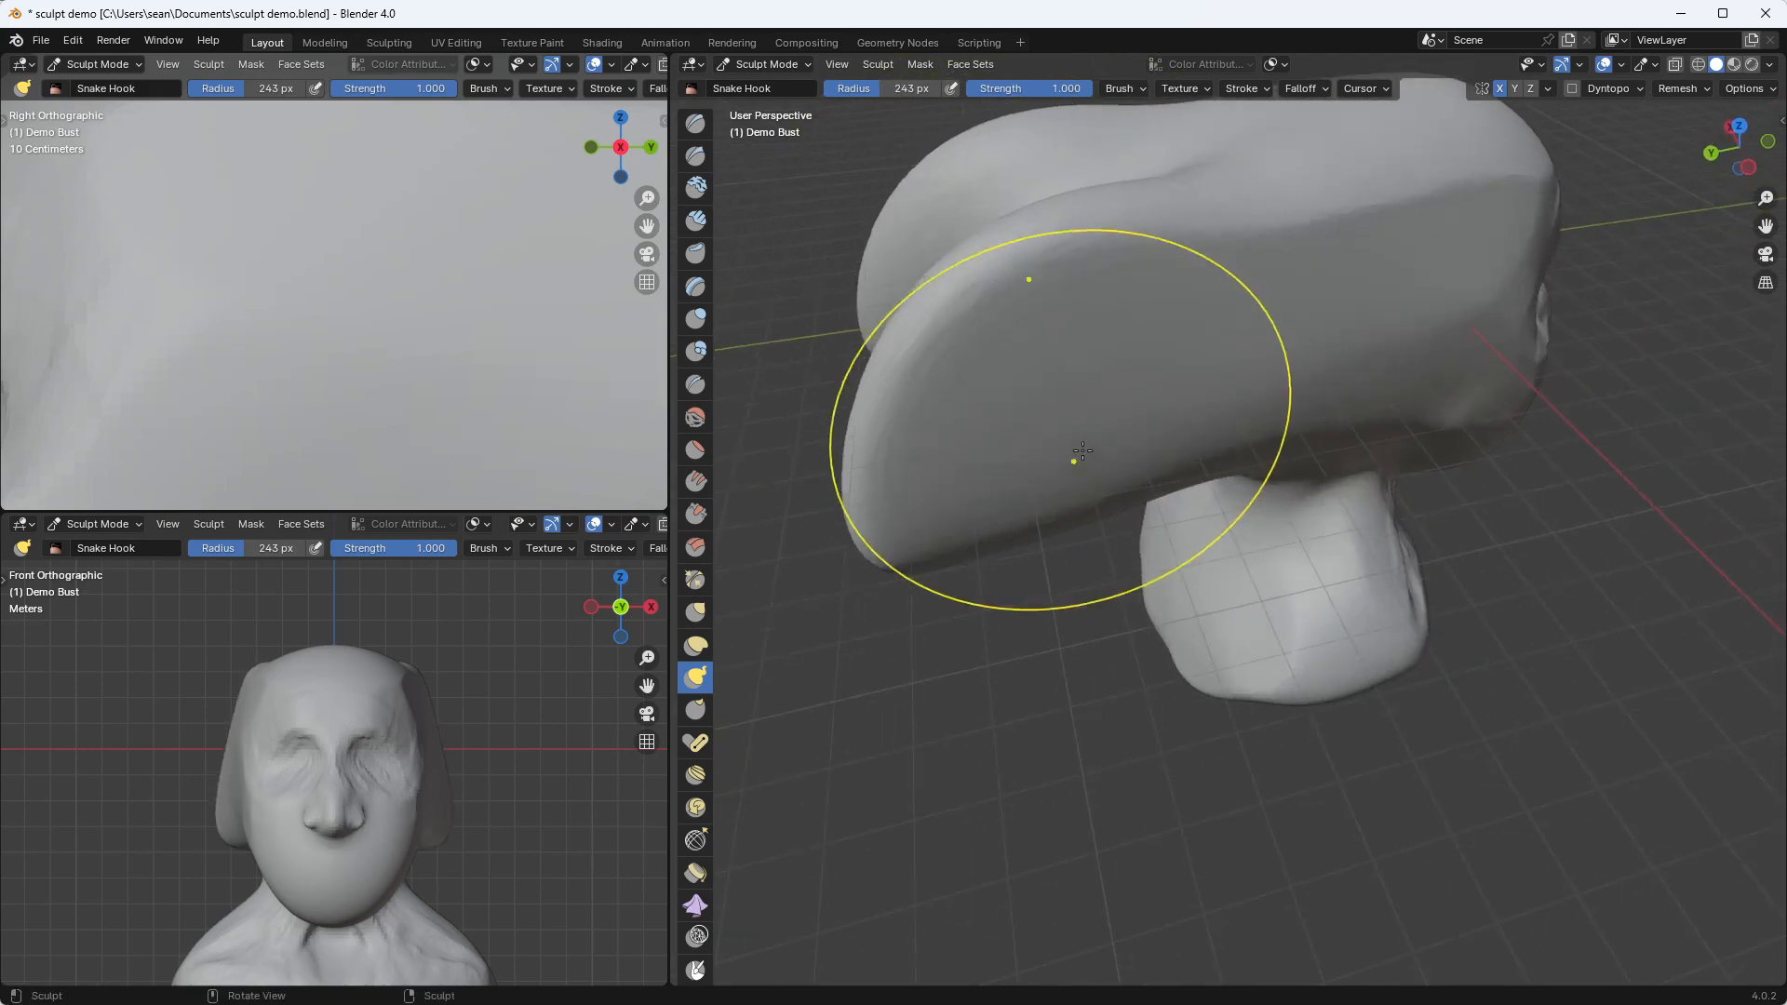
{"action": "mouse_move", "coordinate": [988, 377]}
{"action": "middle_mouse_down"}
{"action": "mouse_move", "coordinate": [1037, 418]}
{"action": "mouse_move", "coordinate": [1153, 439]}
{"action": "mouse_move", "coordinate": [1034, 460]}
{"action": "mouse_move", "coordinate": [889, 280]}
{"action": "middle_mouse_up"}
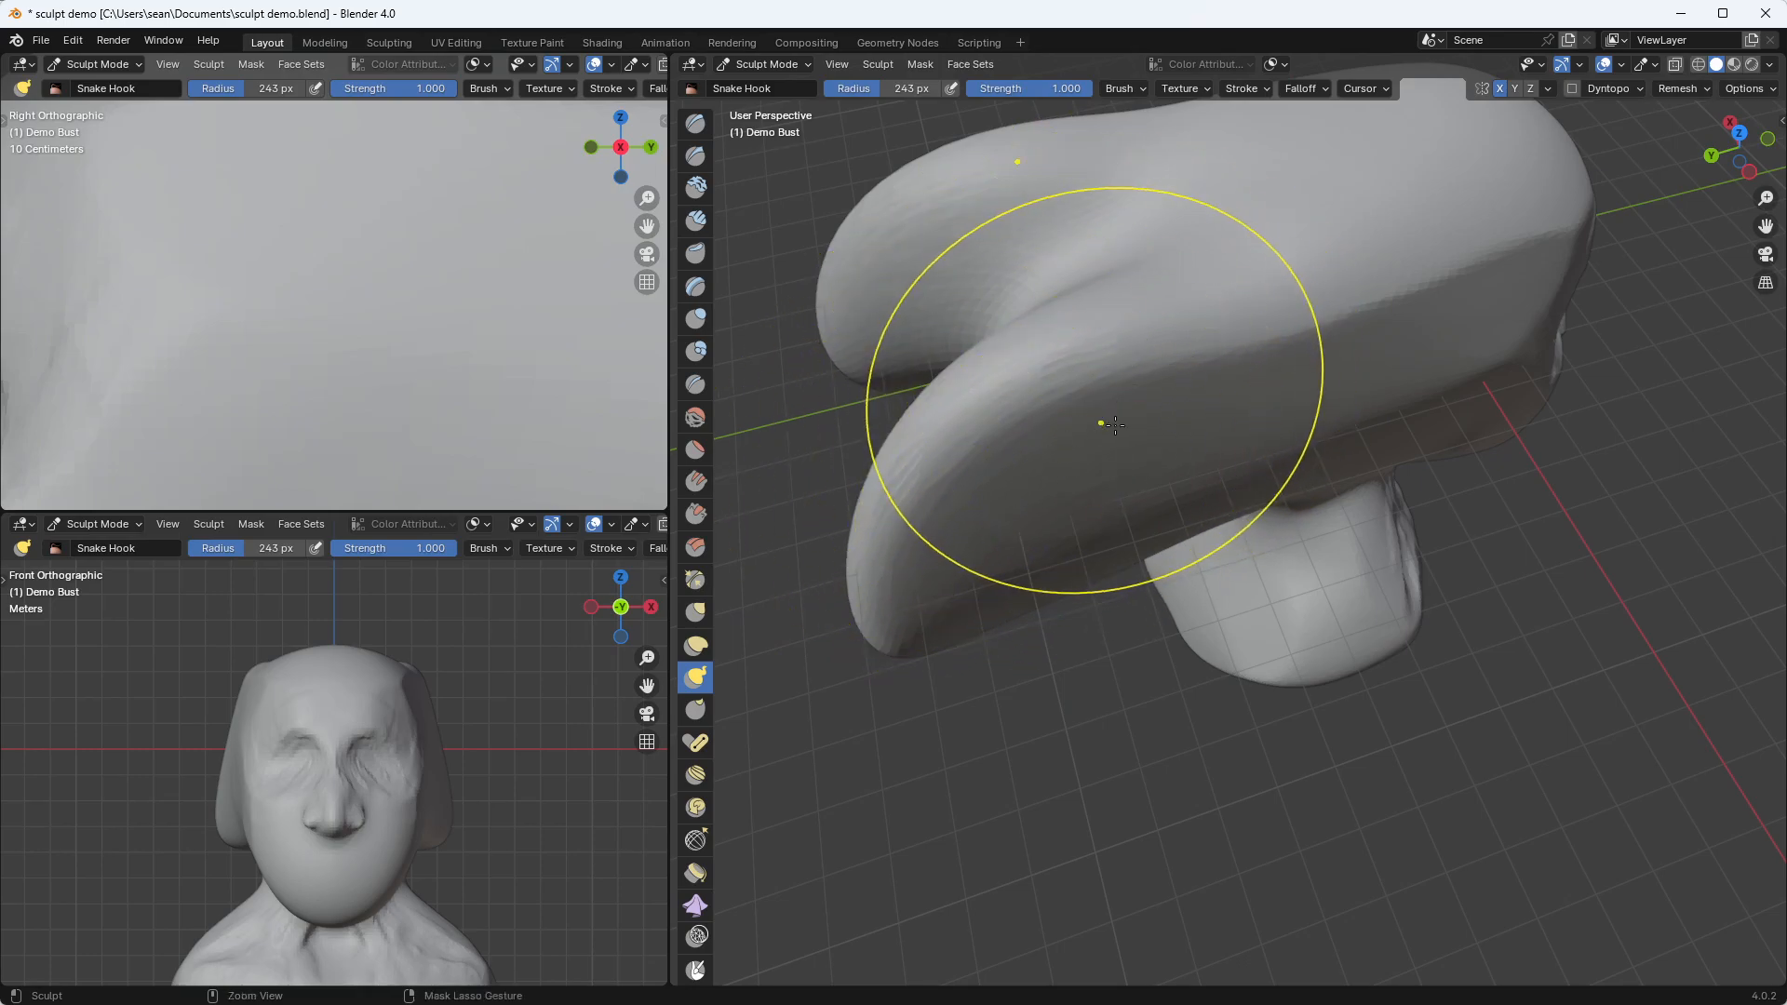
Undo the Snake Hook pulls on the back of the head
{"action": "key", "text": "ctrl+z"}
{"action": "key", "text": "ctrl+z"}
{"action": "key", "text": "ctrl+z"}
{"action": "key", "text": "ctrl+z"}
{"action": "key", "text": "ctrl+z"}
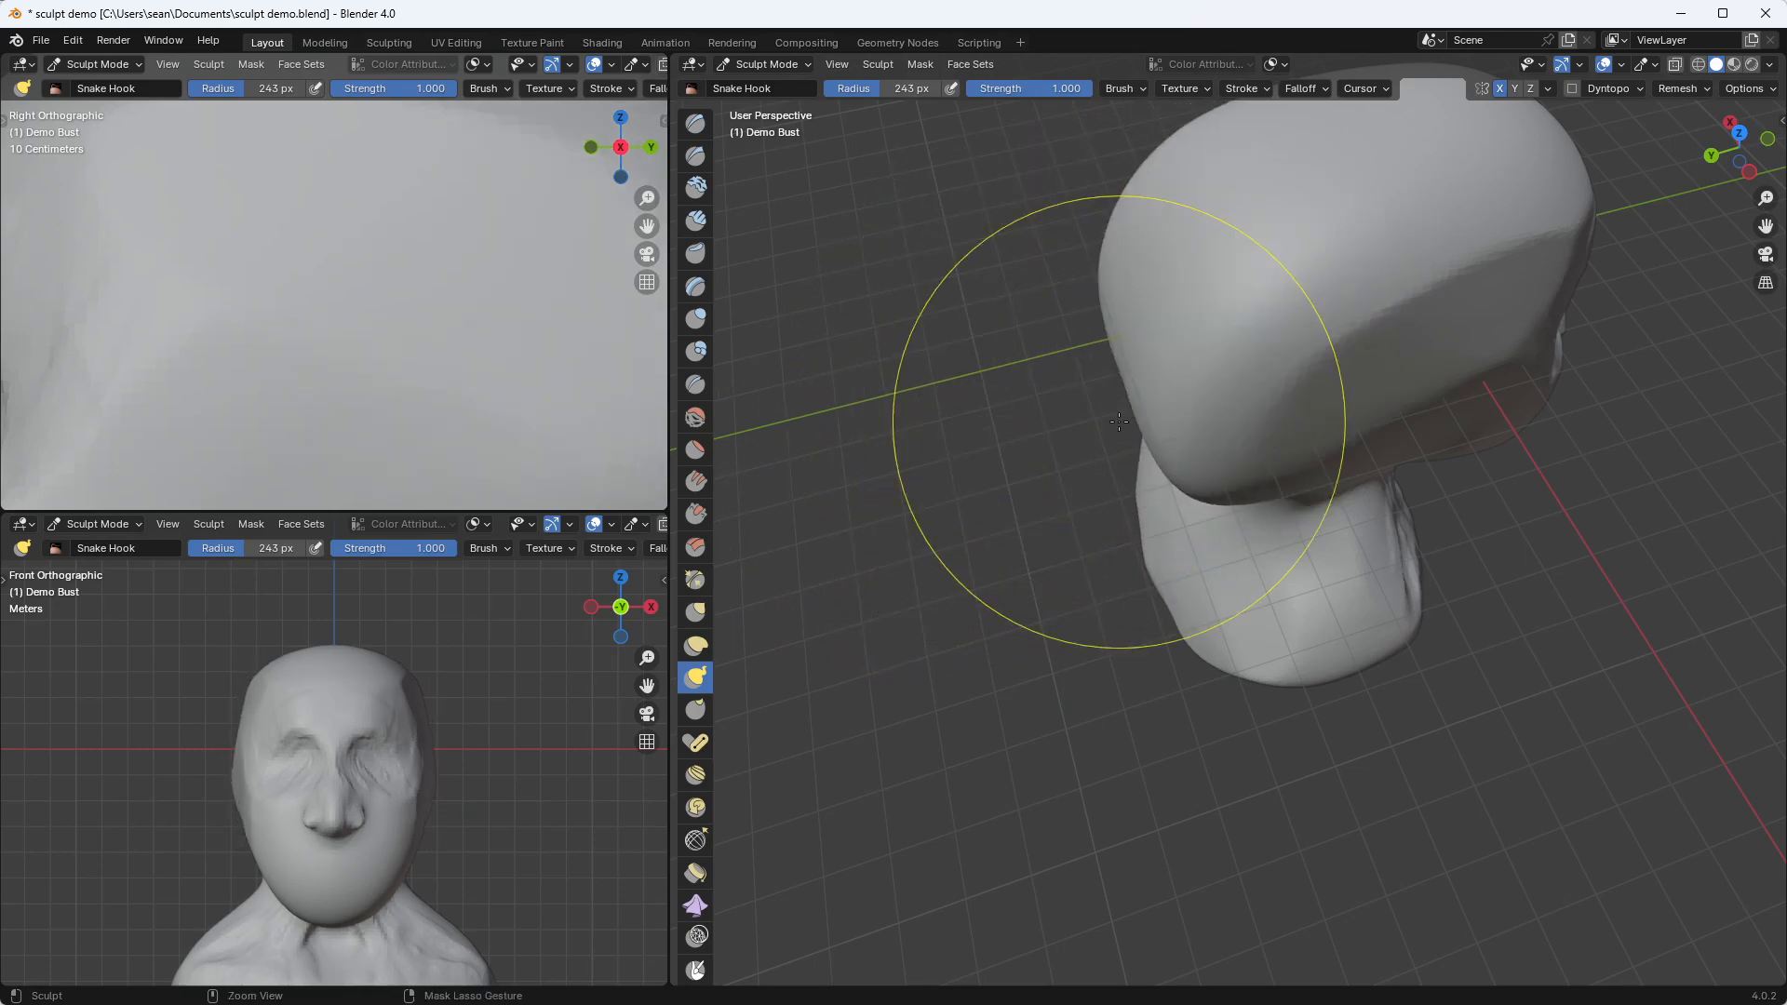
{"action": "key", "text": "ctrl+z"}
{"action": "key", "text": "ctrl+z"}
{"action": "key", "text": "ctrl+z"}
Pull the bust's shoulders outward and downward with the Snake Hook brush
{"action": "middle_click_drag", "start_coordinate": [1119, 421], "coordinate": [1143, 279]}
{"action": "left_click_drag", "start_coordinate": [1210, 289], "coordinate": [1260, 293]}
{"action": "mouse_move", "coordinate": [1320, 387]}
{"action": "middle_mouse_down", "text": "shift"}
{"action": "mouse_move", "coordinate": [1250, 320]}
{"action": "mouse_move", "coordinate": [1161, 379]}
{"action": "mouse_move", "coordinate": [1197, 419]}
{"action": "mouse_move", "coordinate": [1217, 366]}
{"action": "middle_mouse_up", "text": "shift"}
{"action": "mouse_move", "coordinate": [1182, 464]}
{"action": "left_mouse_down"}
{"action": "mouse_move", "coordinate": [1137, 510]}
{"action": "mouse_move", "coordinate": [1092, 475]}
{"action": "mouse_move", "coordinate": [1222, 527]}
{"action": "left_mouse_up"}
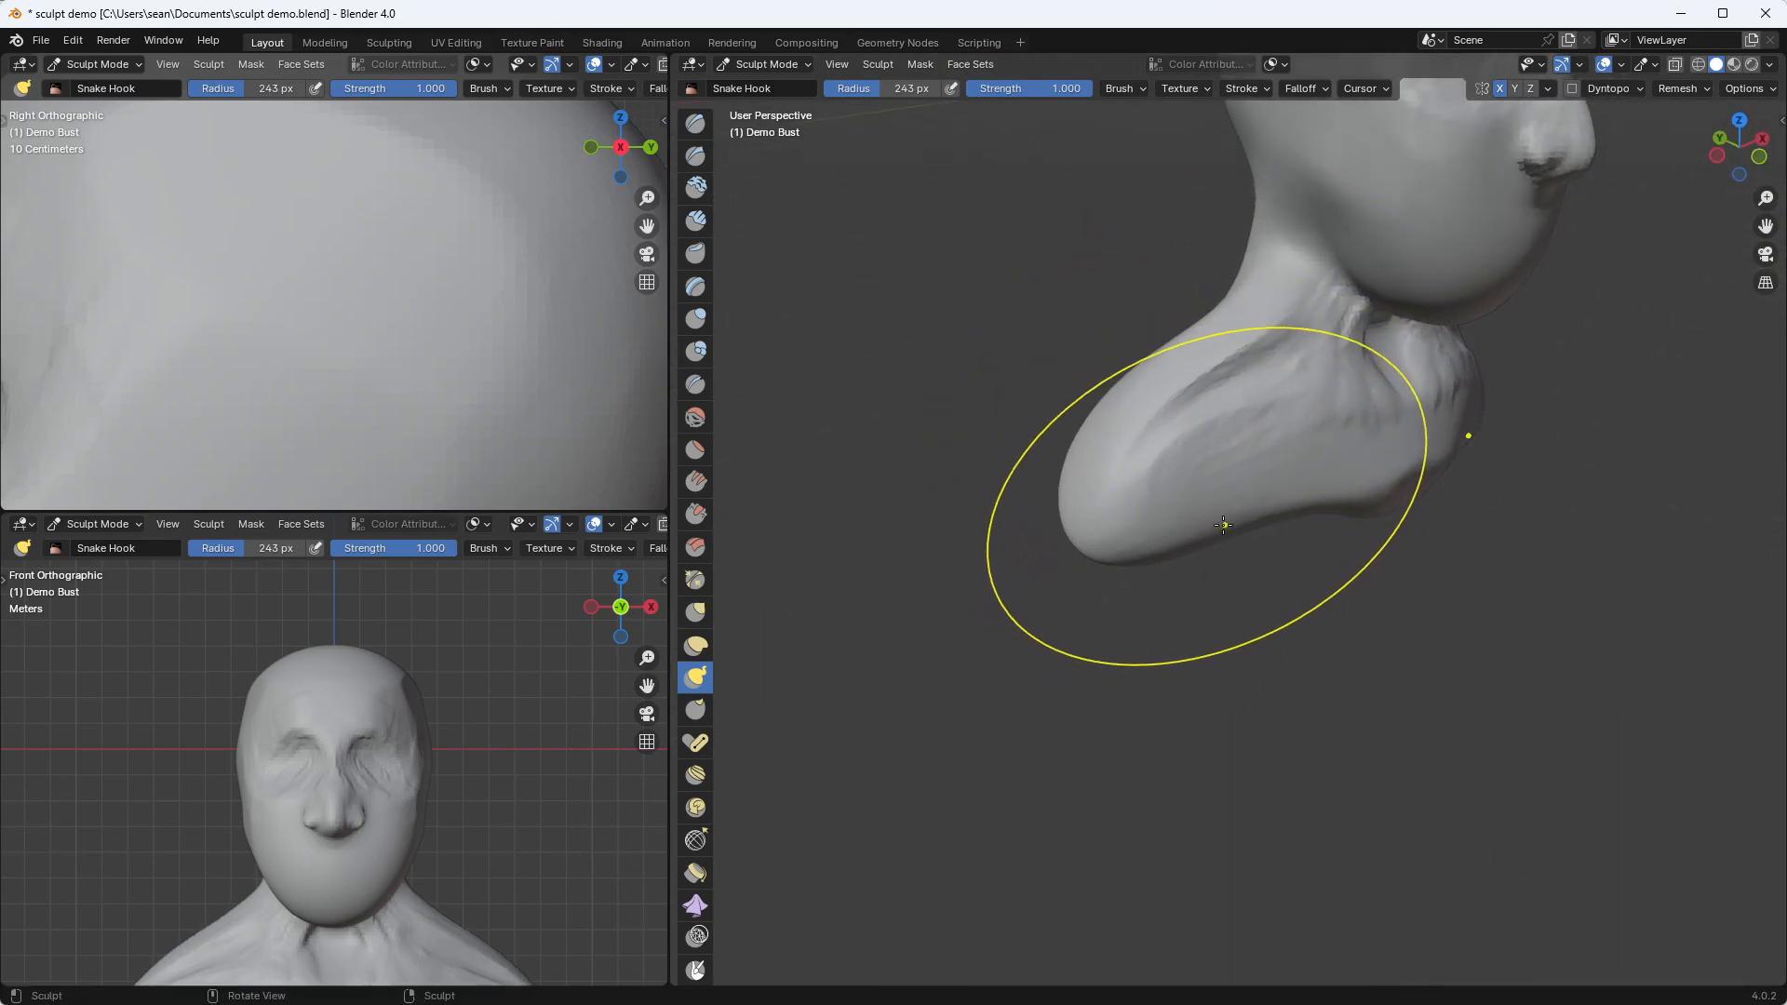
Try pulling the shoulders out further with the Snake Hook brush, and undo the extra pulls
{"action": "middle_click_drag", "start_coordinate": [1209, 507], "coordinate": [1256, 578]}
{"action": "middle_click_drag", "start_coordinate": [1267, 670], "coordinate": [1243, 588]}
{"action": "mouse_move", "coordinate": [1242, 588]}
{"action": "left_mouse_down"}
{"action": "mouse_move", "coordinate": [1097, 539]}
{"action": "mouse_move", "coordinate": [958, 598]}
{"action": "mouse_move", "coordinate": [989, 646]}
{"action": "mouse_move", "coordinate": [1099, 686]}
{"action": "left_mouse_up"}
{"action": "key", "text": "ctrl+z"}
{"action": "key", "text": "ctrl+z"}
{"action": "key", "text": "ctrl+z"}
{"action": "key", "text": "ctrl+z"}
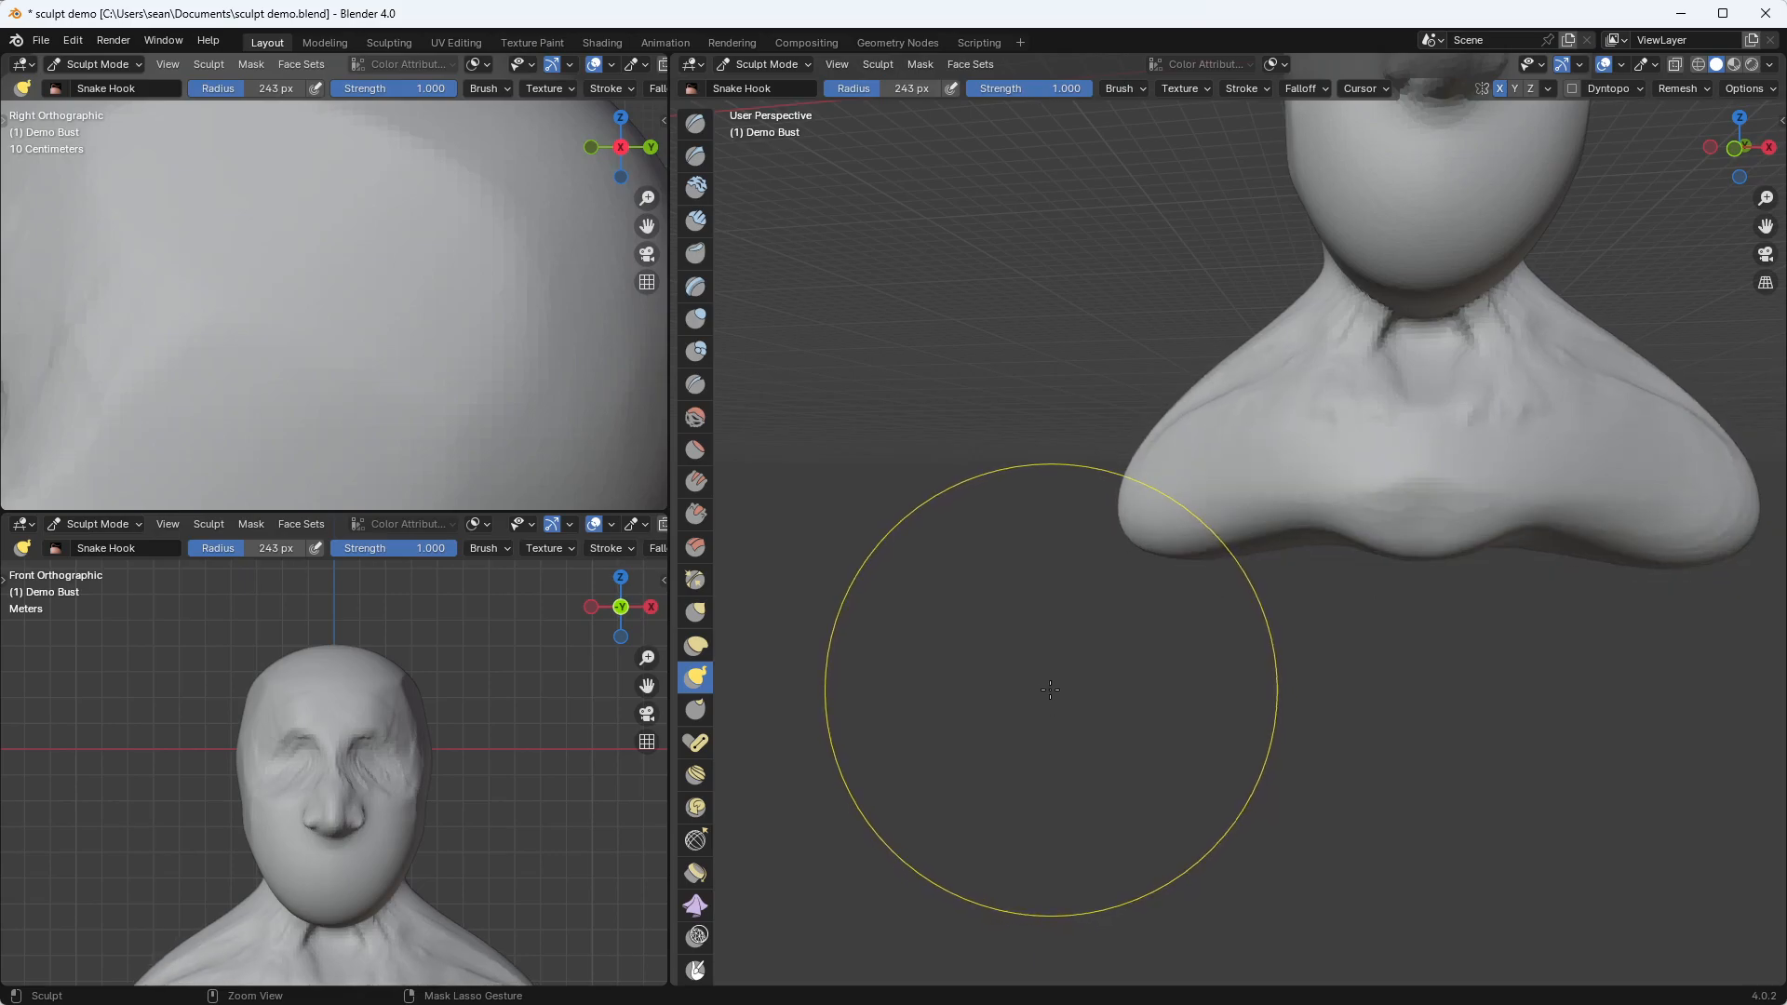
Undo the last Snake Hook pulls on the shoulders, and switch to the Elastic Deform brush with the face in close-up
{"action": "key", "text": "ctrl+z"}
{"action": "key", "text": "ctrl+z"}
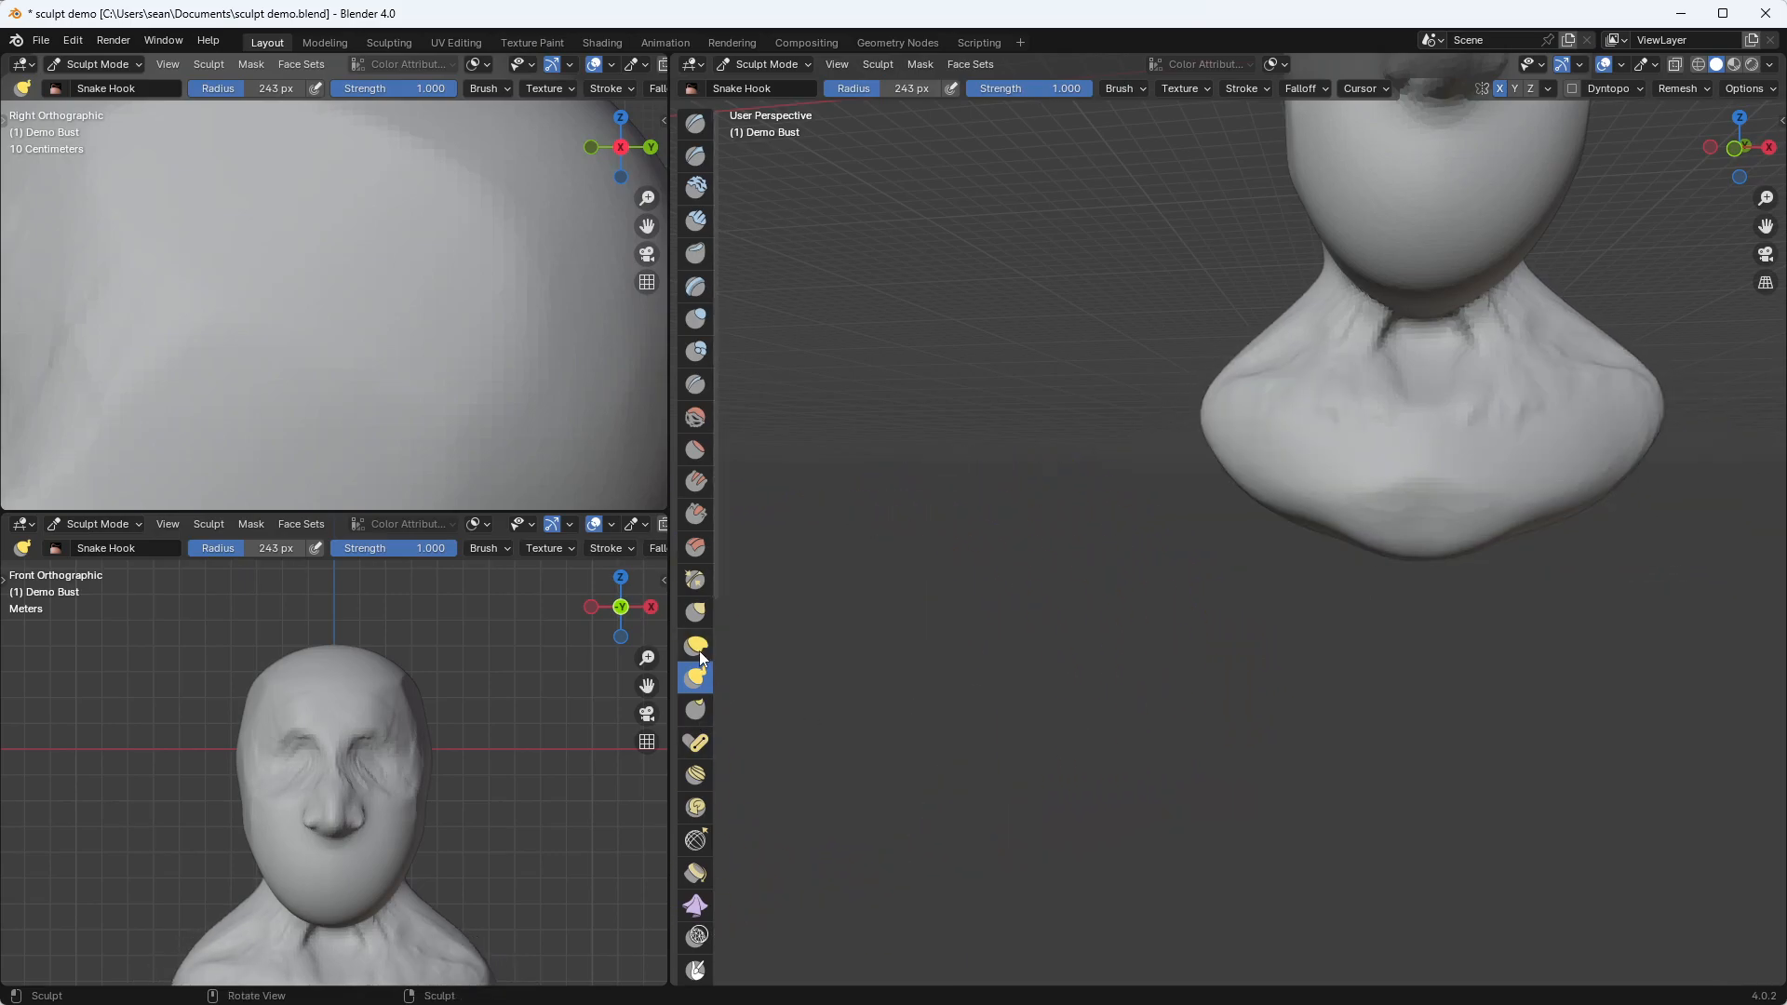
{"action": "left_click", "coordinate": [696, 645]}
{"action": "scroll", "coordinate": [944, 656], "scroll_direction": "down", "scroll_amount": 3}
{"action": "mouse_move", "coordinate": [944, 656]}
{"action": "middle_mouse_down"}
{"action": "mouse_move", "coordinate": [1185, 591]}
{"action": "mouse_move", "coordinate": [1140, 623]}
{"action": "mouse_move", "coordinate": [1055, 603]}
{"action": "mouse_move", "coordinate": [1184, 614]}
{"action": "mouse_move", "coordinate": [1176, 639]}
{"action": "middle_mouse_up"}
{"action": "scroll", "coordinate": [1176, 639], "scroll_direction": "up", "scroll_amount": 6}
{"action": "mouse_move", "coordinate": [1197, 359]}
{"action": "middle_mouse_down"}
{"action": "mouse_move", "coordinate": [1165, 536]}
{"action": "mouse_move", "coordinate": [1109, 693]}
{"action": "middle_mouse_up"}
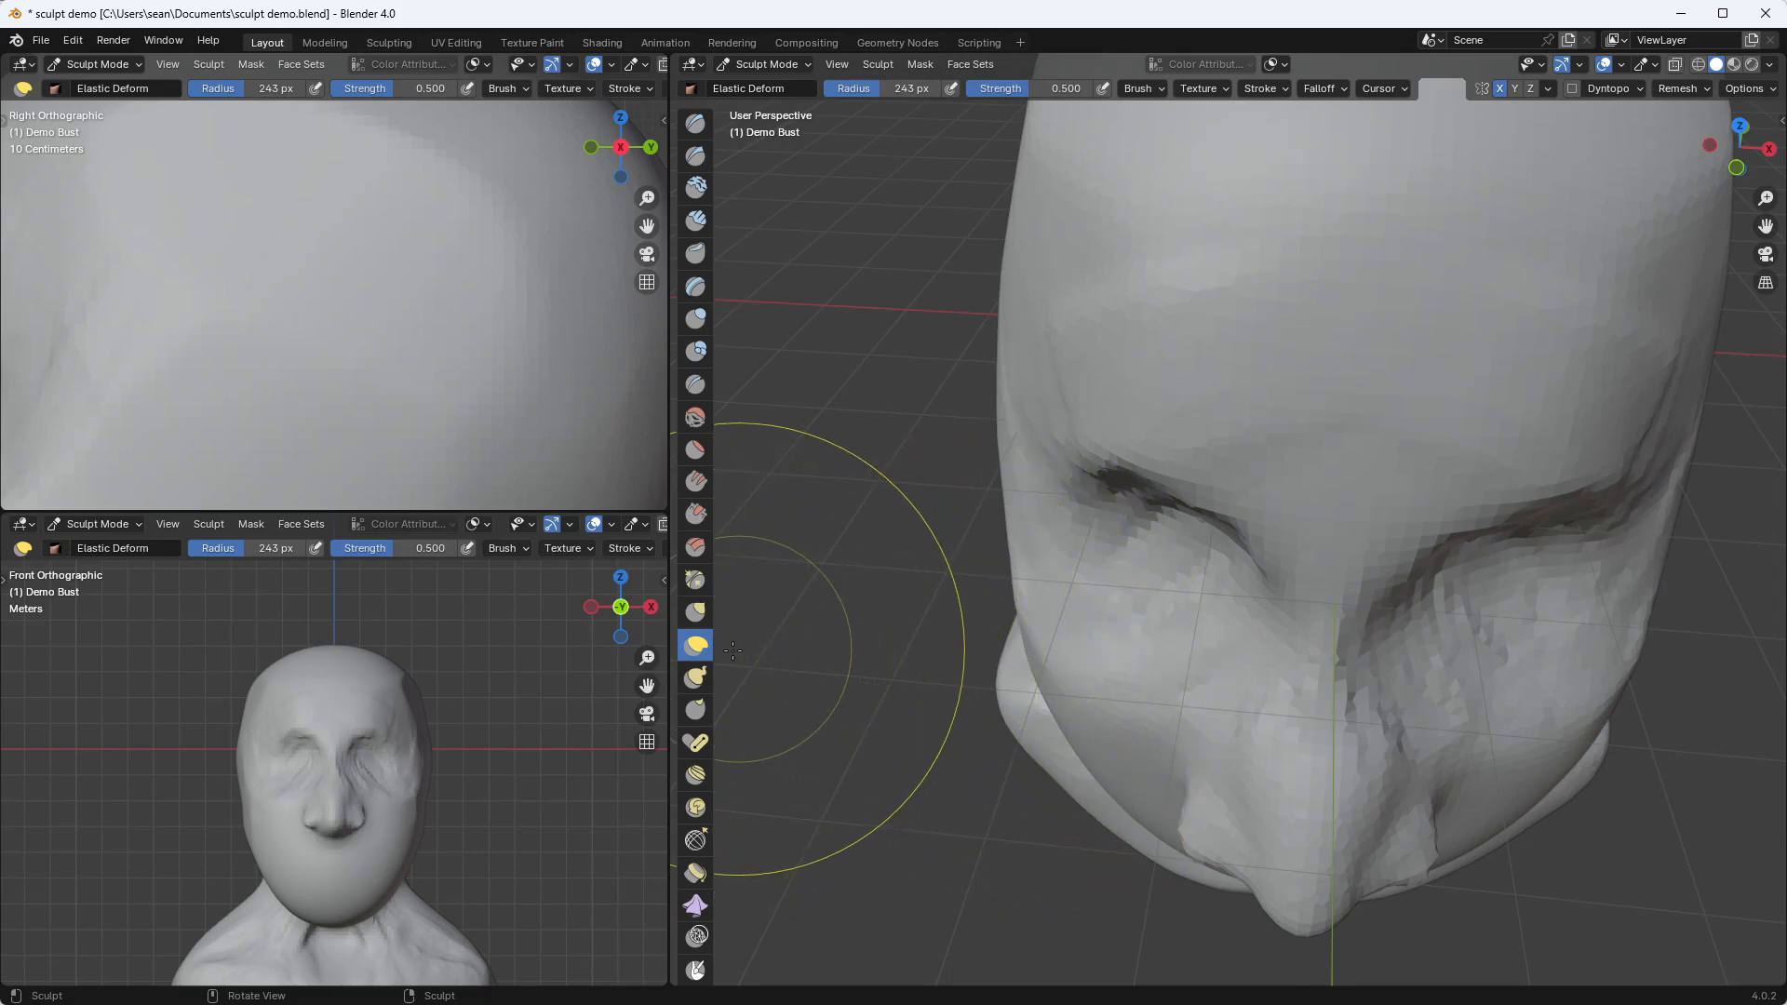
Try pulling the cheek outward with the Snake Hook brush, and undo the pull
{"action": "left_click", "coordinate": [695, 677]}
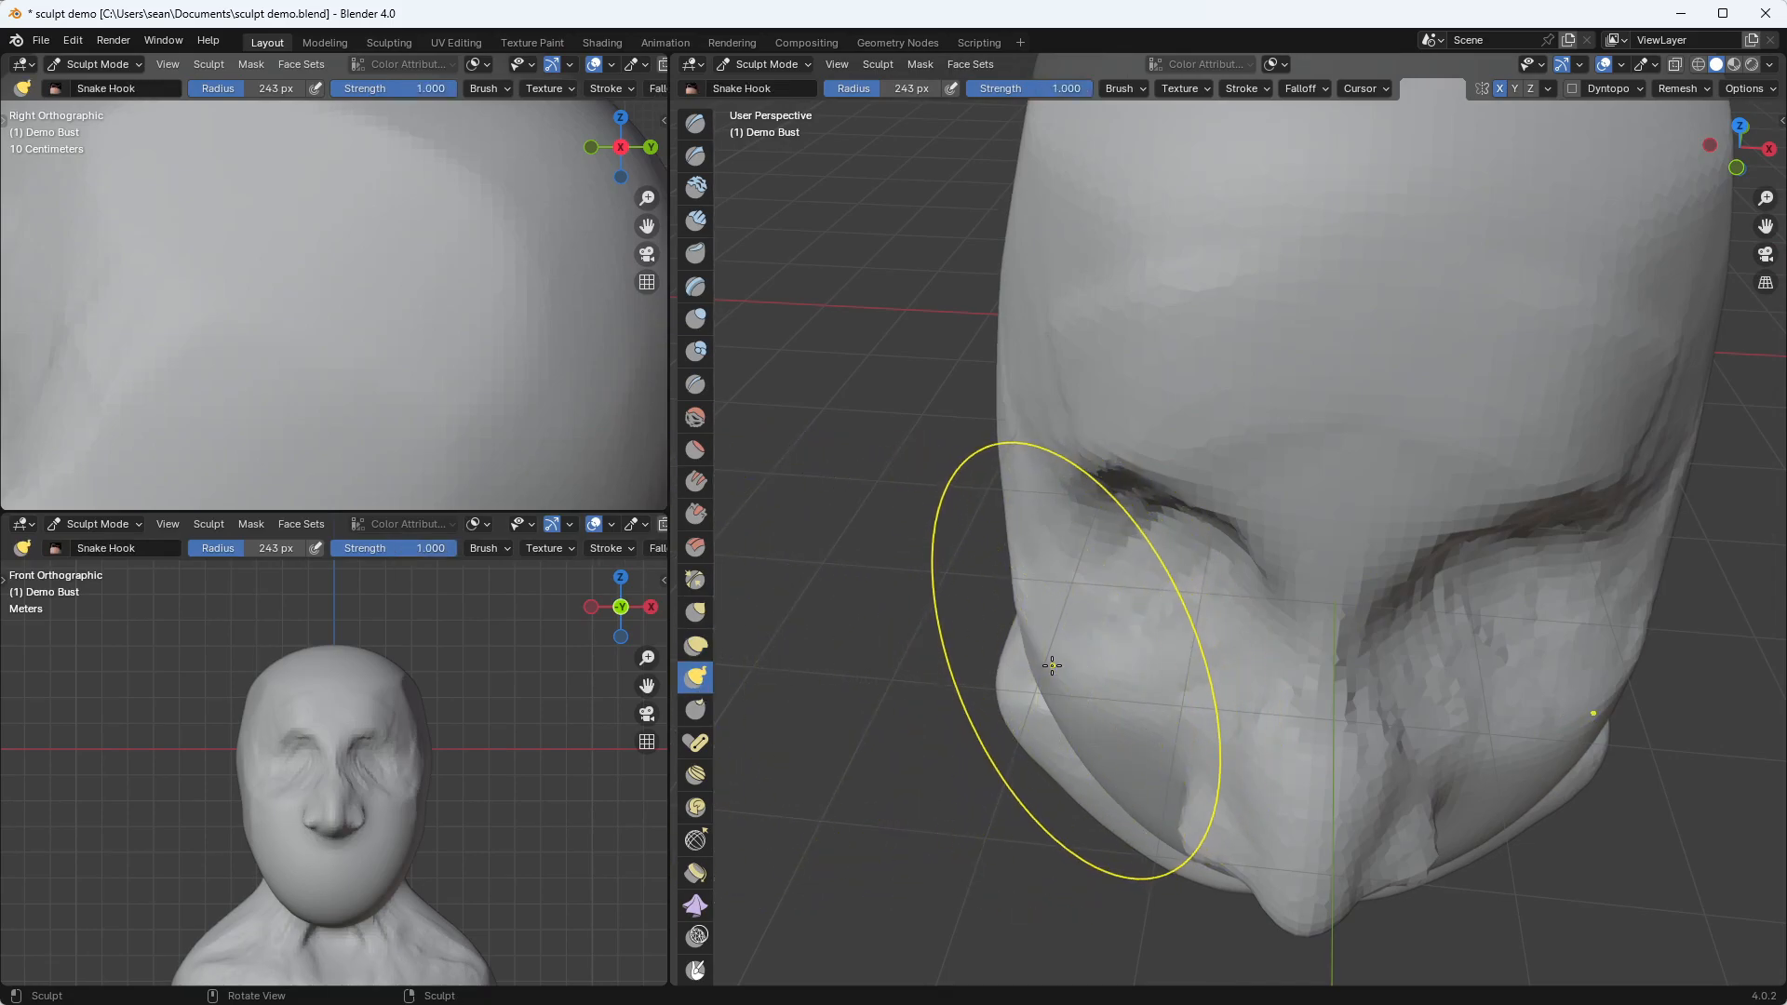
{"action": "left_click_drag", "start_coordinate": [1051, 664], "coordinate": [974, 701]}
{"action": "key", "text": "ctrl+z"}
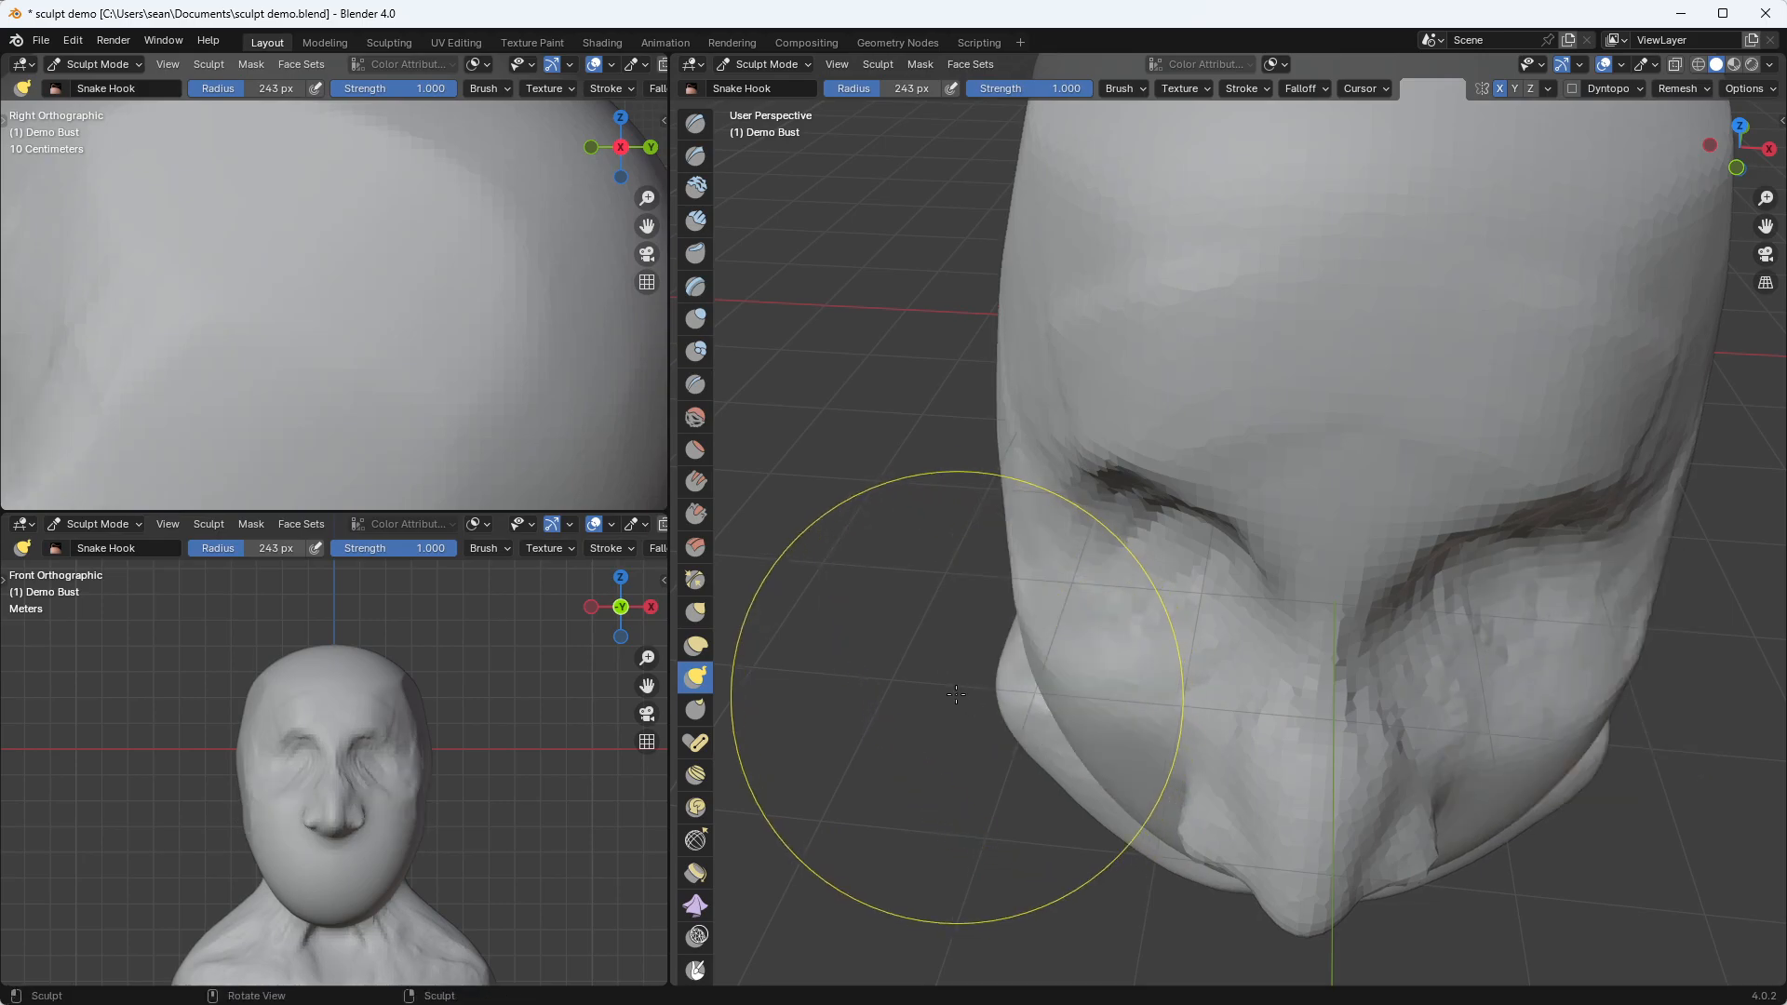
Gently reshape the cheeks and the sides of the face with mirrored Elastic Deform strokes
{"action": "left_click", "coordinate": [696, 645]}
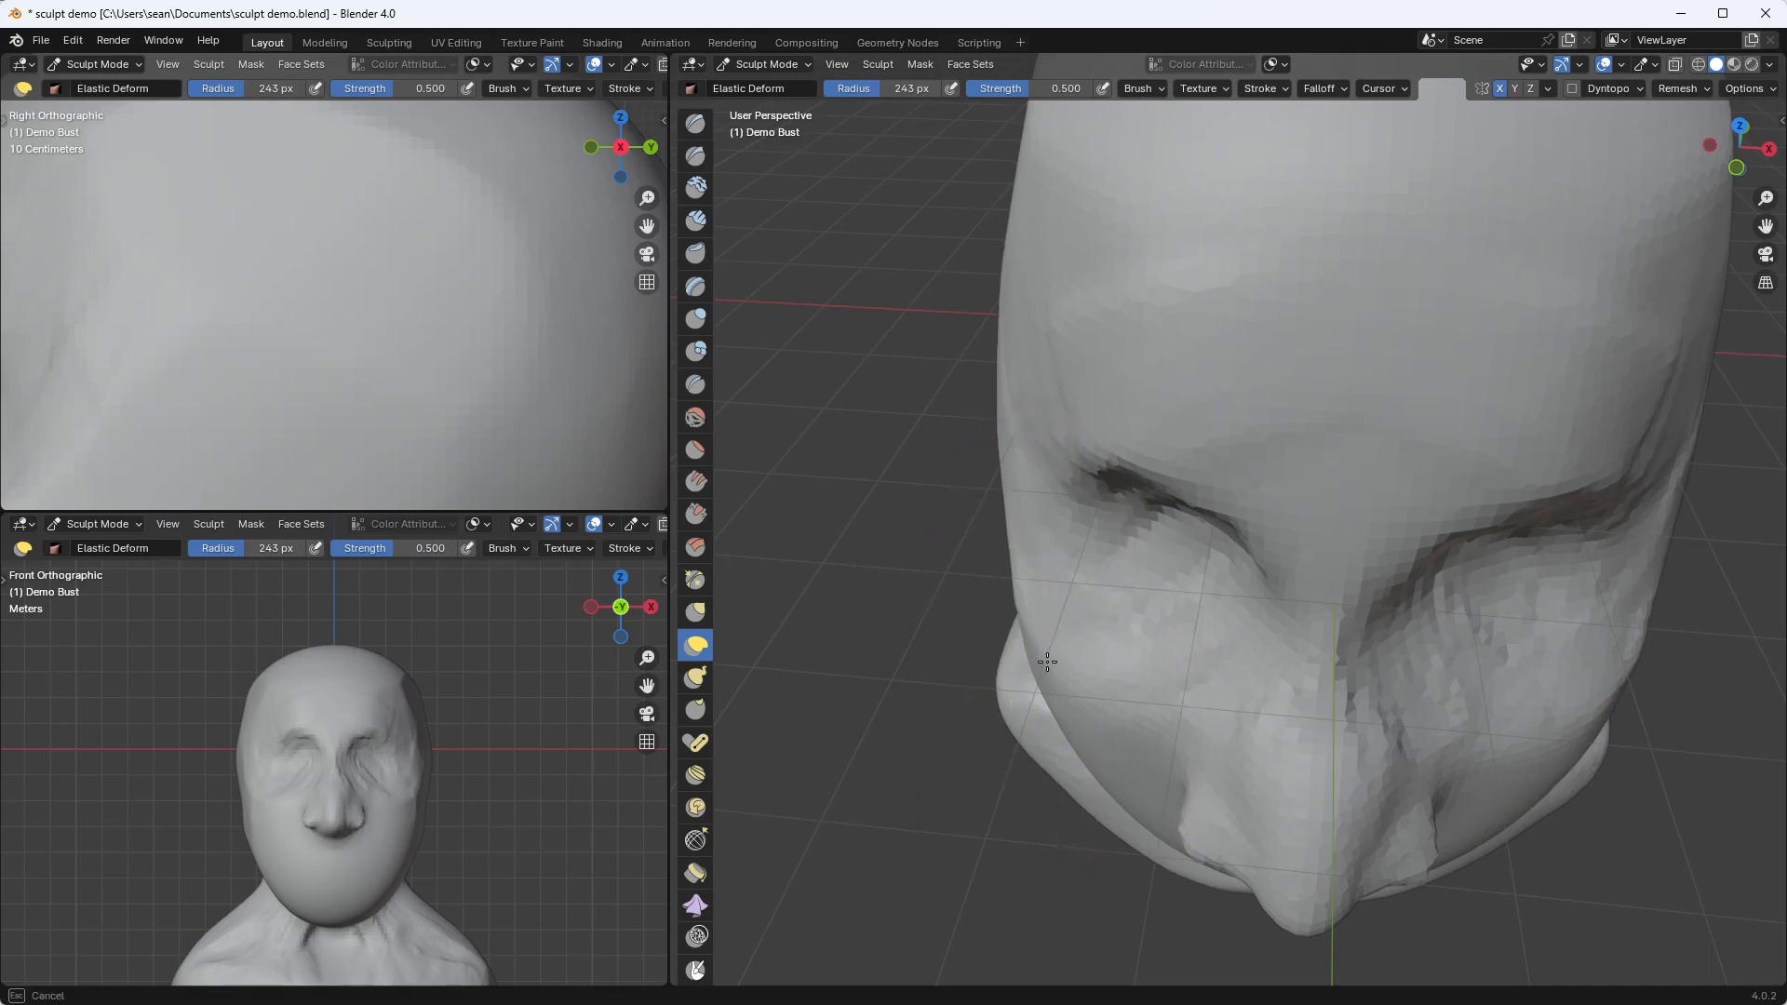
{"action": "mouse_move", "coordinate": [1061, 668]}
{"action": "left_mouse_down"}
{"action": "mouse_move", "coordinate": [1089, 668]}
{"action": "mouse_move", "coordinate": [1068, 670]}
{"action": "mouse_move", "coordinate": [1046, 606]}
{"action": "left_mouse_up"}
{"action": "middle_click_drag", "start_coordinate": [1045, 606], "coordinate": [1121, 602]}
{"action": "mouse_move", "coordinate": [1120, 602]}
{"action": "left_mouse_down"}
{"action": "mouse_move", "coordinate": [1125, 648]}
{"action": "mouse_move", "coordinate": [1160, 682]}
{"action": "left_mouse_up"}
{"action": "middle_click_drag", "start_coordinate": [1161, 682], "coordinate": [1316, 651]}
{"action": "left_click_drag", "start_coordinate": [1316, 651], "coordinate": [1238, 644]}
{"action": "mouse_move", "coordinate": [1238, 644]}
{"action": "middle_mouse_down"}
{"action": "mouse_move", "coordinate": [1356, 628]}
{"action": "mouse_move", "coordinate": [1058, 598]}
{"action": "middle_mouse_up"}
{"action": "left_click_drag", "start_coordinate": [1057, 598], "coordinate": [1070, 605]}
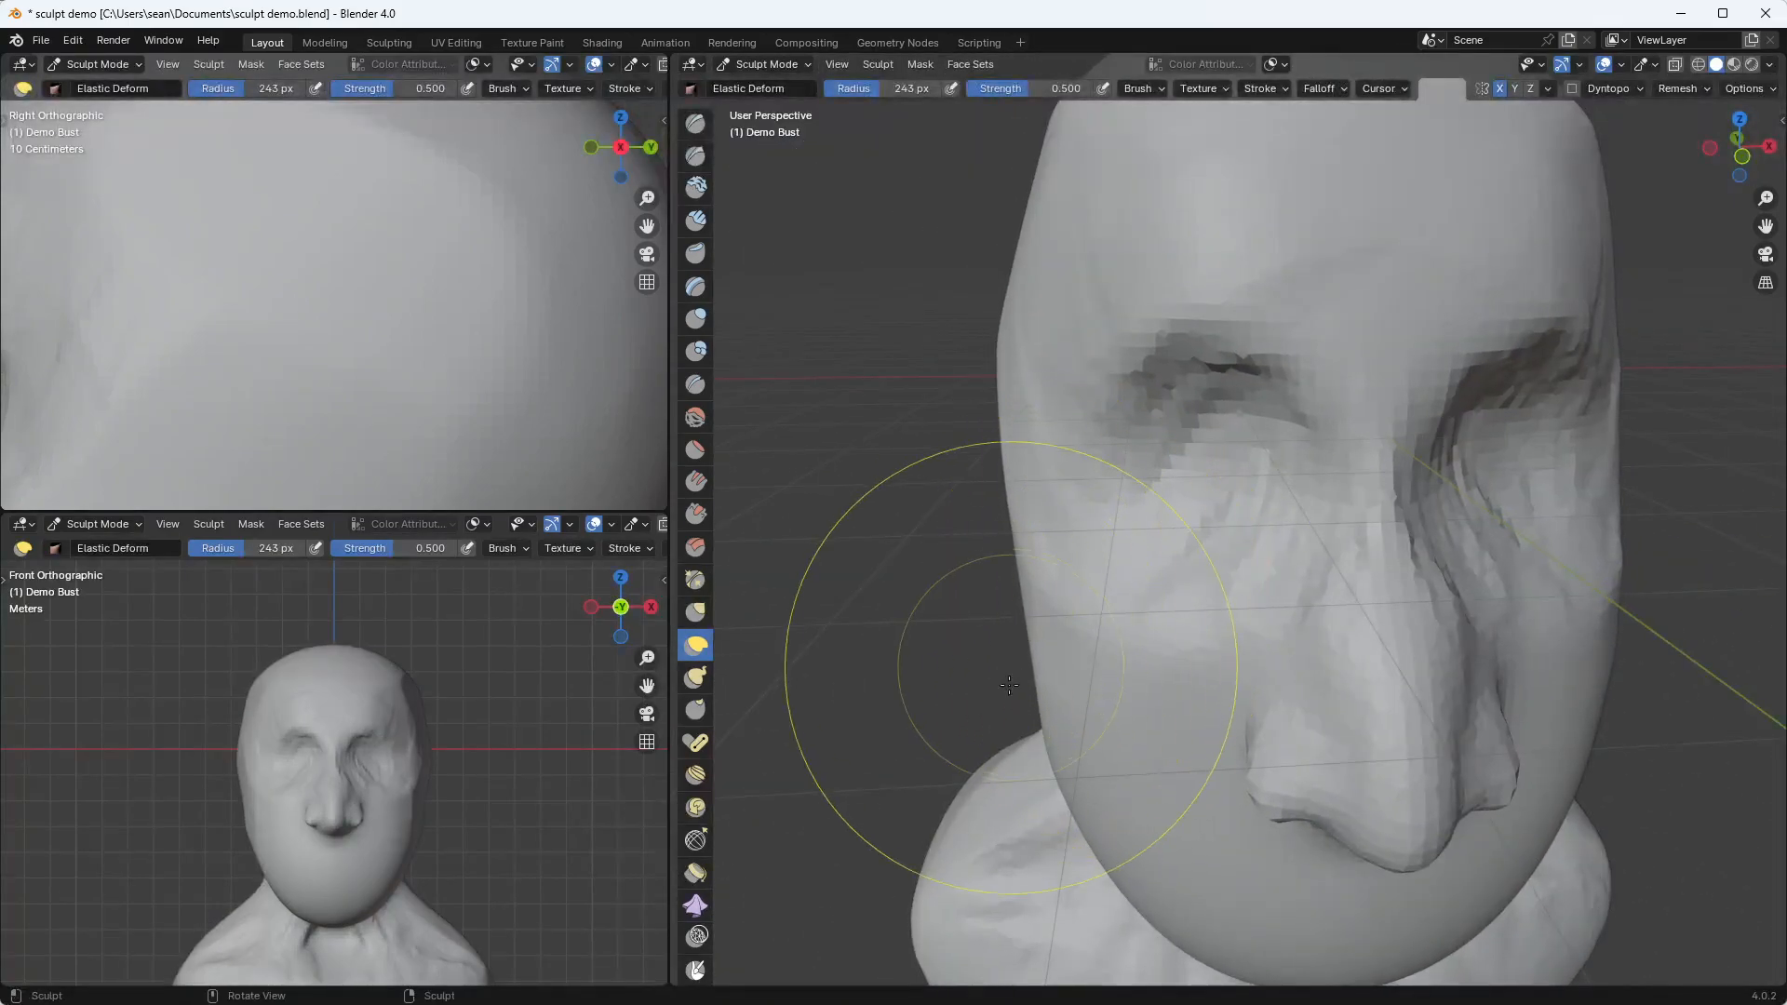
Sculpt a hard-edged strip along the side of the head above the temple with Clay Strips at a 129 px radius
{"action": "left_click", "coordinate": [696, 483]}
{"action": "middle_click_drag", "start_coordinate": [1210, 516], "coordinate": [1307, 505]}
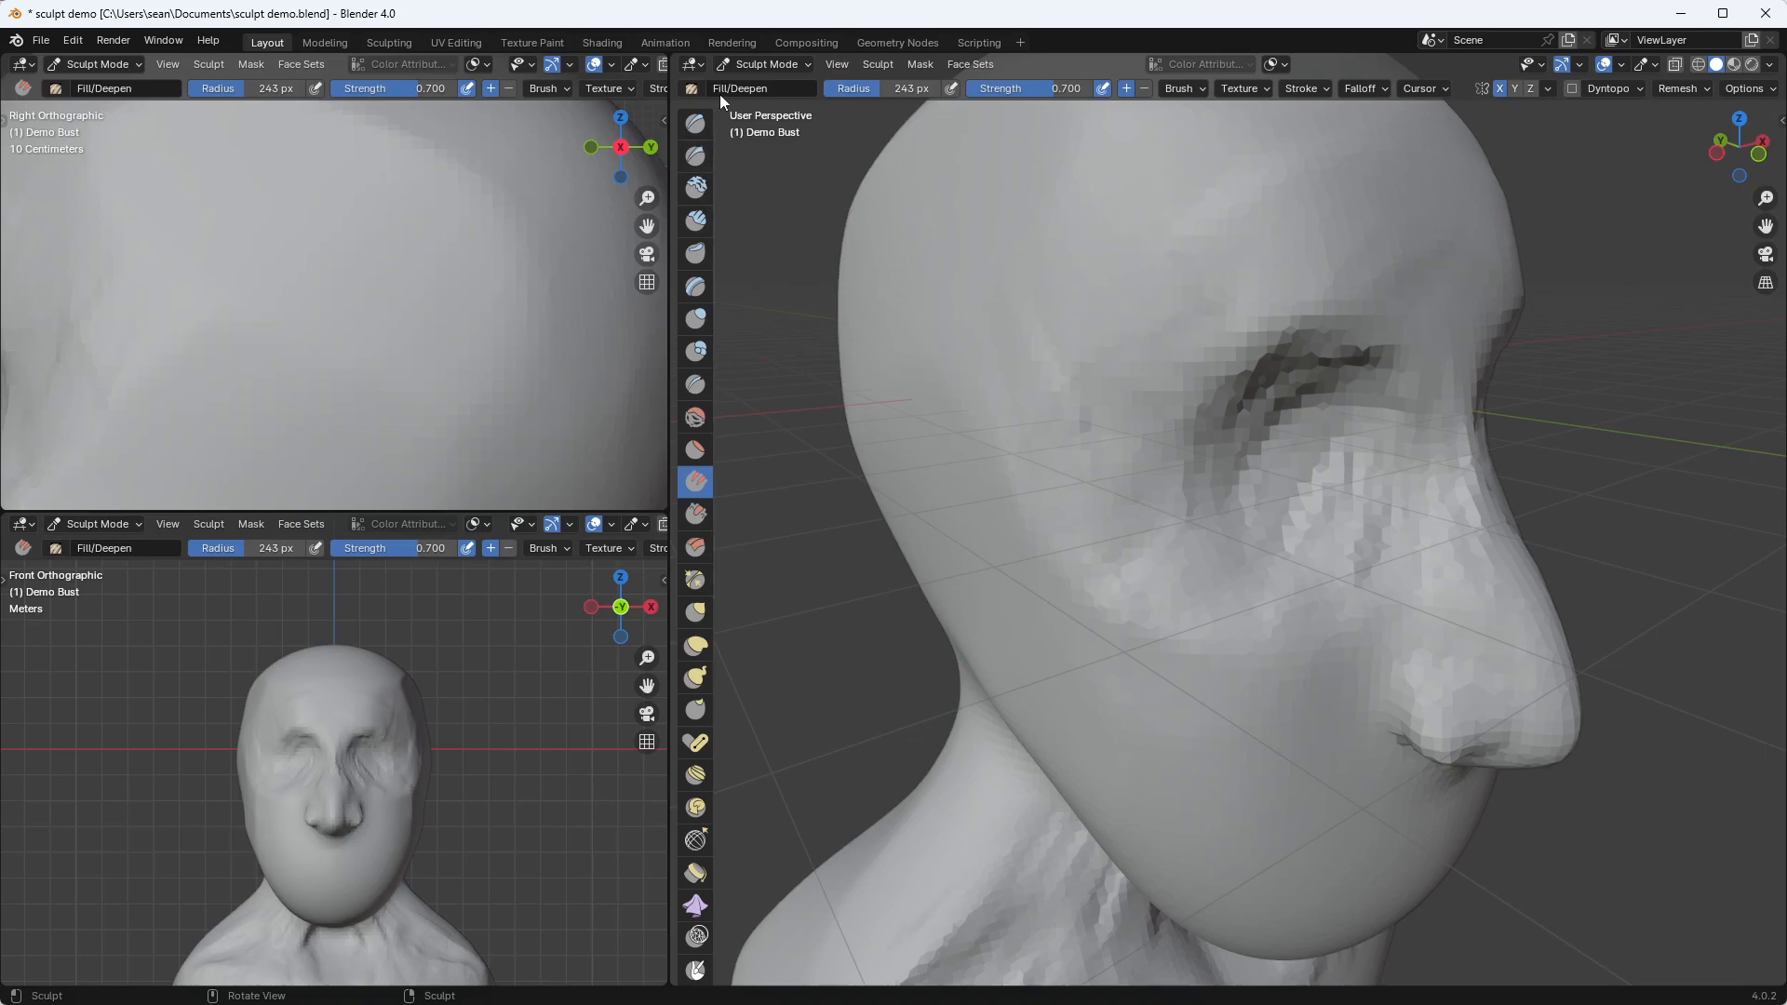
{"action": "left_click", "coordinate": [696, 188]}
{"action": "left_click", "coordinate": [695, 221]}
{"action": "mouse_move", "coordinate": [931, 372]}
{"action": "middle_mouse_down"}
{"action": "mouse_move", "coordinate": [1009, 355]}
{"action": "mouse_move", "coordinate": [1120, 522]}
{"action": "middle_mouse_up"}
{"action": "key", "text": "f"}
{"action": "left_click", "coordinate": [1077, 466]}
{"action": "mouse_move", "coordinate": [1077, 465]}
{"action": "left_mouse_down"}
{"action": "mouse_move", "coordinate": [1077, 446]}
{"action": "mouse_move", "coordinate": [1104, 478]}
{"action": "left_mouse_up"}
{"action": "mouse_move", "coordinate": [1105, 478]}
{"action": "middle_mouse_down"}
{"action": "mouse_move", "coordinate": [1229, 447]}
{"action": "mouse_move", "coordinate": [1228, 471]}
{"action": "mouse_move", "coordinate": [1143, 503]}
{"action": "middle_mouse_up"}
{"action": "mouse_move", "coordinate": [1143, 503]}
{"action": "left_mouse_down"}
{"action": "mouse_move", "coordinate": [1260, 399]}
{"action": "mouse_move", "coordinate": [1046, 638]}
{"action": "left_mouse_up"}
{"action": "mouse_move", "coordinate": [1045, 638]}
{"action": "middle_mouse_down"}
{"action": "mouse_move", "coordinate": [1177, 531]}
{"action": "mouse_move", "coordinate": [1128, 564]}
{"action": "mouse_move", "coordinate": [989, 578]}
{"action": "middle_mouse_up"}
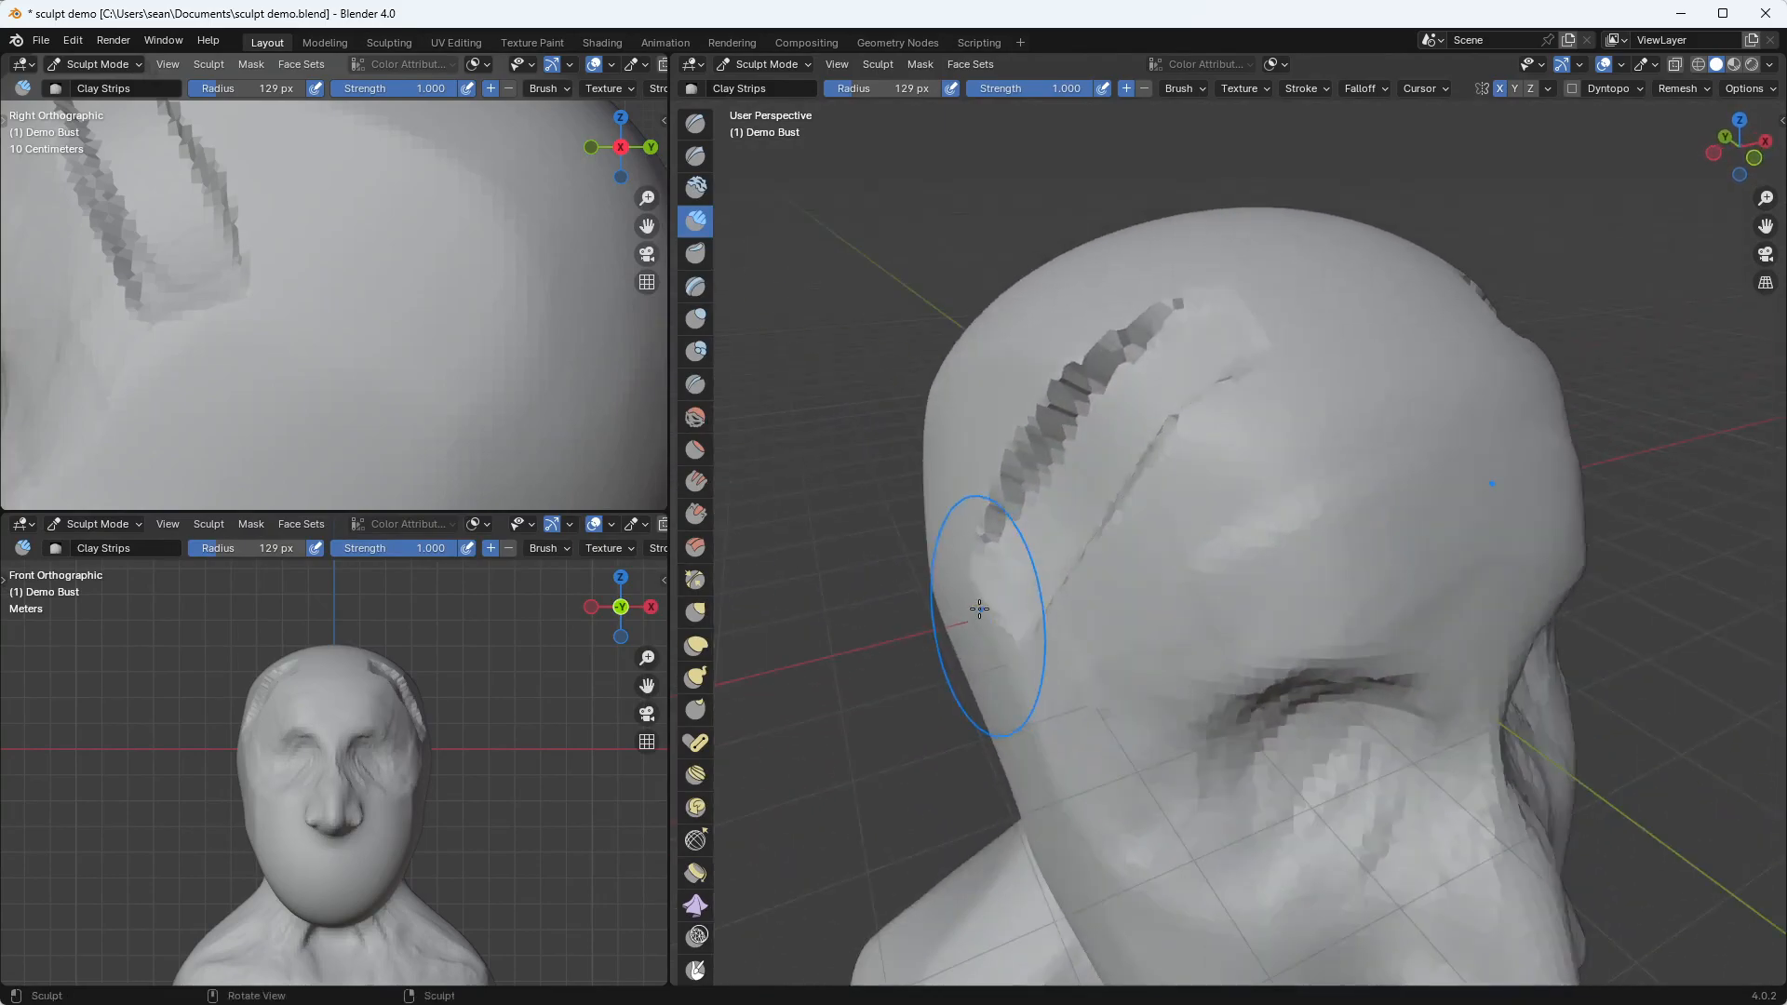
Work over the clay strip on the side of the head with Fill brush strokes at 0.700 strength
{"action": "left_click", "coordinate": [696, 480]}
{"action": "mouse_move", "coordinate": [1069, 450]}
{"action": "left_mouse_down"}
{"action": "mouse_move", "coordinate": [1066, 400]}
{"action": "mouse_move", "coordinate": [1169, 499]}
{"action": "mouse_move", "coordinate": [997, 351]}
{"action": "mouse_move", "coordinate": [1057, 400]}
{"action": "mouse_move", "coordinate": [1032, 350]}
{"action": "left_mouse_up"}
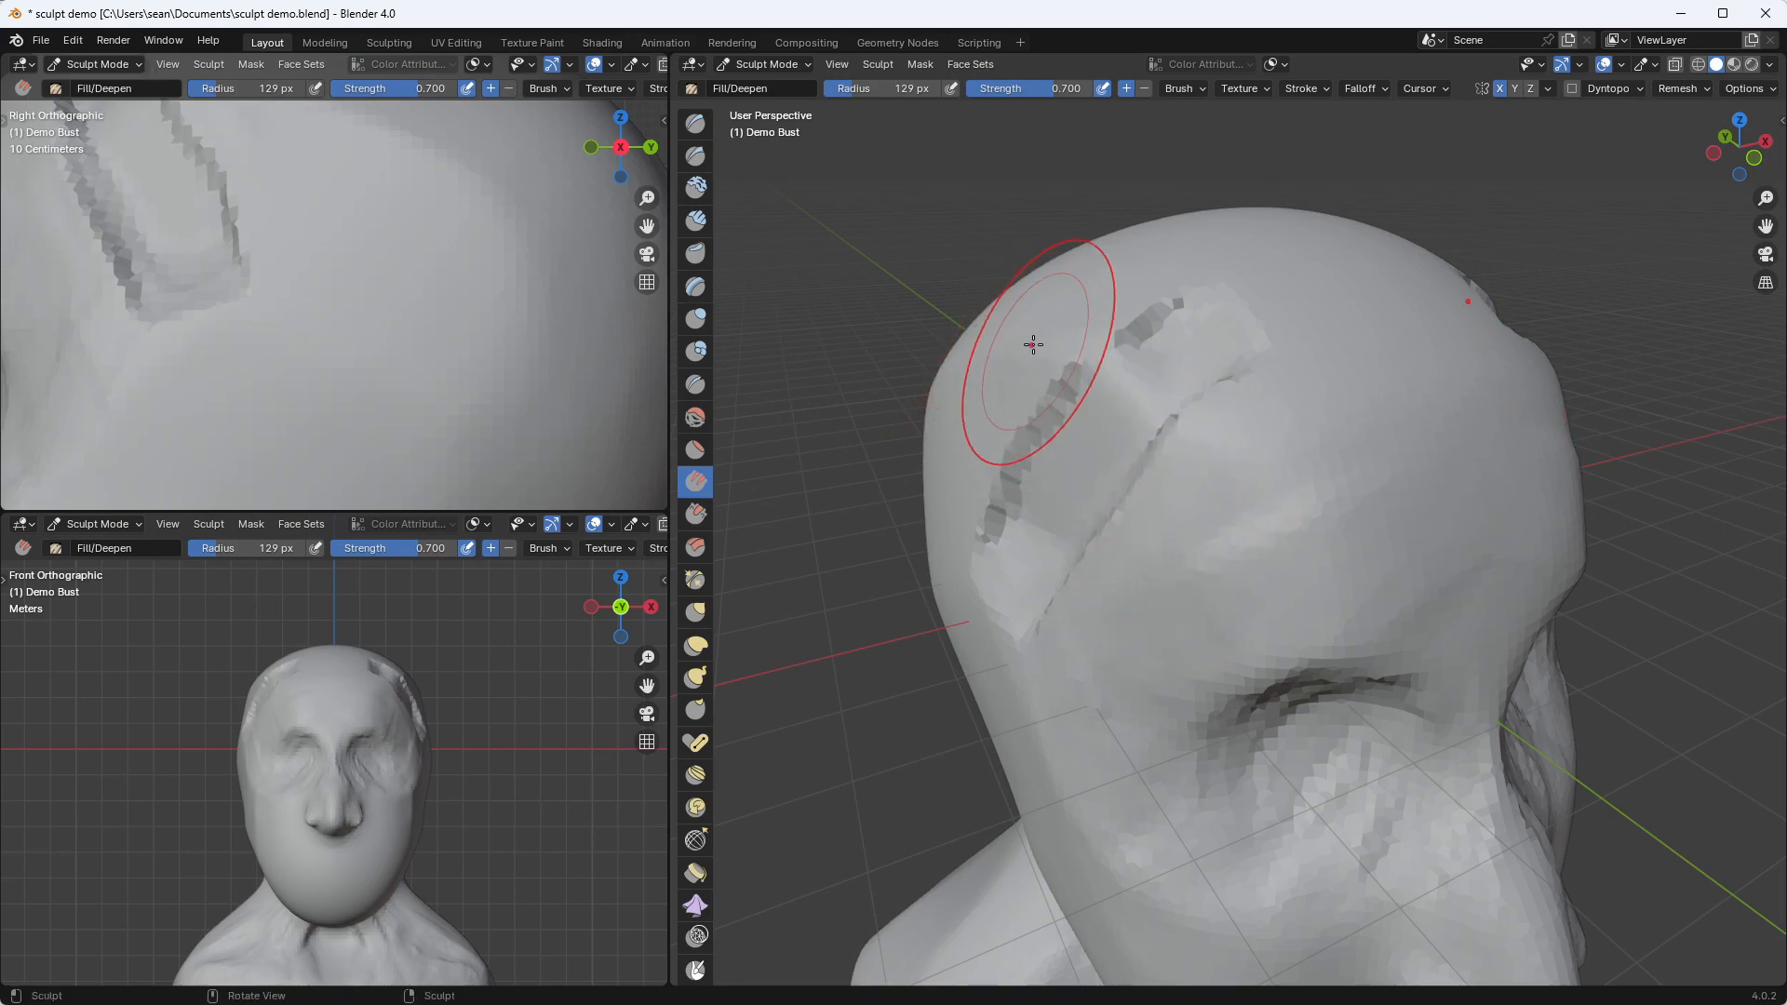
{"action": "middle_click_drag", "start_coordinate": [1069, 459], "coordinate": [1207, 526]}
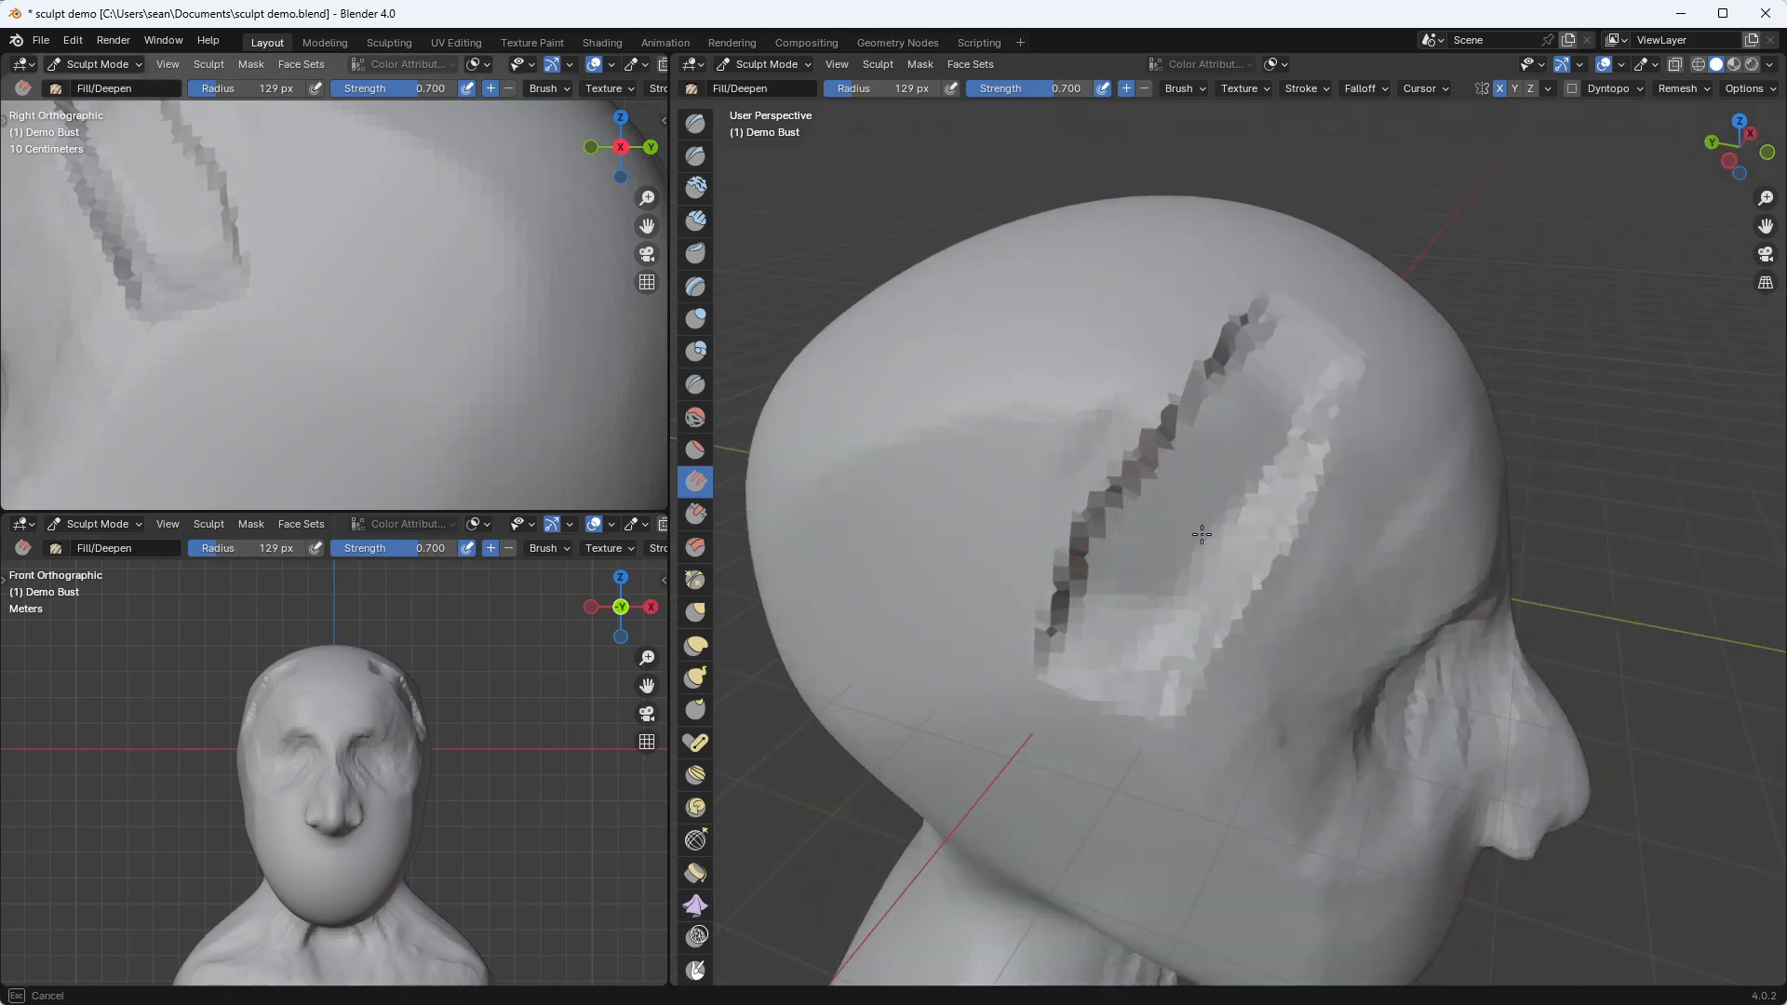
{"action": "mouse_move", "coordinate": [1186, 552]}
{"action": "left_mouse_down"}
{"action": "mouse_move", "coordinate": [1042, 558]}
{"action": "mouse_move", "coordinate": [1112, 612]}
{"action": "left_mouse_up"}
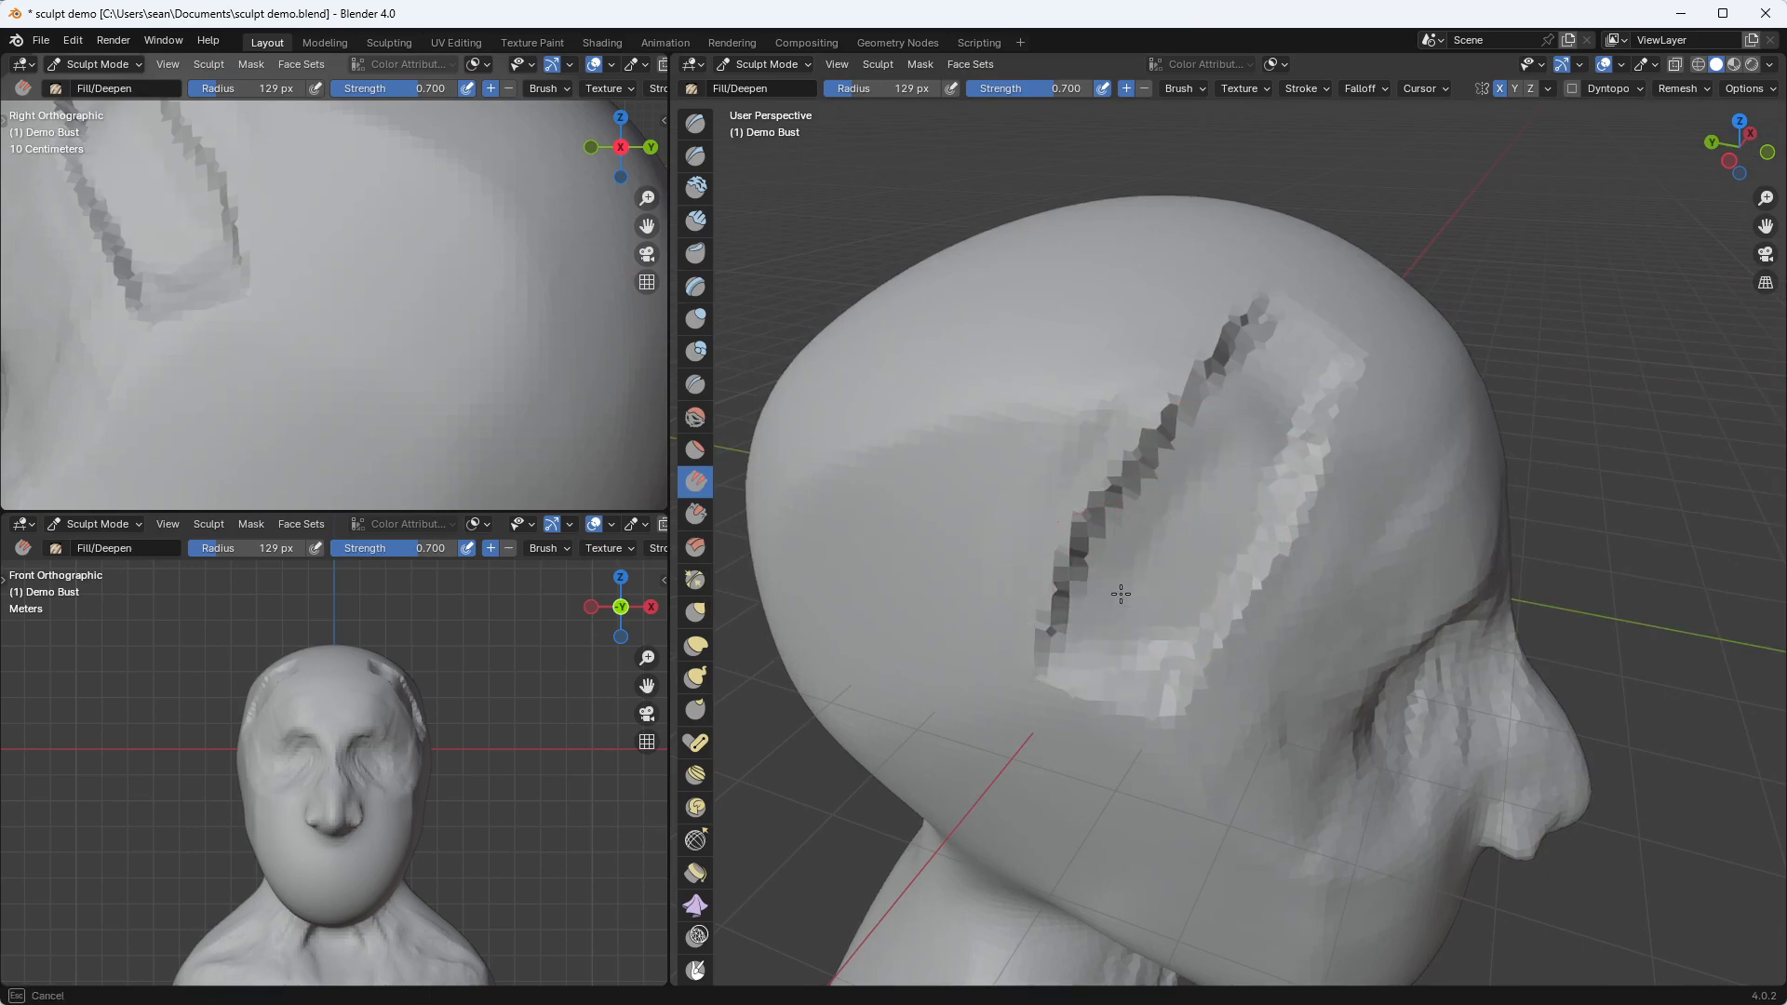
{"action": "middle_click_drag", "start_coordinate": [1141, 534], "coordinate": [1071, 422]}
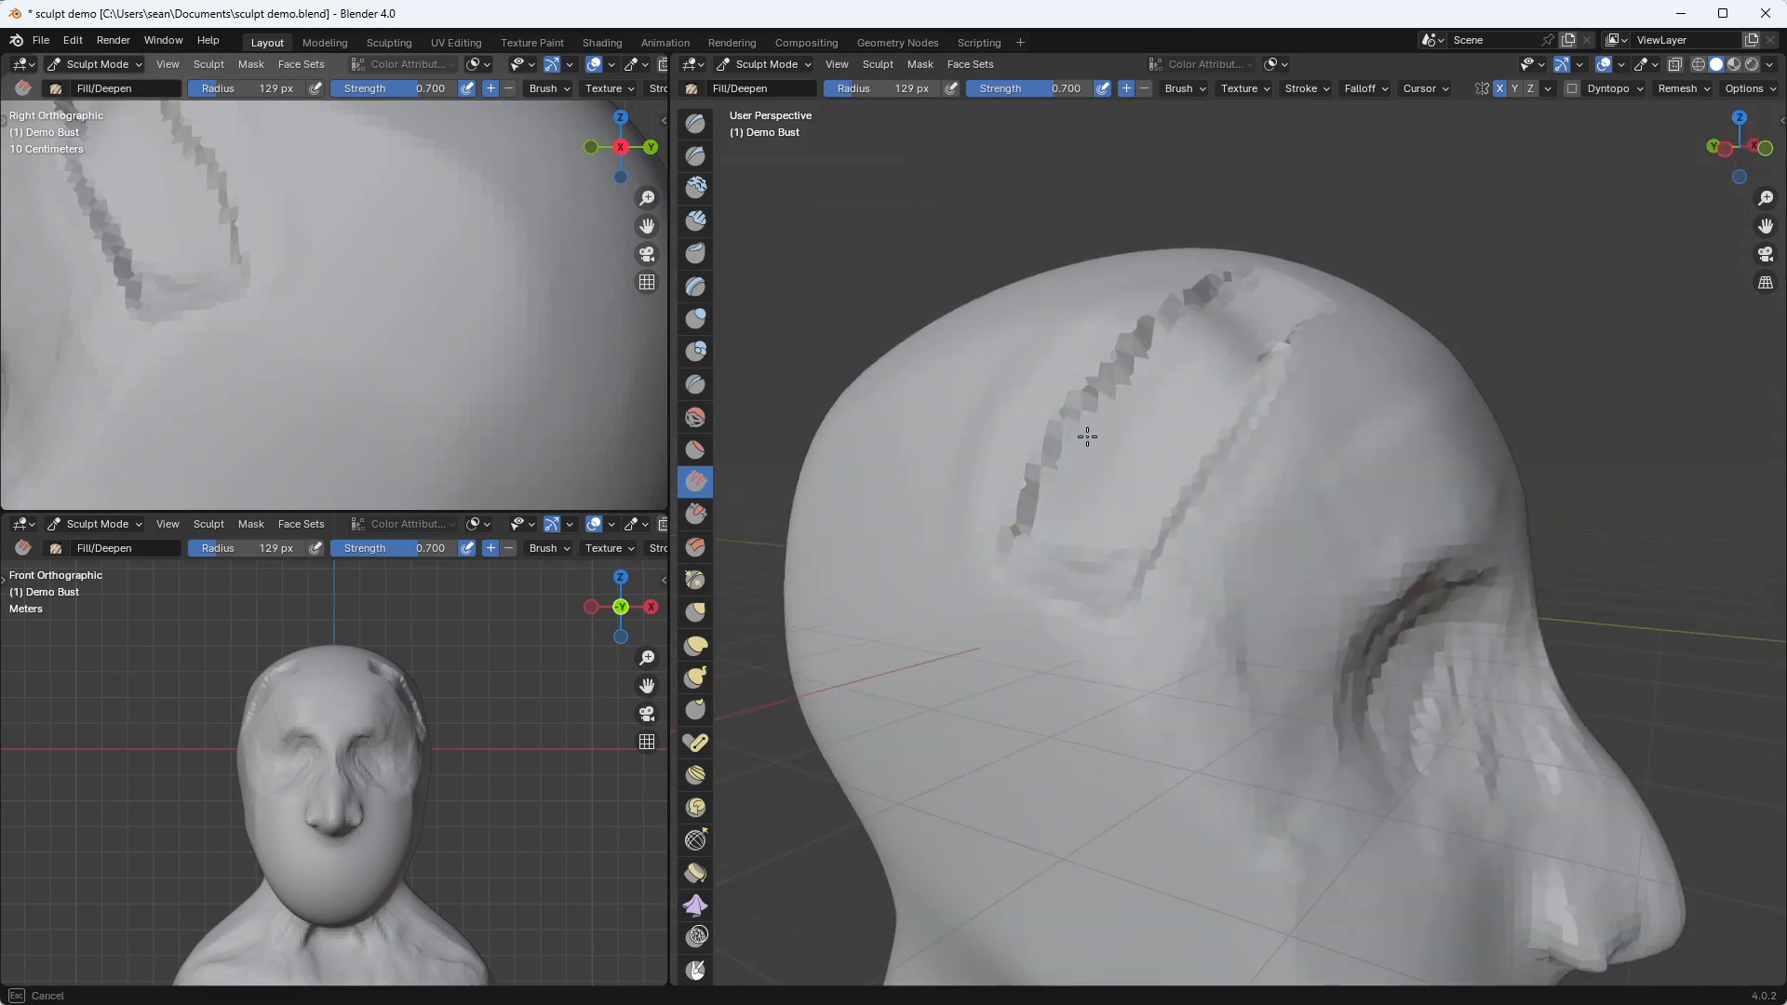
{"action": "left_click_drag", "start_coordinate": [1079, 524], "coordinate": [1023, 558]}
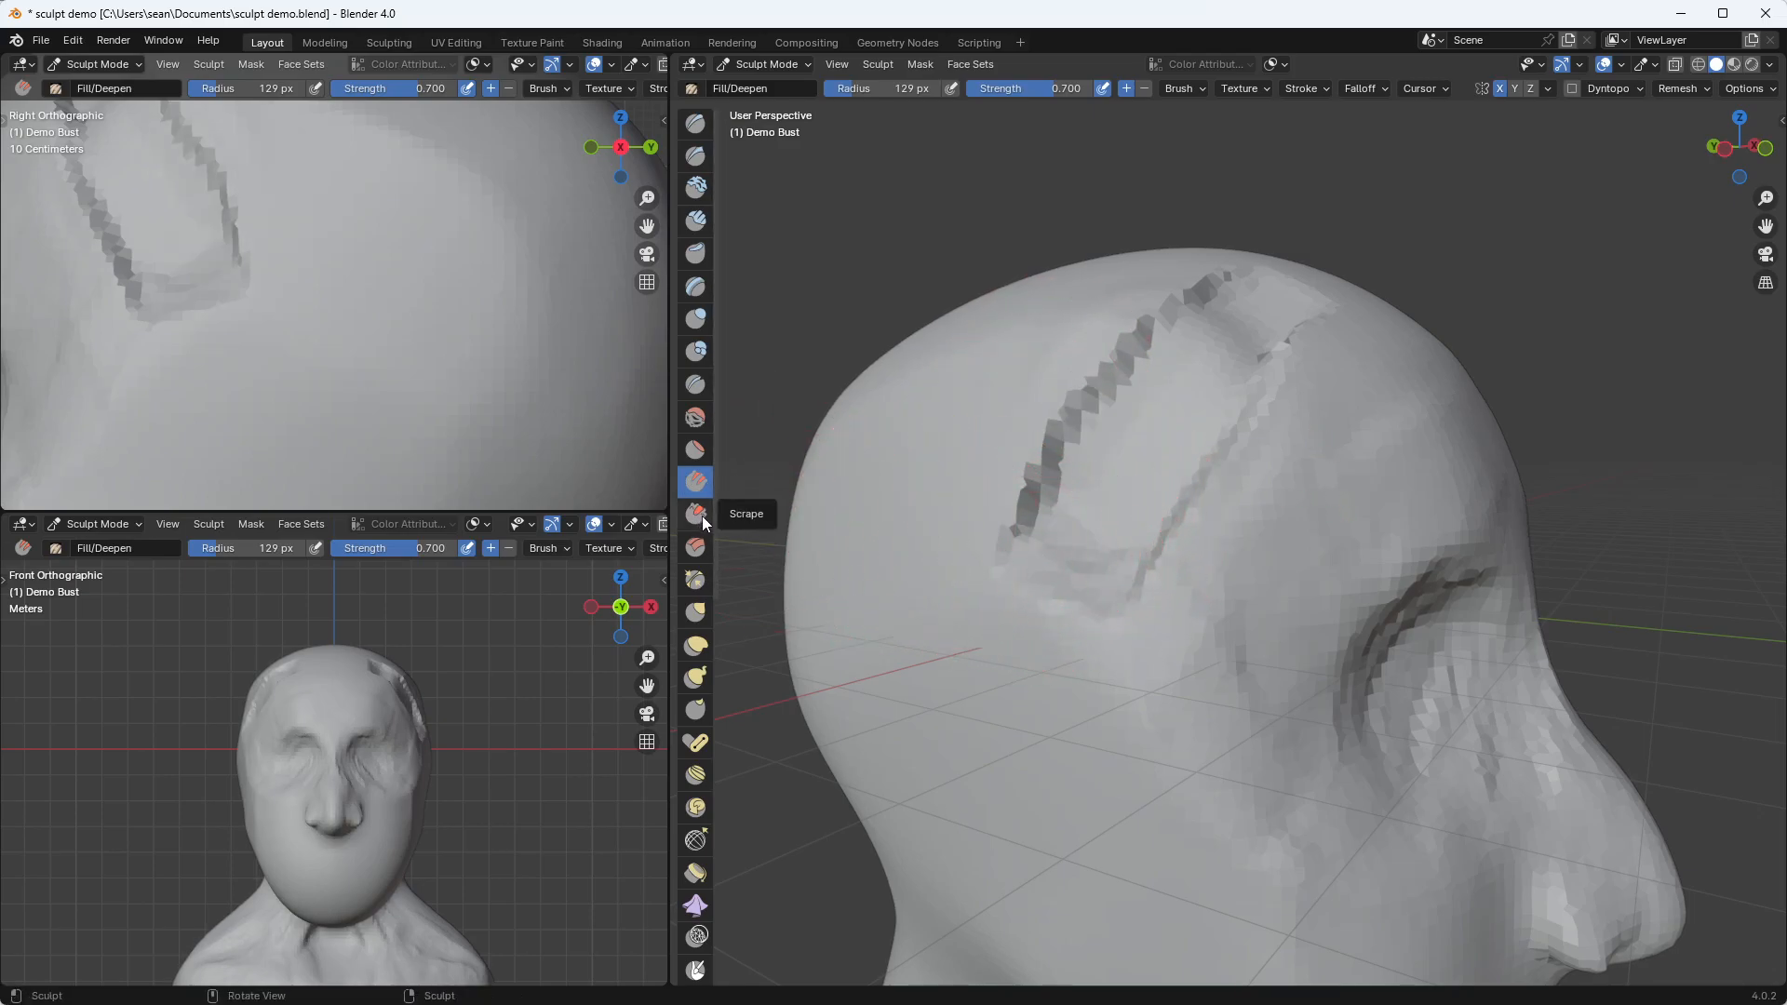
Scrape down the edges of the clay strip with the Scrape brush, including one inverted stroke
{"action": "left_click", "coordinate": [702, 516]}
{"action": "left_click_drag", "start_coordinate": [1066, 478], "coordinate": [1085, 432]}
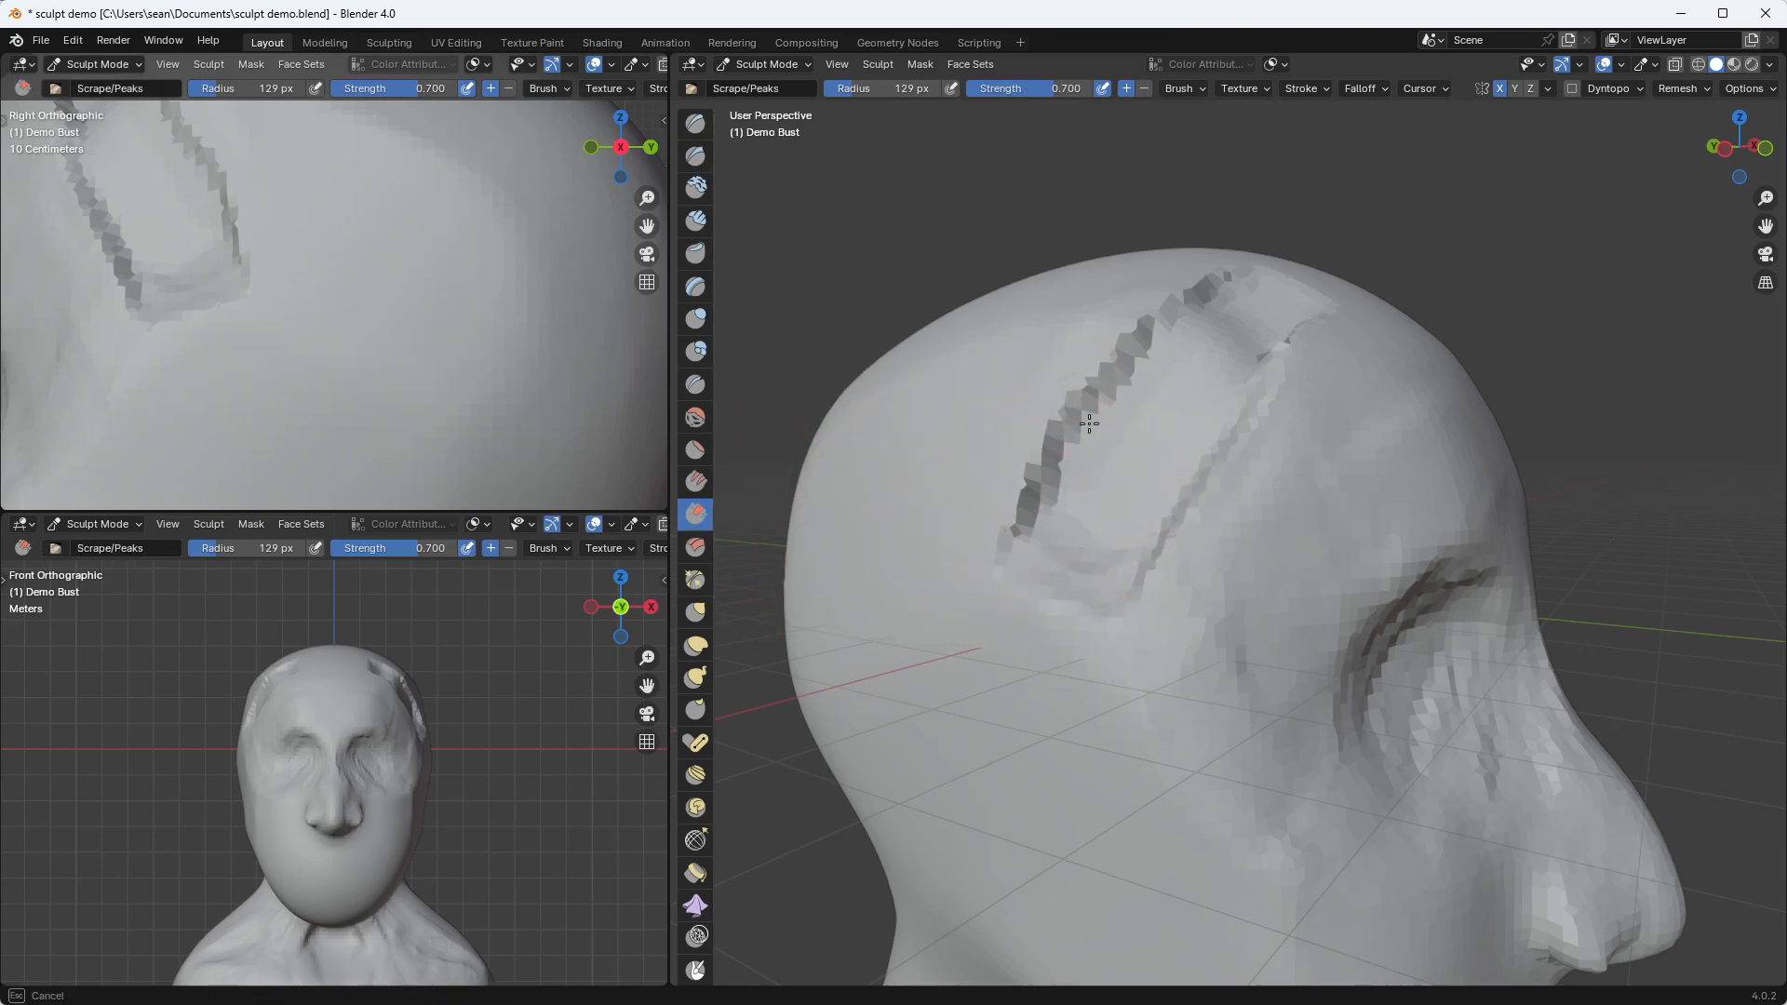
{"action": "mouse_move", "coordinate": [1081, 530]}
{"action": "left_mouse_down"}
{"action": "mouse_move", "coordinate": [1070, 391]}
{"action": "mouse_move", "coordinate": [1181, 335]}
{"action": "mouse_move", "coordinate": [1177, 384]}
{"action": "left_mouse_up"}
{"action": "mouse_move", "coordinate": [1177, 384]}
{"action": "middle_mouse_down"}
{"action": "mouse_move", "coordinate": [1121, 506]}
{"action": "mouse_move", "coordinate": [1196, 438]}
{"action": "middle_mouse_up"}
{"action": "mouse_move", "coordinate": [1197, 438]}
{"action": "left_mouse_down"}
{"action": "mouse_move", "coordinate": [1250, 490]}
{"action": "mouse_move", "coordinate": [1196, 507]}
{"action": "mouse_move", "coordinate": [1221, 463]}
{"action": "mouse_move", "coordinate": [1167, 562]}
{"action": "left_mouse_up"}
{"action": "middle_click_drag", "start_coordinate": [1167, 561], "coordinate": [1217, 517]}
{"action": "mouse_move", "coordinate": [1217, 517]}
{"action": "left_mouse_down"}
{"action": "mouse_move", "coordinate": [1241, 513]}
{"action": "mouse_move", "coordinate": [1176, 586]}
{"action": "mouse_move", "coordinate": [1248, 499]}
{"action": "mouse_move", "coordinate": [1165, 571]}
{"action": "left_mouse_up"}
{"action": "middle_click_drag", "start_coordinate": [1165, 571], "coordinate": [1164, 487]}
{"action": "left_click_drag", "start_coordinate": [1164, 606], "coordinate": [1140, 479], "text": "ctrl"}
{"action": "mouse_move", "coordinate": [1140, 480]}
{"action": "middle_mouse_down"}
{"action": "mouse_move", "coordinate": [1157, 558]}
{"action": "mouse_move", "coordinate": [1049, 693]}
{"action": "middle_mouse_up"}
{"action": "mouse_move", "coordinate": [1133, 651]}
{"action": "middle_mouse_down"}
{"action": "mouse_move", "coordinate": [1225, 522]}
{"action": "mouse_move", "coordinate": [1053, 451]}
{"action": "mouse_move", "coordinate": [977, 467]}
{"action": "mouse_move", "coordinate": [1085, 347]}
{"action": "middle_mouse_up"}
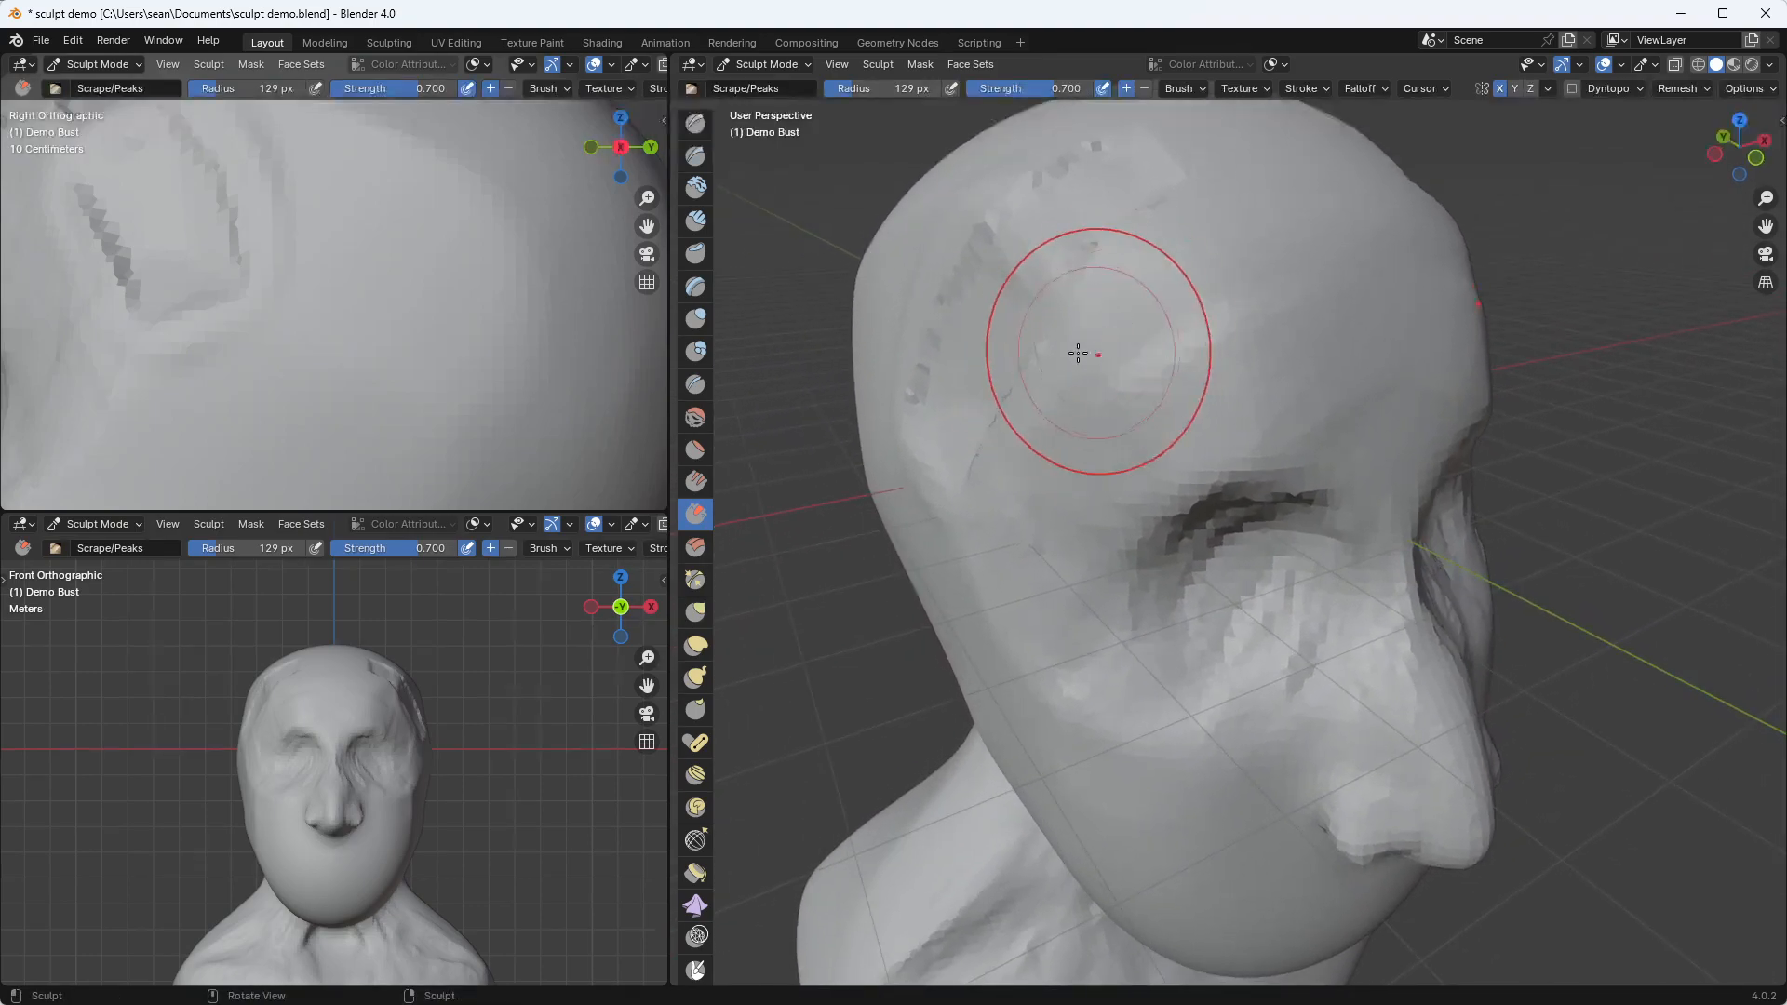
Try a Crease stroke across the forehead, and undo it
{"action": "left_click", "coordinate": [696, 549]}
{"action": "scroll", "coordinate": [696, 532], "scroll_direction": "down", "scroll_amount": 1}
{"action": "middle_click_drag", "start_coordinate": [699, 496], "coordinate": [701, 594]}
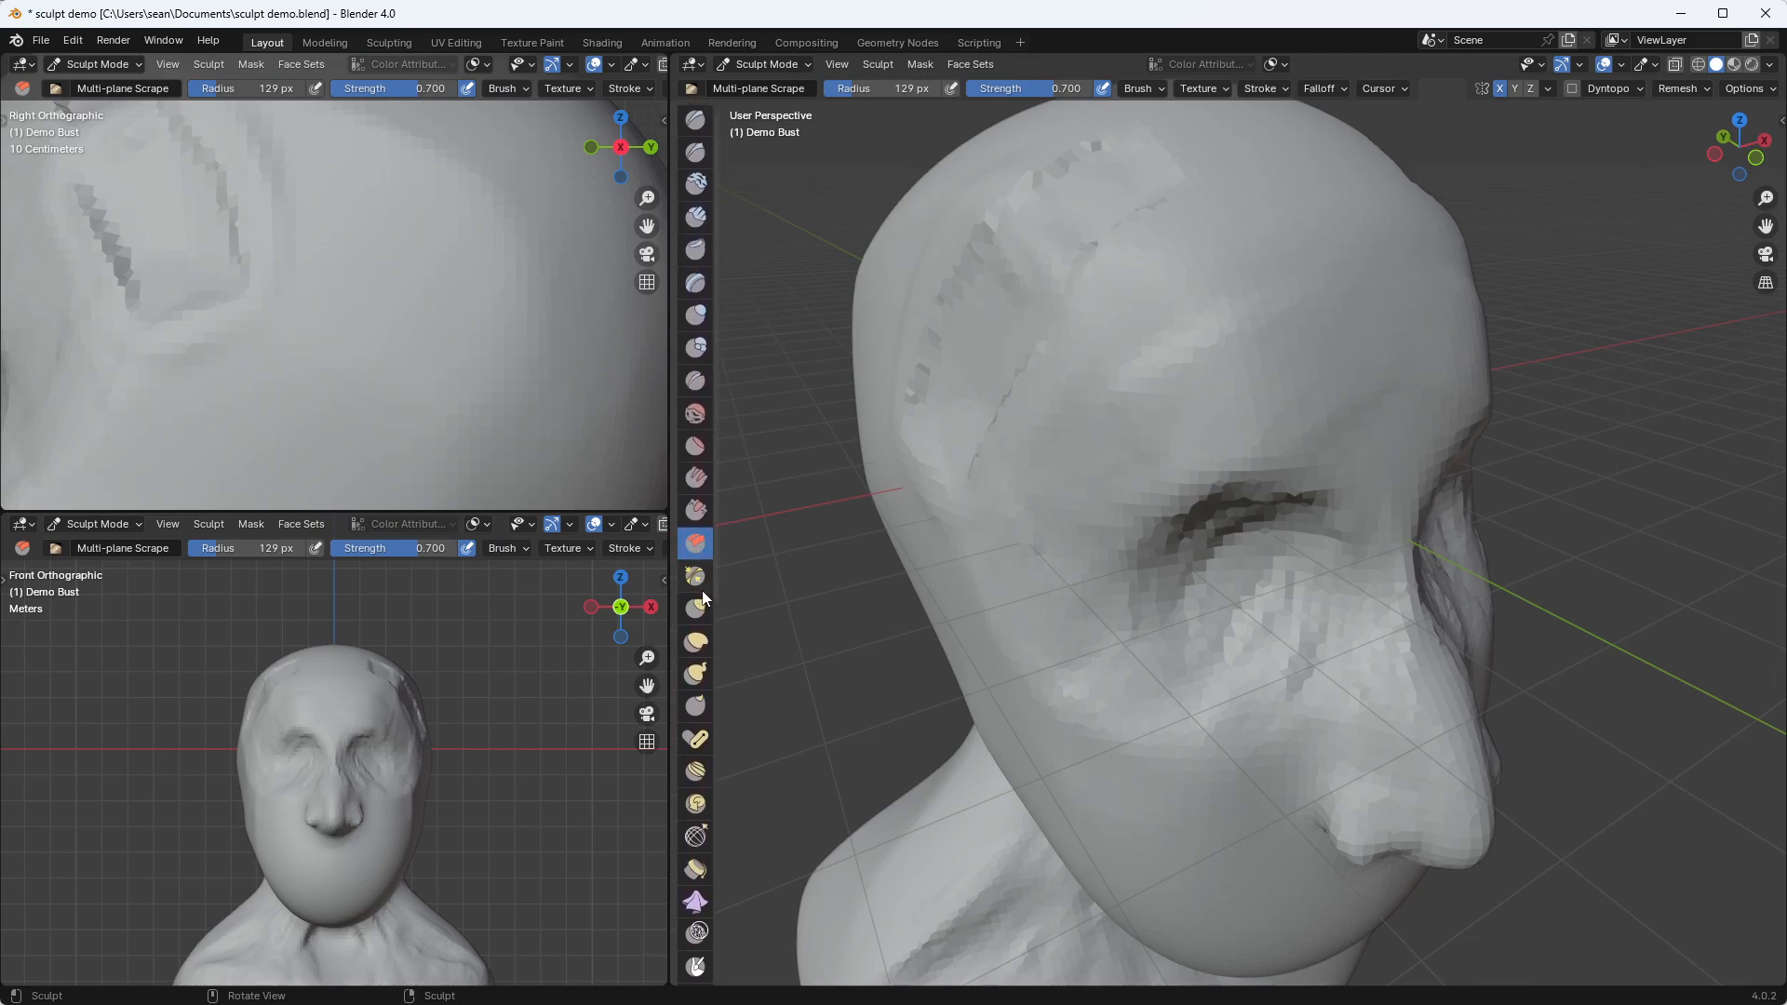
{"action": "left_click", "coordinate": [698, 379]}
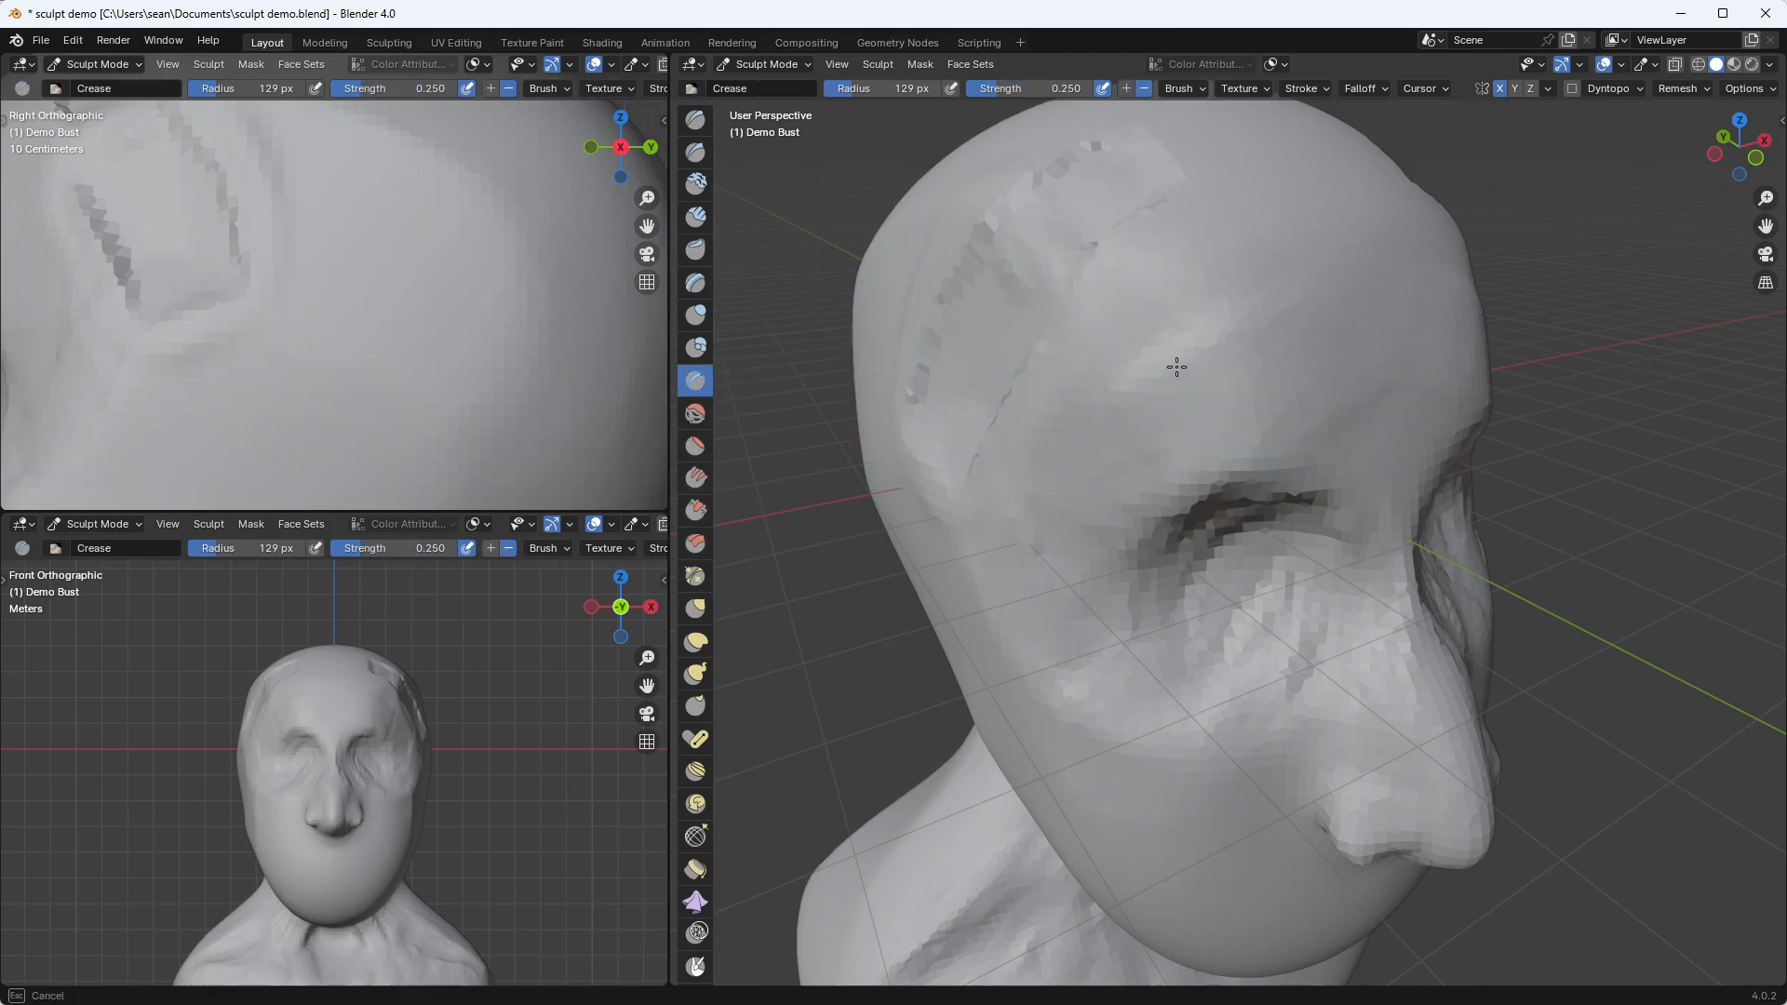
{"action": "mouse_move", "coordinate": [1348, 309]}
{"action": "left_mouse_down"}
{"action": "mouse_move", "coordinate": [1126, 372]}
{"action": "mouse_move", "coordinate": [1286, 306]}
{"action": "mouse_move", "coordinate": [1165, 390]}
{"action": "left_mouse_up"}
{"action": "key", "text": "ctrl+z"}
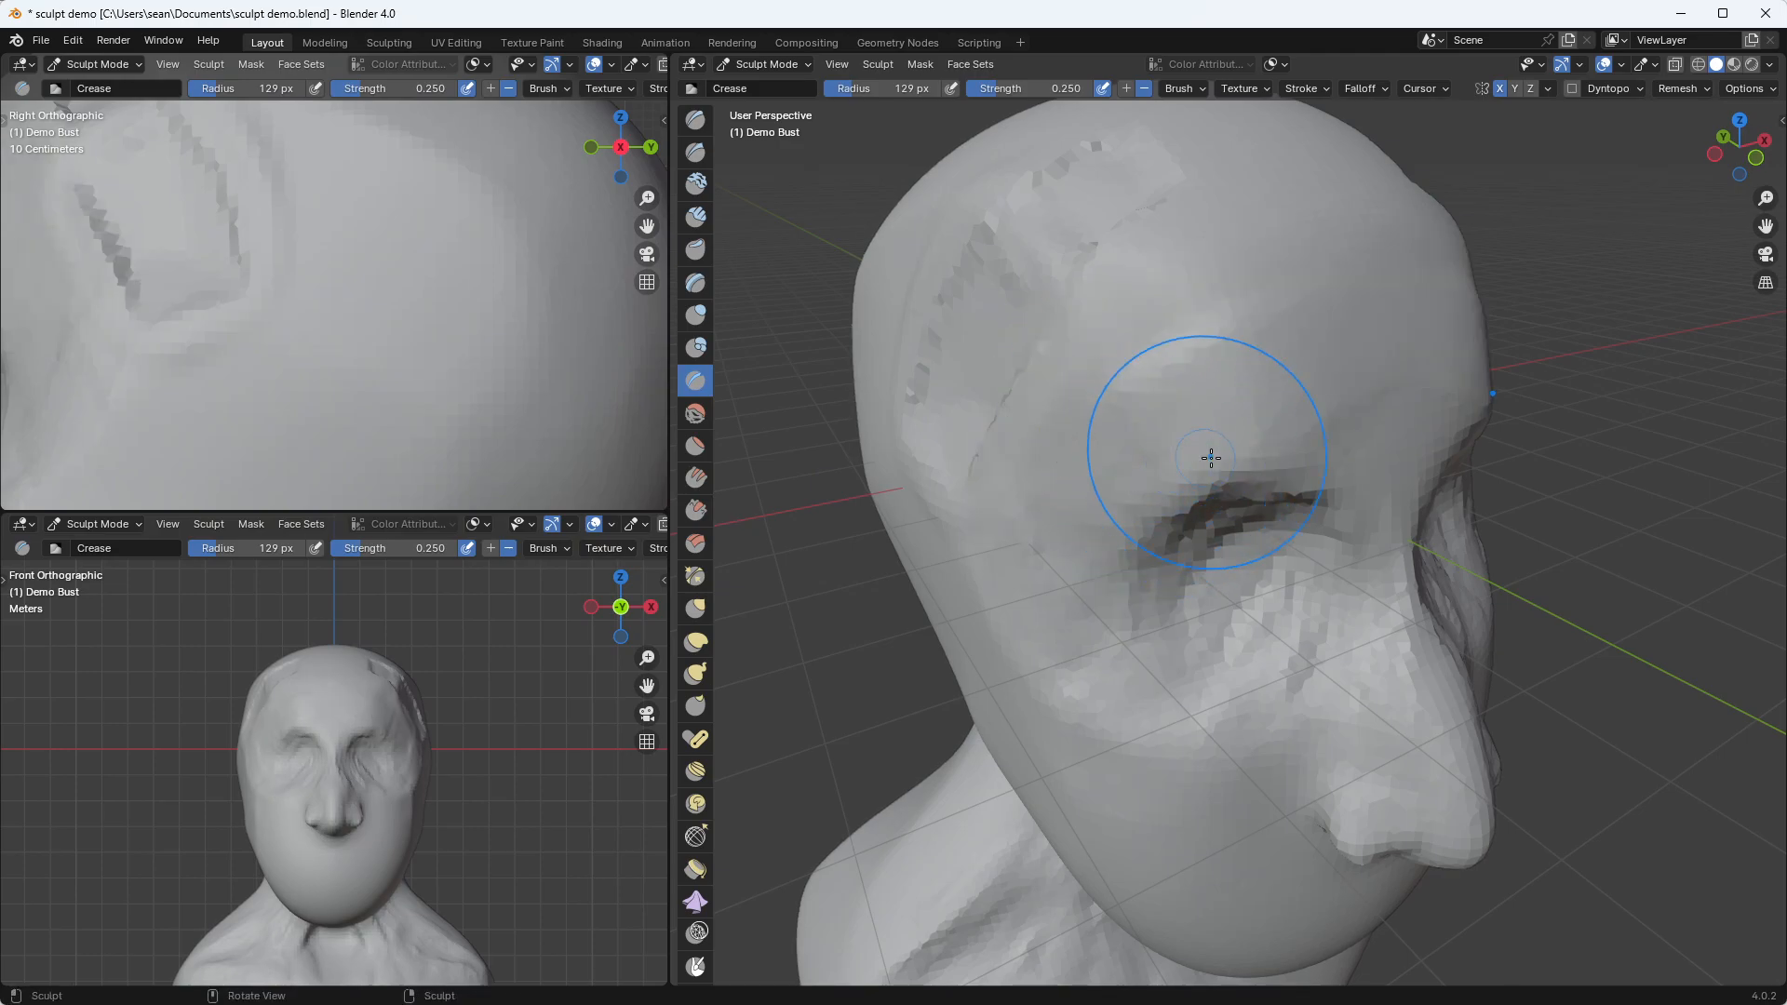
Set the Crease brush radius to 162 px and carve mirrored creases along the upper edge of the eye sockets
{"action": "middle_click_drag", "start_coordinate": [1200, 465], "coordinate": [1285, 425]}
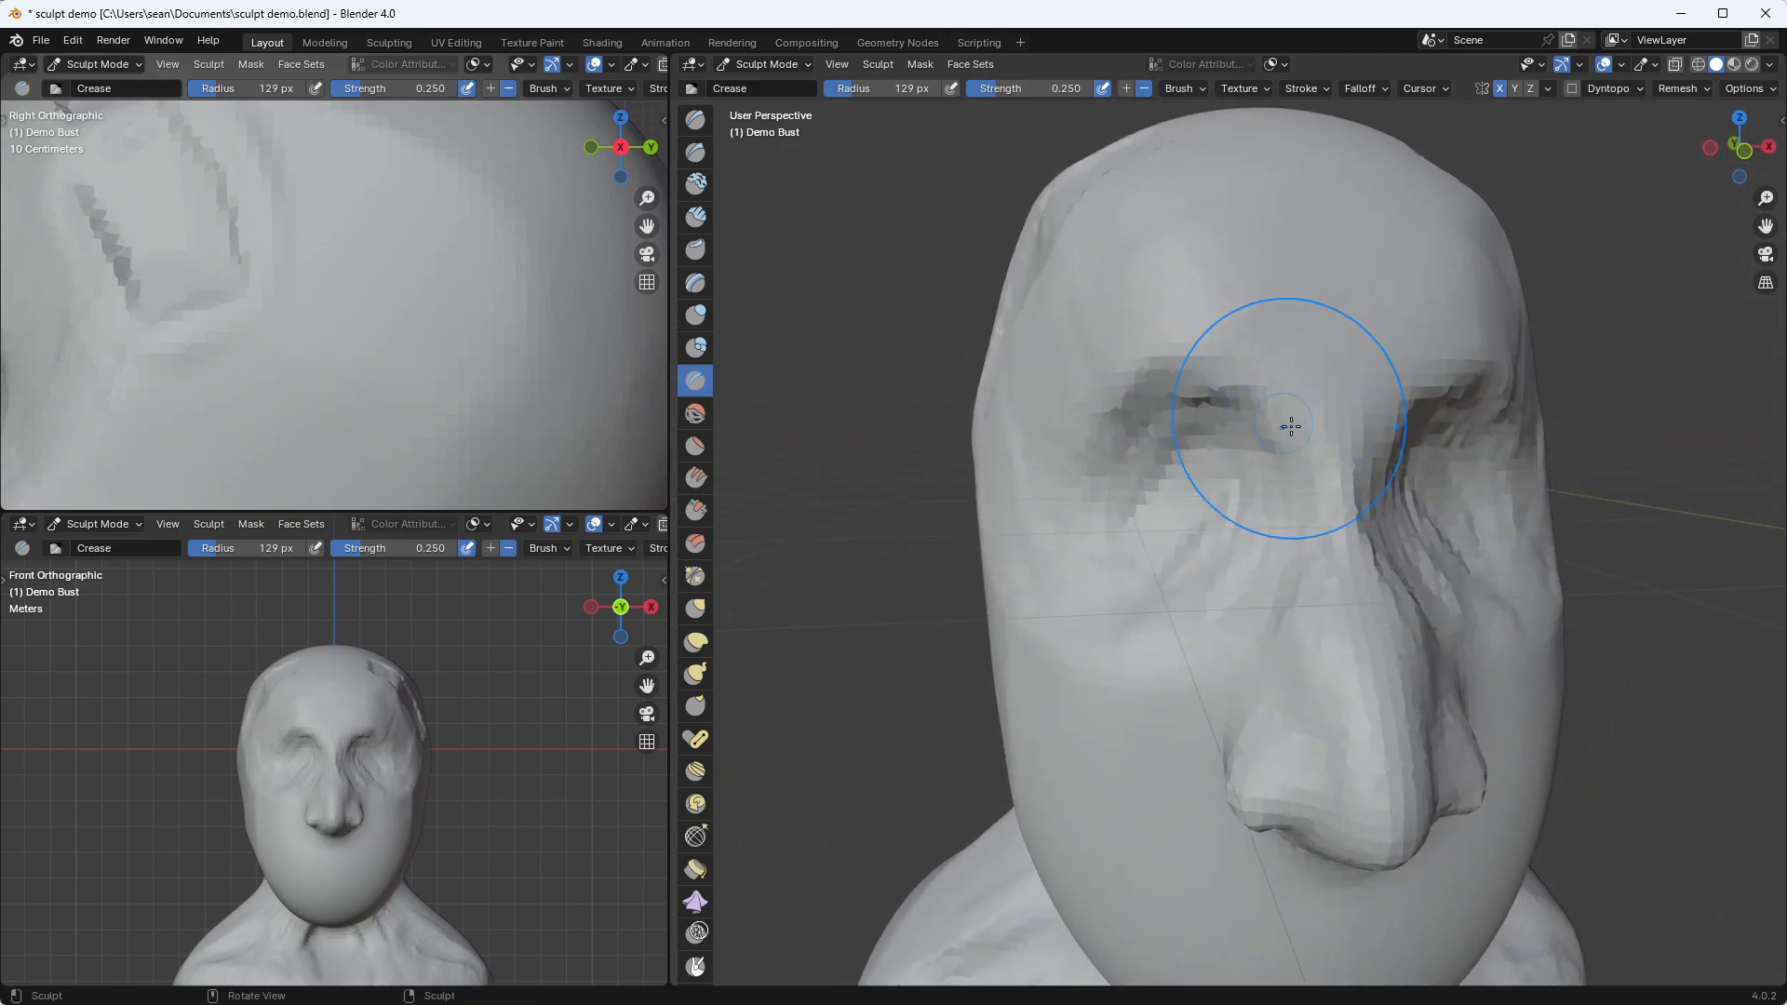
{"action": "key", "text": "f"}
{"action": "left_click", "coordinate": [1304, 410]}
{"action": "left_click_drag", "start_coordinate": [1296, 438], "coordinate": [1252, 407]}
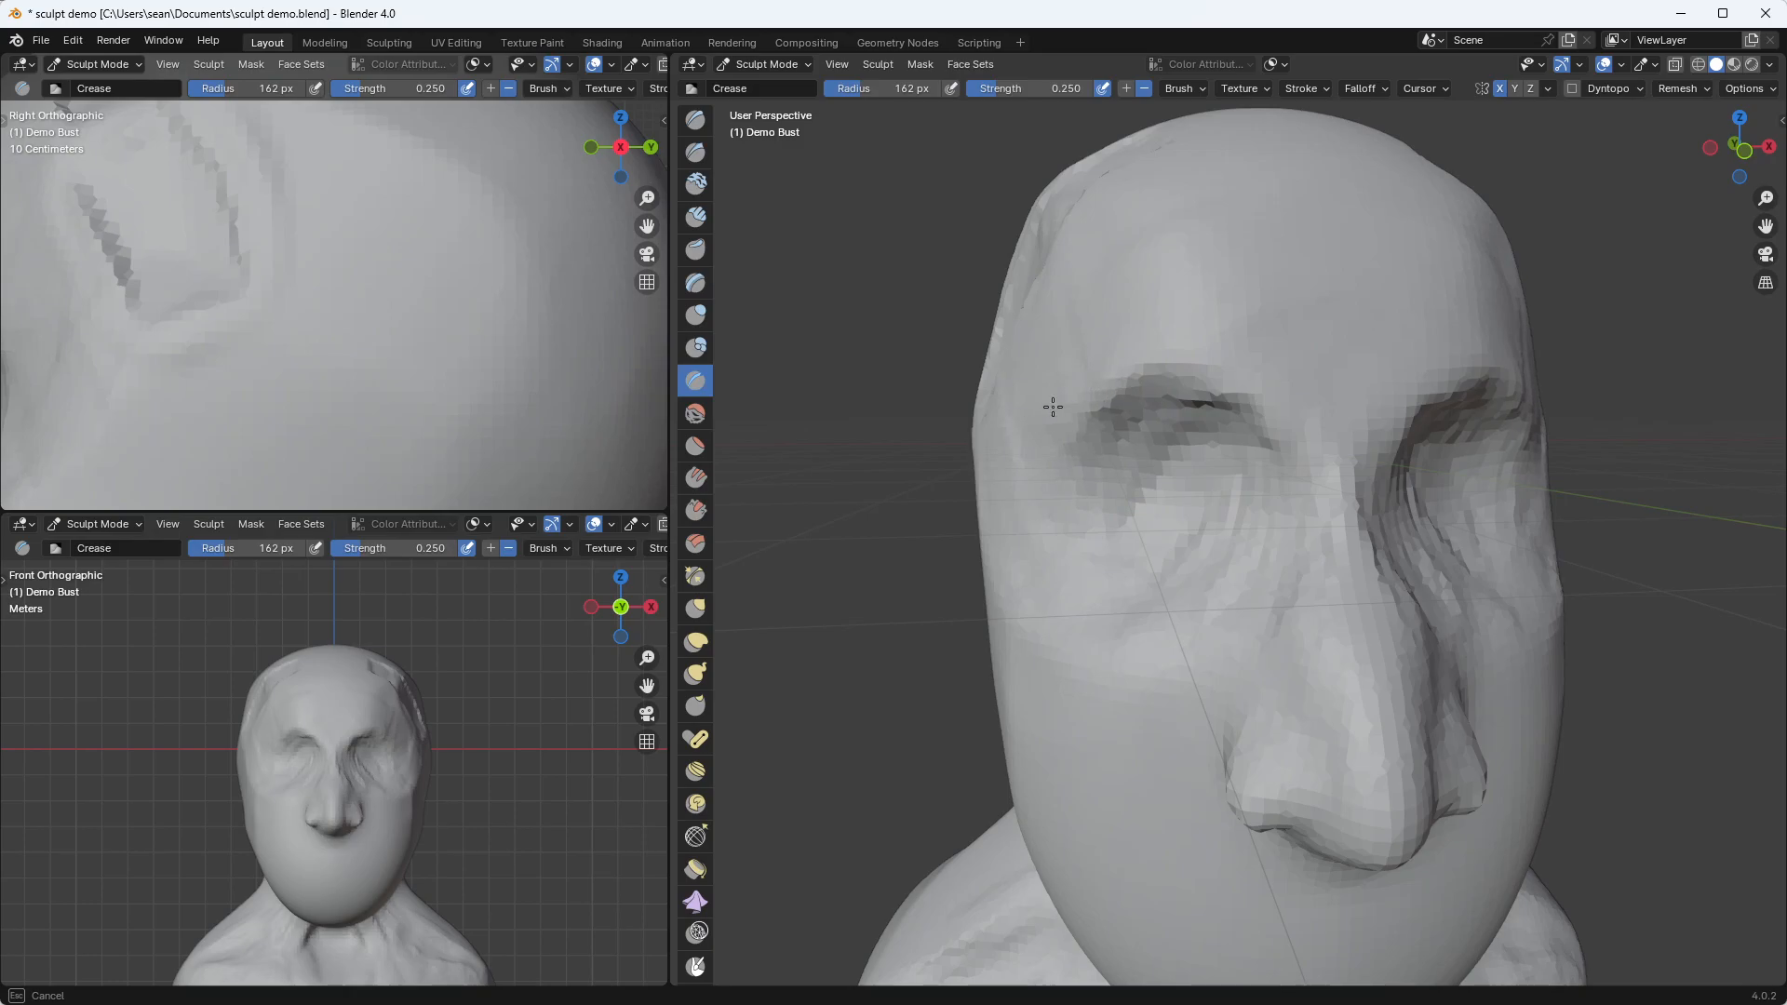
{"action": "left_click_drag", "start_coordinate": [1042, 418], "coordinate": [1122, 377]}
{"action": "left_click_drag", "start_coordinate": [1121, 377], "coordinate": [1169, 366]}
{"action": "left_click_drag", "start_coordinate": [1169, 366], "coordinate": [1197, 377]}
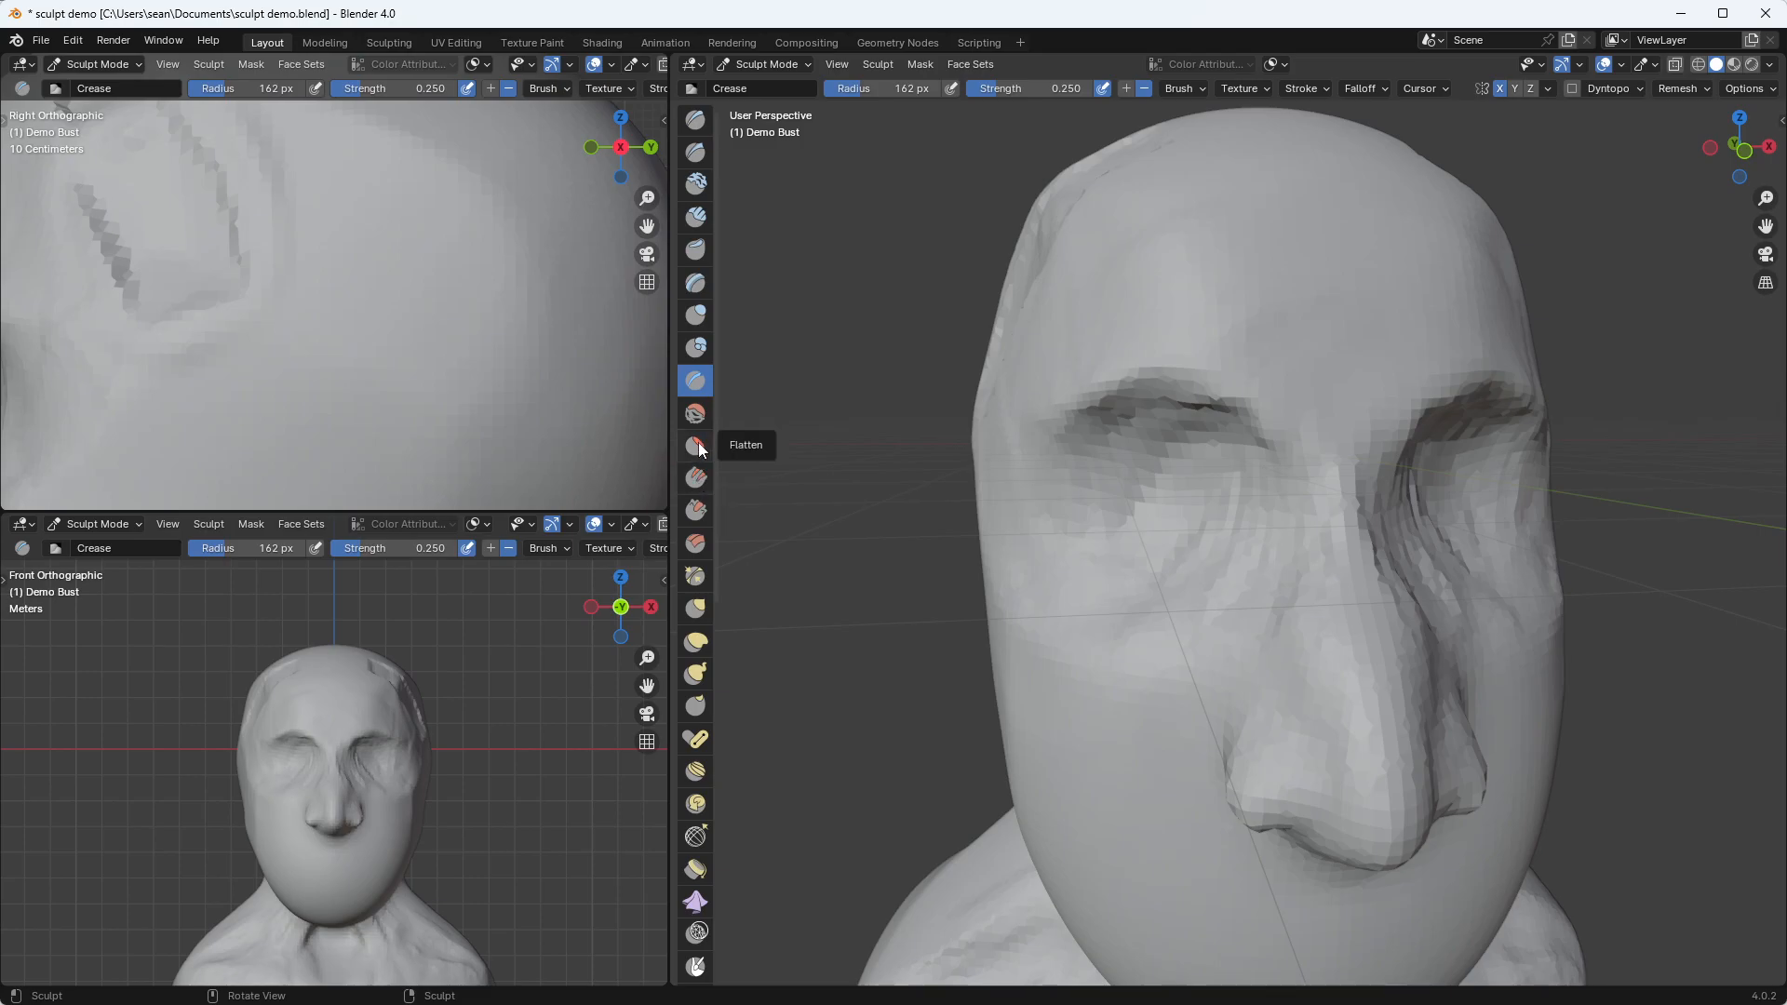
Build up the forehead and brow area above the eyes with Fill brush strokes
{"action": "left_click", "coordinate": [695, 477]}
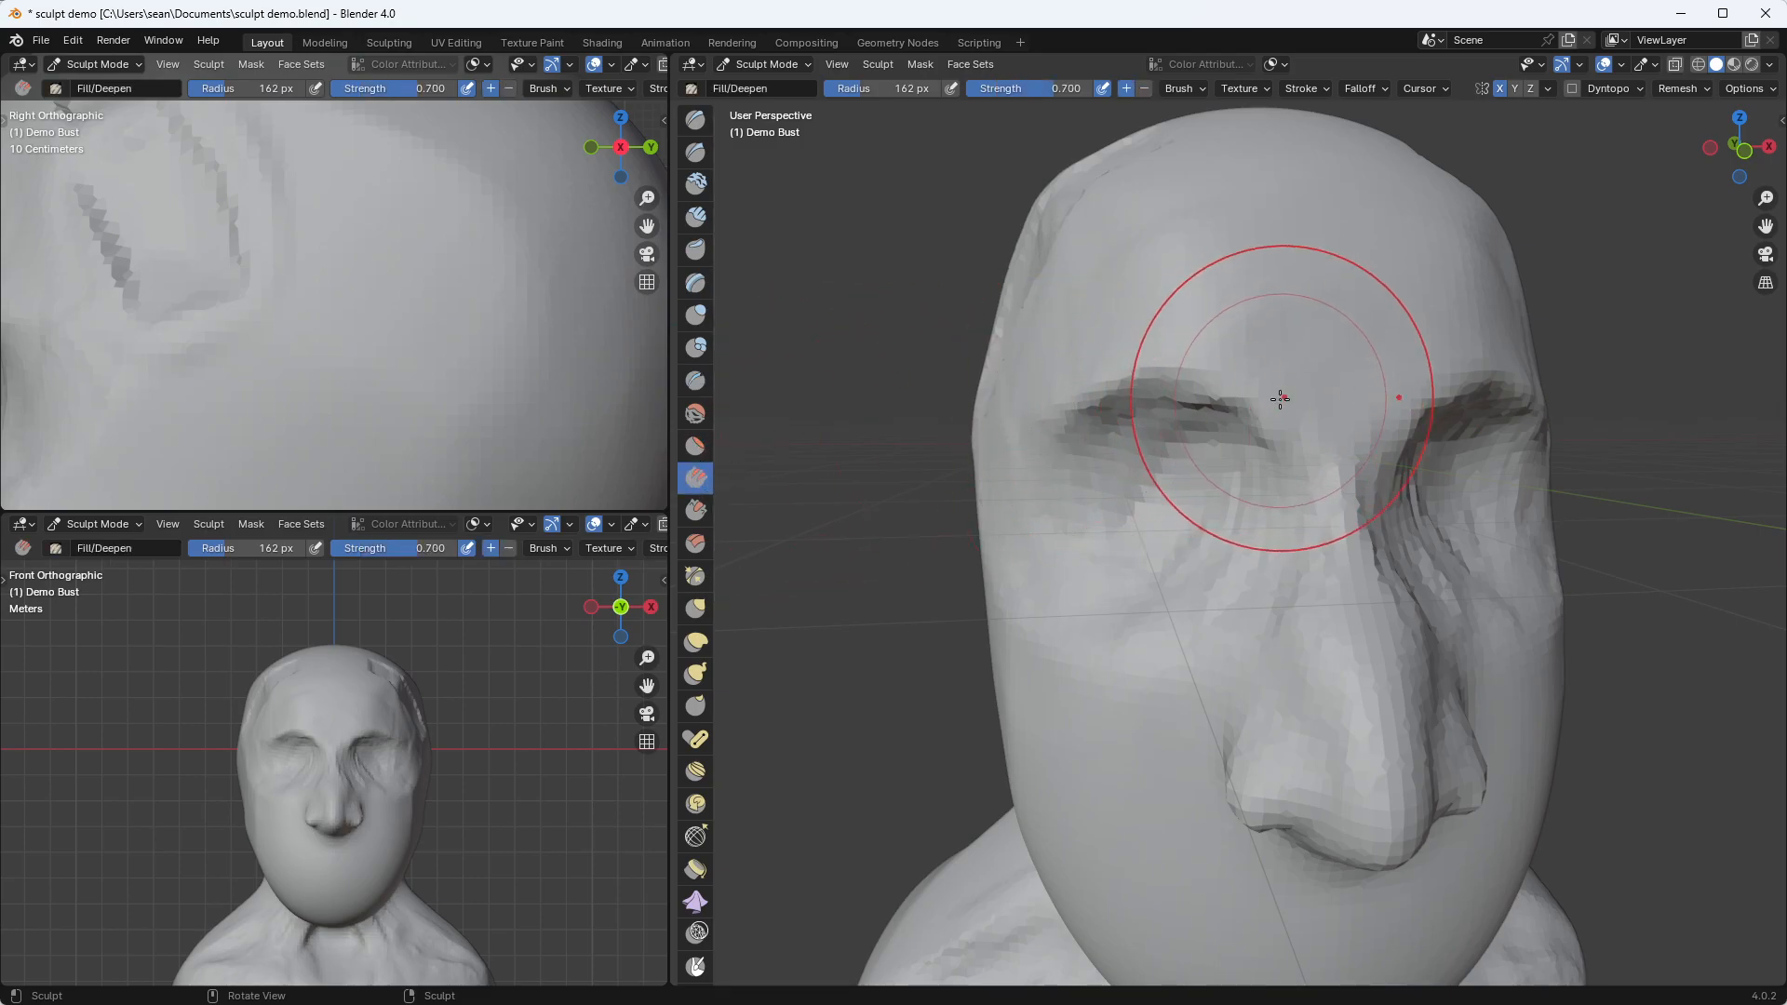
{"action": "mouse_move", "coordinate": [1237, 307]}
{"action": "left_mouse_down"}
{"action": "mouse_move", "coordinate": [1279, 359]}
{"action": "mouse_move", "coordinate": [1101, 319]}
{"action": "mouse_move", "coordinate": [1140, 306]}
{"action": "mouse_move", "coordinate": [1289, 388]}
{"action": "left_mouse_up"}
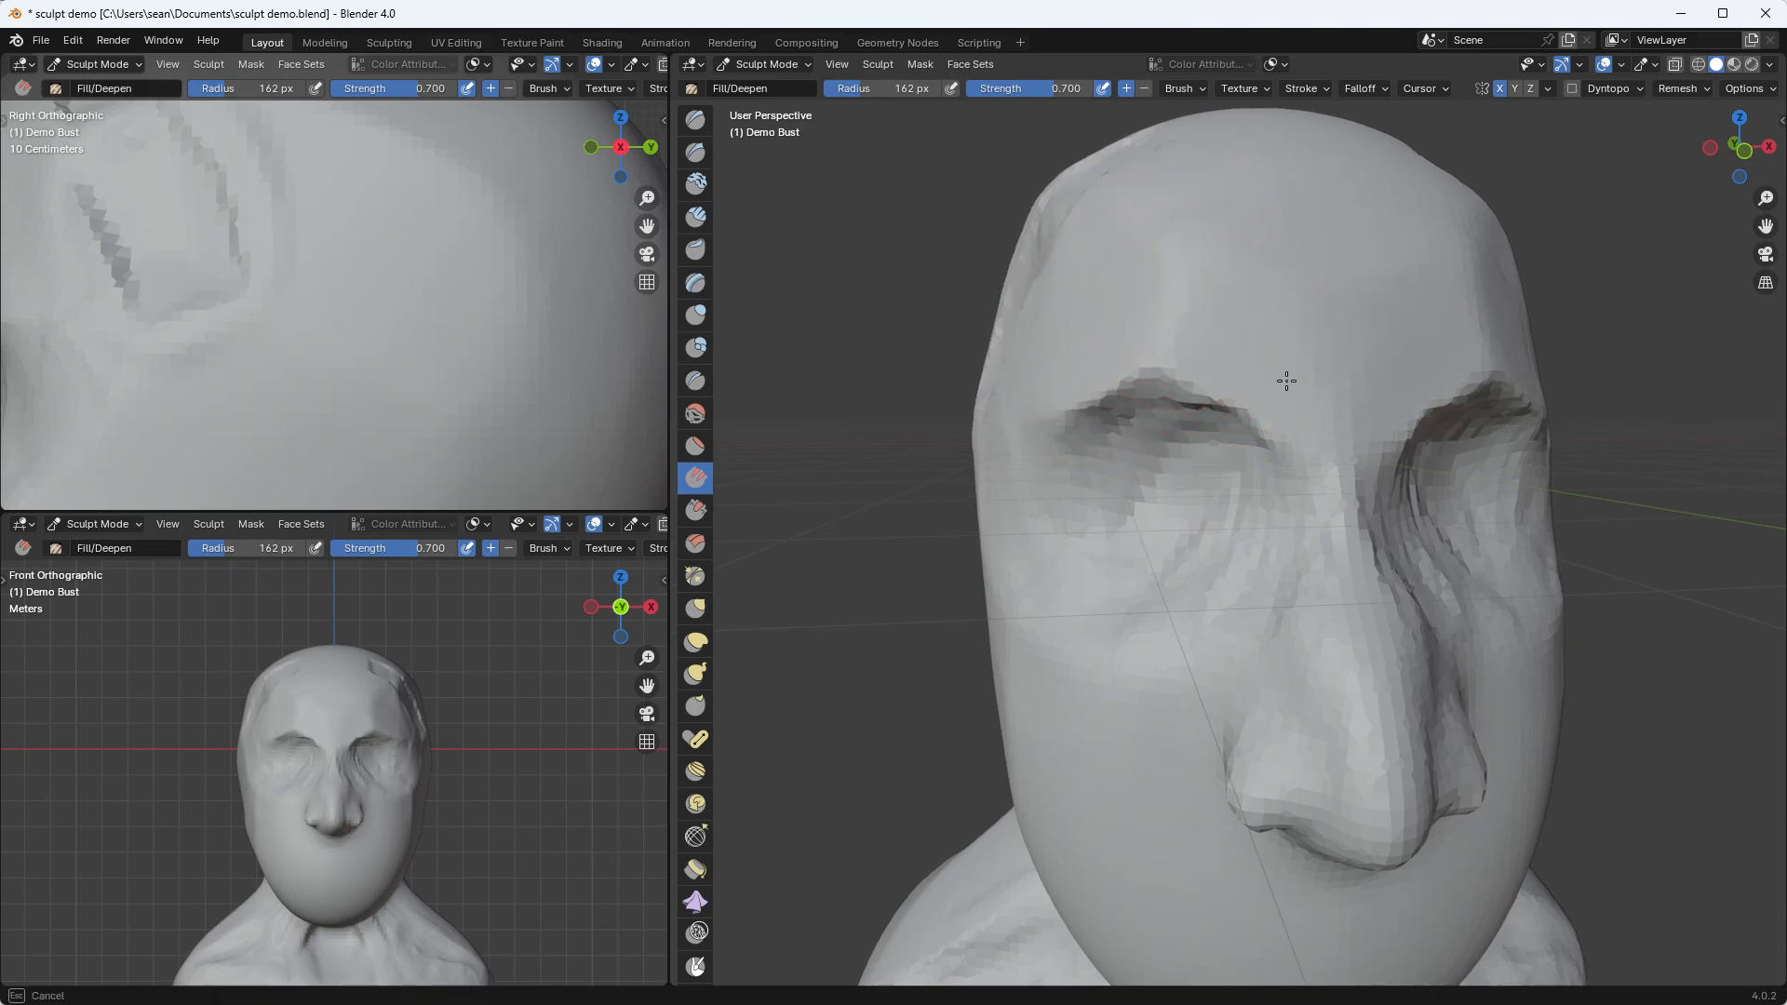
{"action": "middle_click_drag", "start_coordinate": [1260, 310], "coordinate": [1260, 415]}
{"action": "mouse_move", "coordinate": [1260, 415]}
{"action": "left_mouse_down"}
{"action": "mouse_move", "coordinate": [1267, 389]}
{"action": "mouse_move", "coordinate": [1146, 360]}
{"action": "left_mouse_up"}
{"action": "mouse_move", "coordinate": [1145, 360]}
{"action": "left_mouse_down"}
{"action": "mouse_move", "coordinate": [1129, 423]}
{"action": "mouse_move", "coordinate": [1176, 377]}
{"action": "left_mouse_up"}
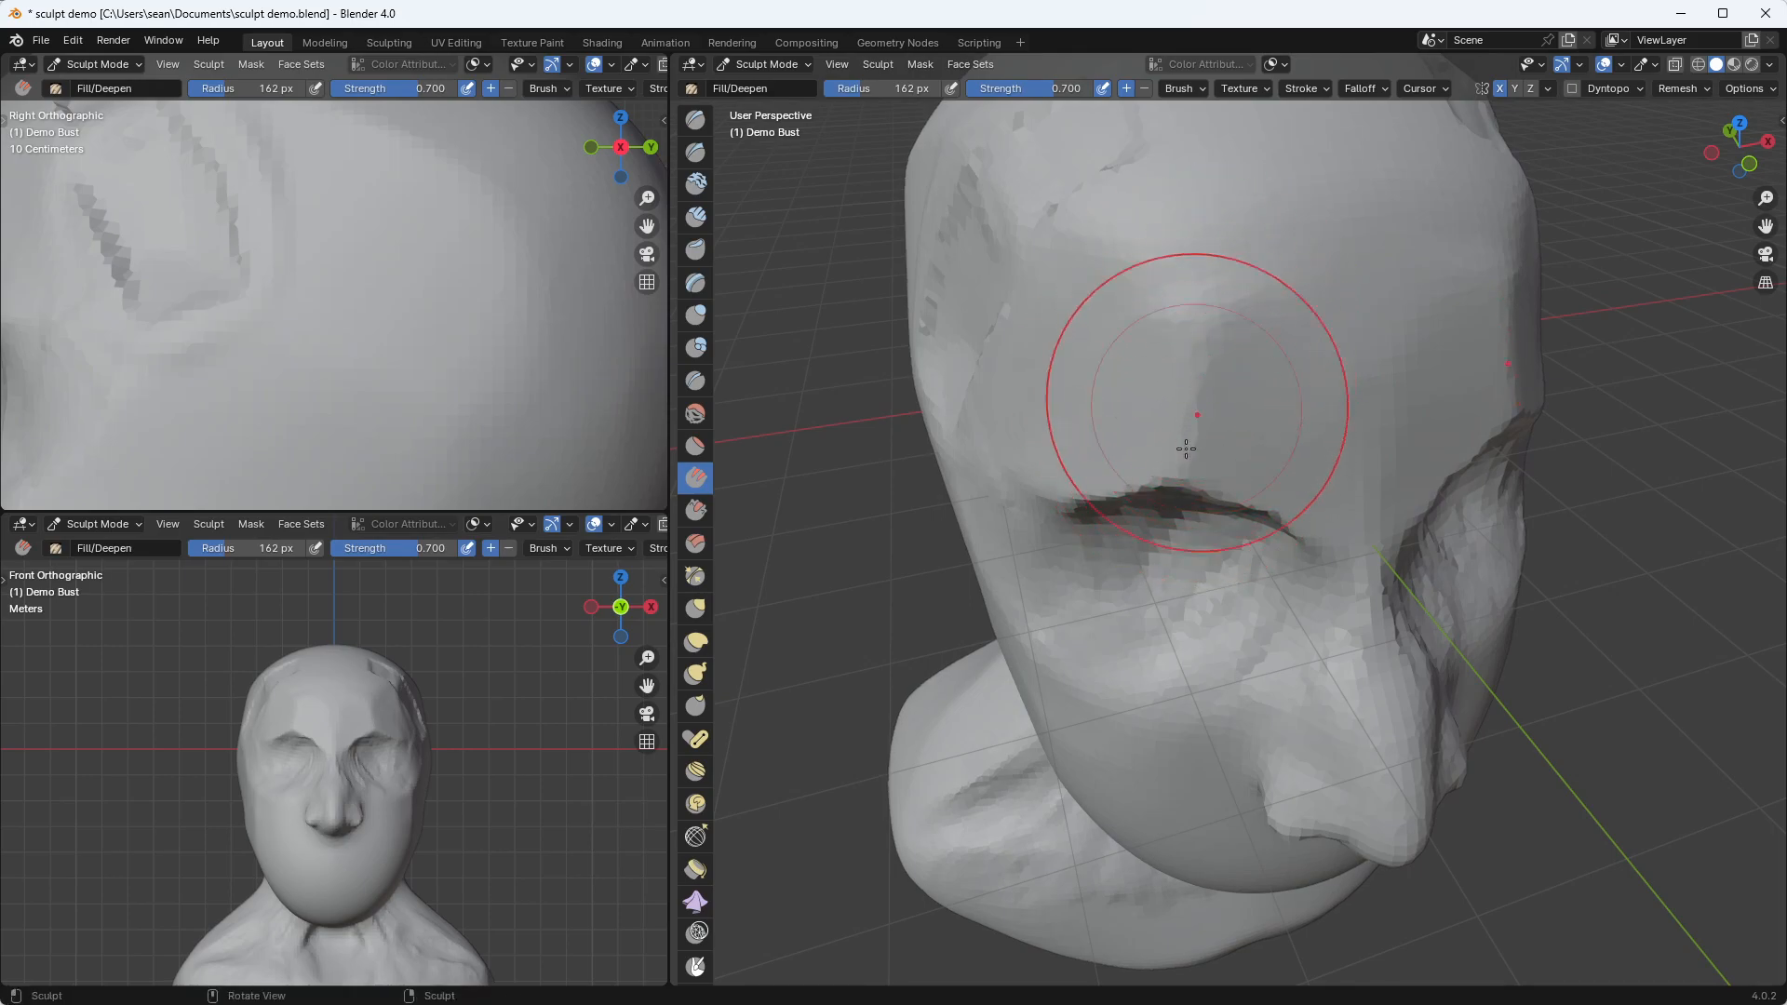
Cut a mirrored vertical crease into the forehead above each eye with the Crease brush
{"action": "middle_click_drag", "start_coordinate": [1185, 443], "coordinate": [1233, 434]}
{"action": "left_click", "coordinate": [696, 381]}
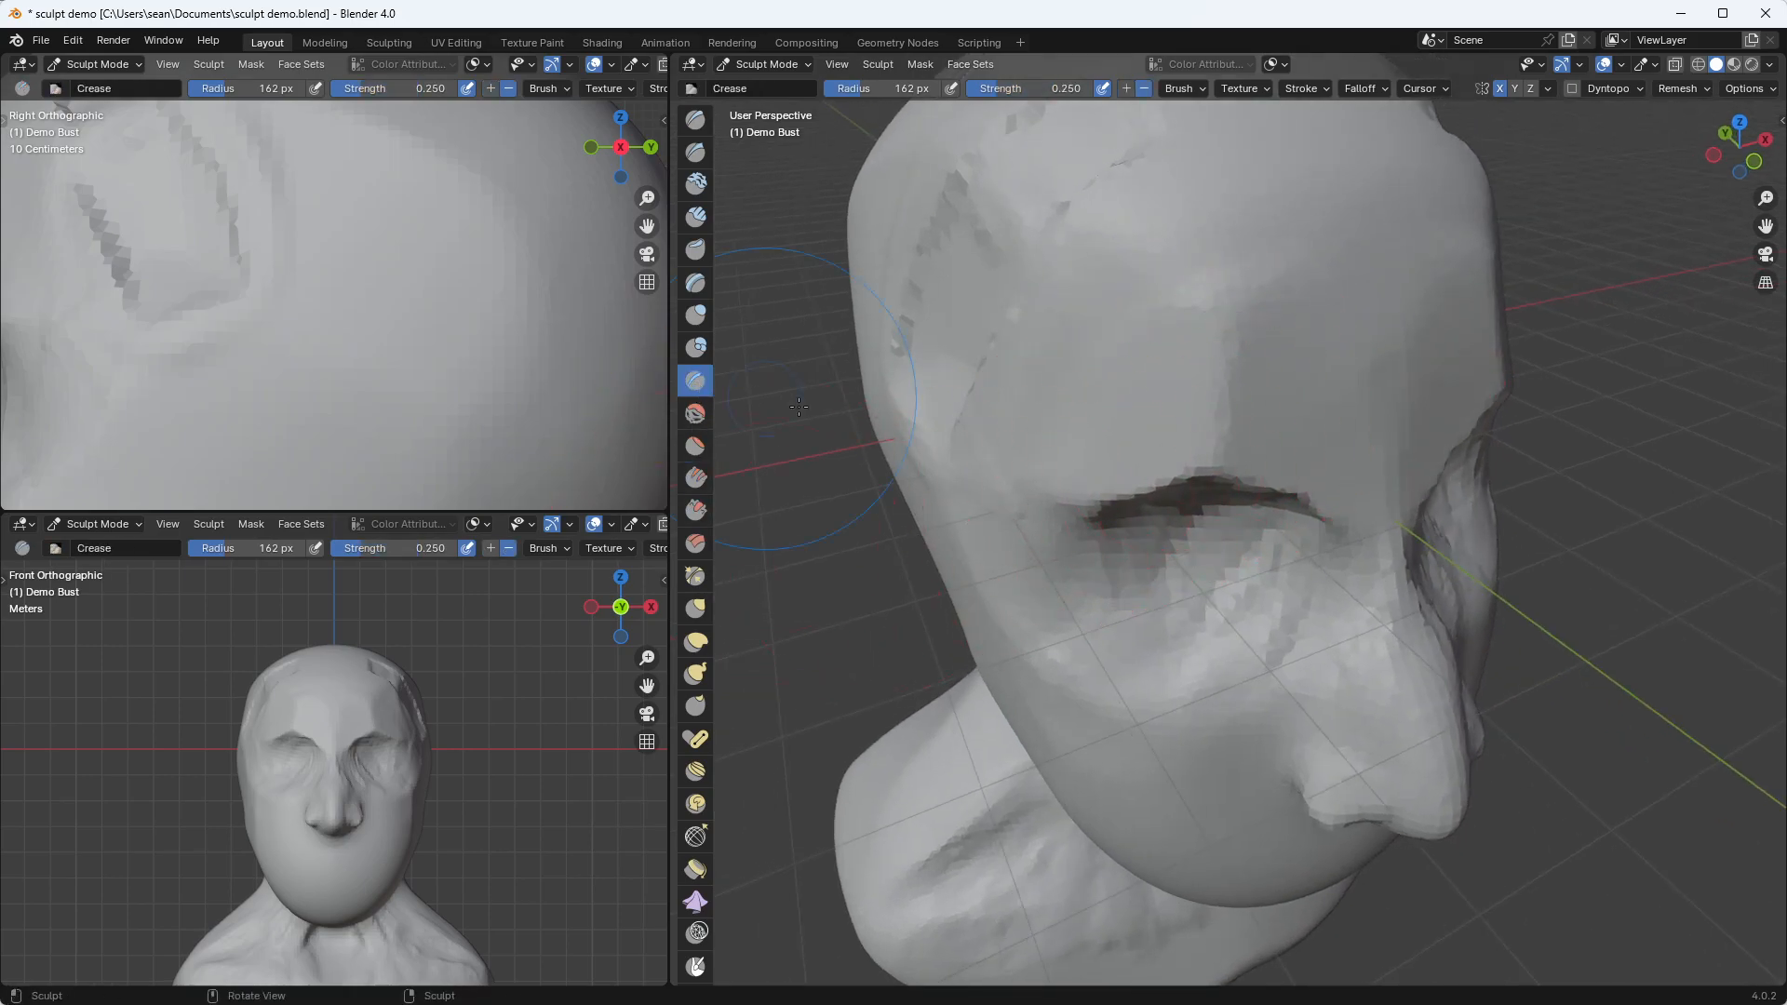
{"action": "mouse_move", "coordinate": [1225, 354]}
{"action": "left_mouse_down"}
{"action": "mouse_move", "coordinate": [1231, 308]}
{"action": "mouse_move", "coordinate": [1217, 368]}
{"action": "mouse_move", "coordinate": [1198, 351]}
{"action": "mouse_move", "coordinate": [1225, 401]}
{"action": "left_mouse_up"}
{"action": "mouse_move", "coordinate": [1281, 380]}
{"action": "middle_mouse_down"}
{"action": "mouse_move", "coordinate": [1368, 311]}
{"action": "mouse_move", "coordinate": [1206, 323]}
{"action": "mouse_move", "coordinate": [1253, 291]}
{"action": "mouse_move", "coordinate": [1309, 307]}
{"action": "mouse_move", "coordinate": [1207, 479]}
{"action": "middle_mouse_up"}
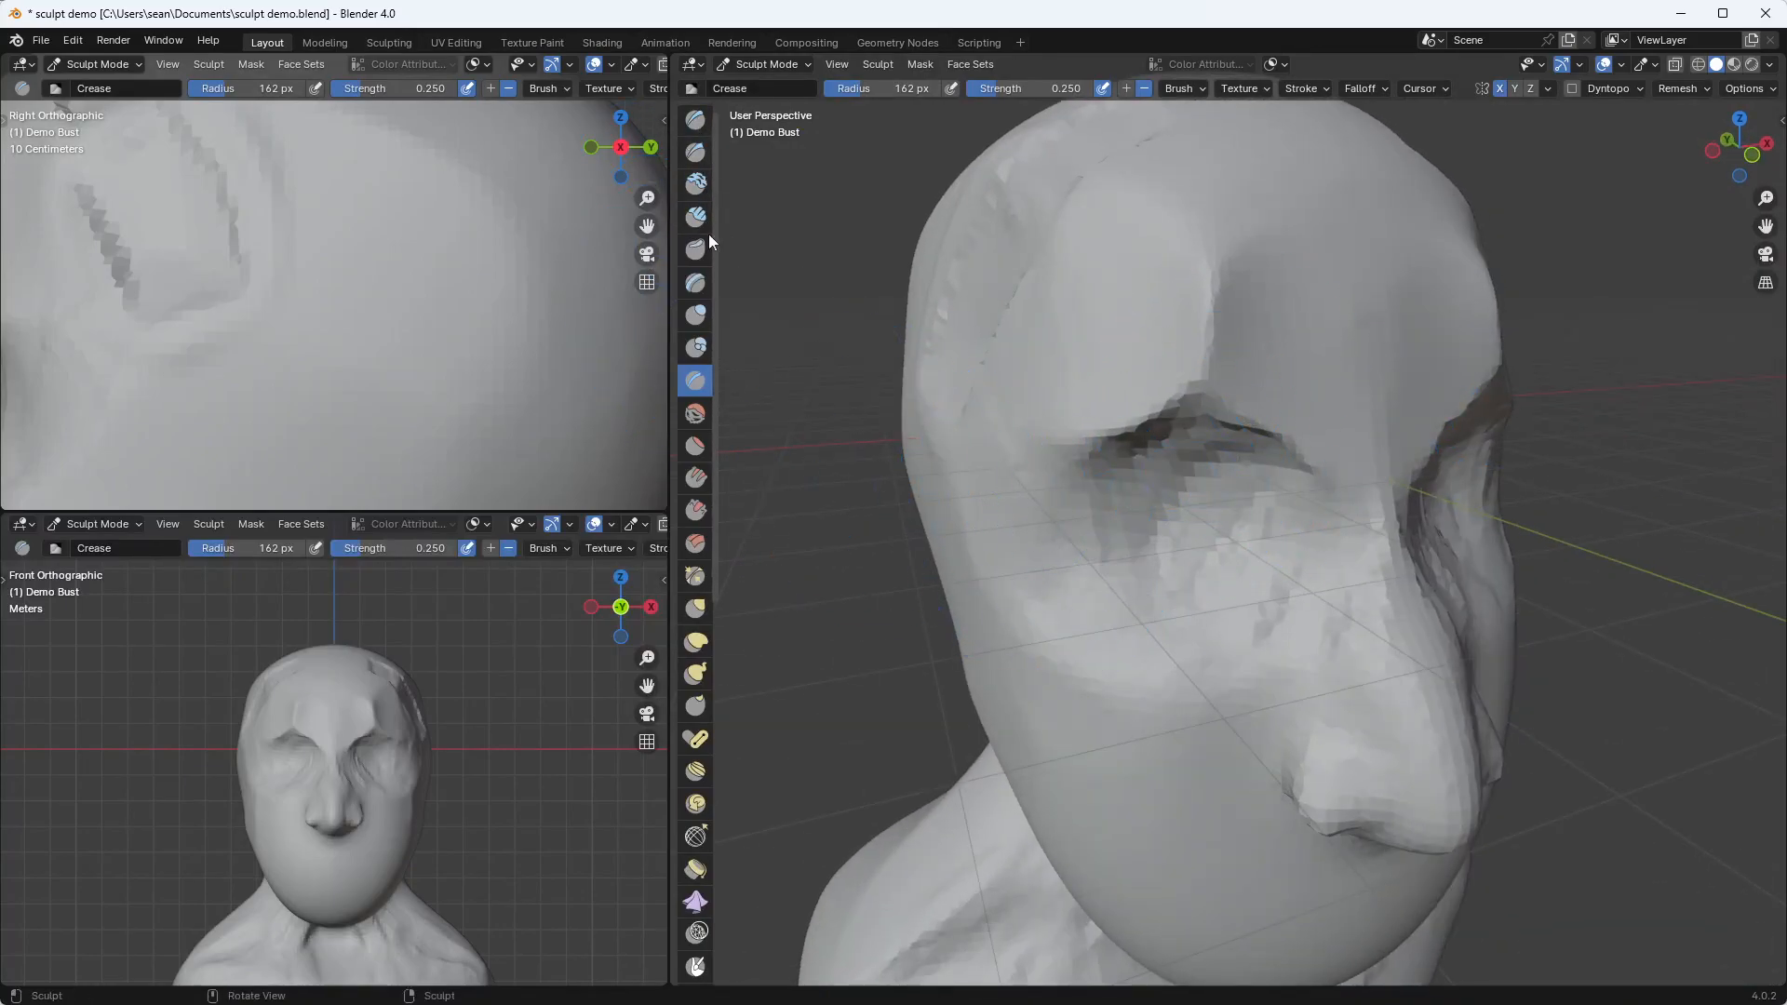
{"action": "middle_click_drag", "start_coordinate": [1346, 531], "coordinate": [1344, 571]}
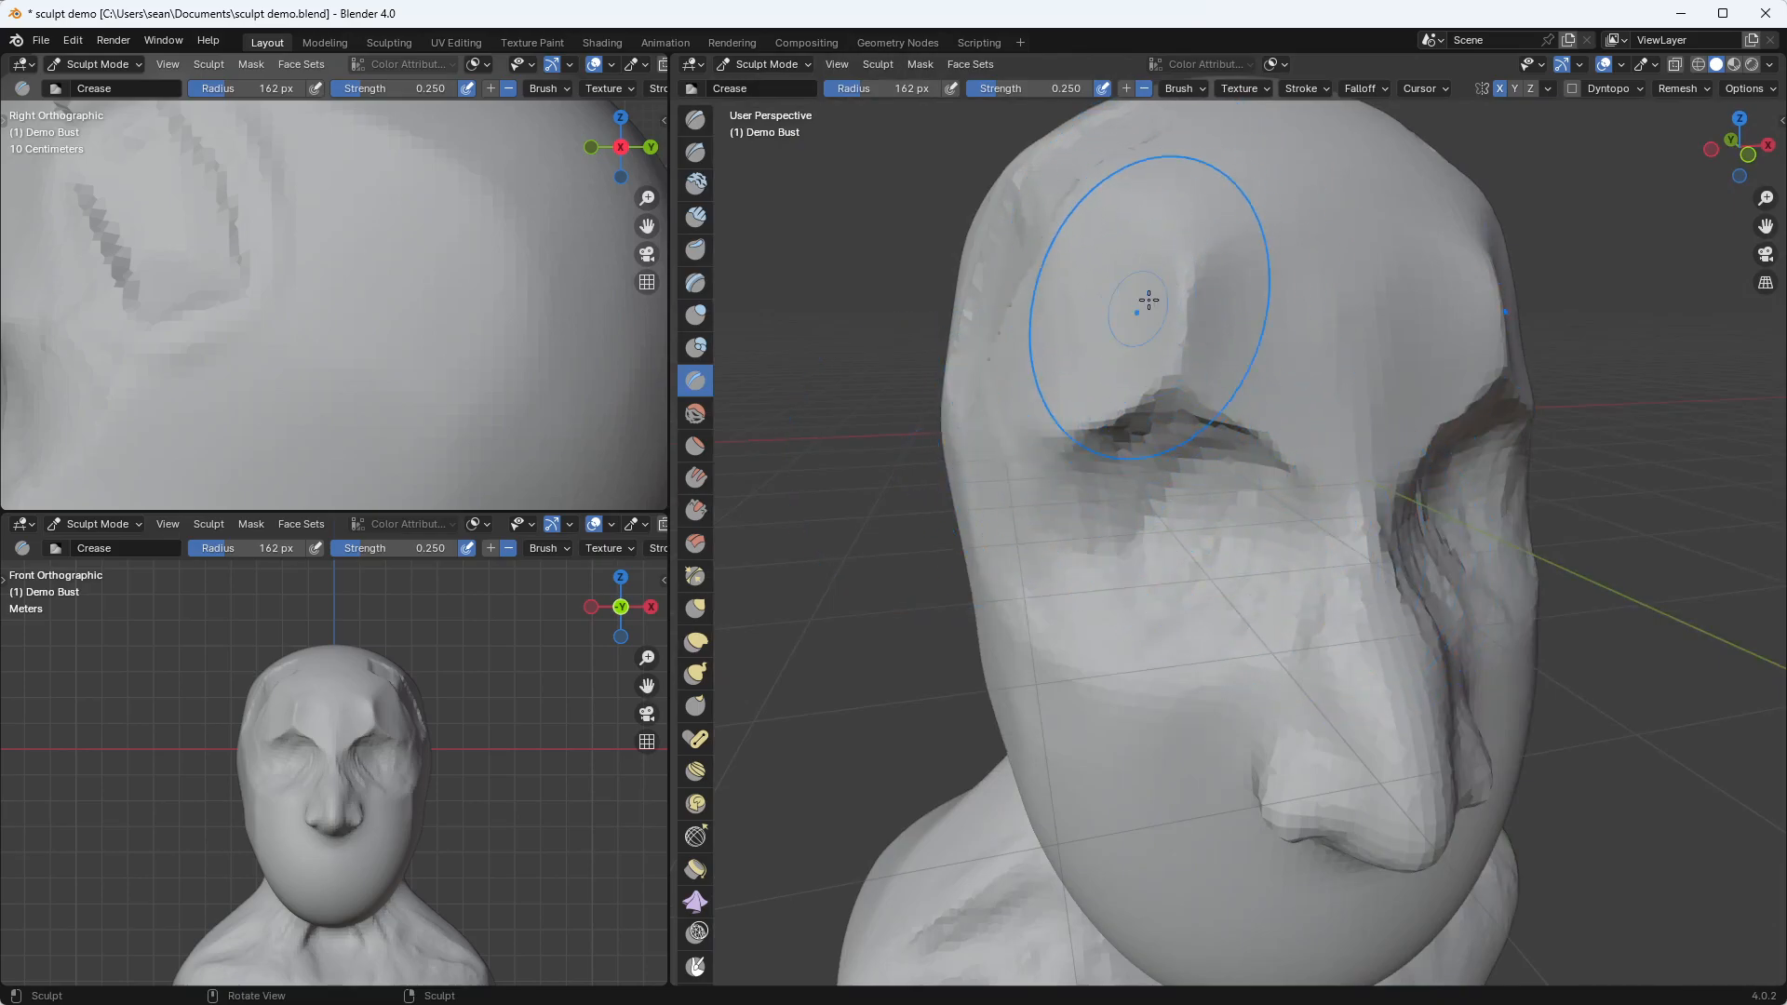
Soften the vertical forehead crease with a Flatten stroke, and level it with a Fill stroke
{"action": "left_click", "coordinate": [698, 435]}
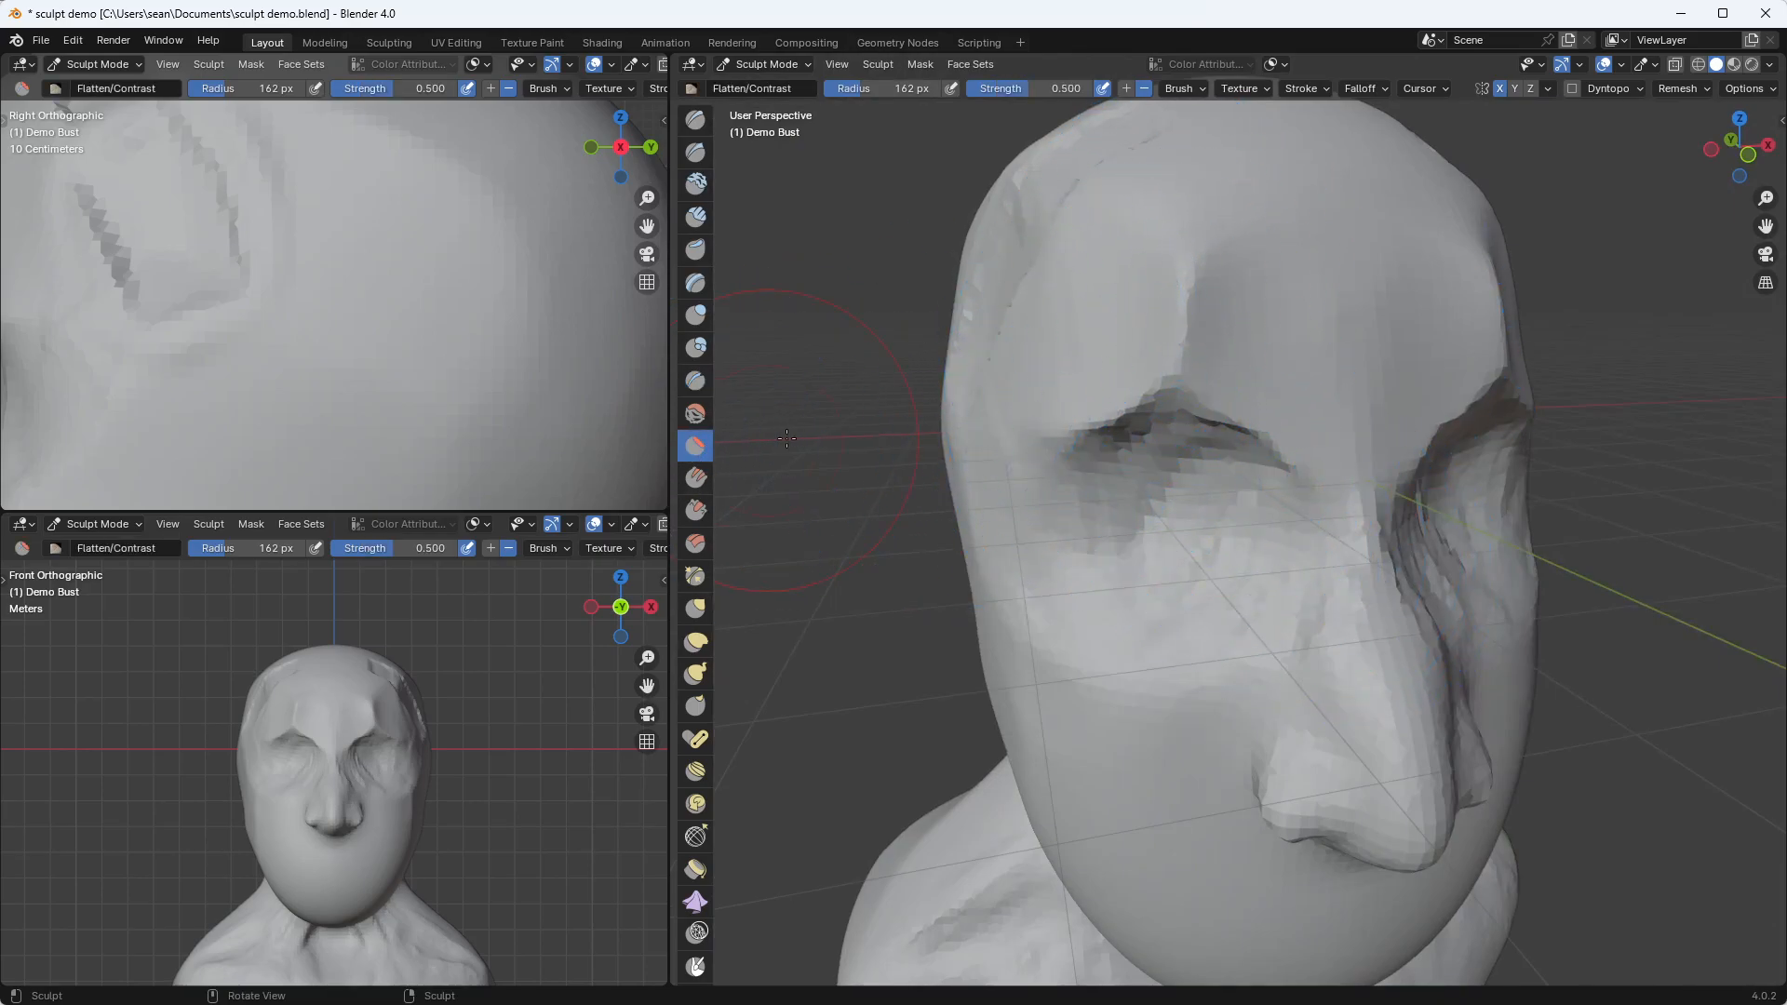
{"action": "mouse_move", "coordinate": [1182, 310]}
{"action": "left_mouse_down"}
{"action": "mouse_move", "coordinate": [1197, 319]}
{"action": "mouse_move", "coordinate": [1173, 338]}
{"action": "left_mouse_up"}
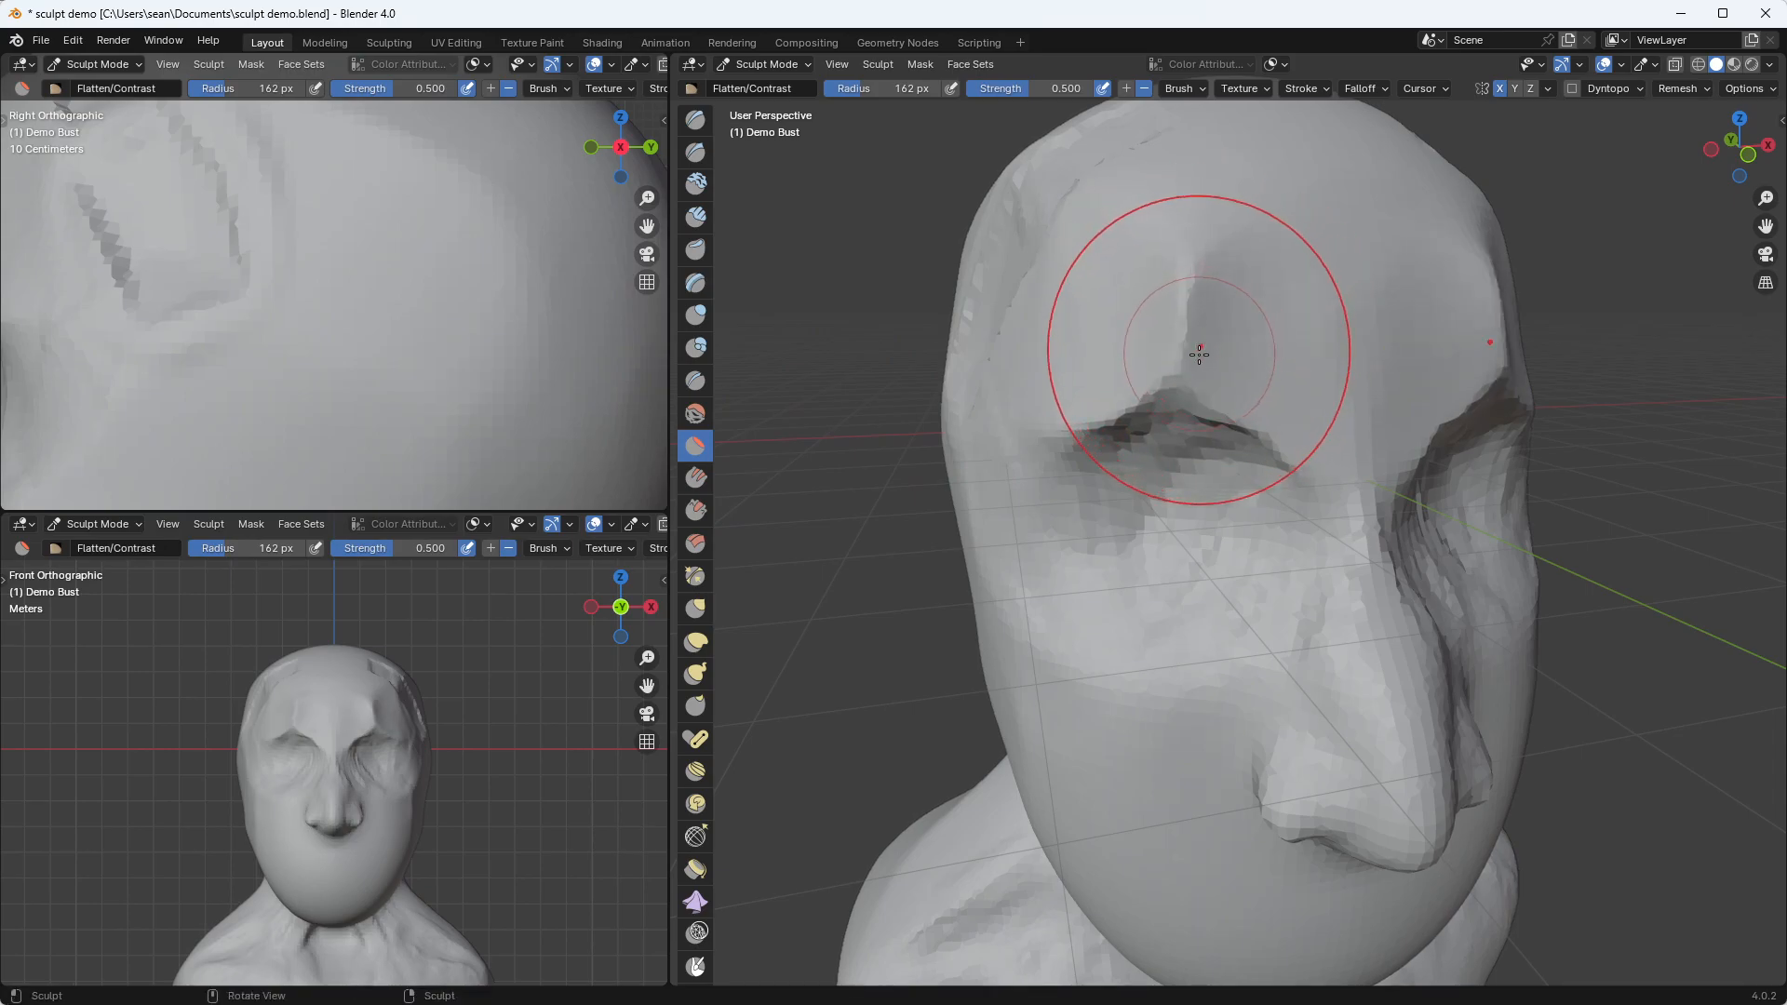
{"action": "left_click", "coordinate": [700, 480]}
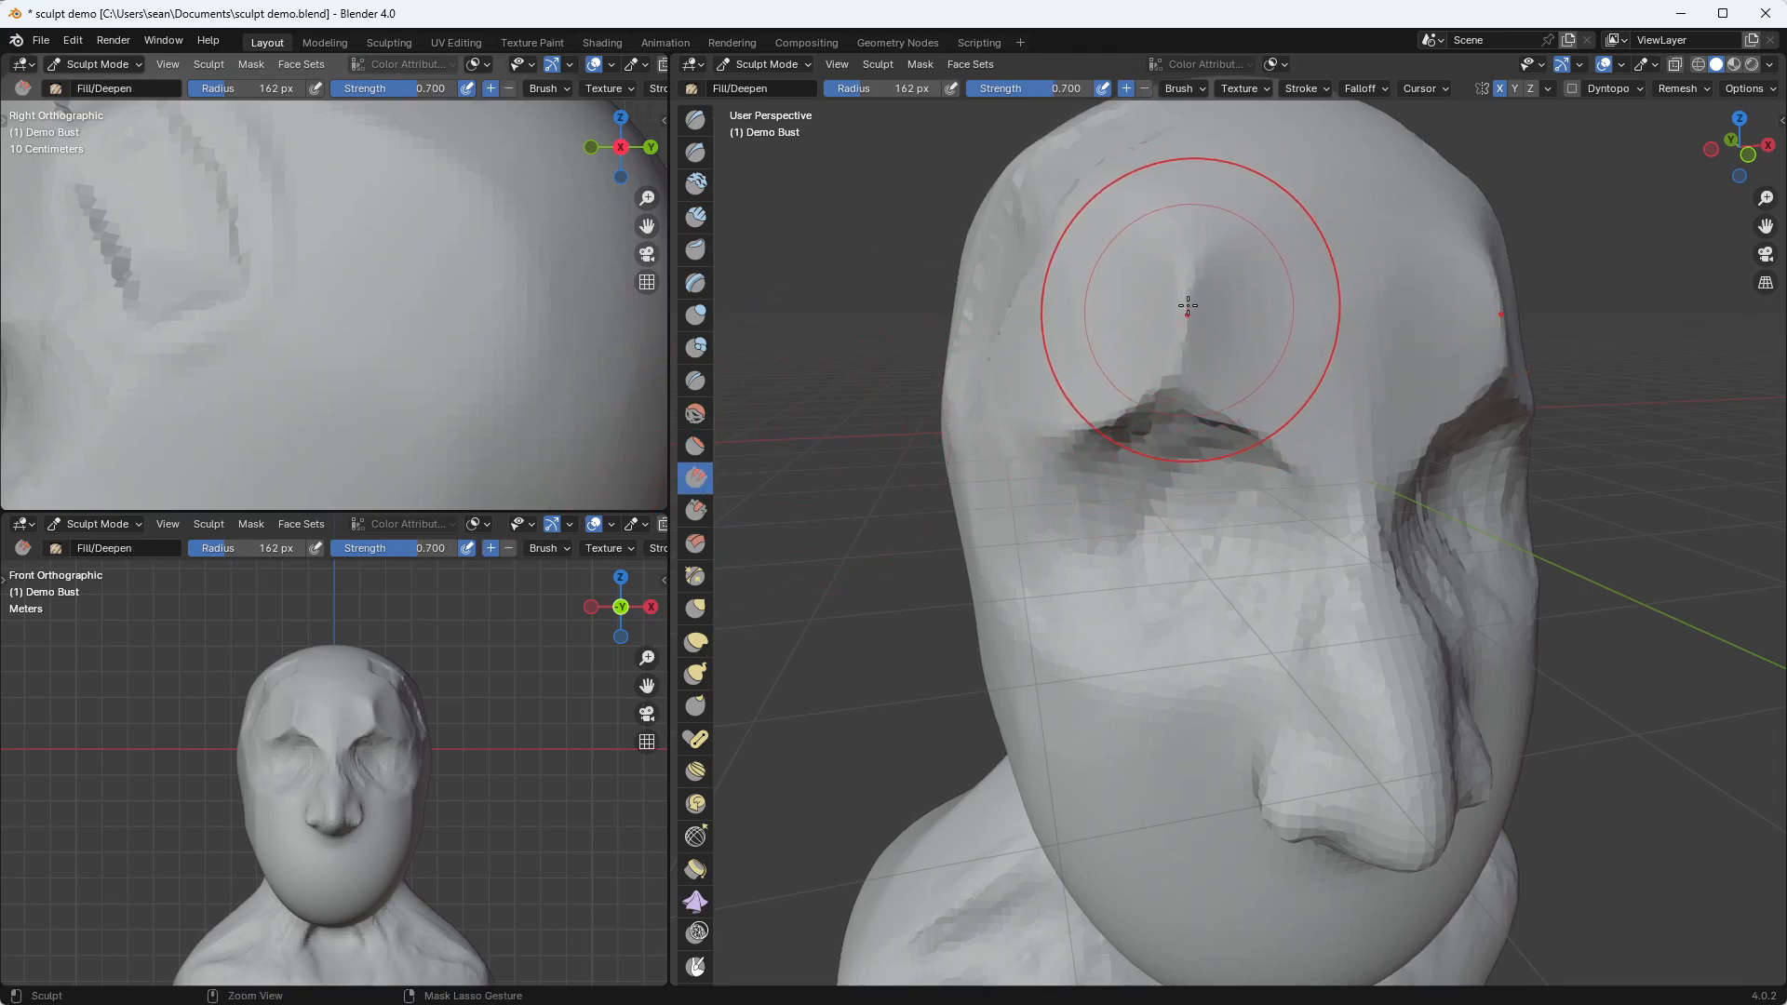
{"action": "left_click_drag", "start_coordinate": [1188, 274], "coordinate": [1186, 379]}
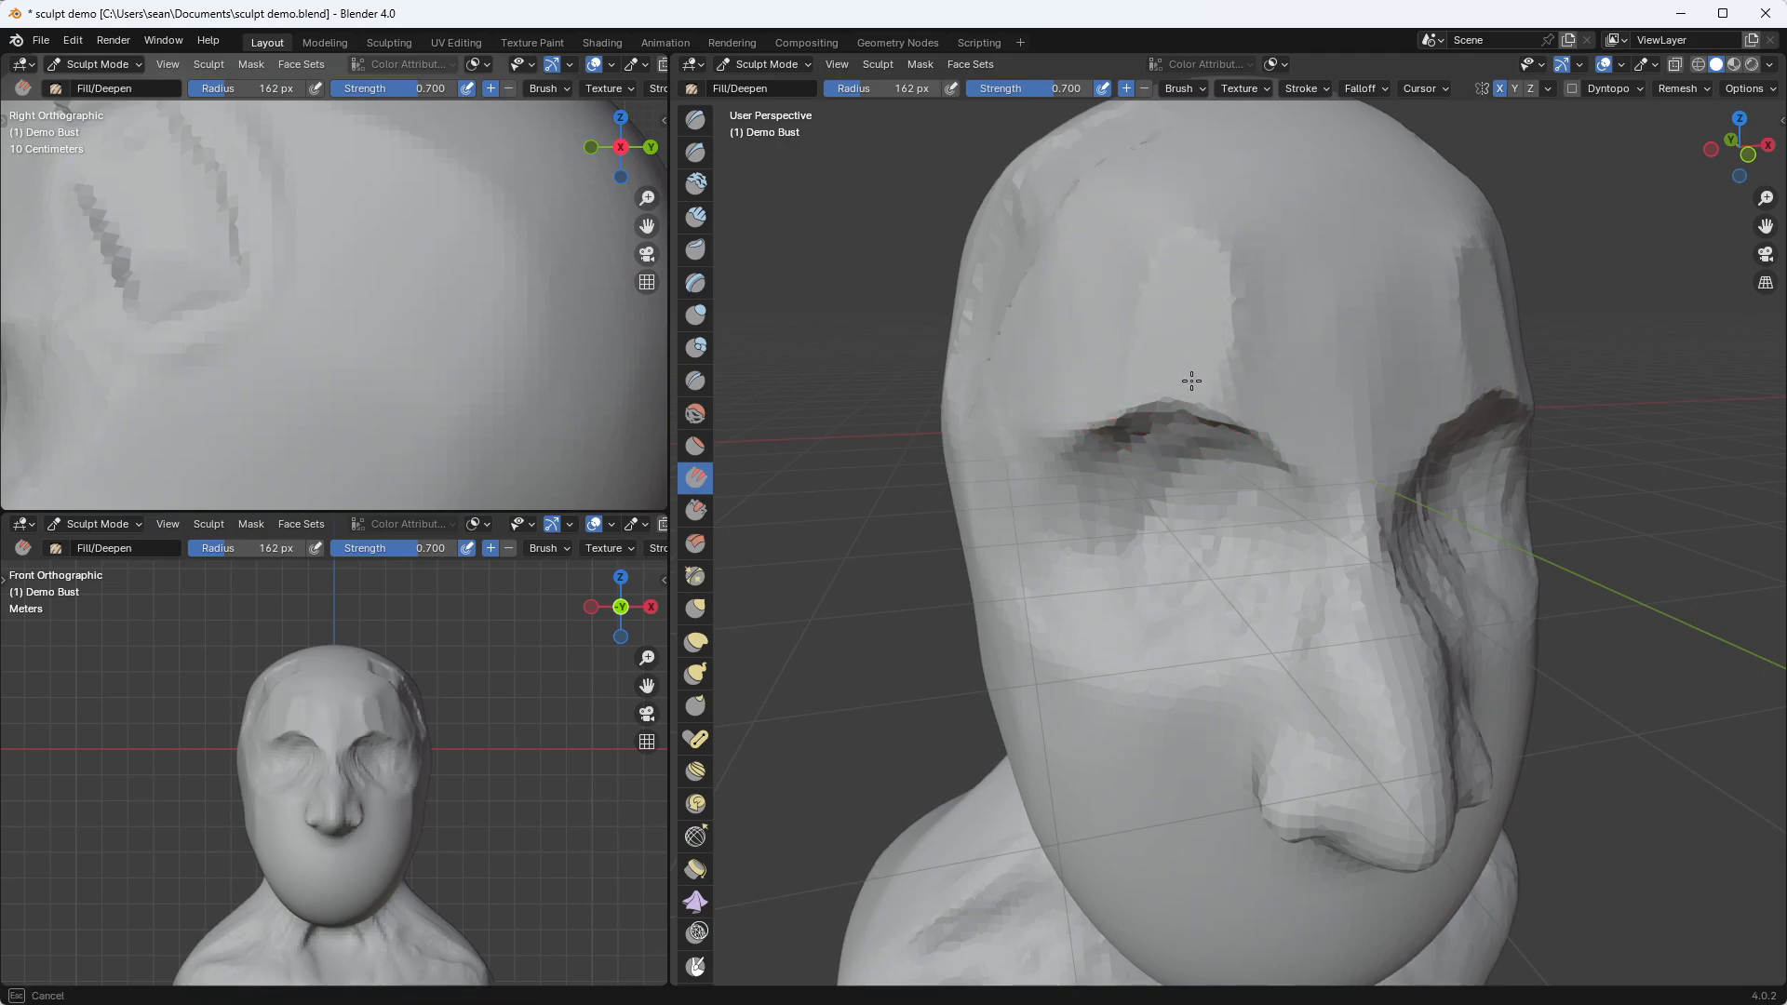
Run an inverted Fill stroke across the forehead, and even out the area with a normal Fill stroke
{"action": "mouse_move", "coordinate": [1191, 279]}
{"action": "left_mouse_down", "text": "ctrl"}
{"action": "mouse_move", "coordinate": [1185, 335]}
{"action": "mouse_move", "coordinate": [1256, 298]}
{"action": "left_mouse_up", "text": "ctrl"}
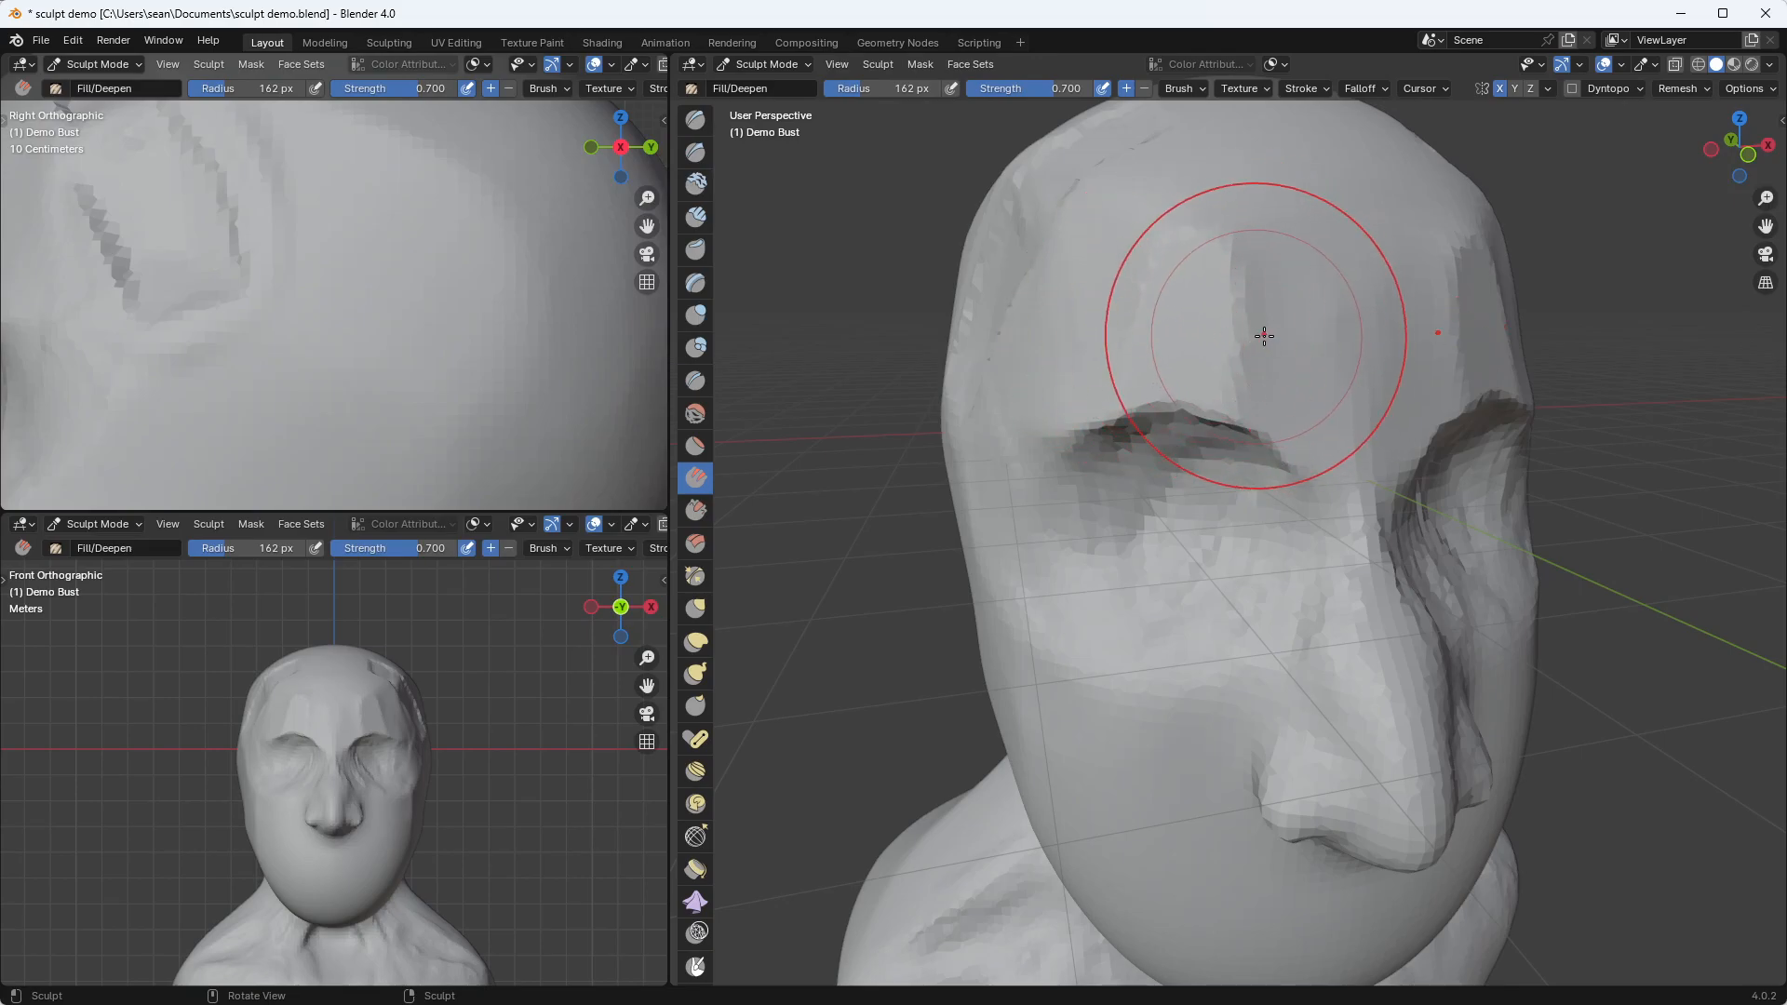
{"action": "middle_click_drag", "start_coordinate": [1154, 332], "coordinate": [1326, 391]}
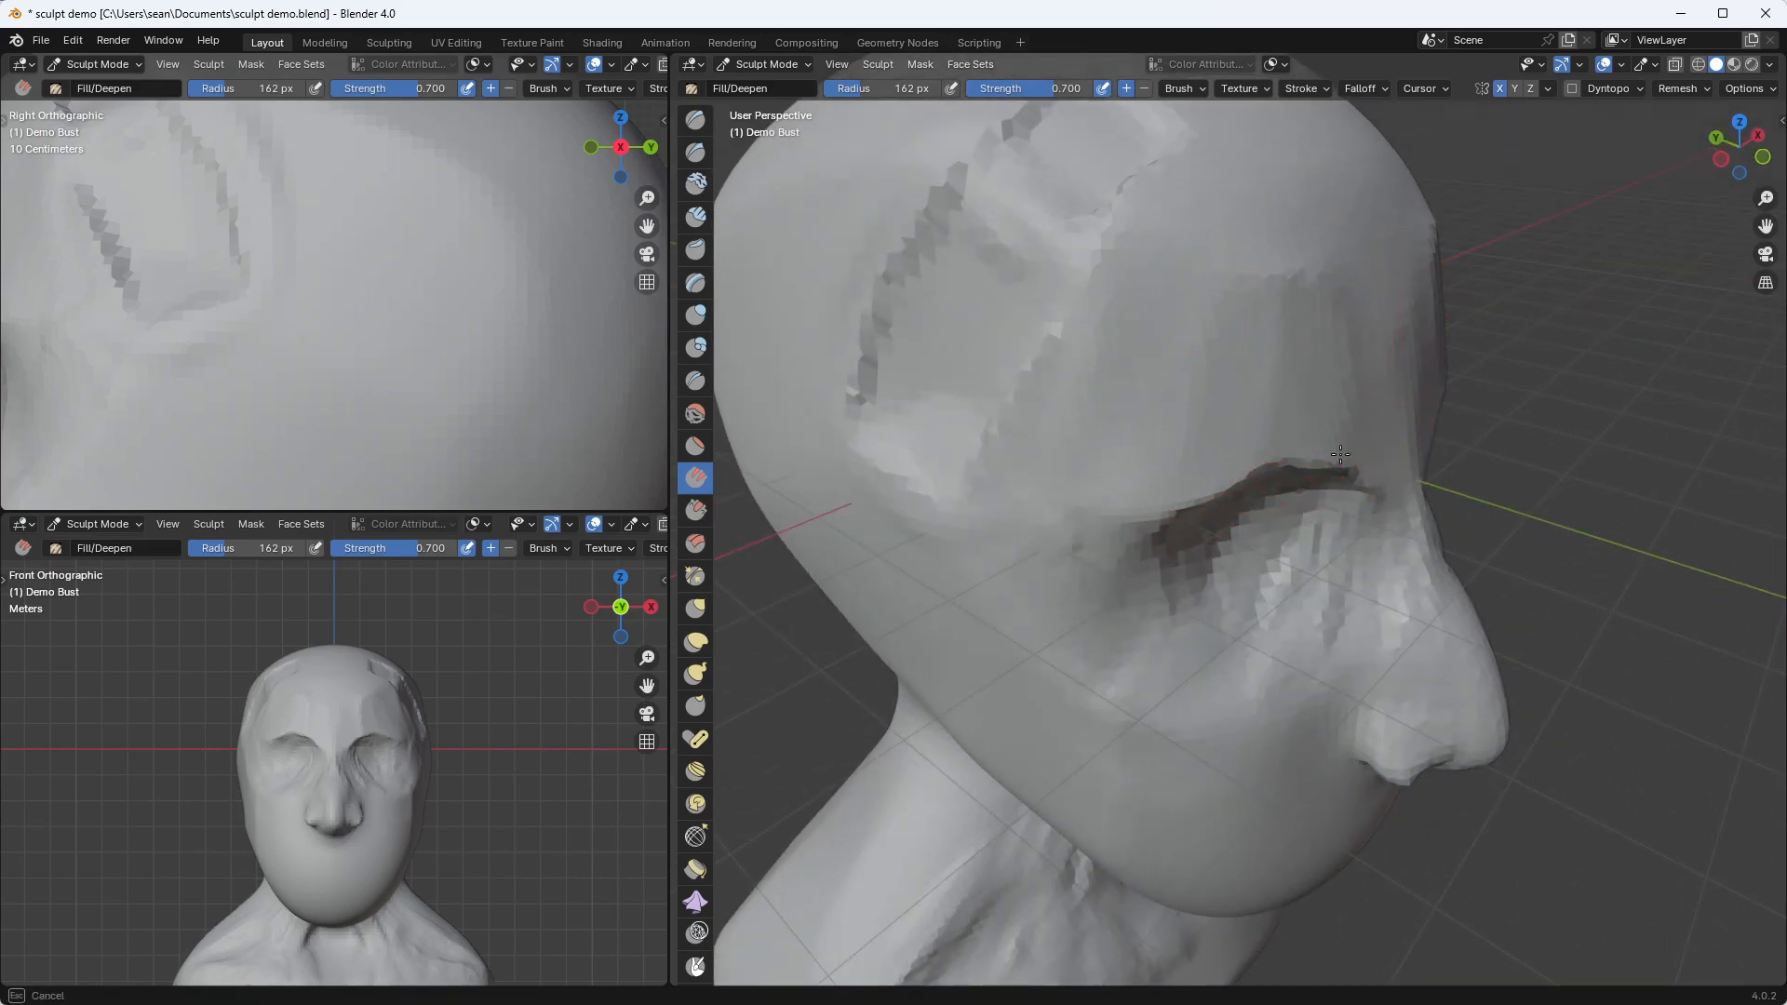
{"action": "left_click_drag", "start_coordinate": [1253, 286], "coordinate": [1215, 285]}
{"action": "middle_click_drag", "start_coordinate": [1307, 294], "coordinate": [1186, 340]}
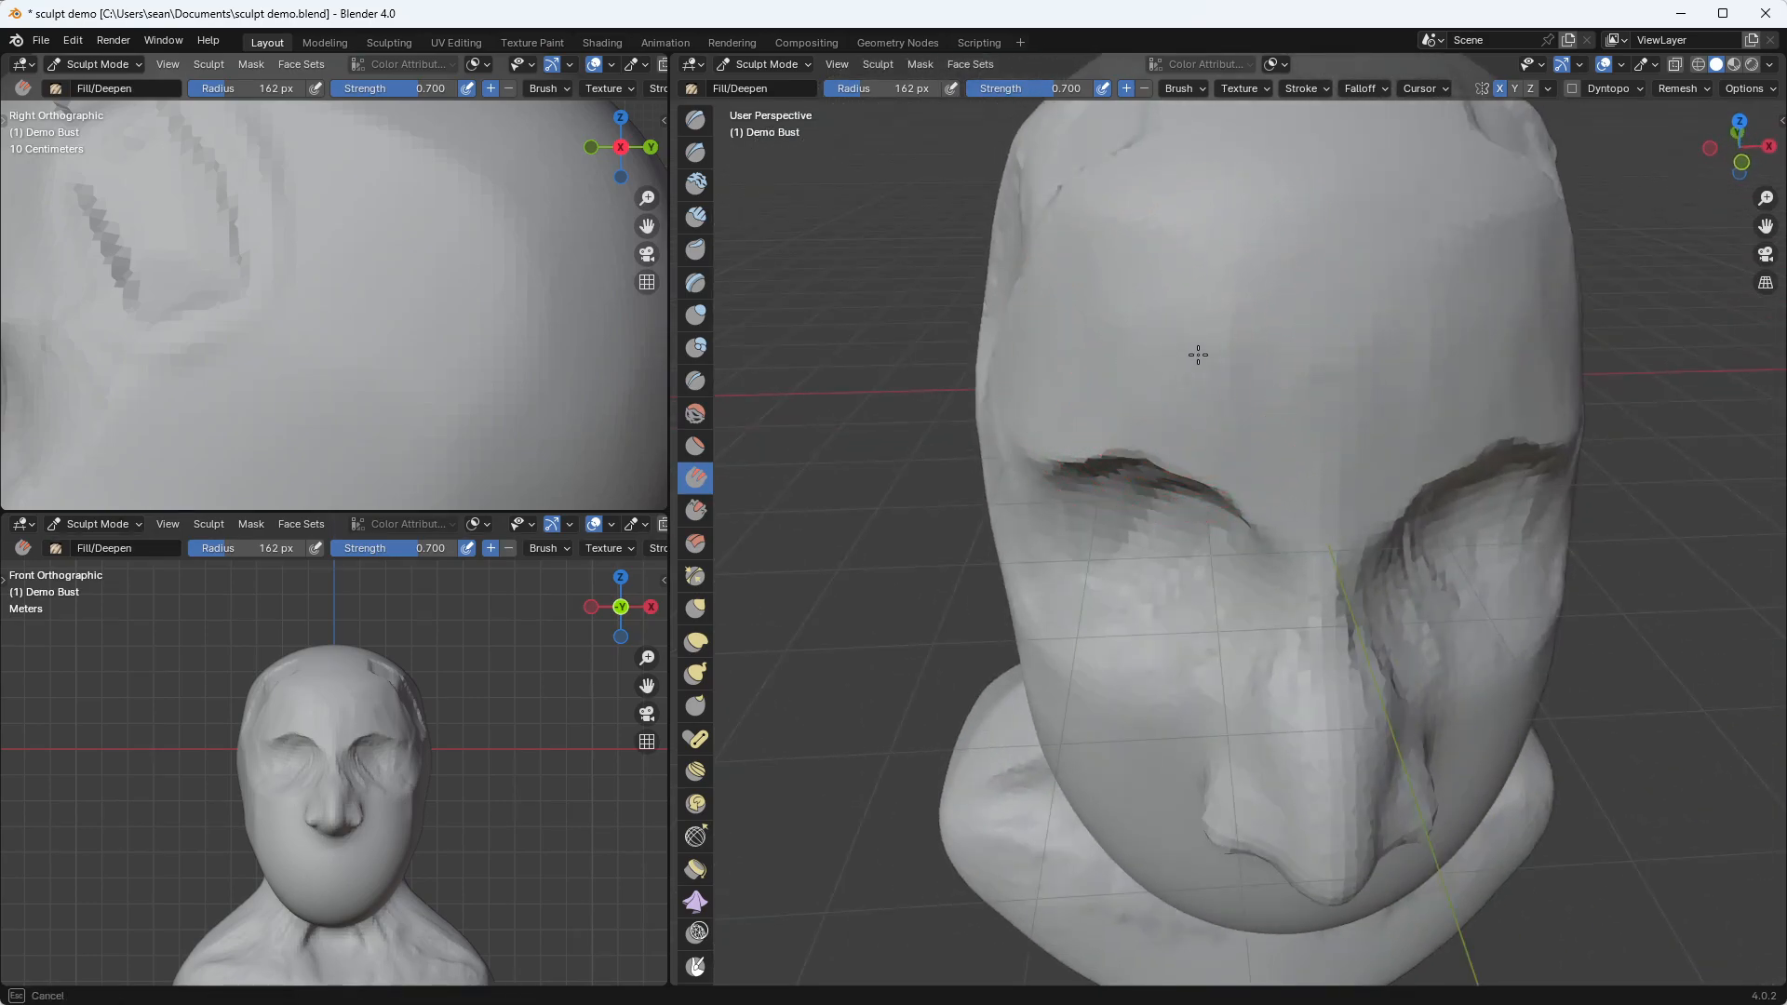
{"action": "mouse_move", "coordinate": [1256, 399]}
{"action": "middle_mouse_down"}
{"action": "mouse_move", "coordinate": [1215, 350]}
{"action": "mouse_move", "coordinate": [1253, 320]}
{"action": "middle_mouse_up"}
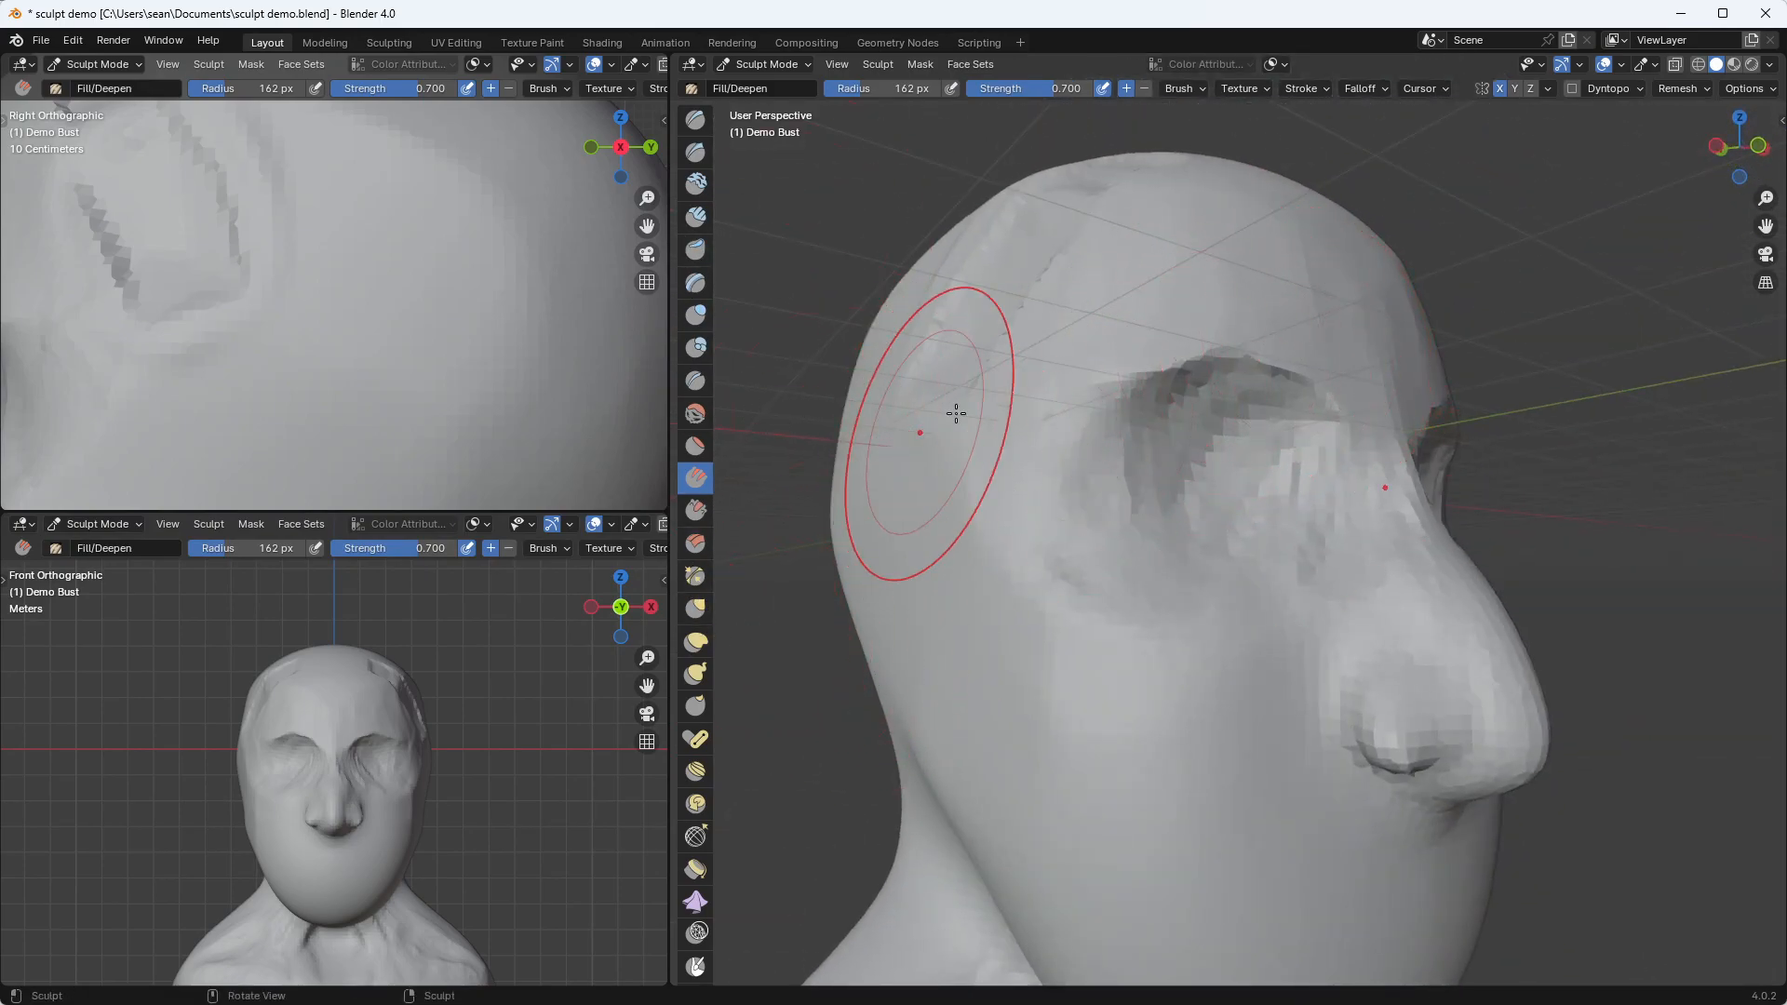
Fill in the recessed upper edge of the eye sockets beneath the brow with mirrored Fill strokes
{"action": "middle_click_drag", "start_coordinate": [1283, 376], "coordinate": [1169, 239]}
{"action": "scroll", "coordinate": [1169, 239], "scroll_direction": "up", "scroll_amount": 5}
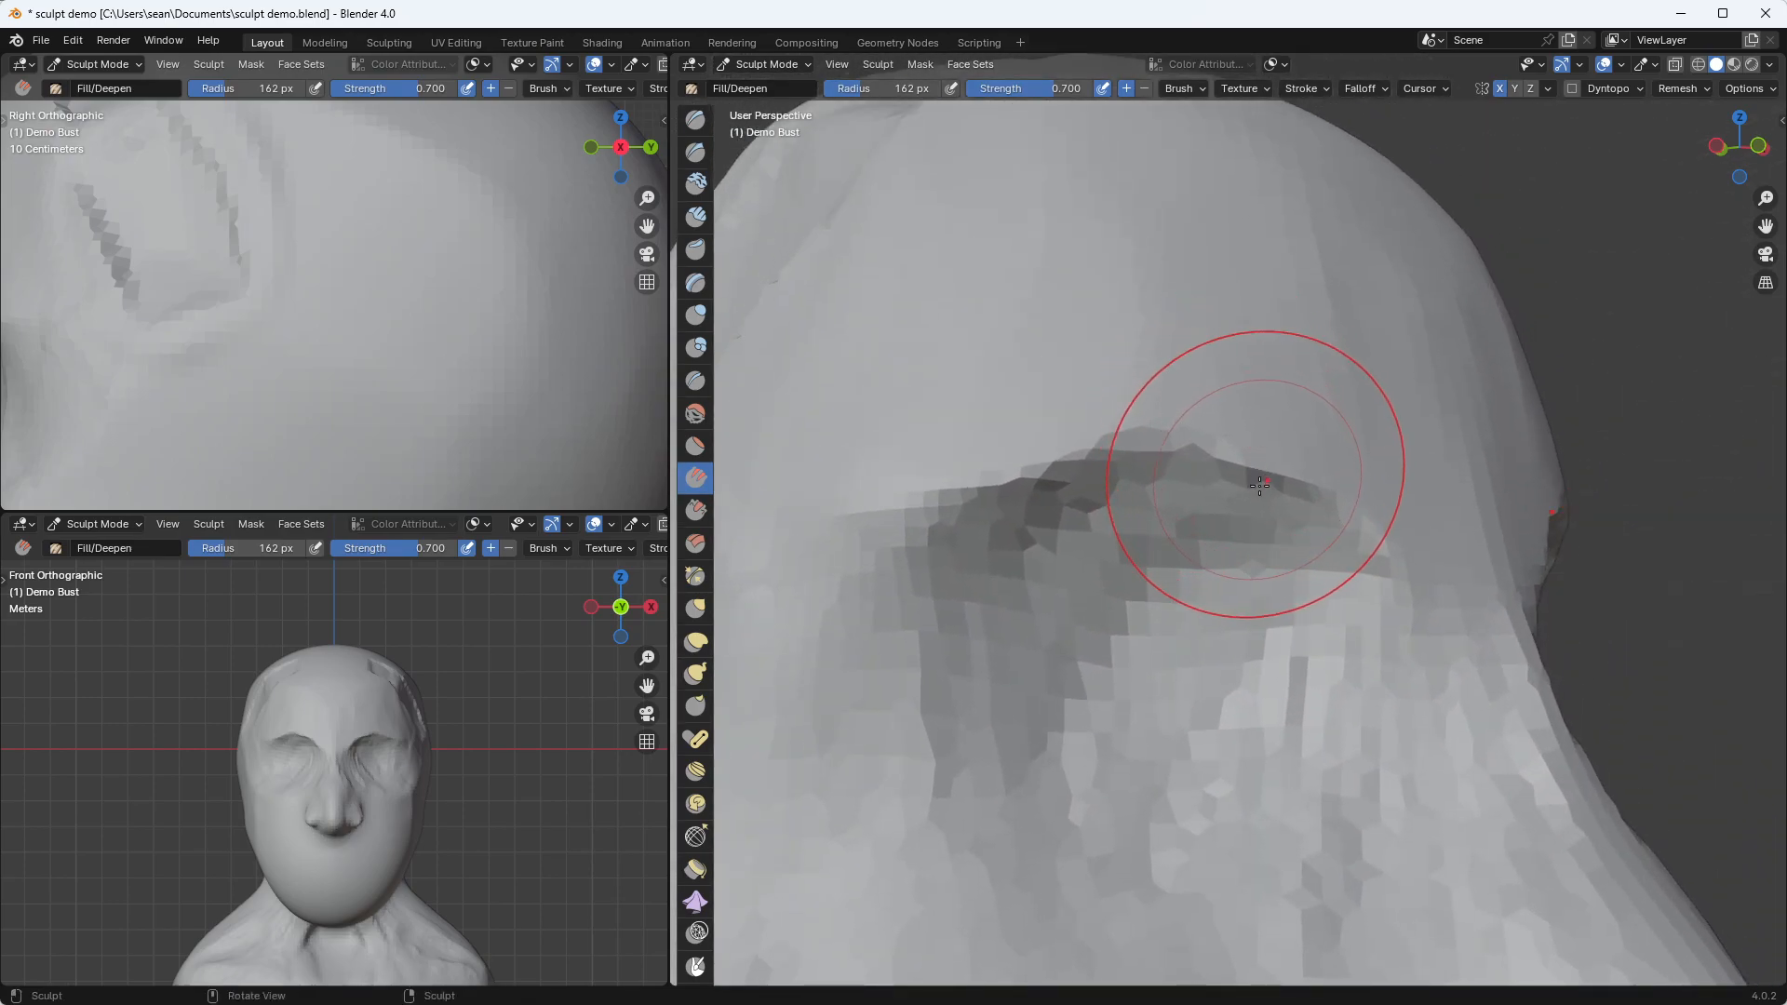
{"action": "scroll", "coordinate": [1243, 493], "scroll_direction": "up", "scroll_amount": 2}
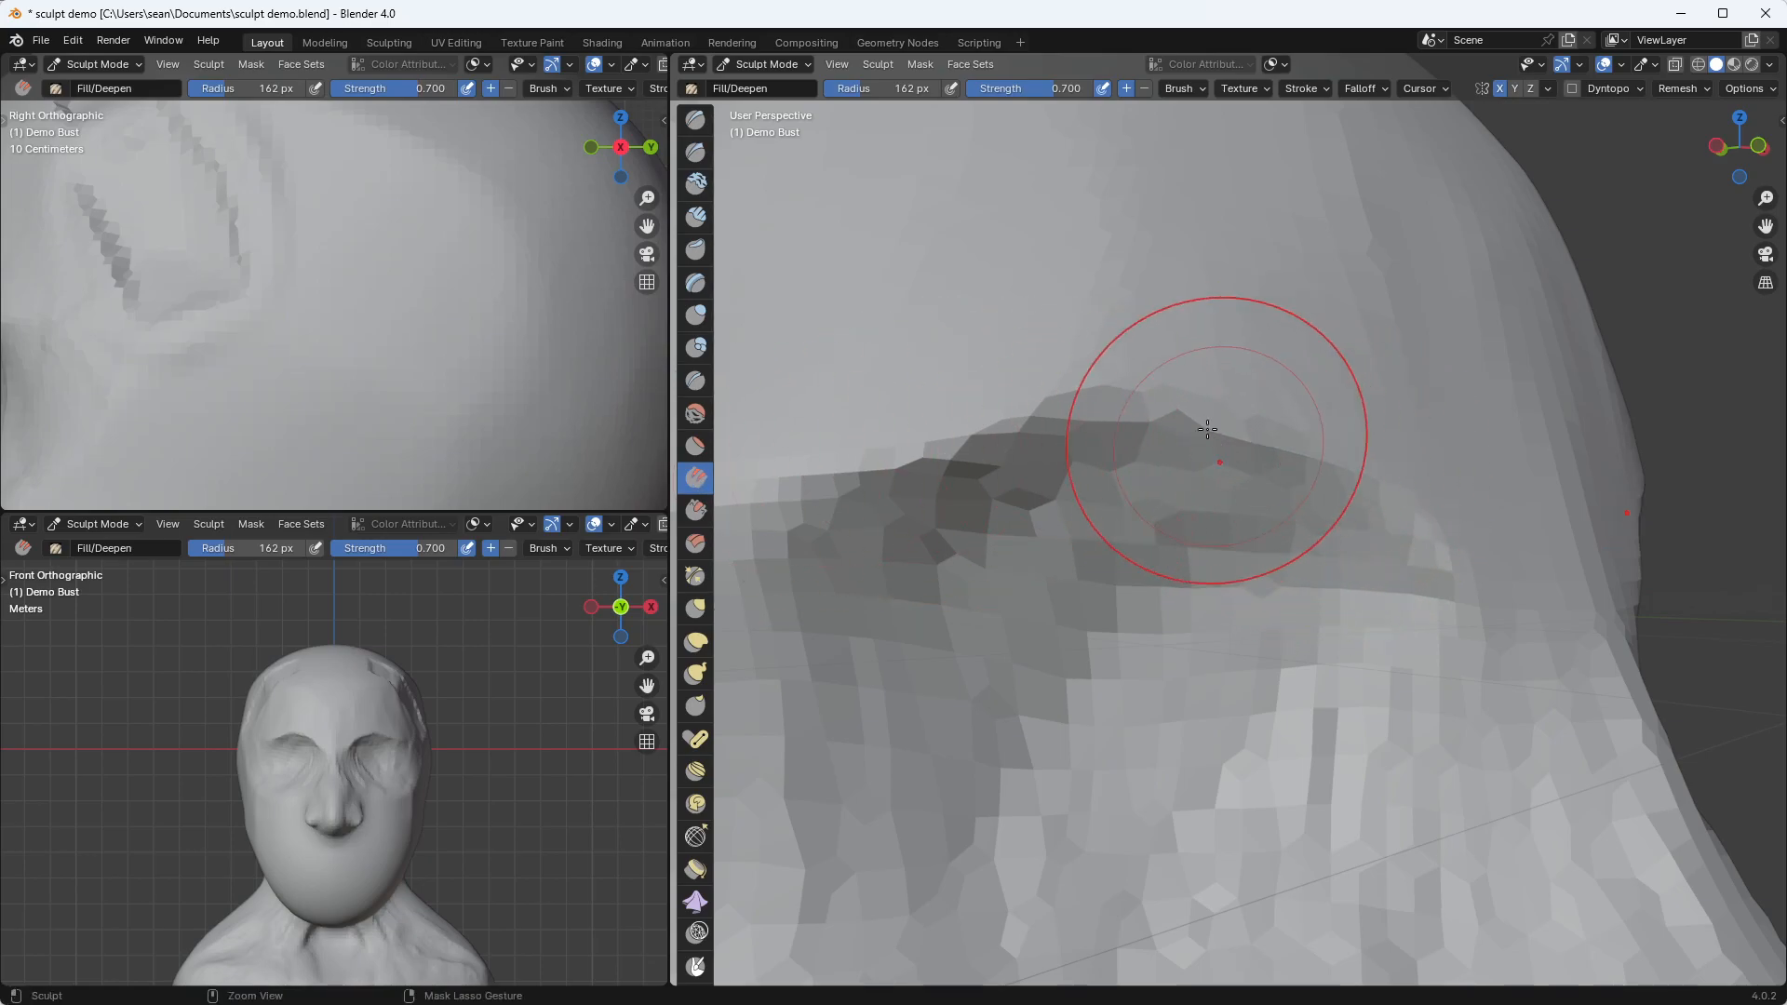
{"action": "left_click_drag", "start_coordinate": [1216, 438], "coordinate": [1226, 441]}
{"action": "left_click_drag", "start_coordinate": [1365, 489], "coordinate": [1236, 471]}
{"action": "mouse_move", "coordinate": [985, 419]}
{"action": "left_mouse_down"}
{"action": "mouse_move", "coordinate": [877, 471]}
{"action": "mouse_move", "coordinate": [975, 430]}
{"action": "left_mouse_up"}
{"action": "mouse_move", "coordinate": [858, 471]}
{"action": "left_mouse_down"}
{"action": "mouse_move", "coordinate": [1021, 419]}
{"action": "mouse_move", "coordinate": [1146, 411]}
{"action": "left_mouse_up"}
{"action": "left_click_drag", "start_coordinate": [1025, 415], "coordinate": [1053, 403]}
{"action": "mouse_move", "coordinate": [1214, 398]}
{"action": "middle_mouse_down", "text": "ctrl"}
{"action": "mouse_move", "coordinate": [1063, 585]}
{"action": "mouse_move", "coordinate": [1248, 511]}
{"action": "mouse_move", "coordinate": [1170, 507]}
{"action": "middle_mouse_up", "text": "ctrl"}
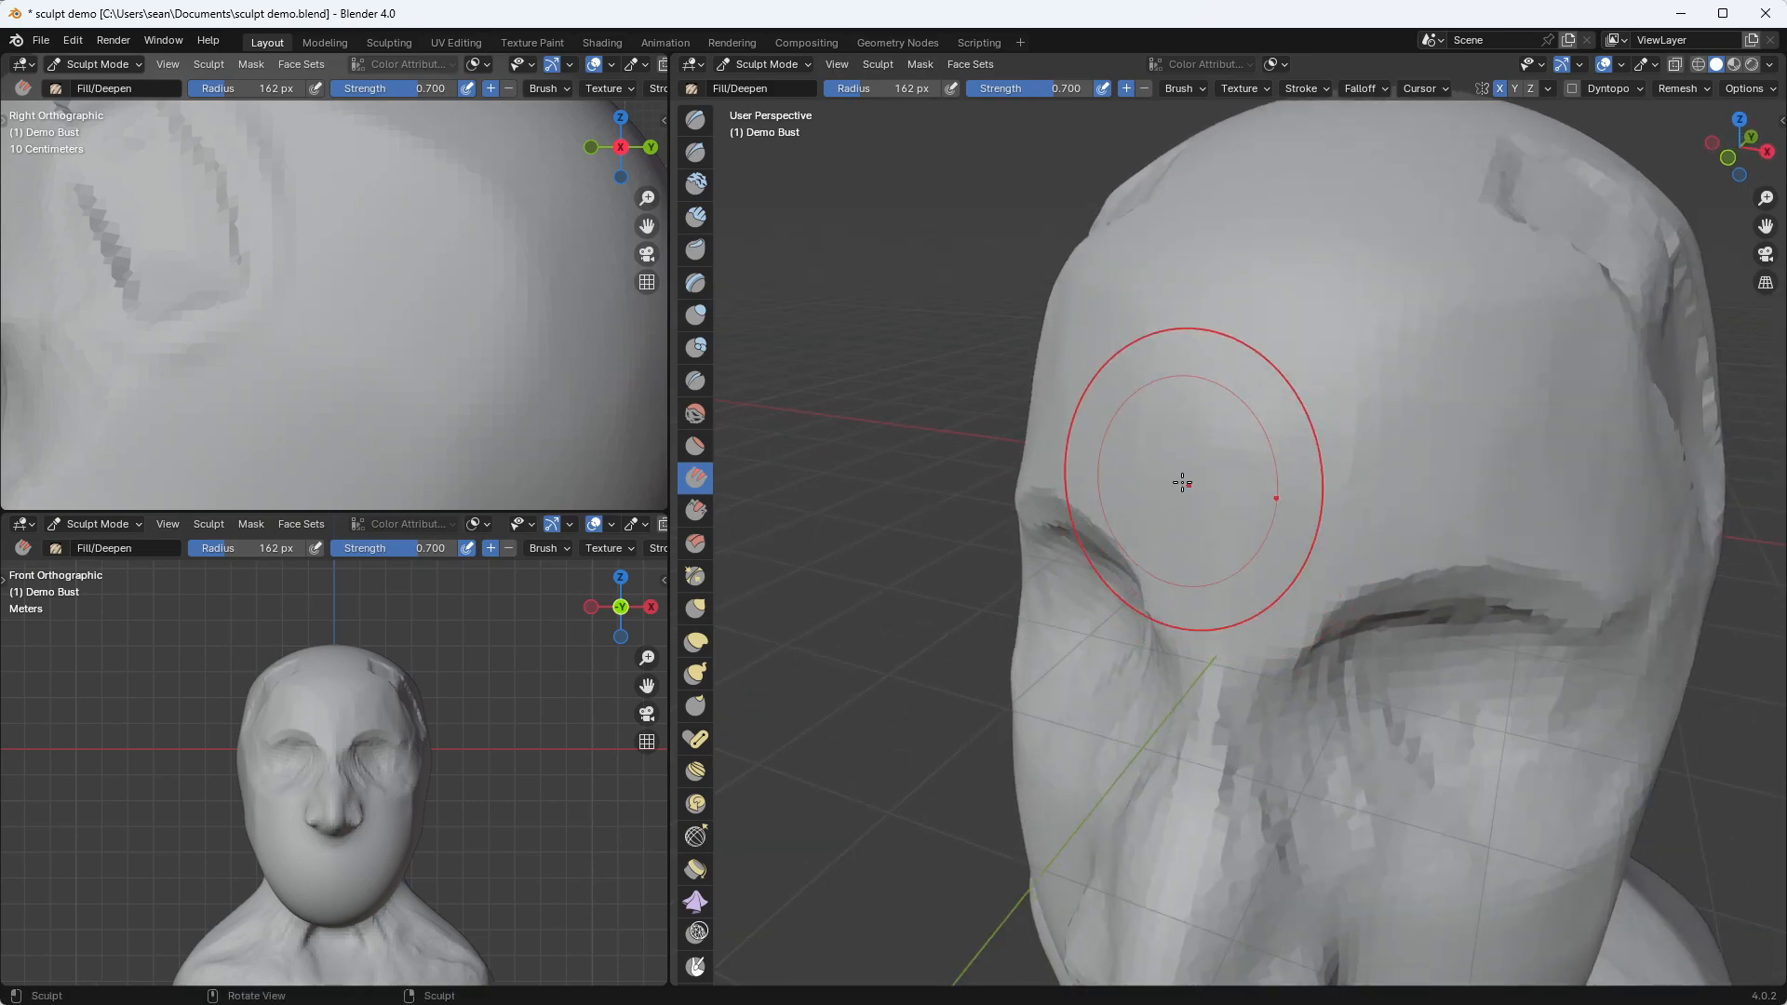
{"action": "mouse_move", "coordinate": [1225, 394]}
{"action": "middle_mouse_down"}
{"action": "mouse_move", "coordinate": [1229, 427]}
{"action": "mouse_move", "coordinate": [1272, 459]}
{"action": "mouse_move", "coordinate": [1216, 559]}
{"action": "mouse_move", "coordinate": [1441, 511]}
{"action": "mouse_move", "coordinate": [1245, 529]}
{"action": "middle_mouse_up"}
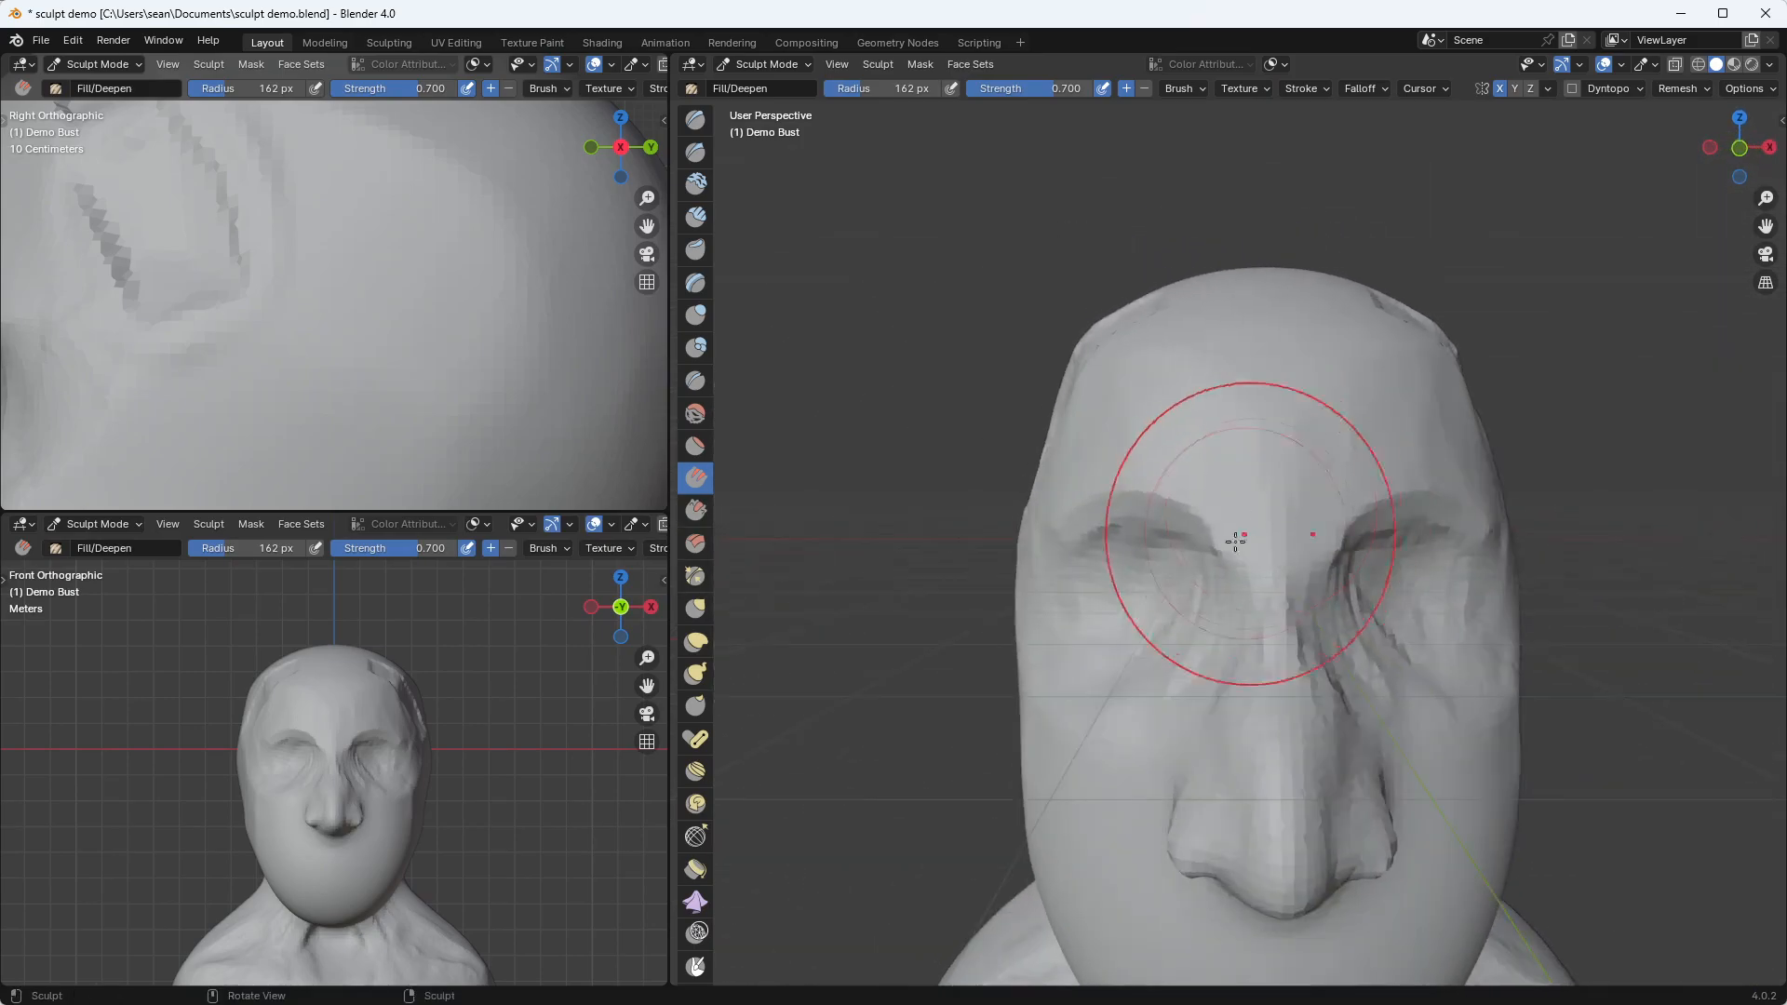
Build up mirrored eyeball forms inside the eye sockets with the Clay Strips brush at 90 px radius and 0.406 strength
{"action": "left_click", "coordinate": [701, 217]}
{"action": "mouse_move", "coordinate": [1133, 618]}
{"action": "middle_mouse_down", "text": "ctrl"}
{"action": "mouse_move", "coordinate": [1136, 590]}
{"action": "mouse_move", "coordinate": [1149, 606]}
{"action": "mouse_move", "coordinate": [1217, 549]}
{"action": "middle_mouse_up", "text": "ctrl"}
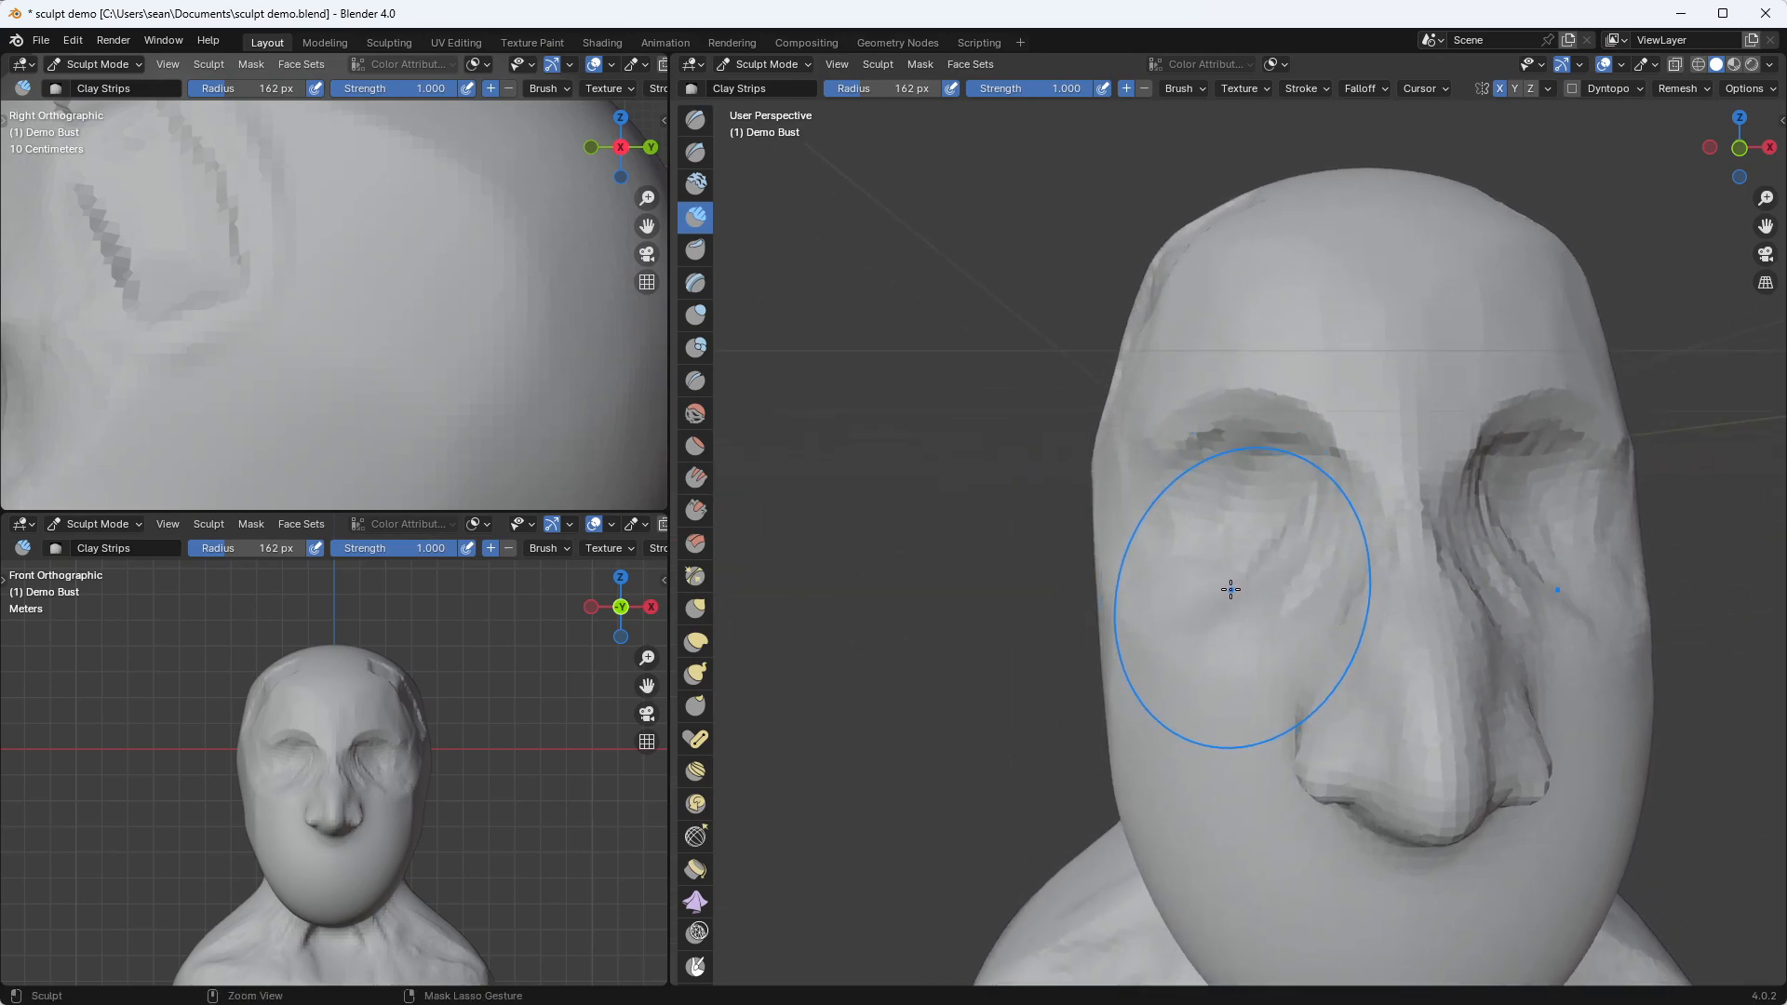
{"action": "key", "text": "f"}
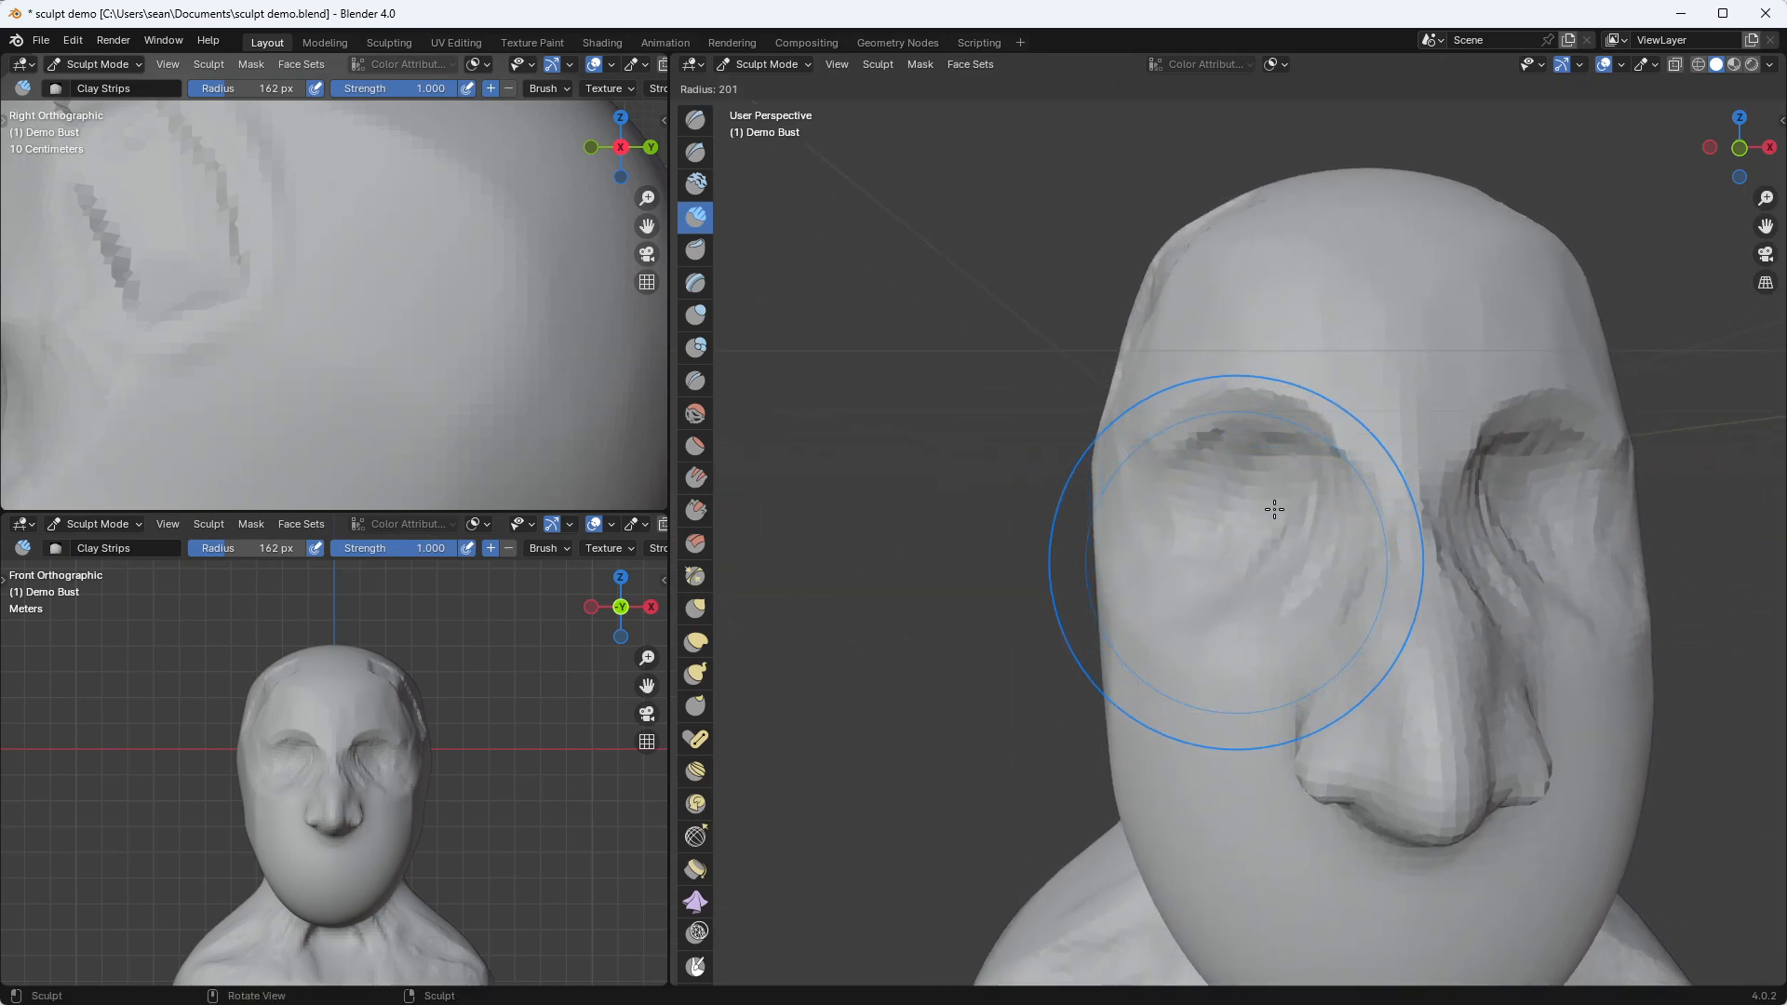
{"action": "left_click", "coordinate": [1172, 638]}
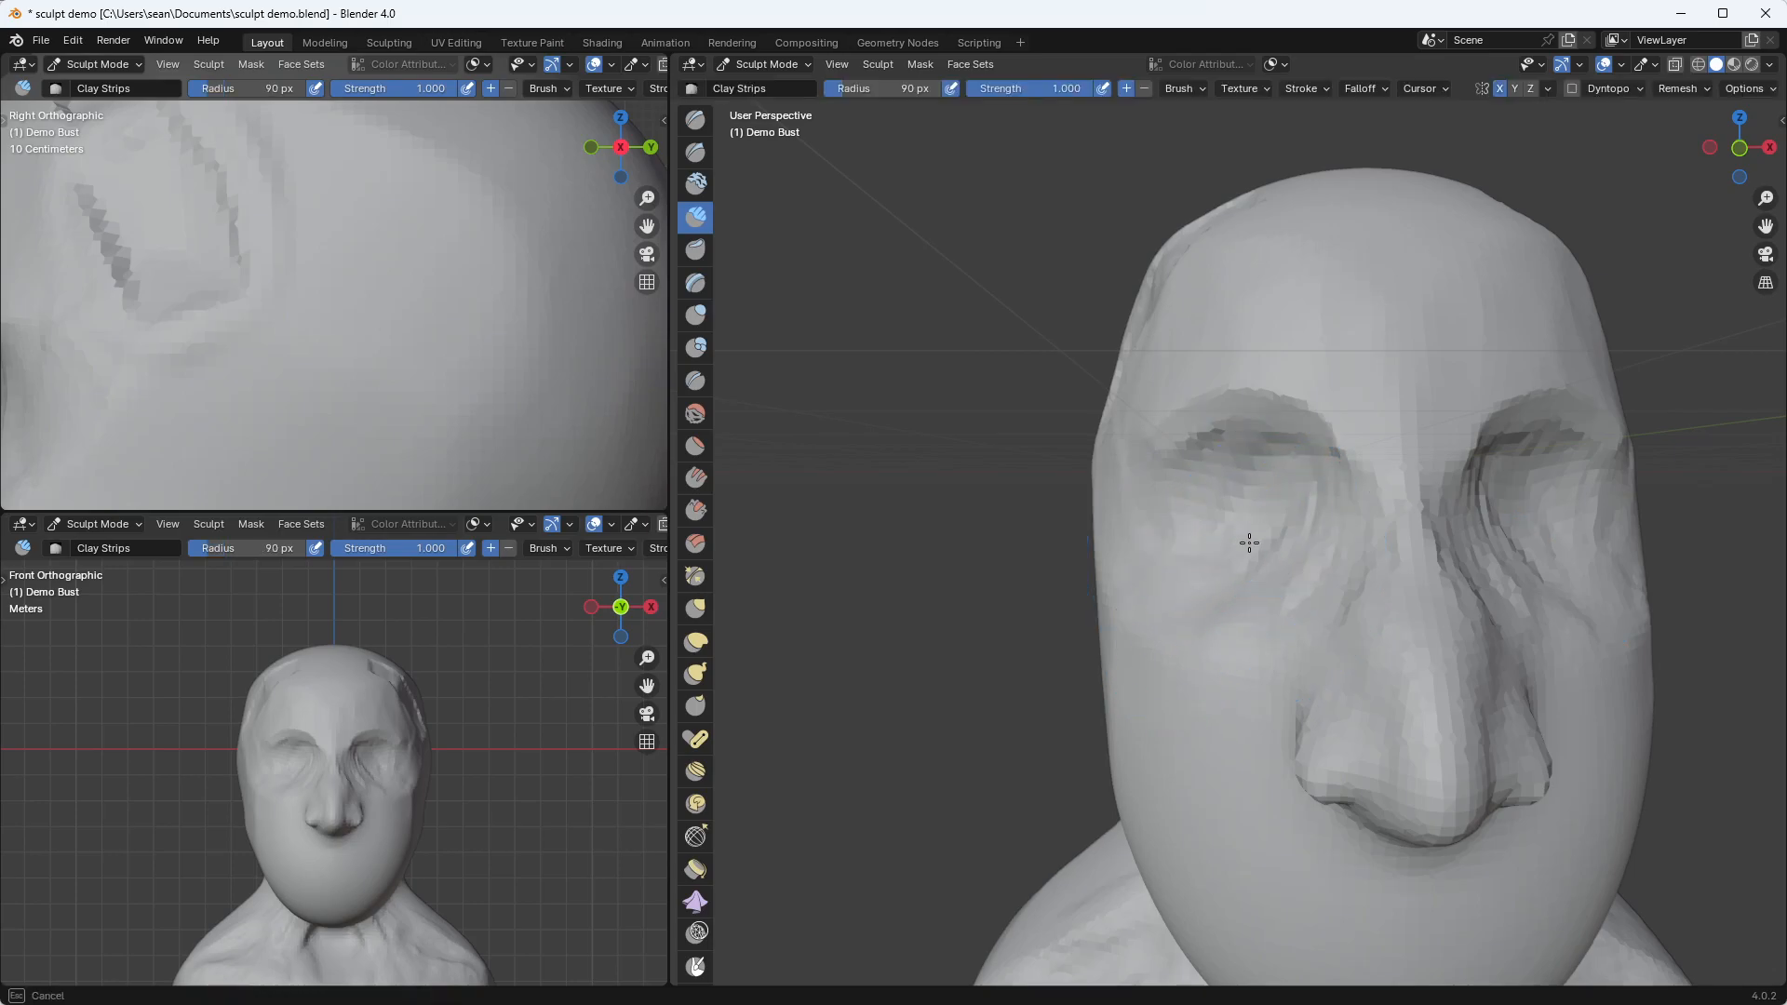
{"action": "left_click", "coordinate": [1266, 517]}
{"action": "key", "text": "ctrl+z"}
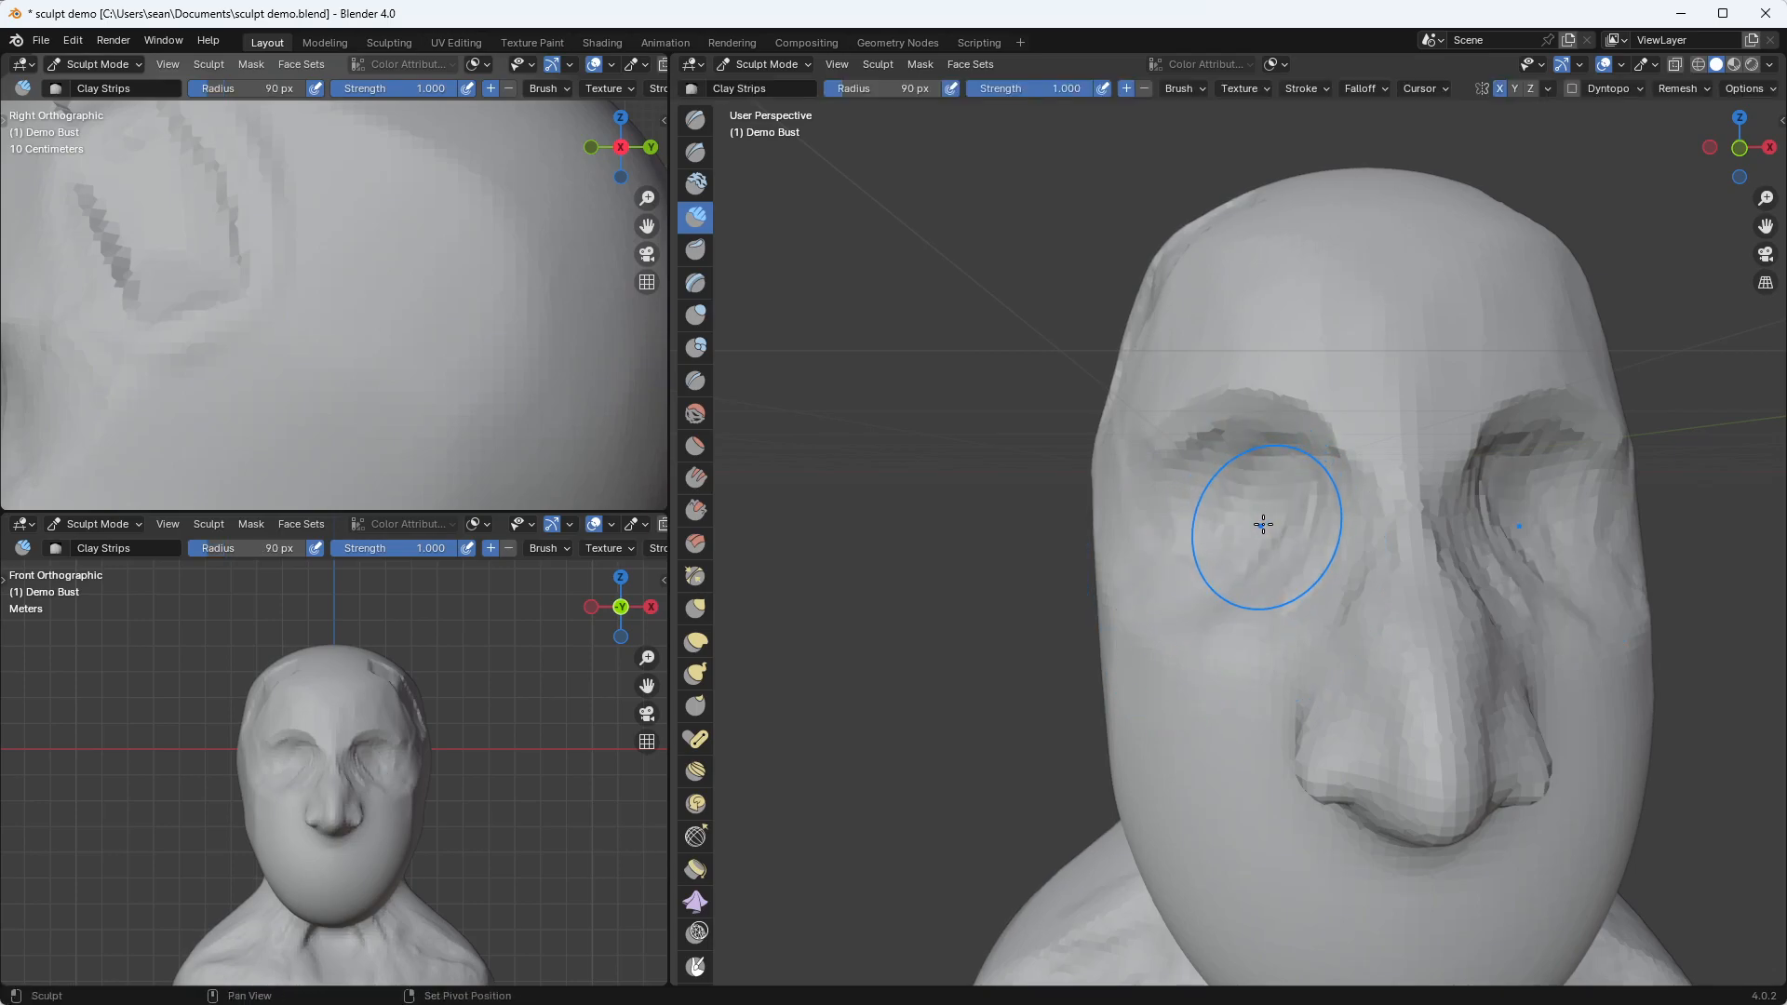
{"action": "key", "text": "shift+f"}
{"action": "left_click", "coordinate": [1177, 632]}
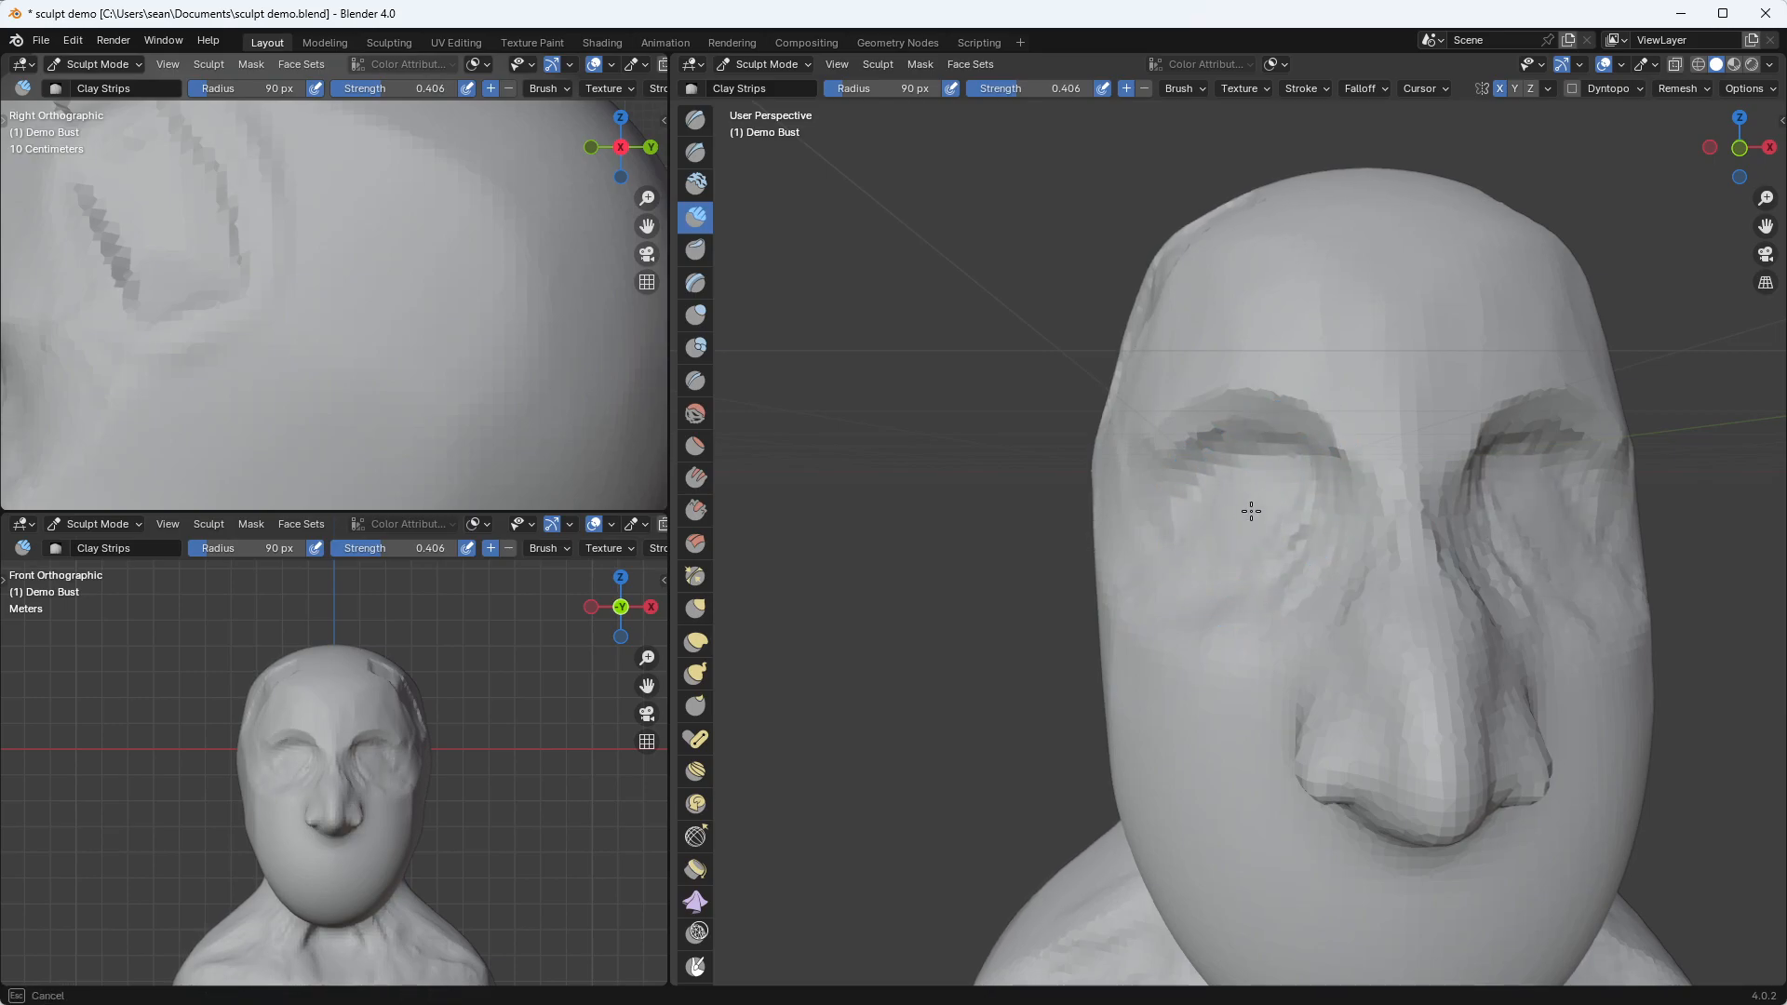
{"action": "middle_click_drag", "start_coordinate": [1251, 519], "coordinate": [1296, 538]}
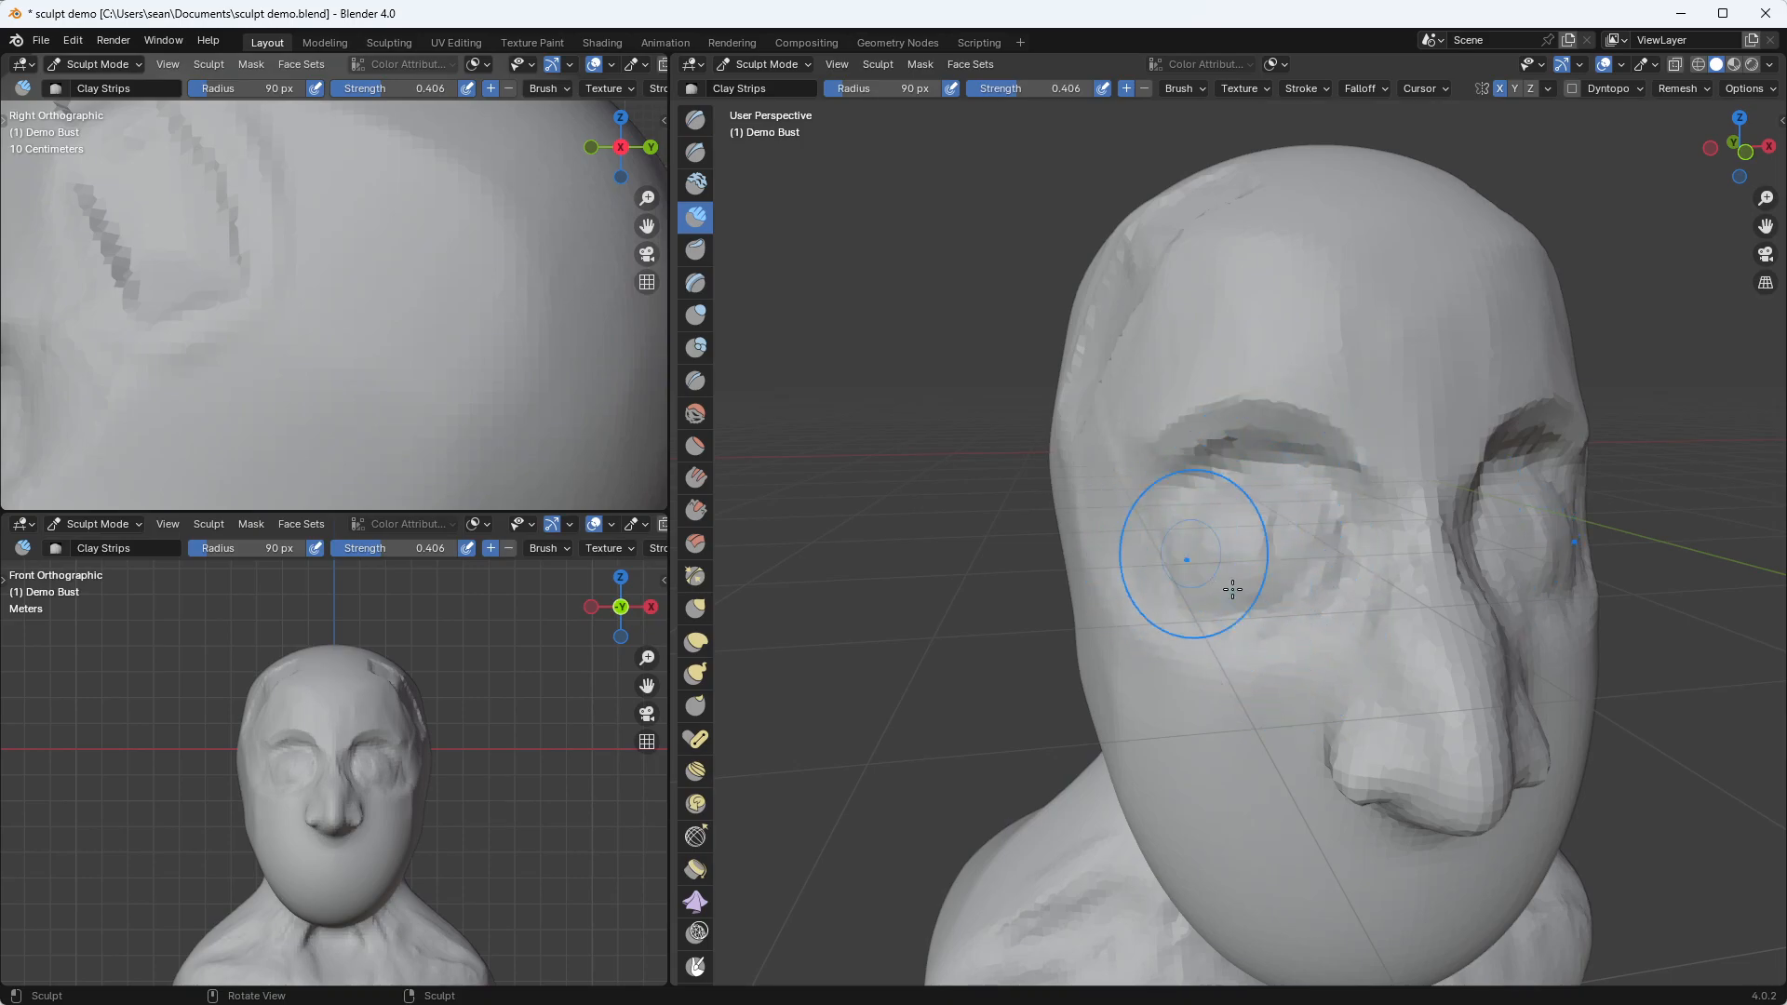
Try mirrored diagonal Clay Strips strokes running down the forehead toward the nose bridge, and undo them
{"action": "left_click_drag", "start_coordinate": [1261, 291], "coordinate": [1331, 368]}
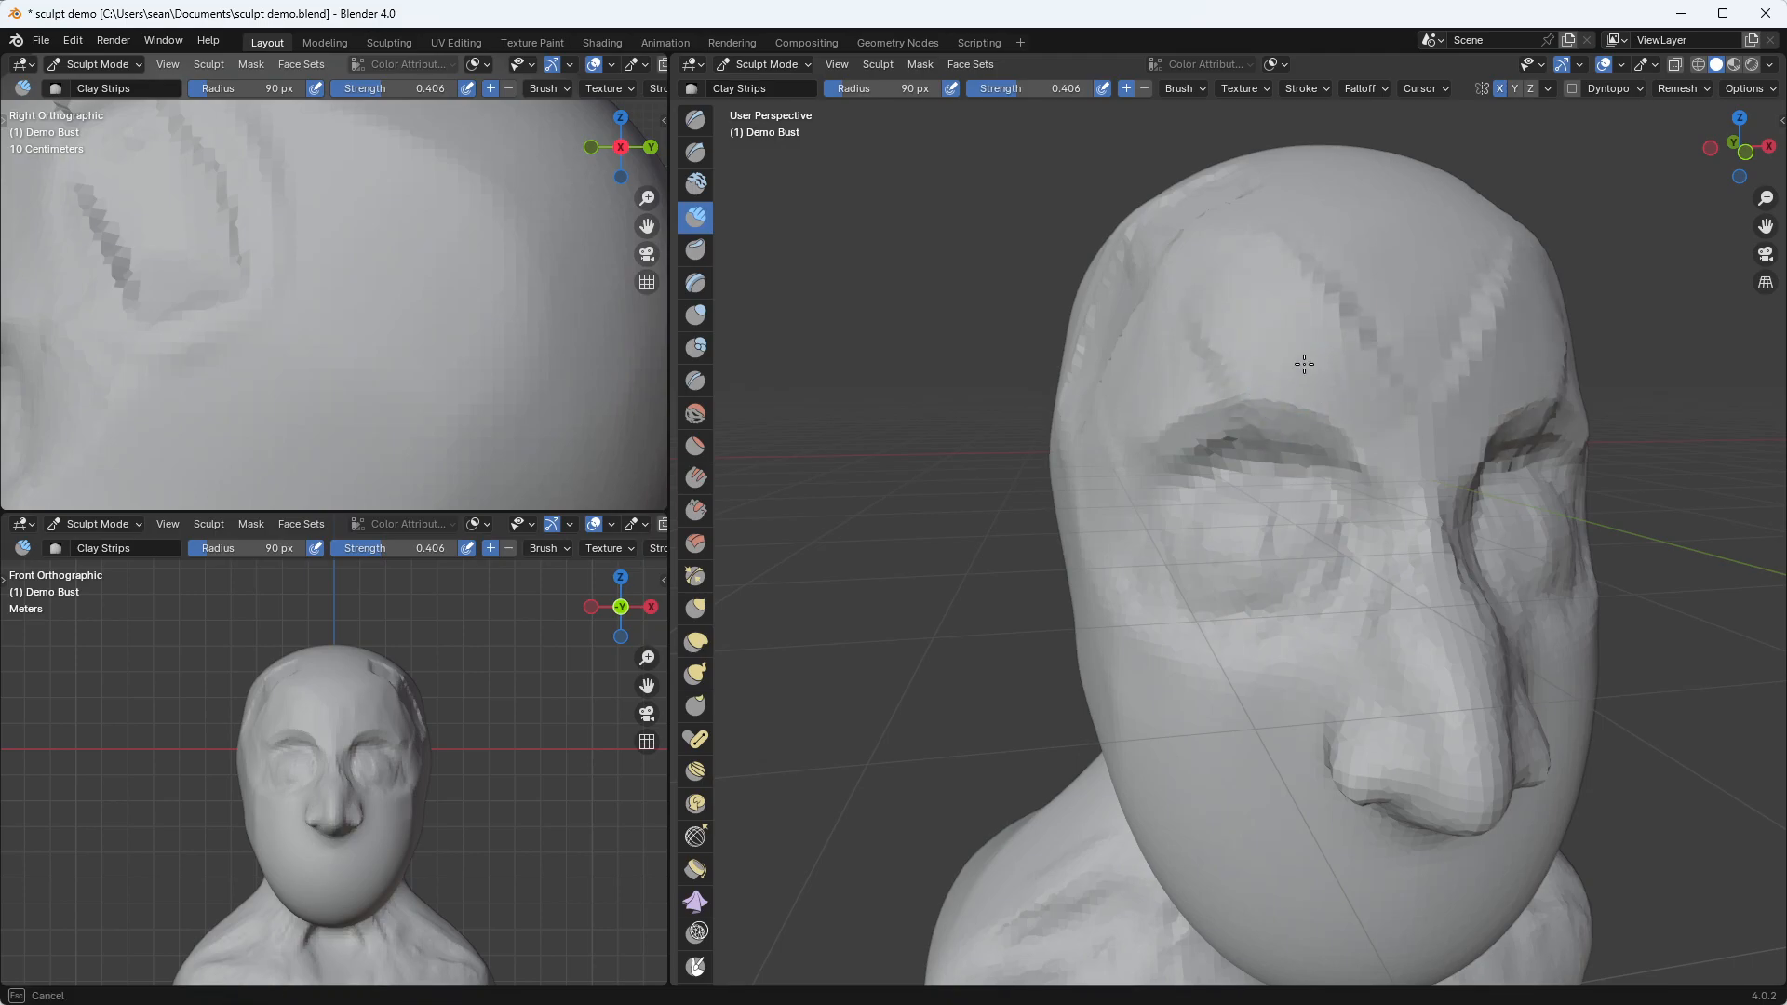
{"action": "mouse_move", "coordinate": [1267, 287]}
{"action": "left_mouse_down"}
{"action": "mouse_move", "coordinate": [1352, 256]}
{"action": "mouse_move", "coordinate": [1424, 372]}
{"action": "mouse_move", "coordinate": [1382, 521]}
{"action": "left_mouse_up"}
{"action": "key", "text": "ctrl+z"}
{"action": "key", "text": "ctrl+z"}
{"action": "key", "text": "ctrl+z"}
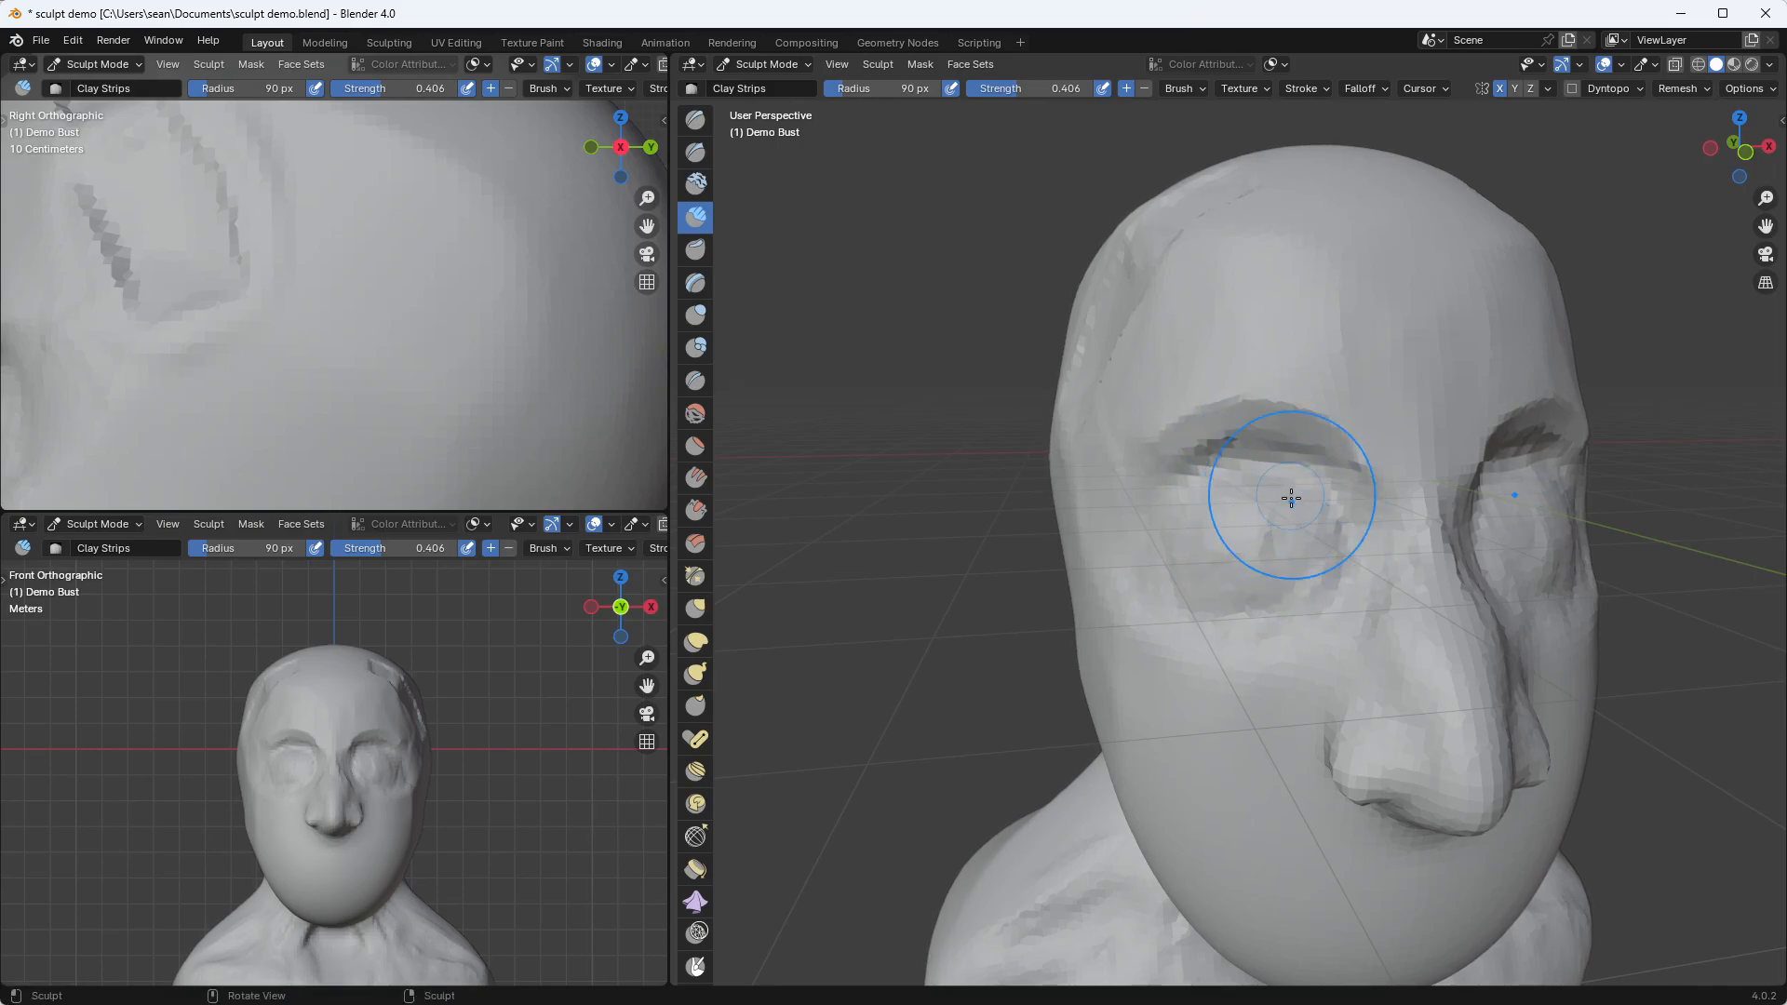
Round out the mirrored eyeball forms in the sockets with further Clay Strips strokes
{"action": "middle_click_drag", "start_coordinate": [1259, 577], "coordinate": [1324, 551]}
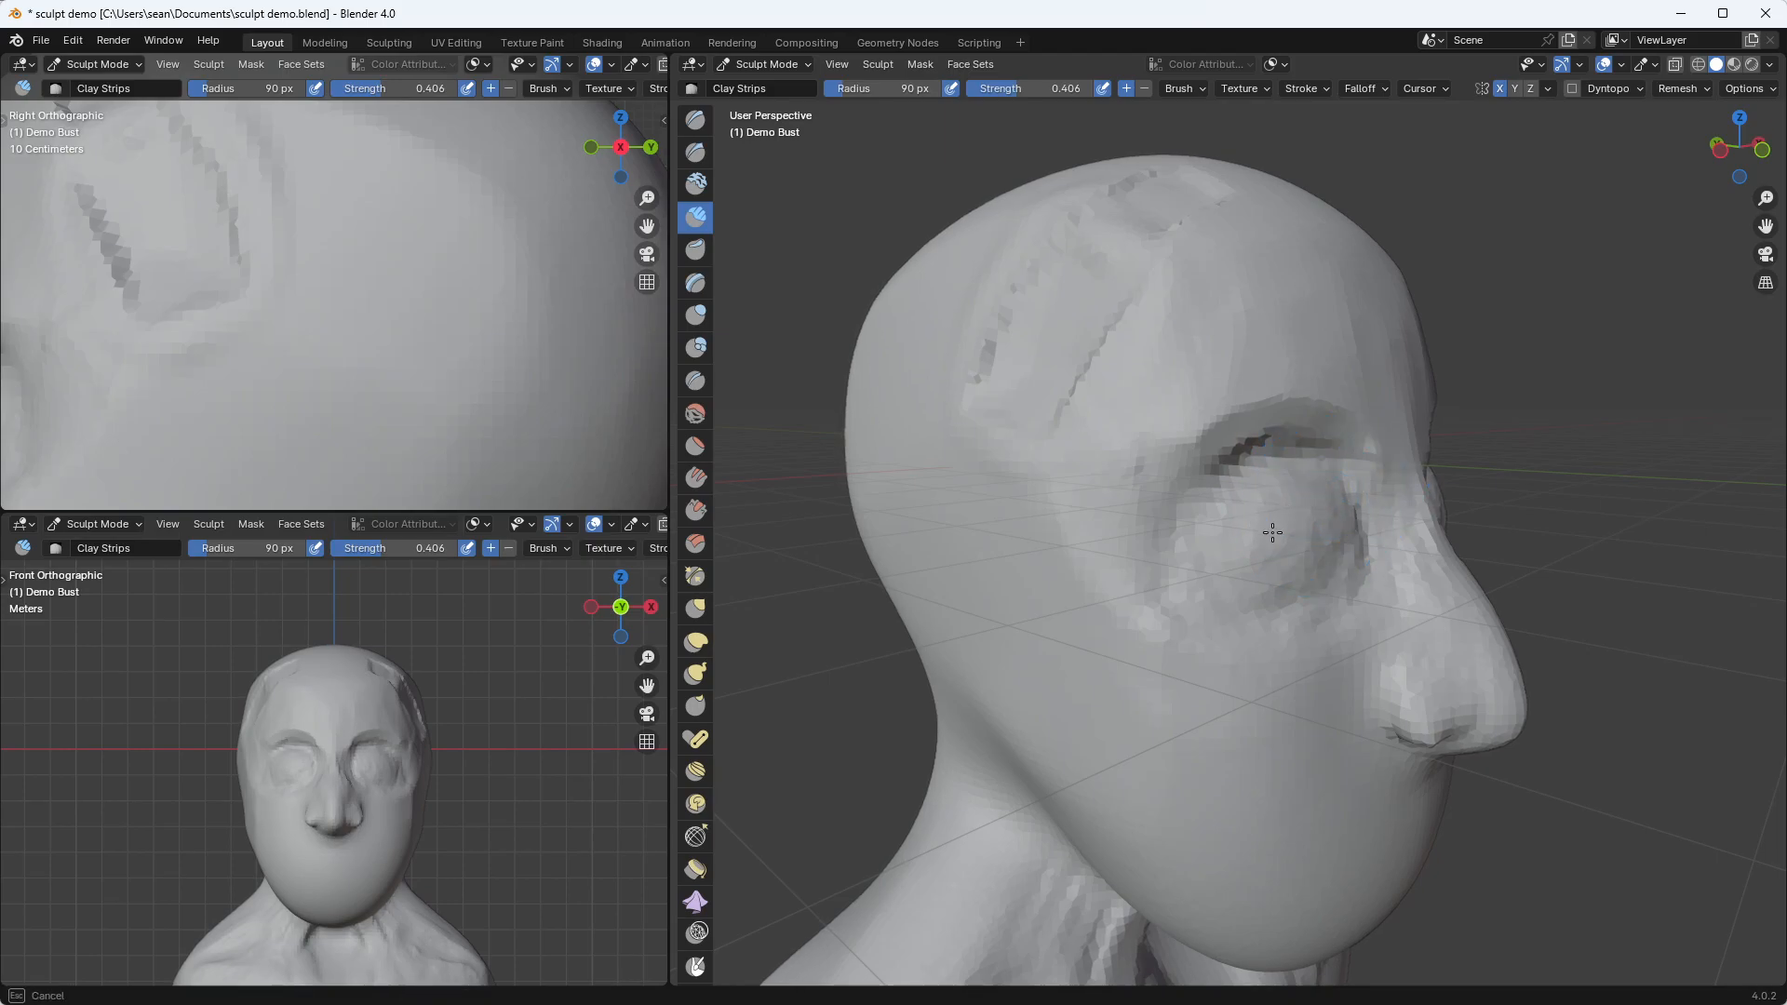
{"action": "middle_click_drag", "start_coordinate": [1312, 527], "coordinate": [1273, 503]}
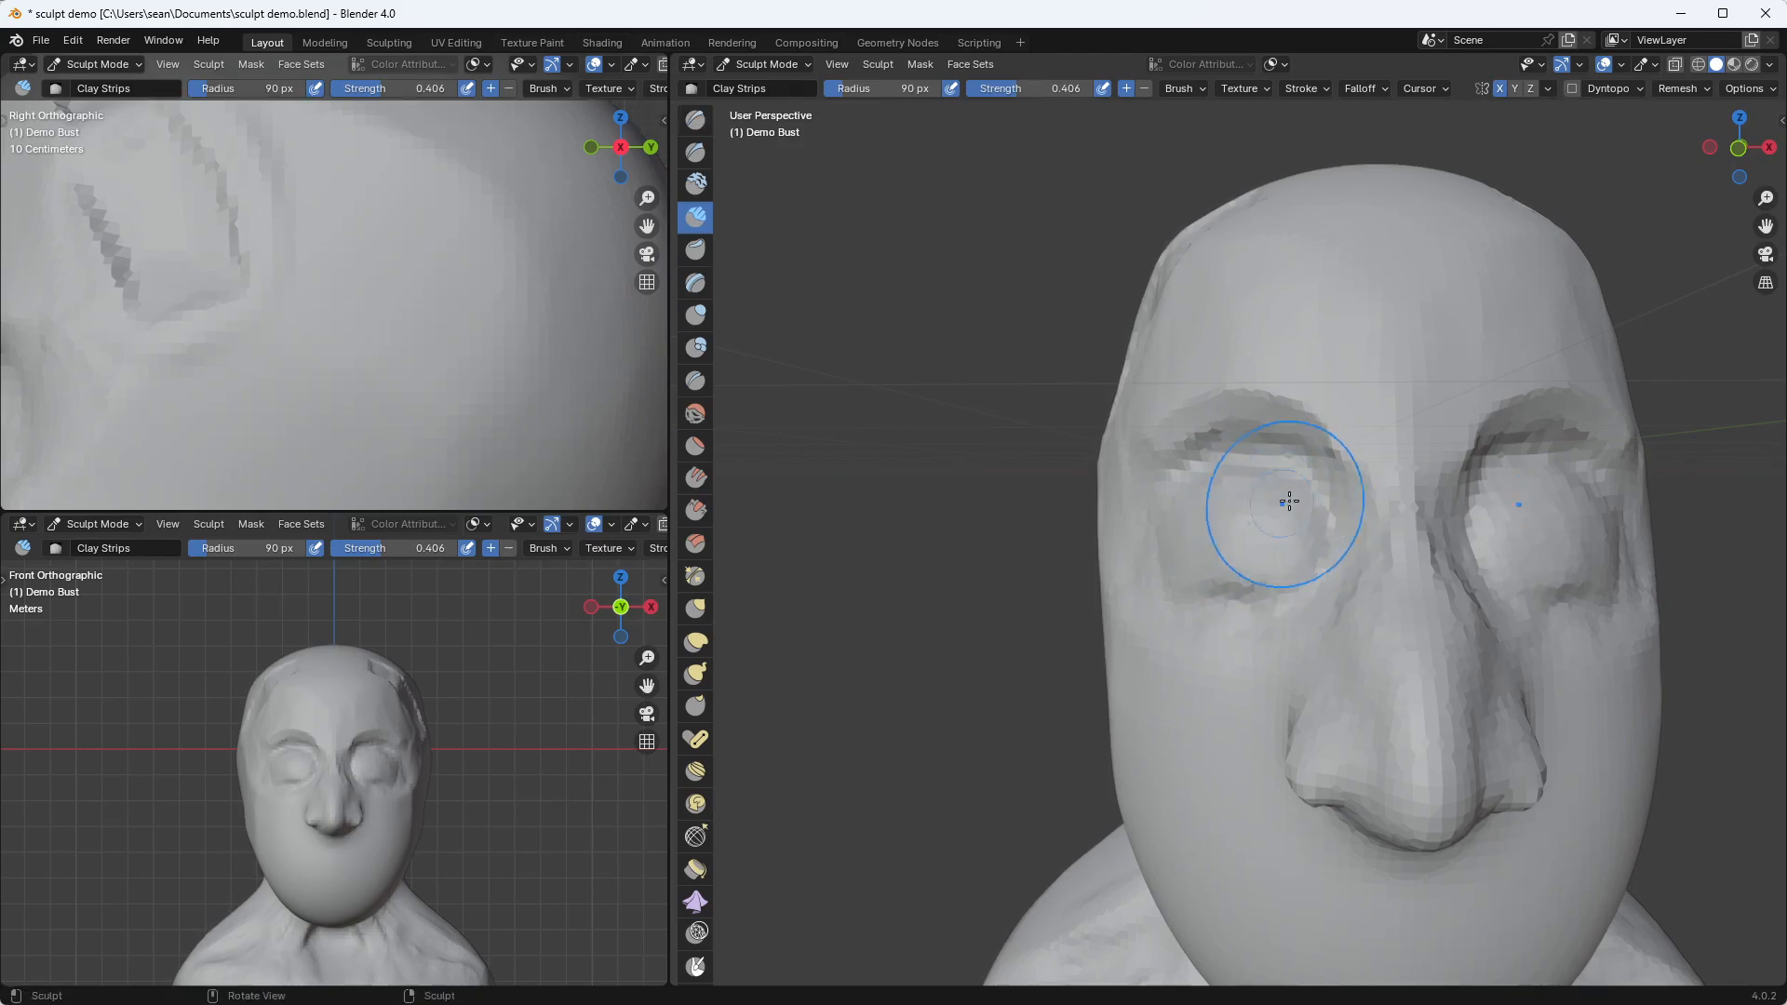
{"action": "middle_click_drag", "start_coordinate": [1262, 583], "coordinate": [1198, 537]}
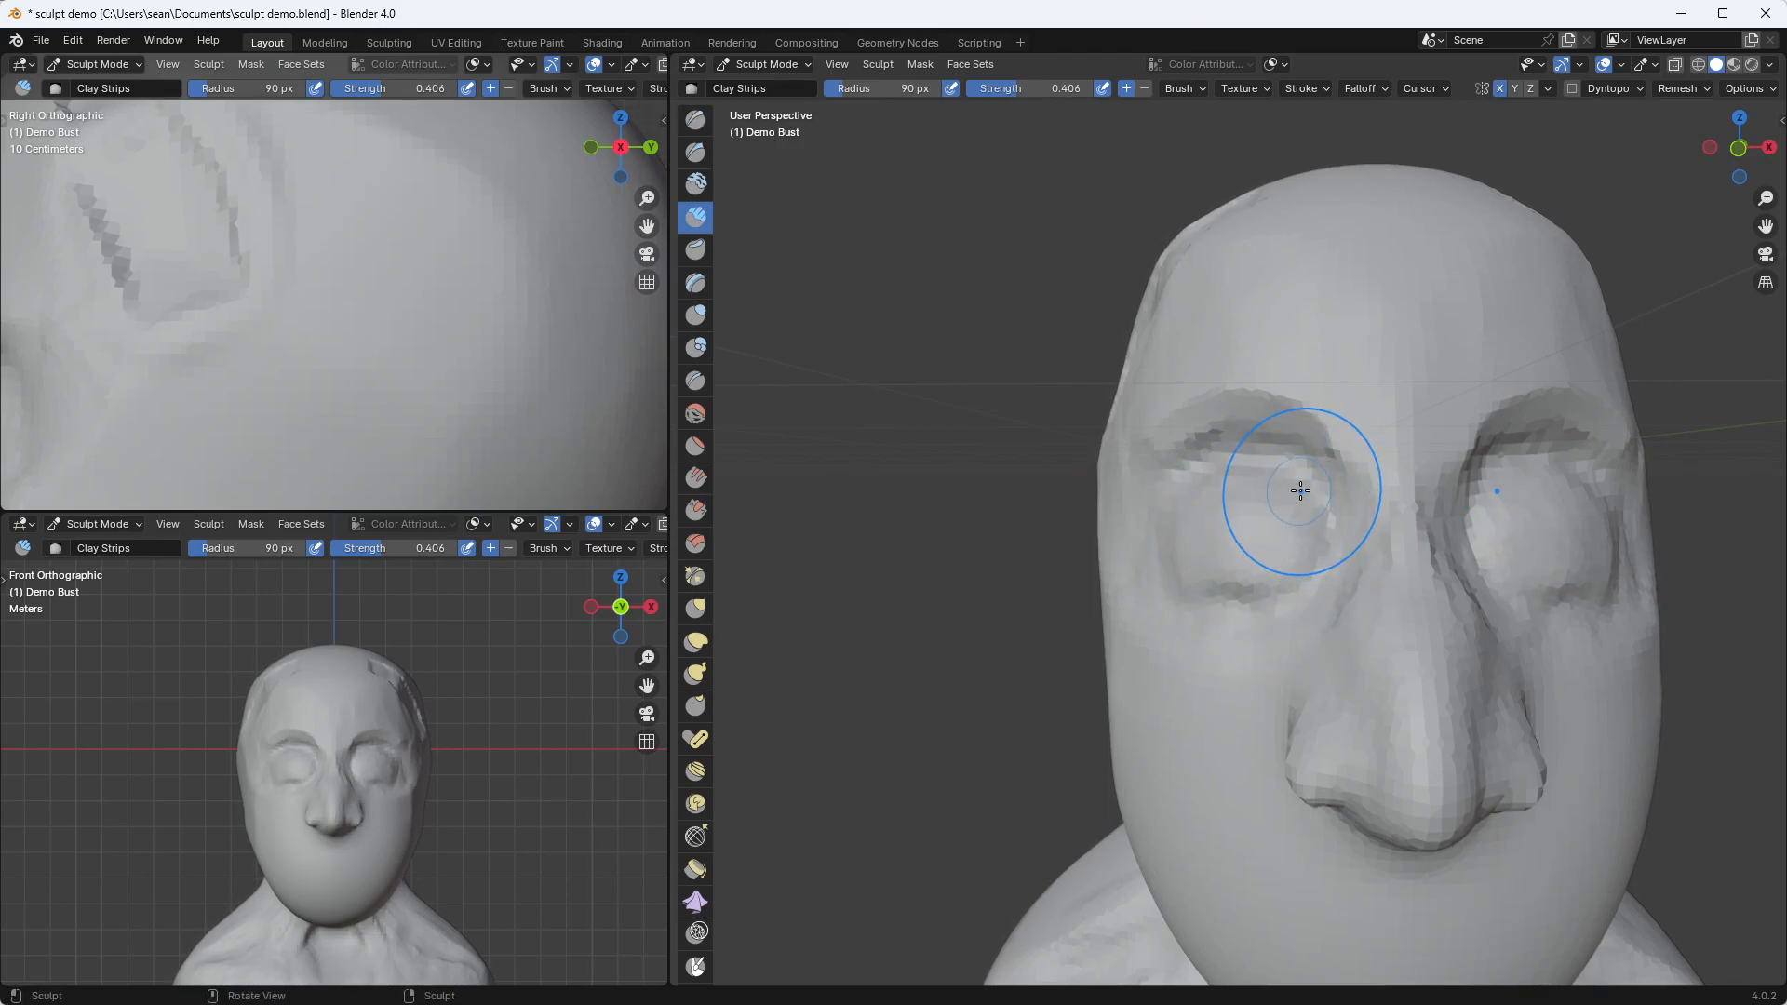
{"action": "middle_click_drag", "start_coordinate": [1289, 541], "coordinate": [1392, 551], "text": "ctrl"}
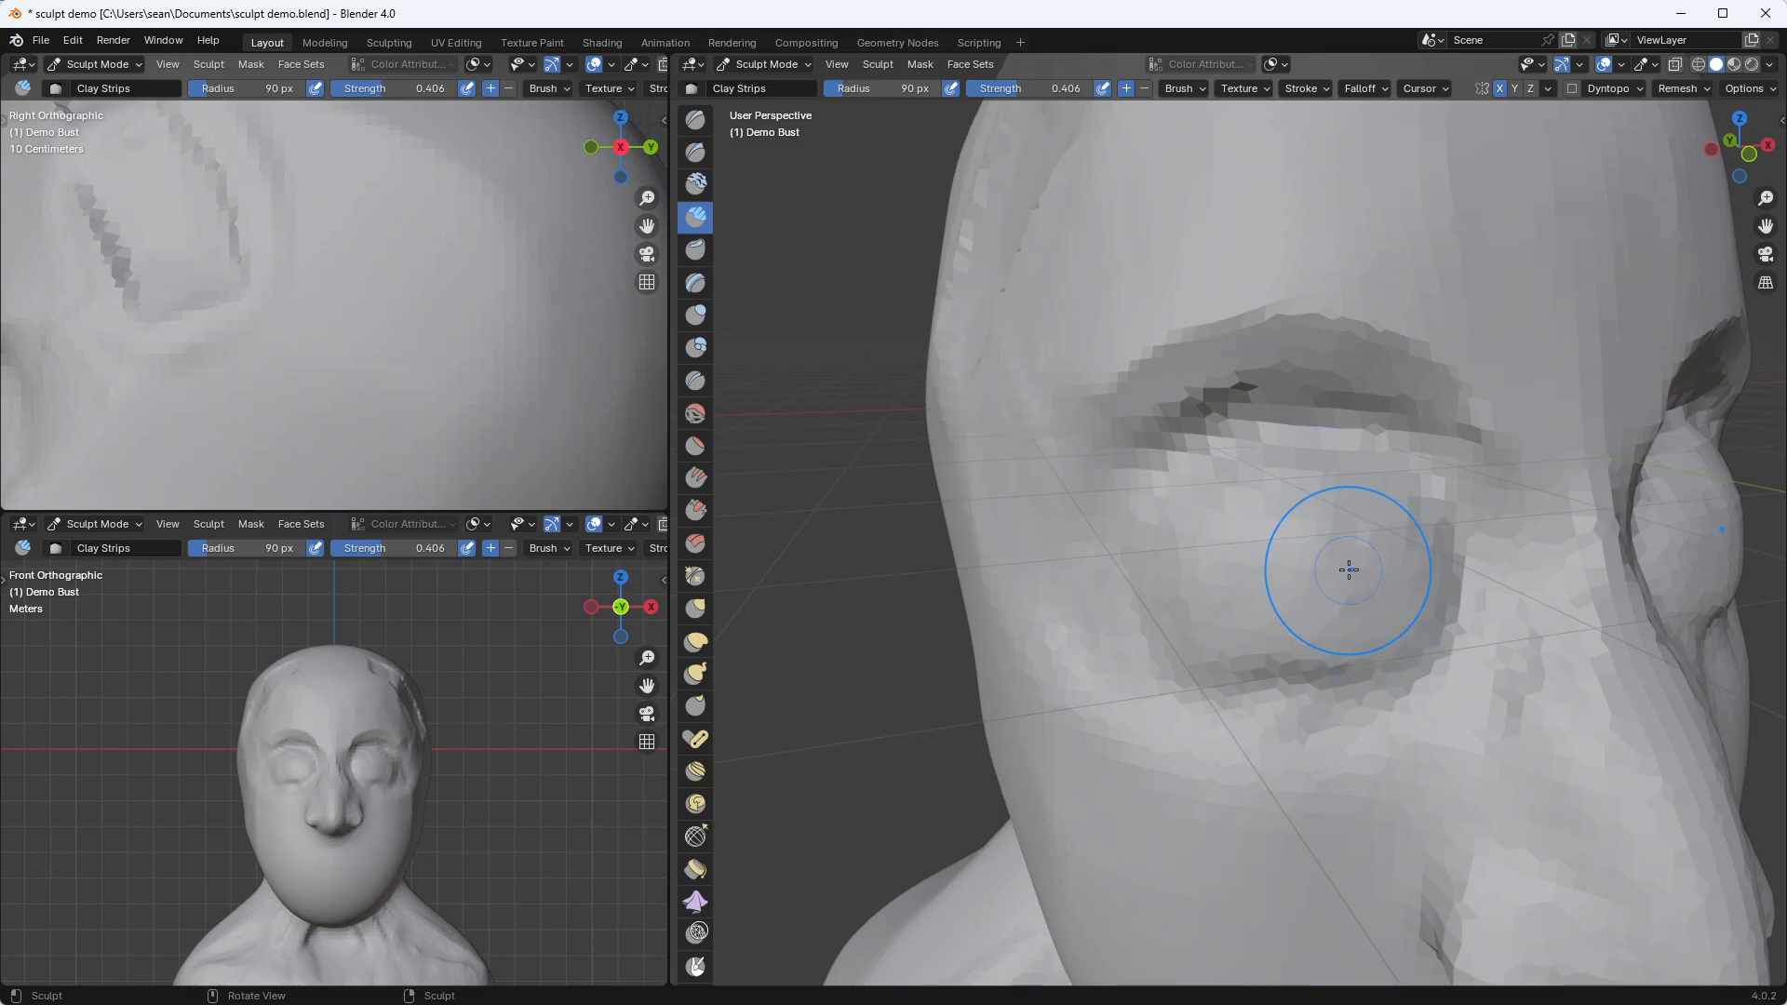
Set a finer voxel size for the bust and voxel-remesh it to a higher resolution
{"action": "key", "text": "r"}
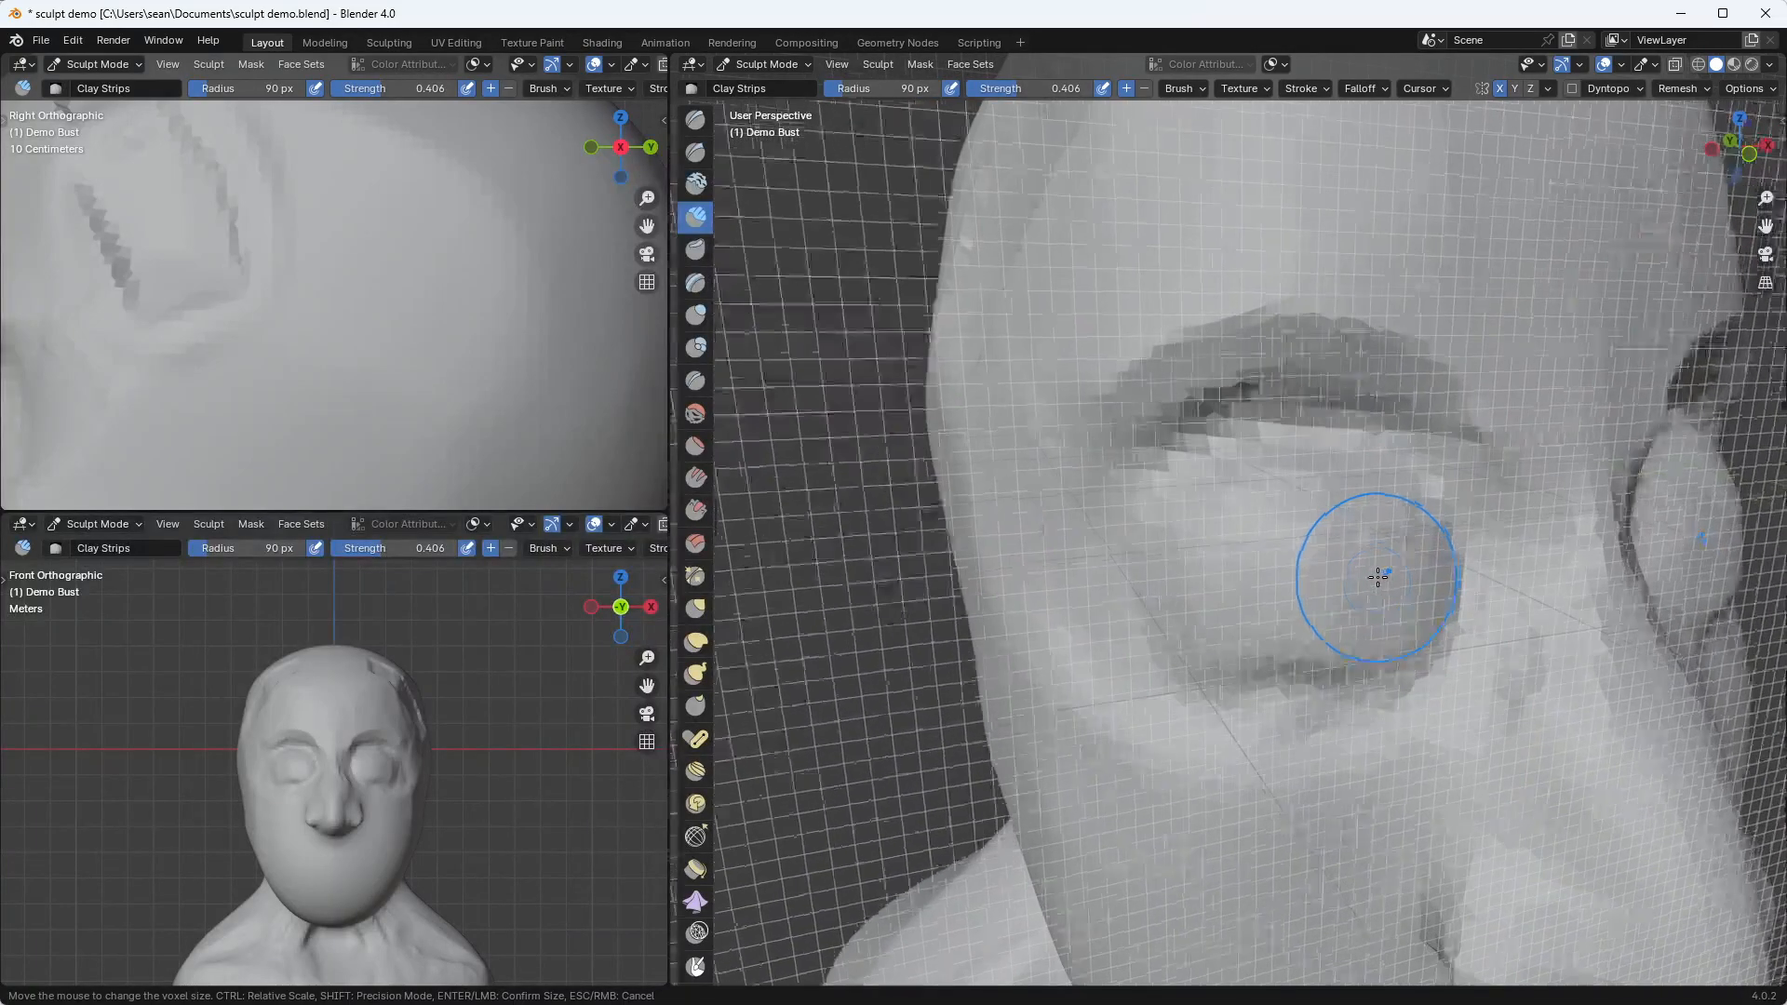
{"action": "left_click", "coordinate": [1379, 584]}
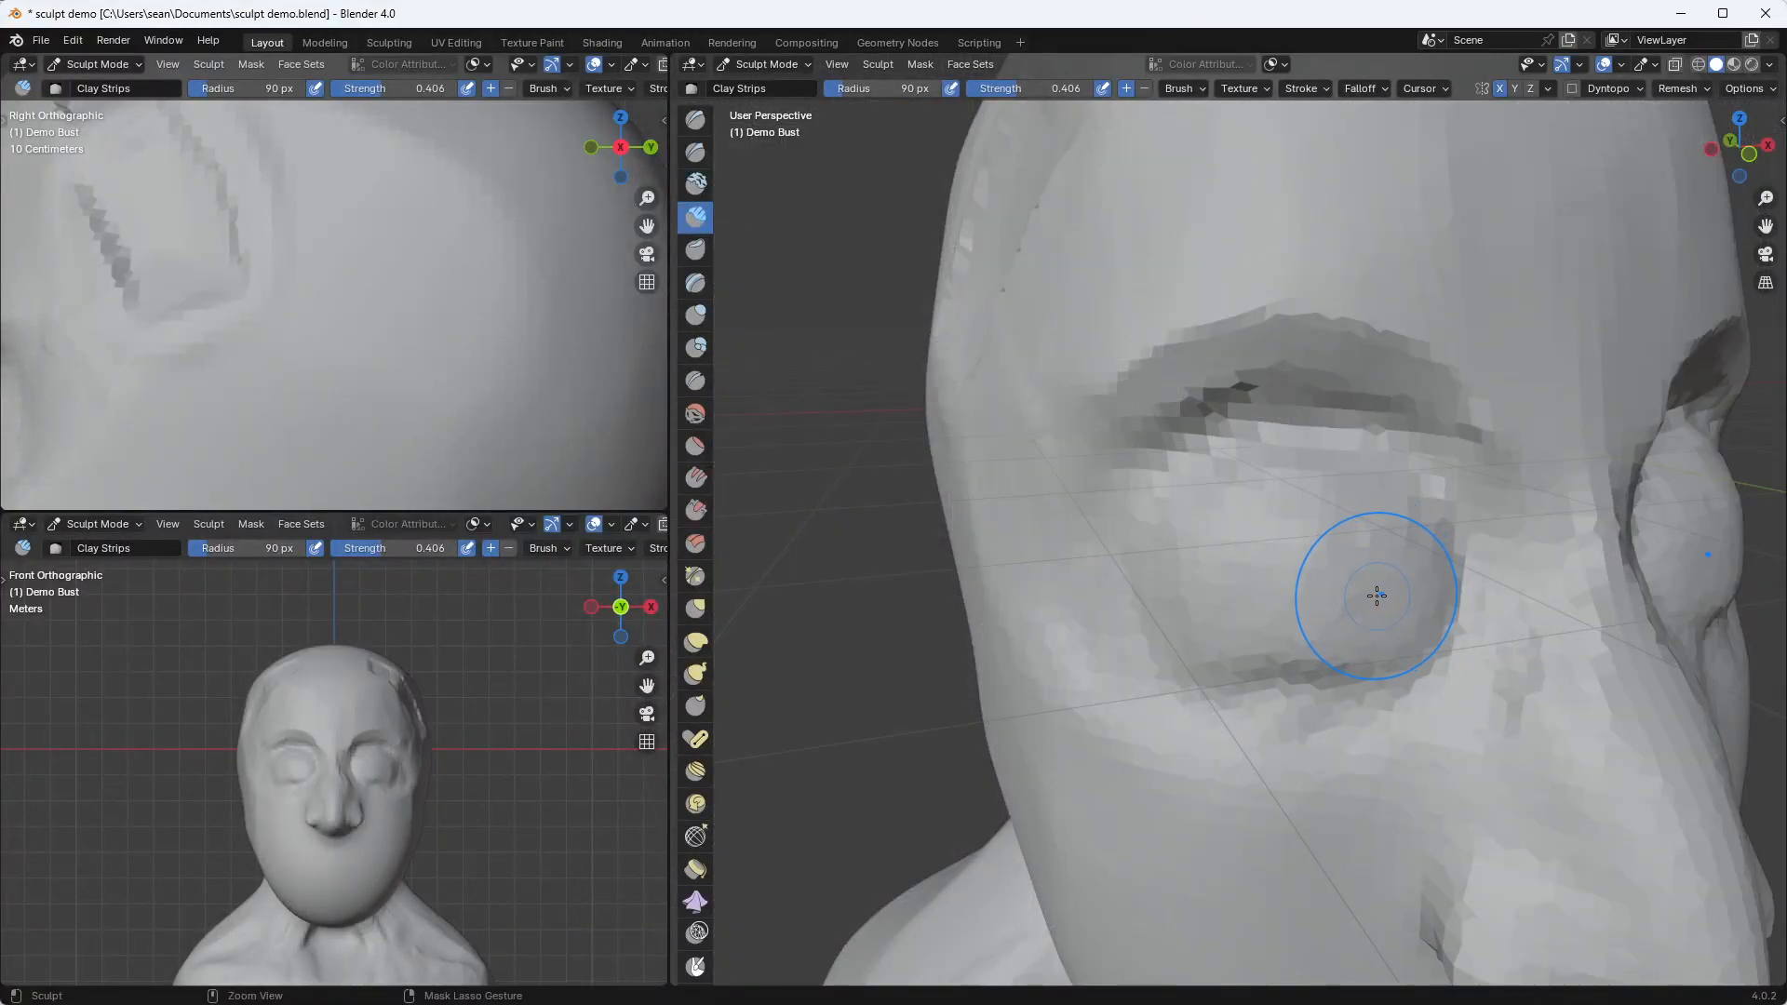
{"action": "key", "text": "ctrl+r"}
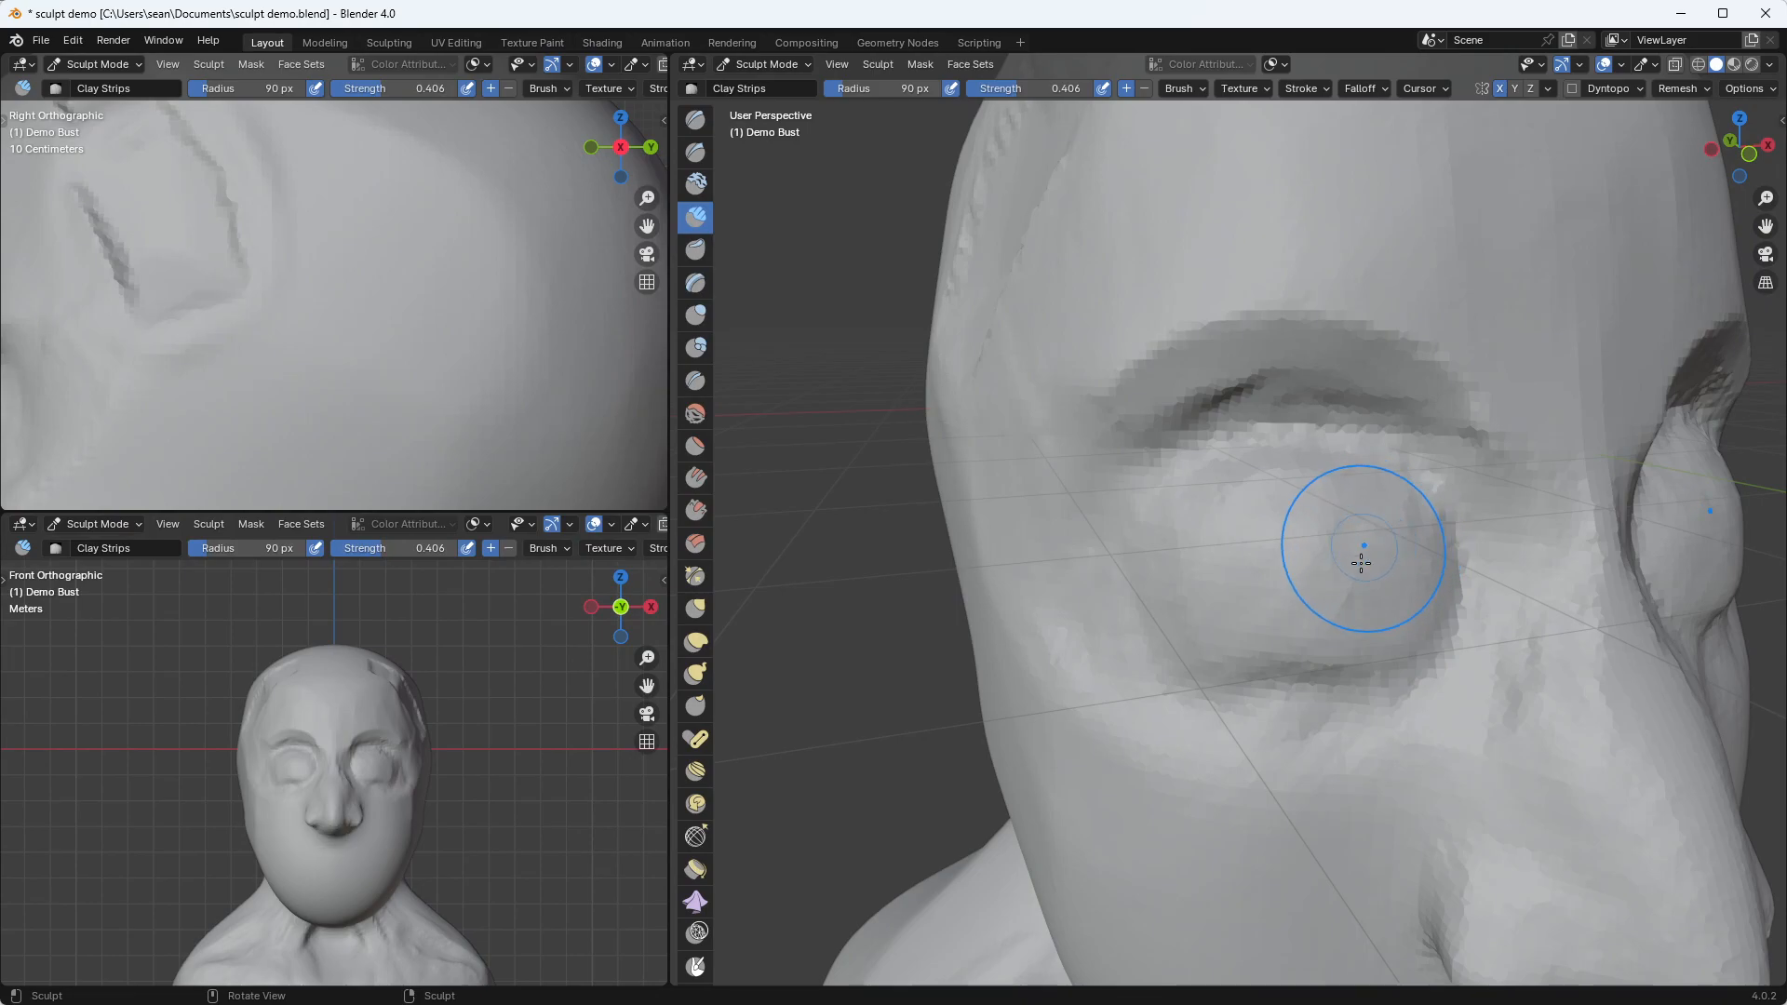
Lay mirrored Clay Strips strokes across the eyeballs to form raised upper and lower eyelids
{"action": "middle_click_drag", "start_coordinate": [1303, 542], "coordinate": [1374, 453]}
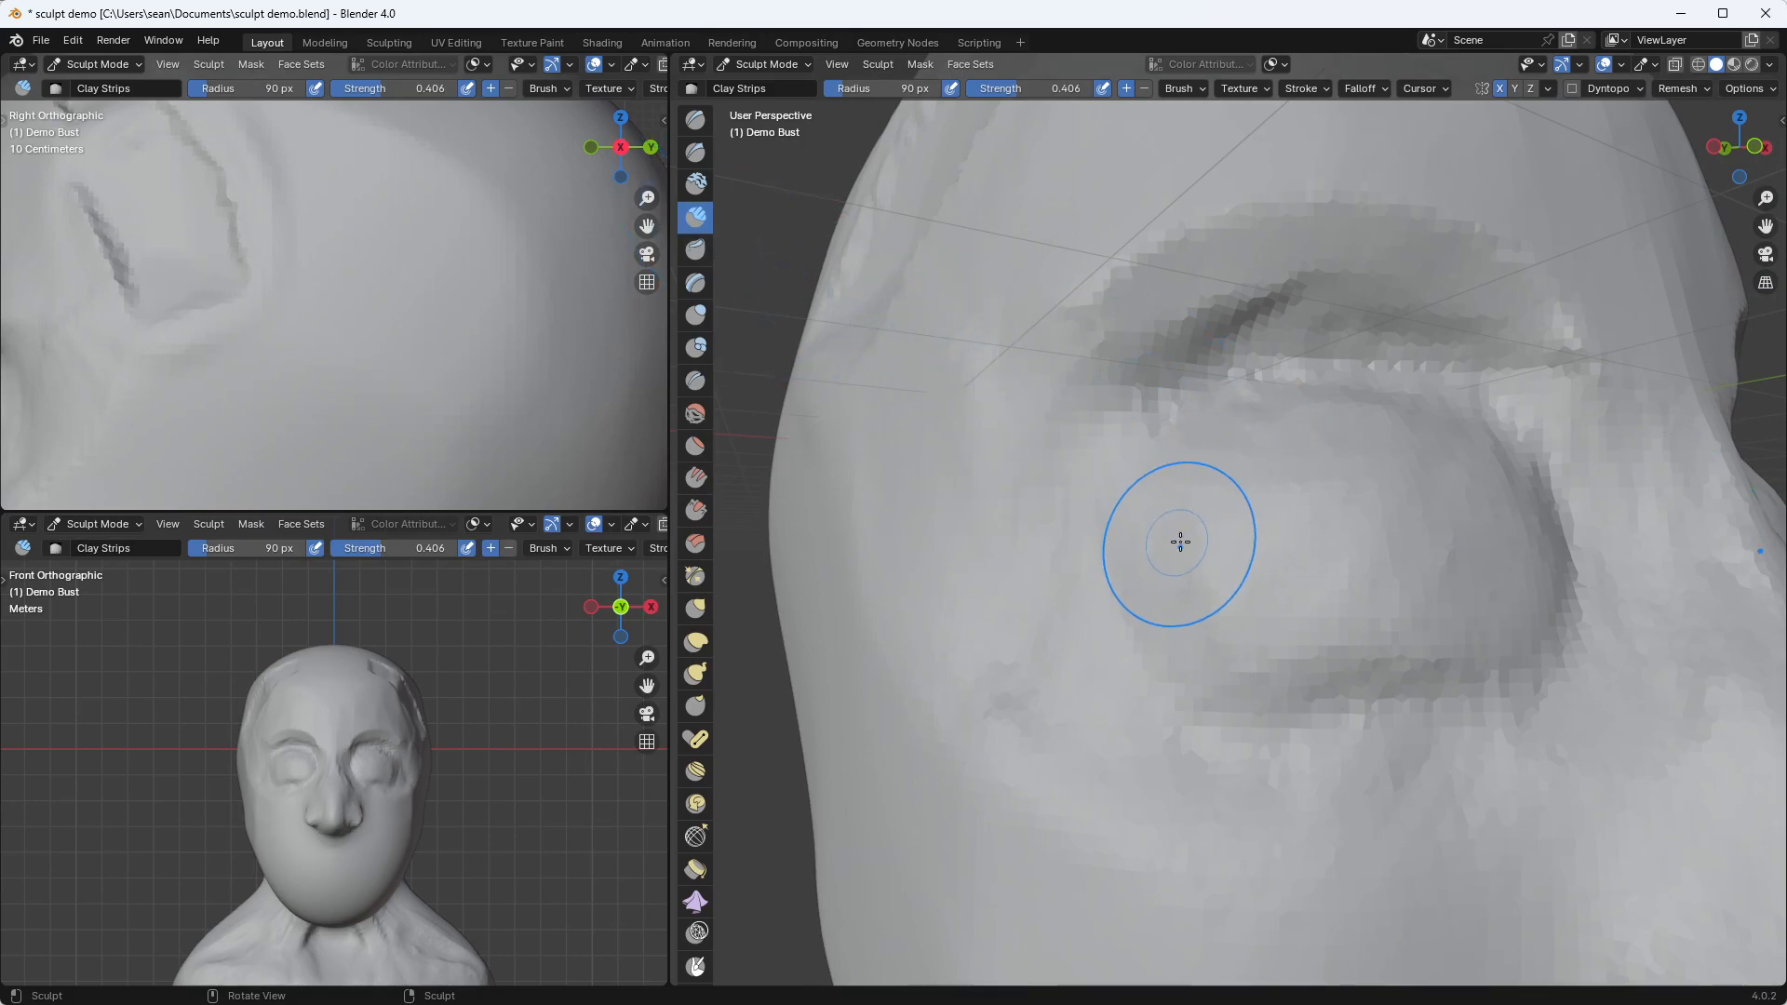
{"action": "mouse_move", "coordinate": [1192, 562]}
{"action": "left_mouse_down"}
{"action": "mouse_move", "coordinate": [1316, 511]}
{"action": "mouse_move", "coordinate": [1320, 537]}
{"action": "mouse_move", "coordinate": [1424, 517]}
{"action": "left_mouse_up"}
{"action": "mouse_move", "coordinate": [1215, 570]}
{"action": "left_mouse_down"}
{"action": "mouse_move", "coordinate": [1428, 531]}
{"action": "mouse_move", "coordinate": [1474, 563]}
{"action": "left_mouse_up"}
{"action": "left_click_drag", "start_coordinate": [1238, 554], "coordinate": [1424, 505]}
{"action": "mouse_move", "coordinate": [1340, 535]}
{"action": "left_mouse_down"}
{"action": "mouse_move", "coordinate": [1529, 517]}
{"action": "mouse_move", "coordinate": [1243, 542]}
{"action": "left_mouse_up"}
{"action": "left_click_drag", "start_coordinate": [1243, 545], "coordinate": [1172, 580]}
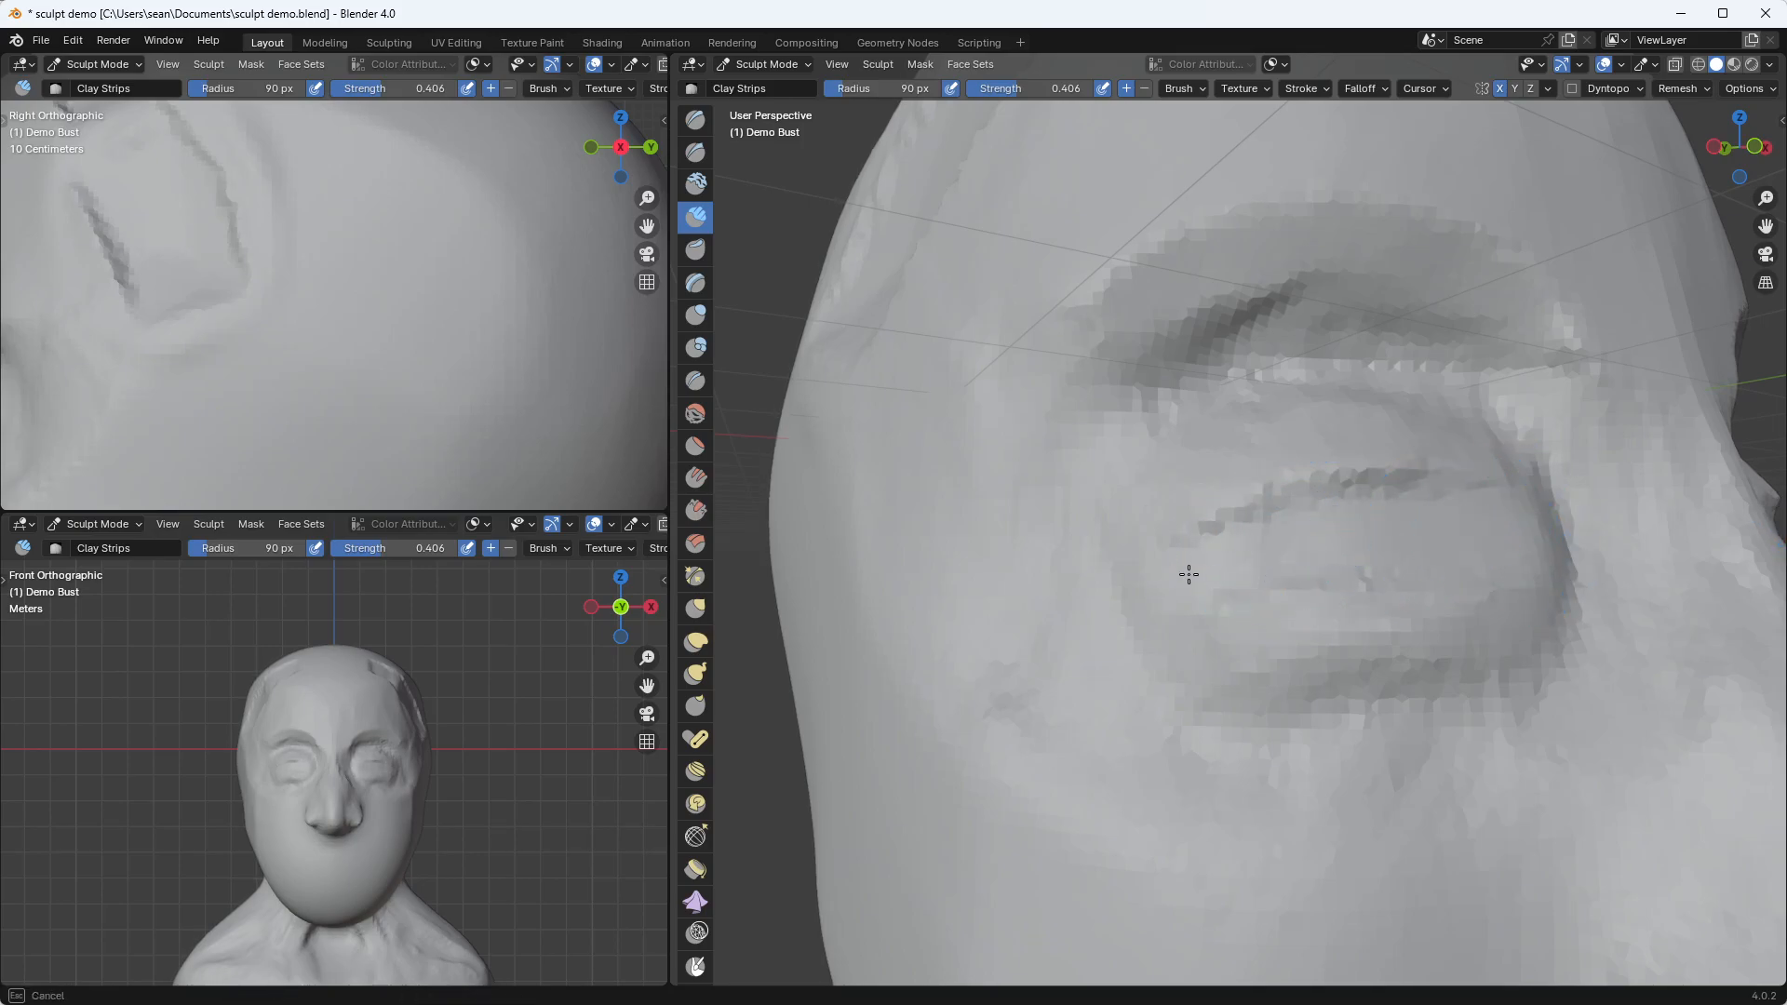
Extend the eyelids toward the inner eye corners and thicken the lower lids with mirrored Clay Strips strokes
{"action": "mouse_move", "coordinate": [1396, 520]}
{"action": "middle_mouse_down"}
{"action": "mouse_move", "coordinate": [1368, 510]}
{"action": "mouse_move", "coordinate": [1335, 538]}
{"action": "mouse_move", "coordinate": [1347, 556]}
{"action": "middle_mouse_up"}
{"action": "mouse_move", "coordinate": [1335, 578]}
{"action": "left_mouse_down"}
{"action": "mouse_move", "coordinate": [1349, 563]}
{"action": "mouse_move", "coordinate": [1368, 583]}
{"action": "mouse_move", "coordinate": [1331, 551]}
{"action": "mouse_move", "coordinate": [1410, 586]}
{"action": "left_mouse_up"}
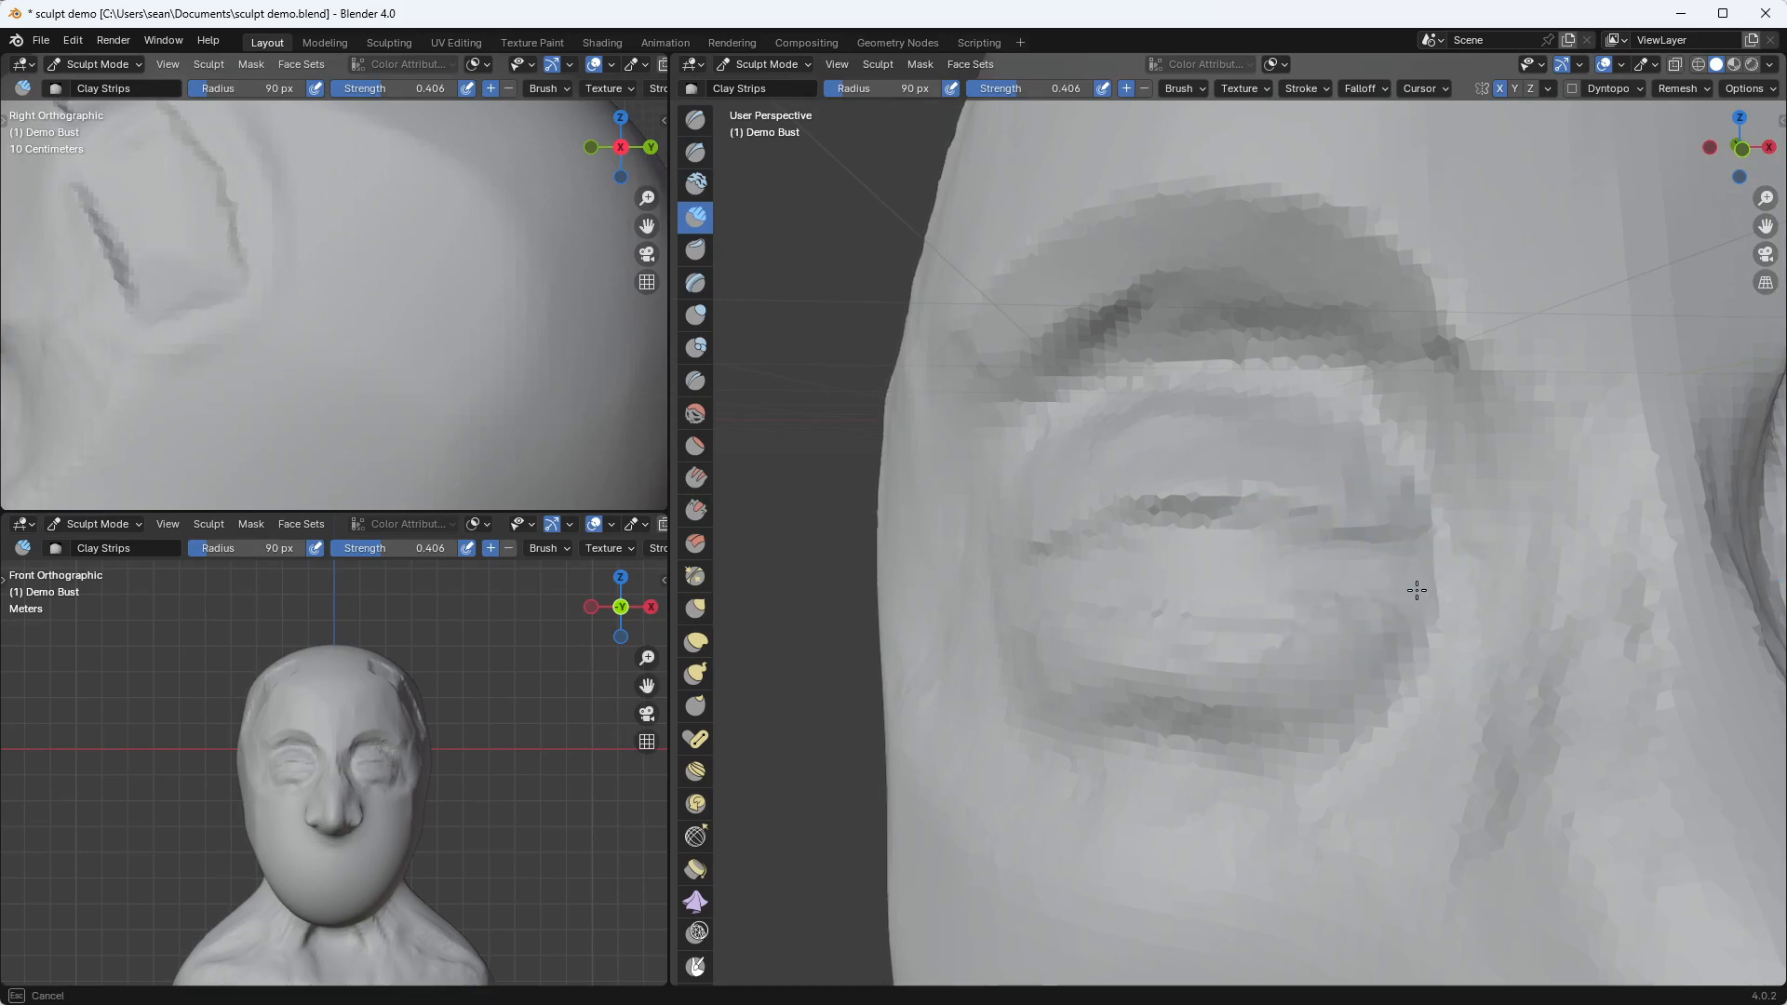
{"action": "left_click_drag", "start_coordinate": [1277, 576], "coordinate": [1313, 570]}
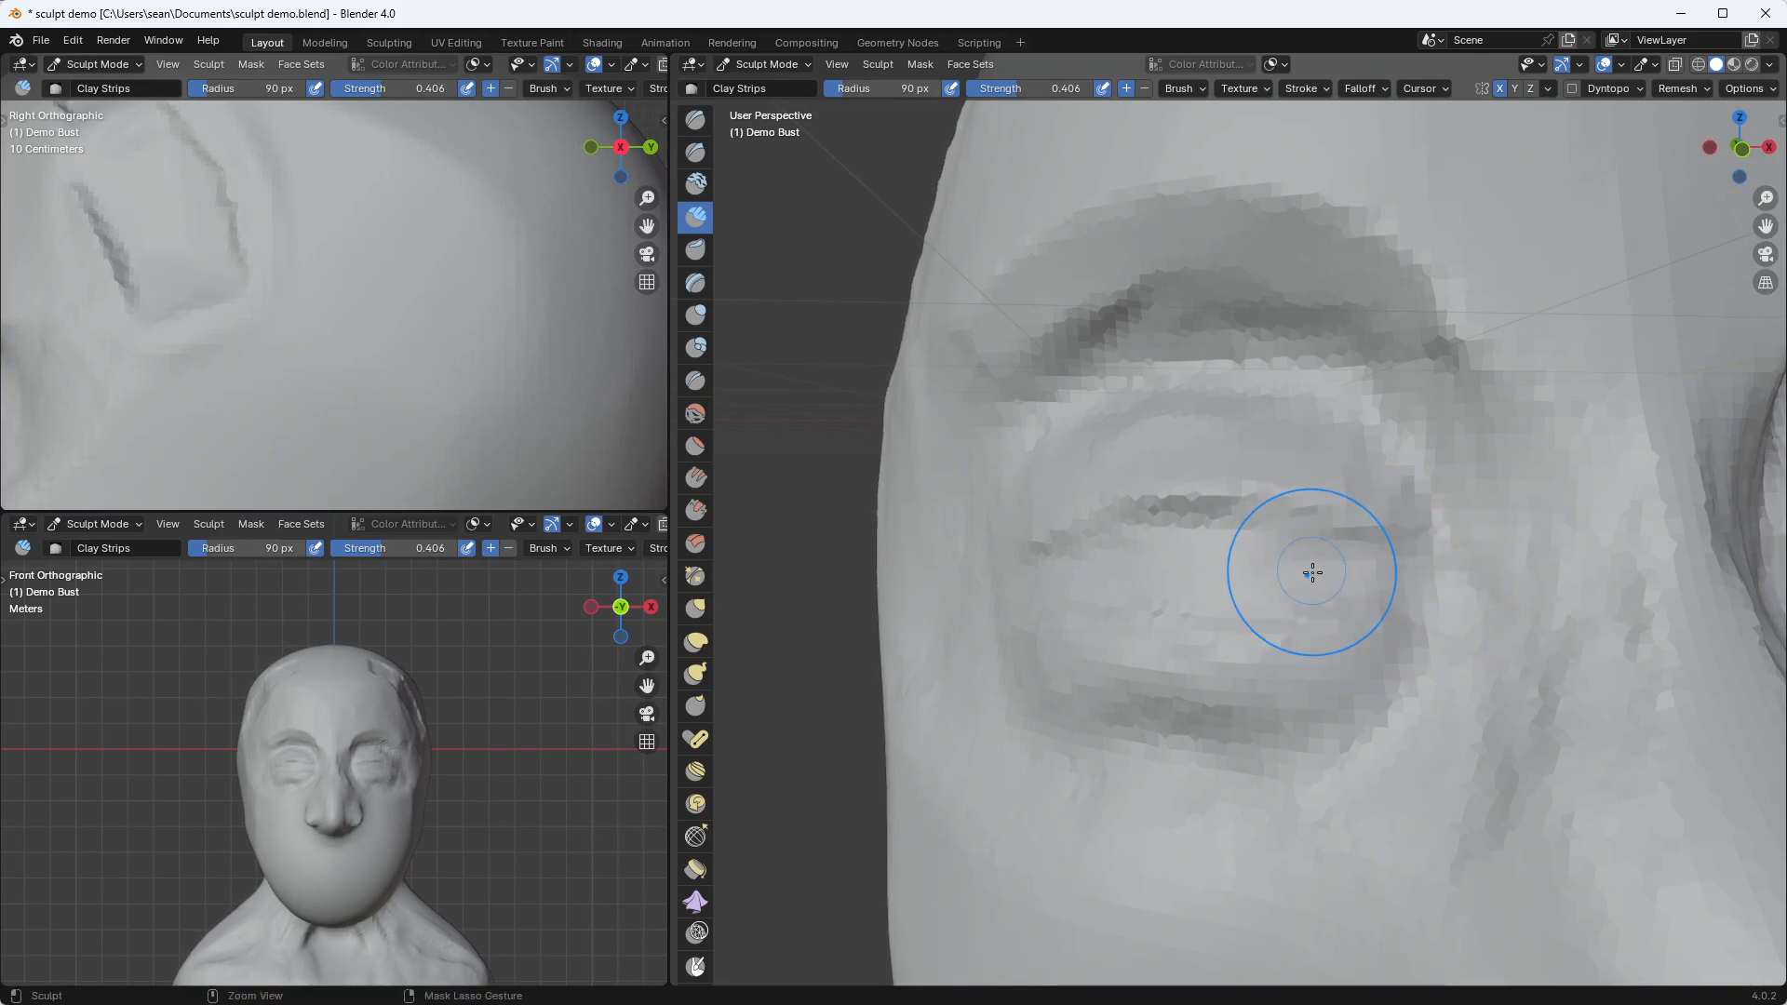
{"action": "middle_click_drag", "start_coordinate": [1228, 583], "coordinate": [1328, 611]}
{"action": "mouse_move", "coordinate": [1360, 593]}
{"action": "left_mouse_down"}
{"action": "mouse_move", "coordinate": [1291, 639]}
{"action": "mouse_move", "coordinate": [1198, 635]}
{"action": "mouse_move", "coordinate": [1293, 658]}
{"action": "mouse_move", "coordinate": [1157, 638]}
{"action": "mouse_move", "coordinate": [1183, 643]}
{"action": "left_mouse_up"}
{"action": "mouse_move", "coordinate": [1183, 642]}
{"action": "middle_mouse_down"}
{"action": "mouse_move", "coordinate": [1229, 686]}
{"action": "mouse_move", "coordinate": [1145, 590]}
{"action": "mouse_move", "coordinate": [1144, 452]}
{"action": "mouse_move", "coordinate": [1157, 605]}
{"action": "mouse_move", "coordinate": [1153, 531]}
{"action": "mouse_move", "coordinate": [1234, 502]}
{"action": "mouse_move", "coordinate": [1248, 736]}
{"action": "mouse_move", "coordinate": [1269, 511]}
{"action": "mouse_move", "coordinate": [1181, 614]}
{"action": "mouse_move", "coordinate": [1196, 360]}
{"action": "mouse_move", "coordinate": [1284, 400]}
{"action": "mouse_move", "coordinate": [1237, 360]}
{"action": "middle_mouse_up"}
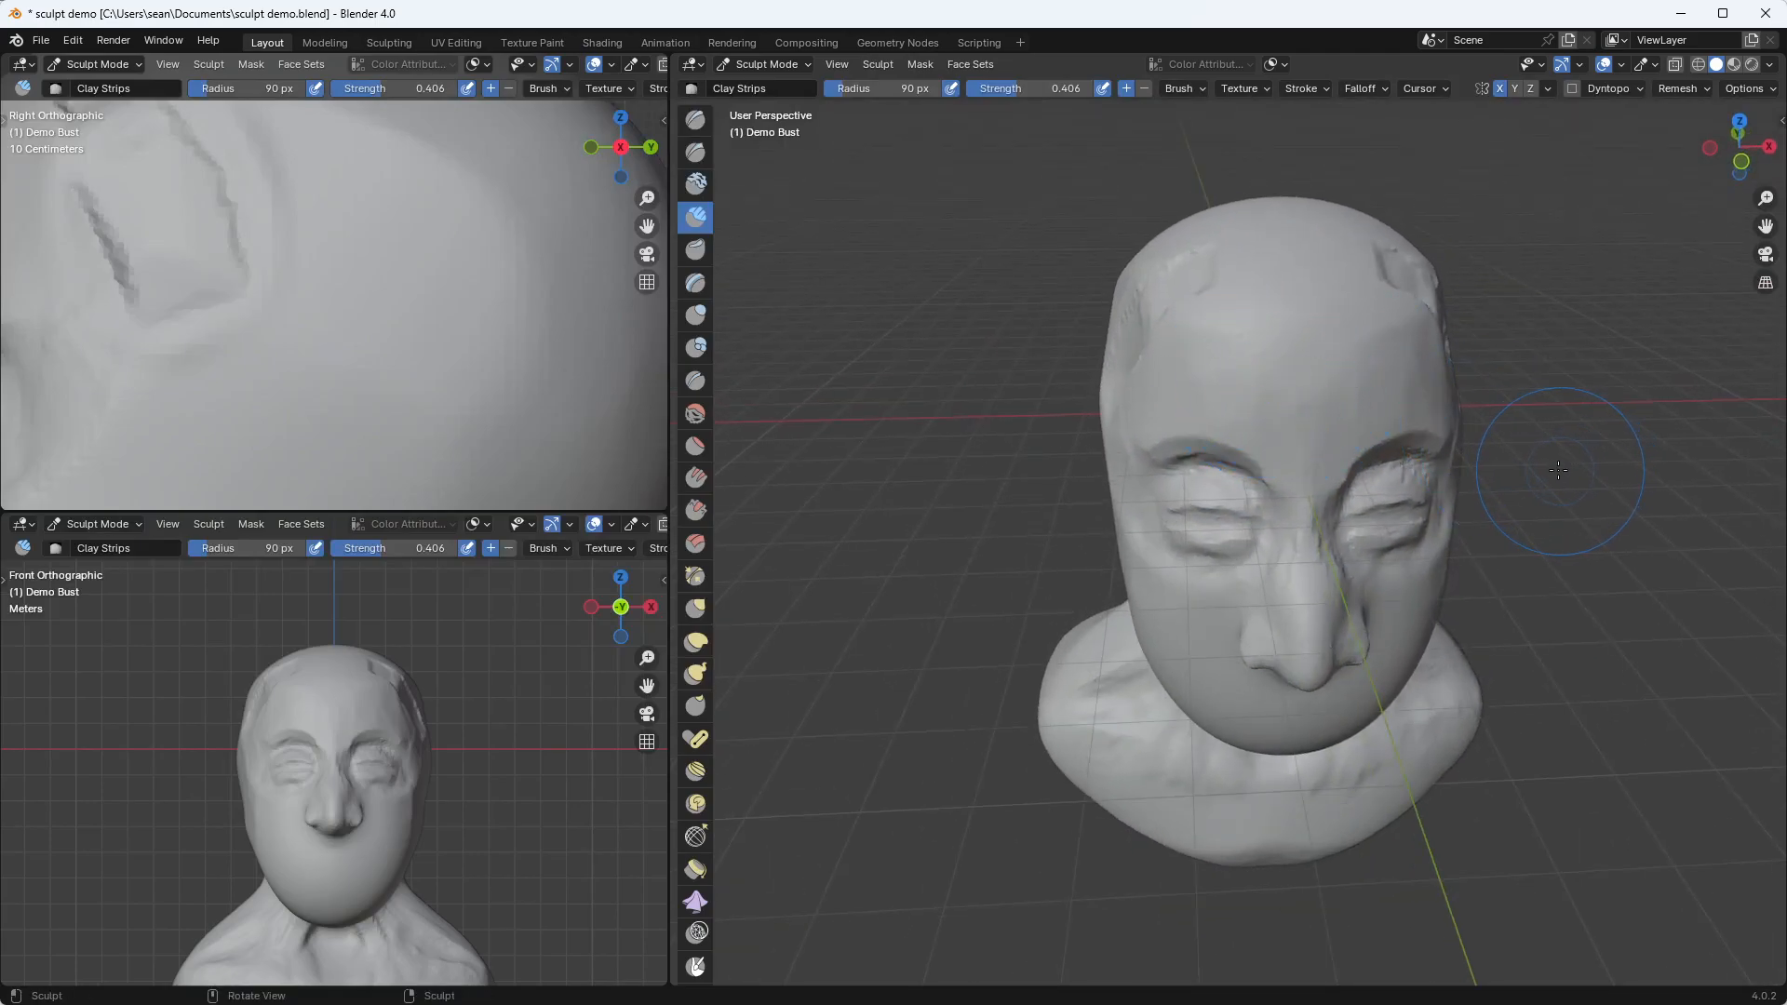
Turn off X mirroring, and set the Clay Strips brush to 47 px radius and 0.788 strength
{"action": "key", "text": "n"}
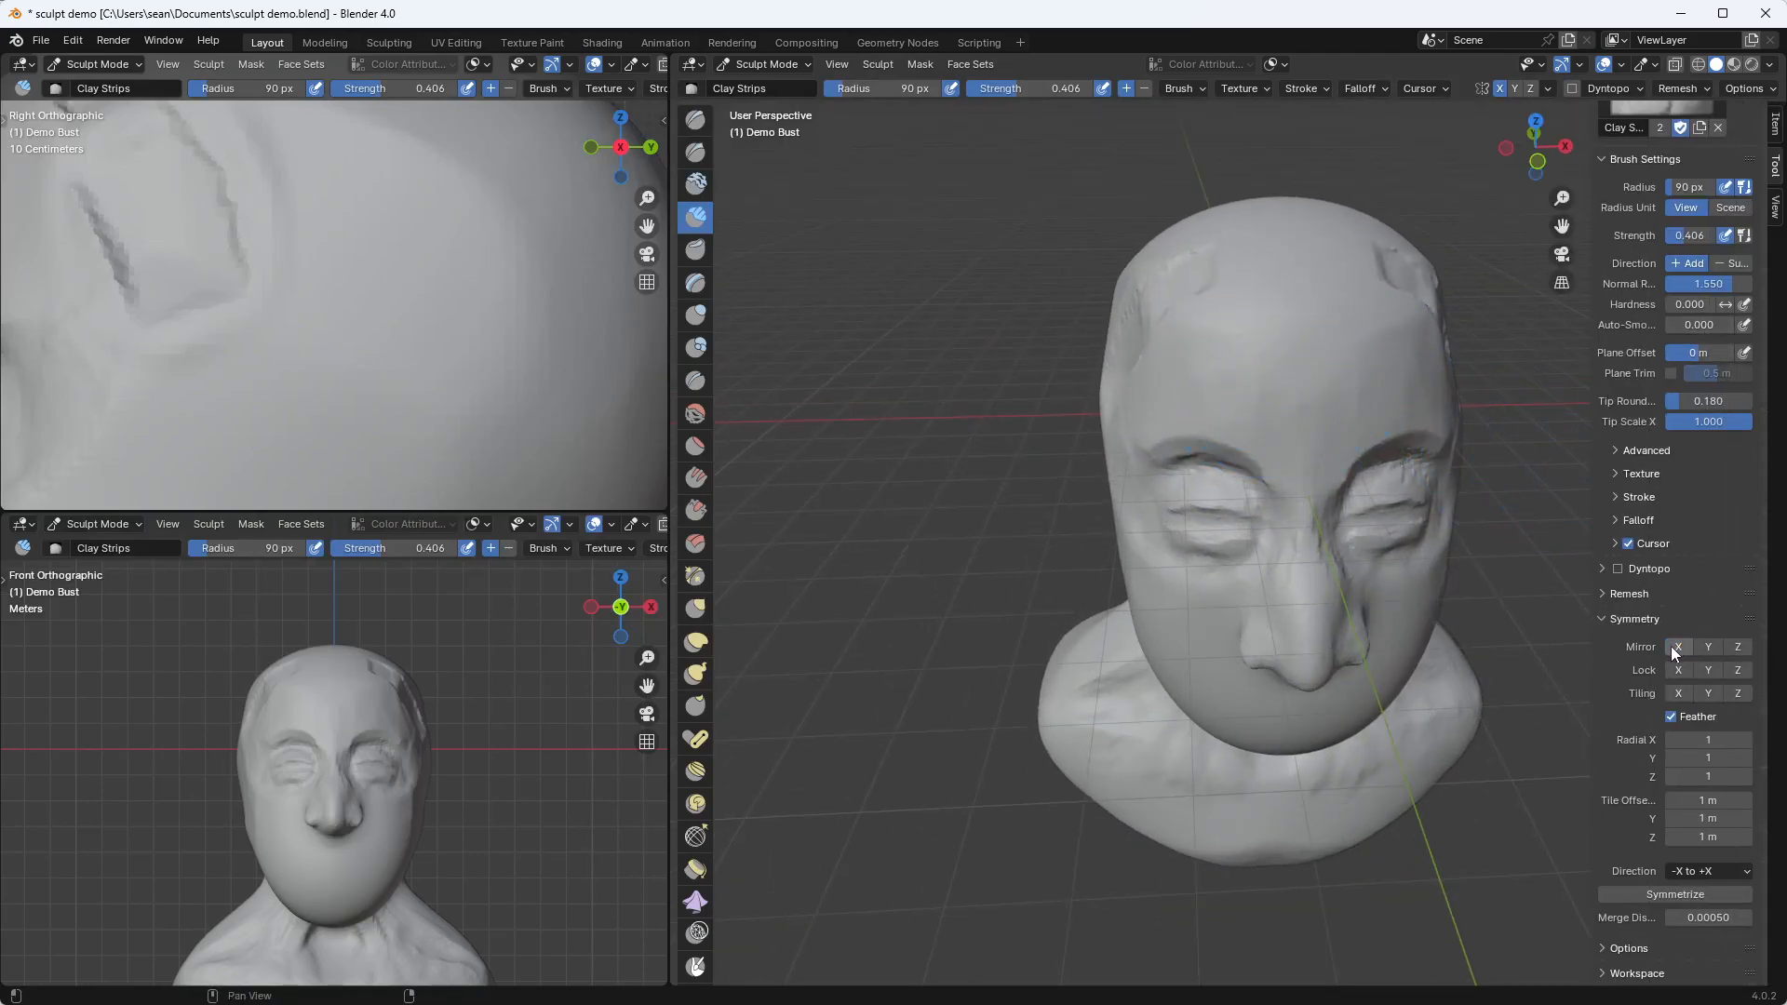
{"action": "middle_click_drag", "start_coordinate": [1251, 404], "coordinate": [1249, 371]}
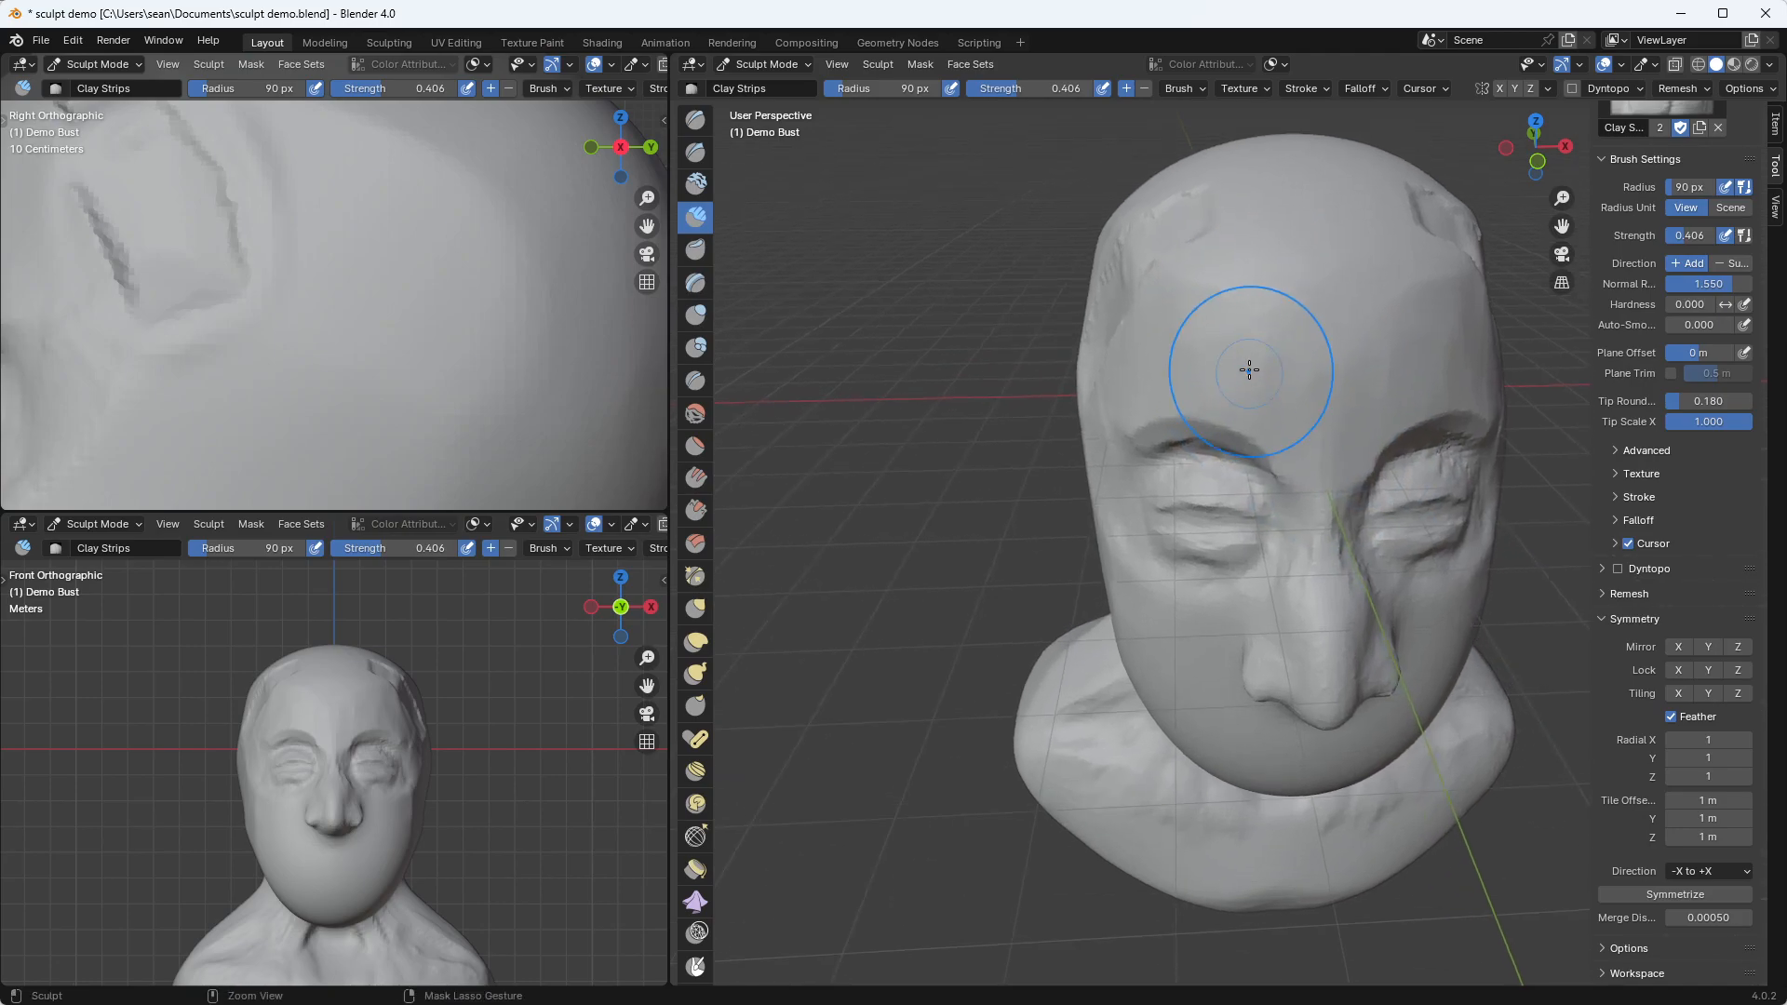
{"action": "key", "text": "f"}
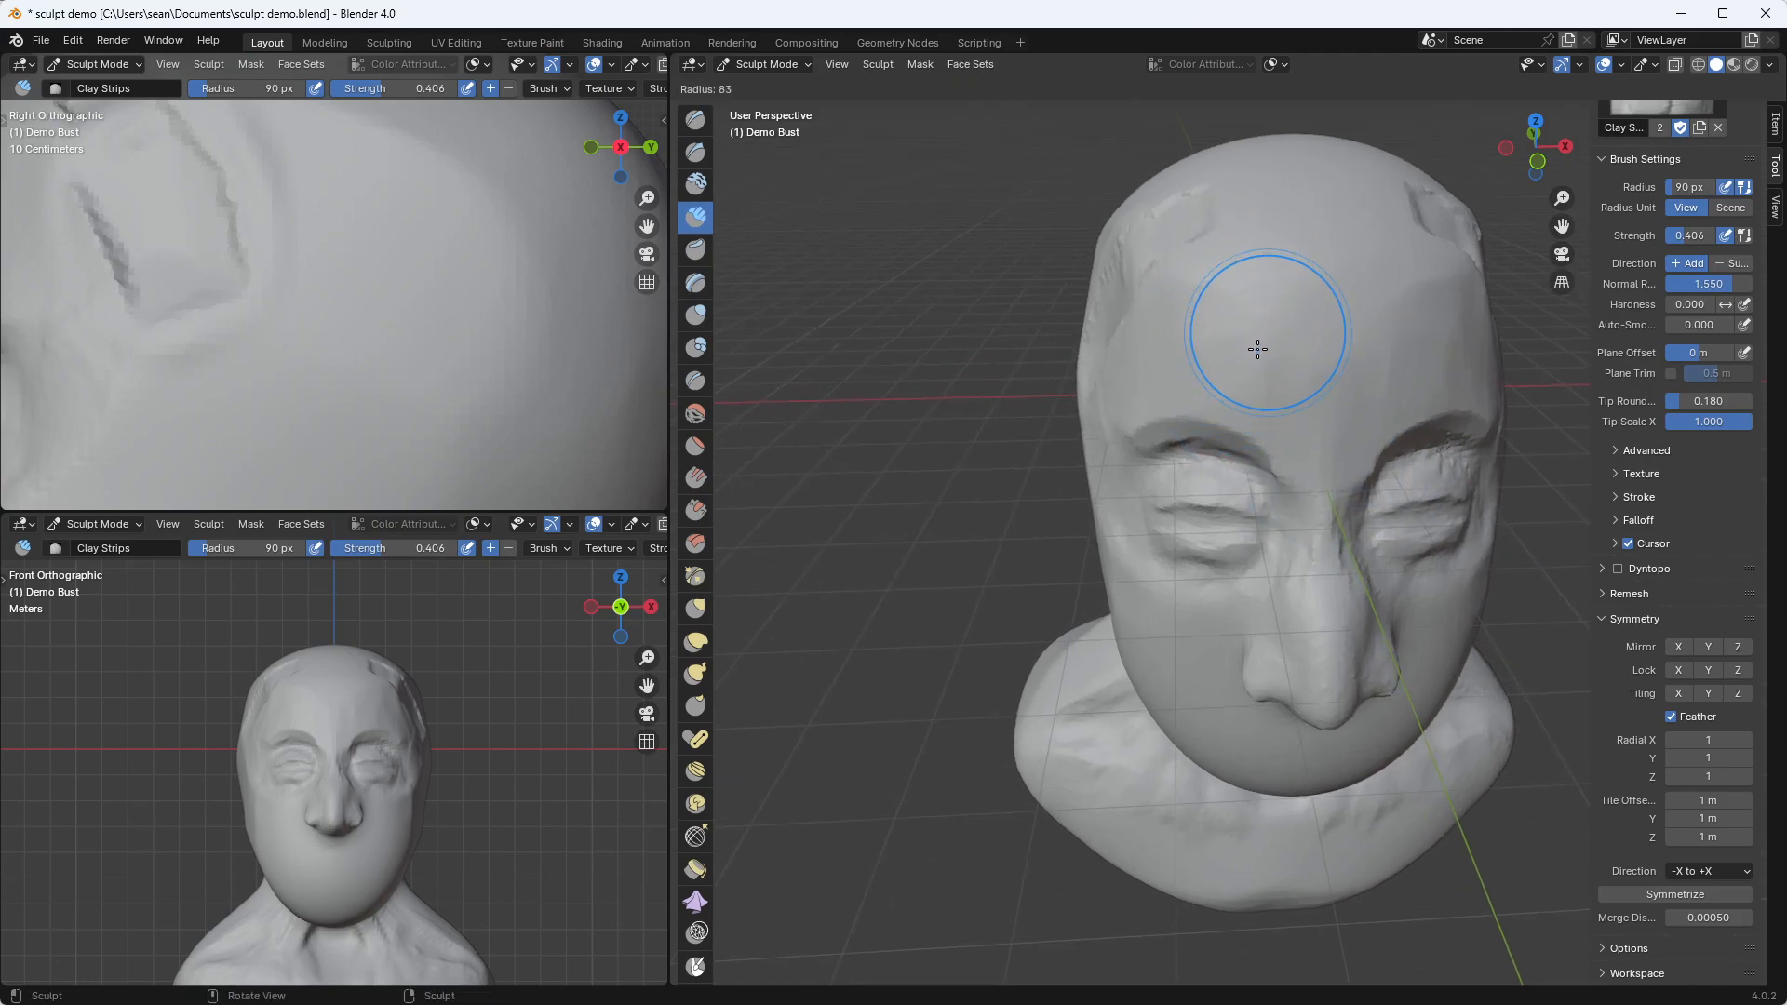
{"action": "left_click", "coordinate": [1225, 412]}
{"action": "key", "text": "shift+f"}
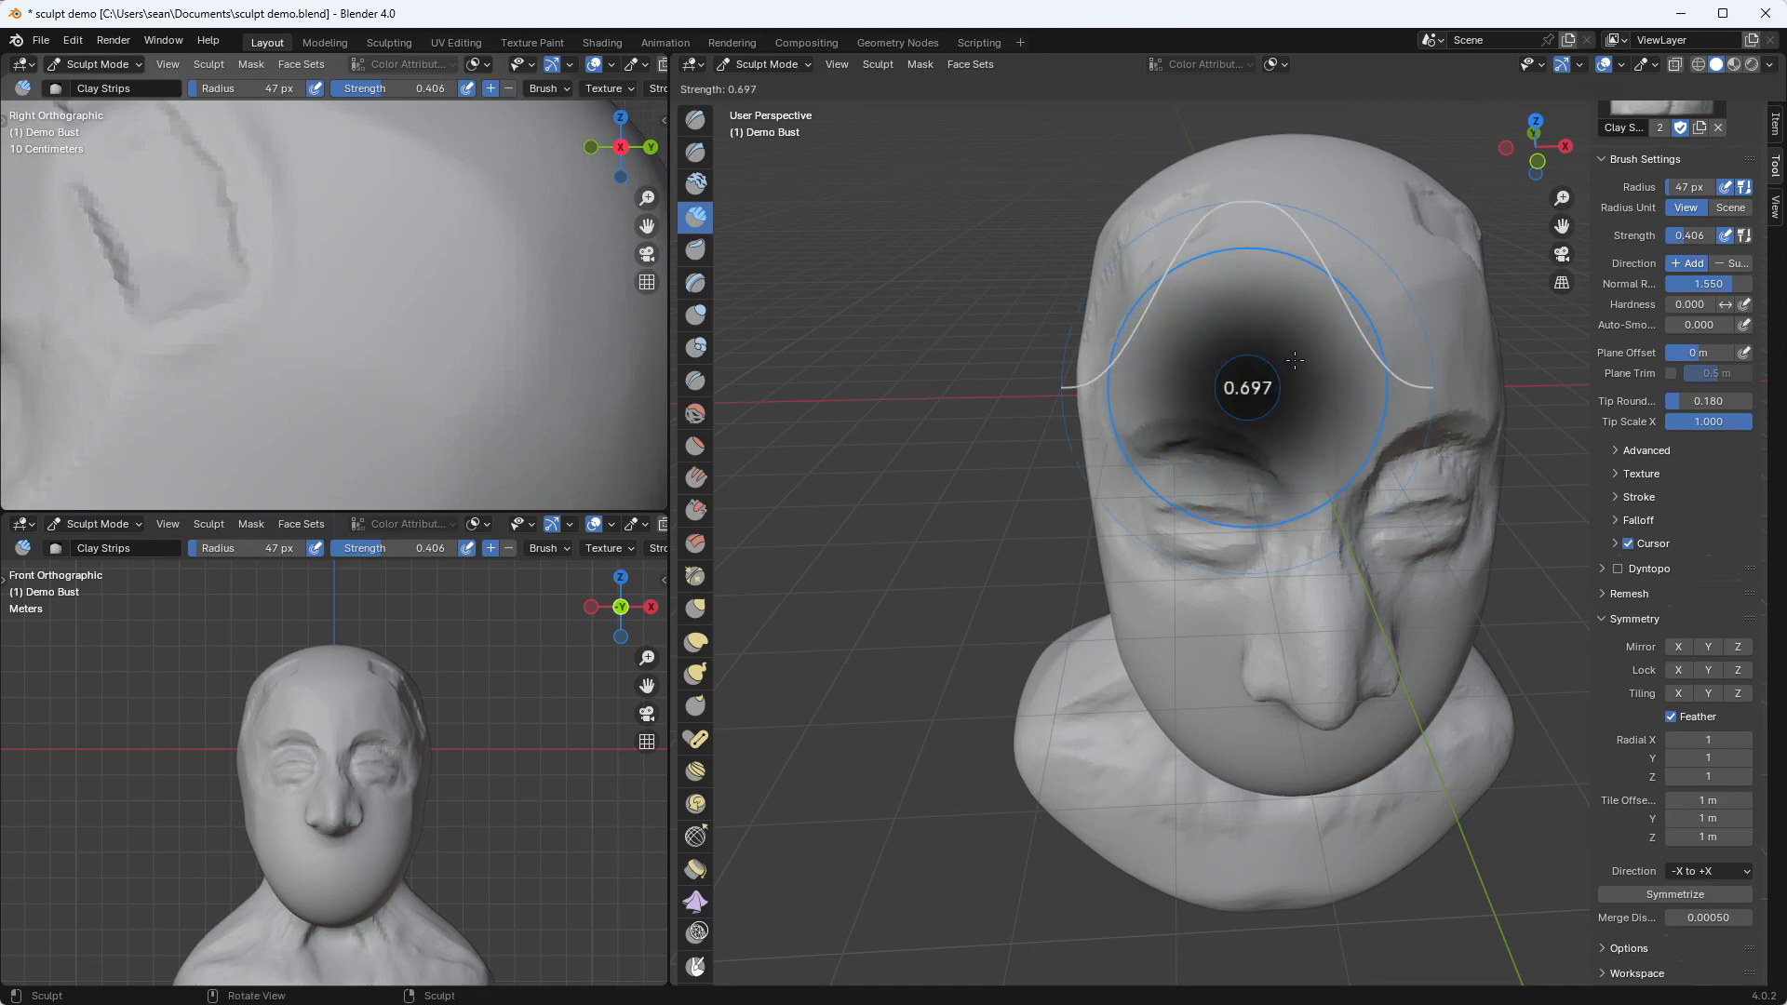
{"action": "left_click", "coordinate": [1284, 332]}
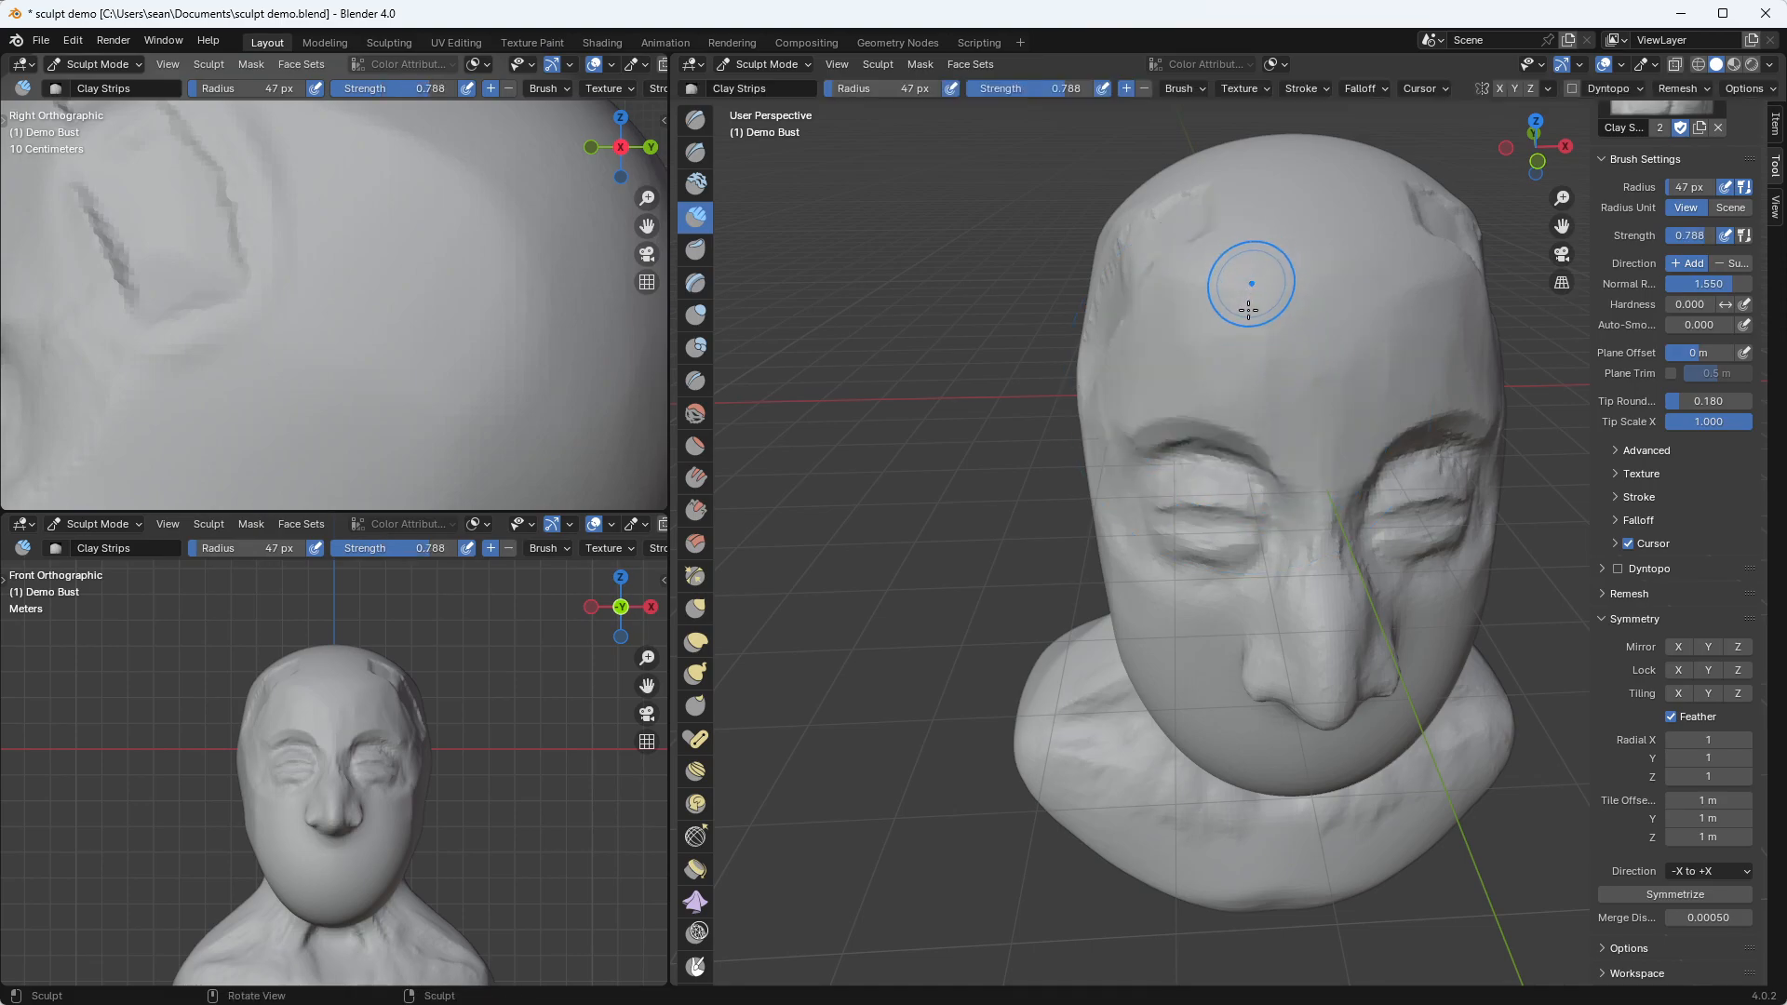
Add unmirrored vertical Clay Strips strokes to the upper forehead and a curved strip across the lower forehead
{"action": "mouse_move", "coordinate": [1253, 256]}
{"action": "left_mouse_down"}
{"action": "mouse_move", "coordinate": [1256, 317]}
{"action": "mouse_move", "coordinate": [1365, 263]}
{"action": "left_mouse_up"}
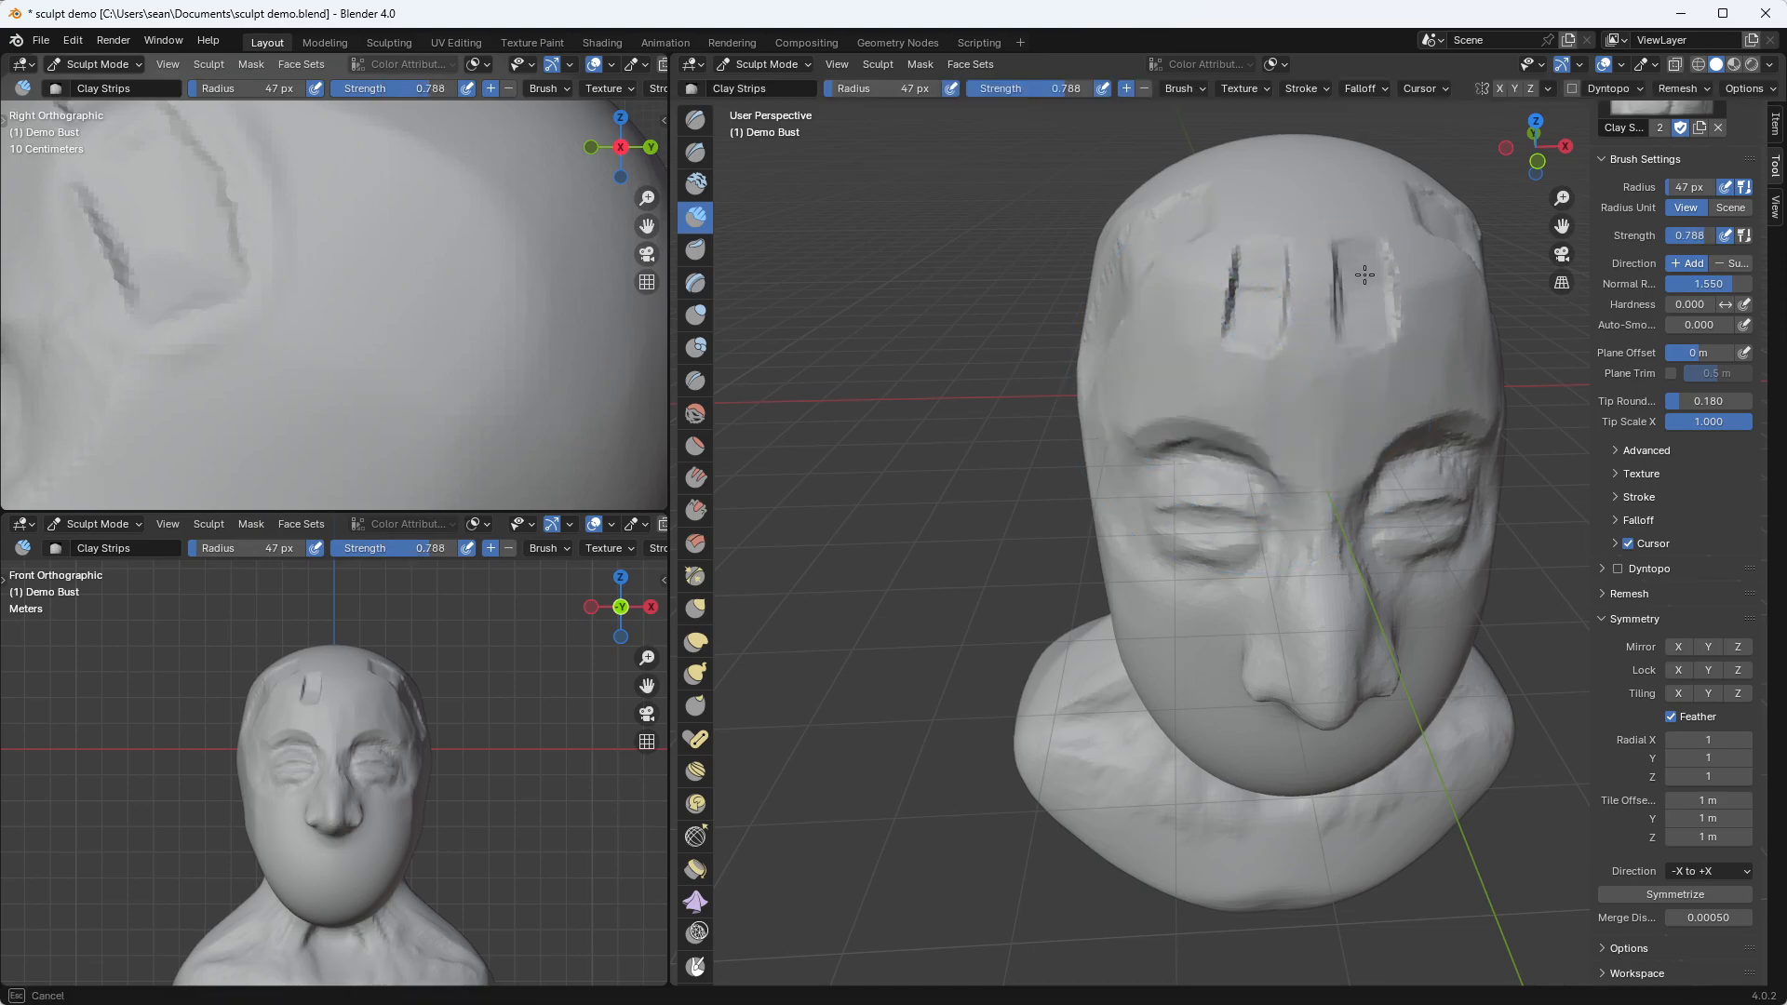
{"action": "mouse_move", "coordinate": [1199, 349]}
{"action": "left_mouse_down"}
{"action": "mouse_move", "coordinate": [1212, 398]}
{"action": "mouse_move", "coordinate": [1358, 417]}
{"action": "mouse_move", "coordinate": [1453, 321]}
{"action": "mouse_move", "coordinate": [1443, 381]}
{"action": "mouse_move", "coordinate": [1377, 428]}
{"action": "mouse_move", "coordinate": [1229, 391]}
{"action": "left_mouse_up"}
{"action": "mouse_move", "coordinate": [1219, 382]}
{"action": "middle_mouse_down"}
{"action": "mouse_move", "coordinate": [1449, 392]}
{"action": "mouse_move", "coordinate": [1276, 411]}
{"action": "mouse_move", "coordinate": [1264, 435]}
{"action": "middle_mouse_up"}
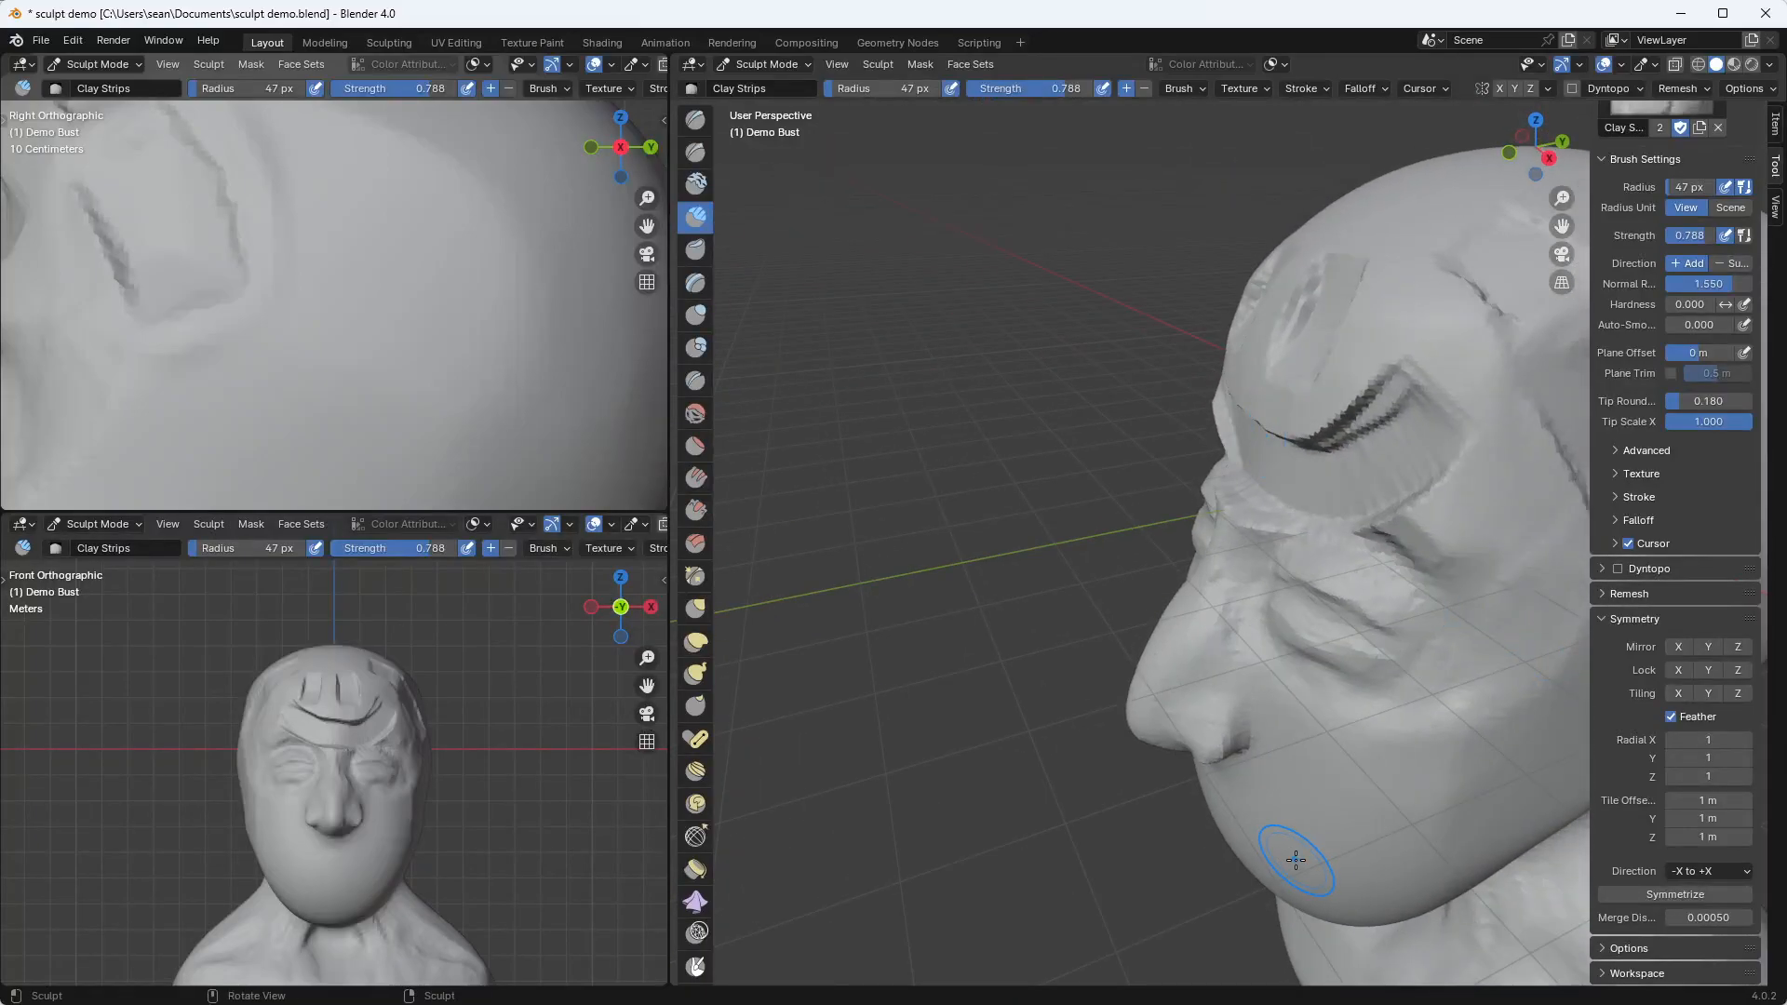